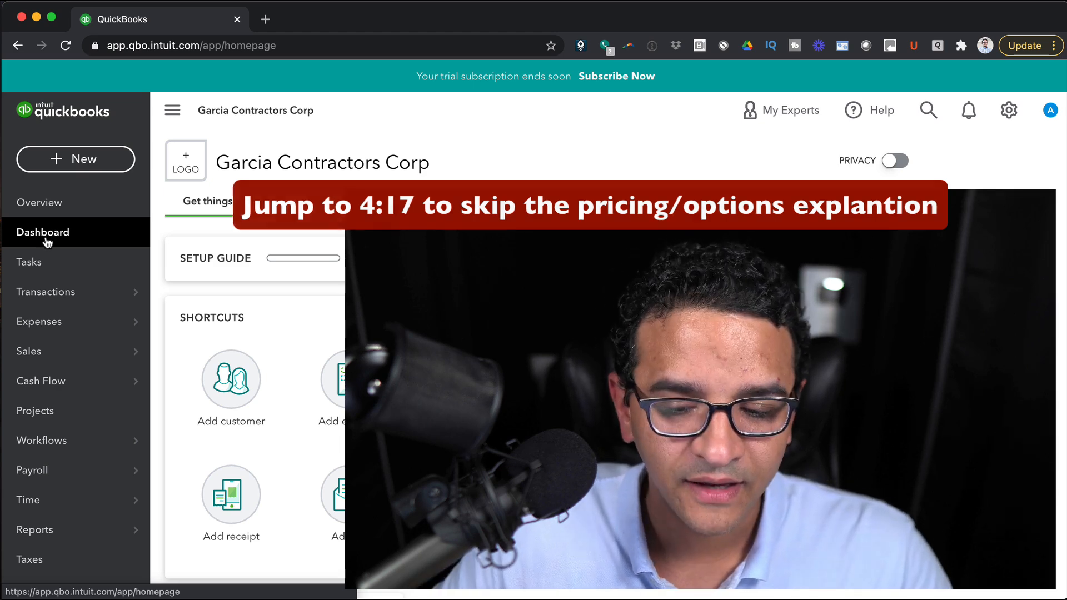
# Open Payroll > Employees and begin signing up for QuickBooks Payroll.
pyautogui.moveTo(34, 471)
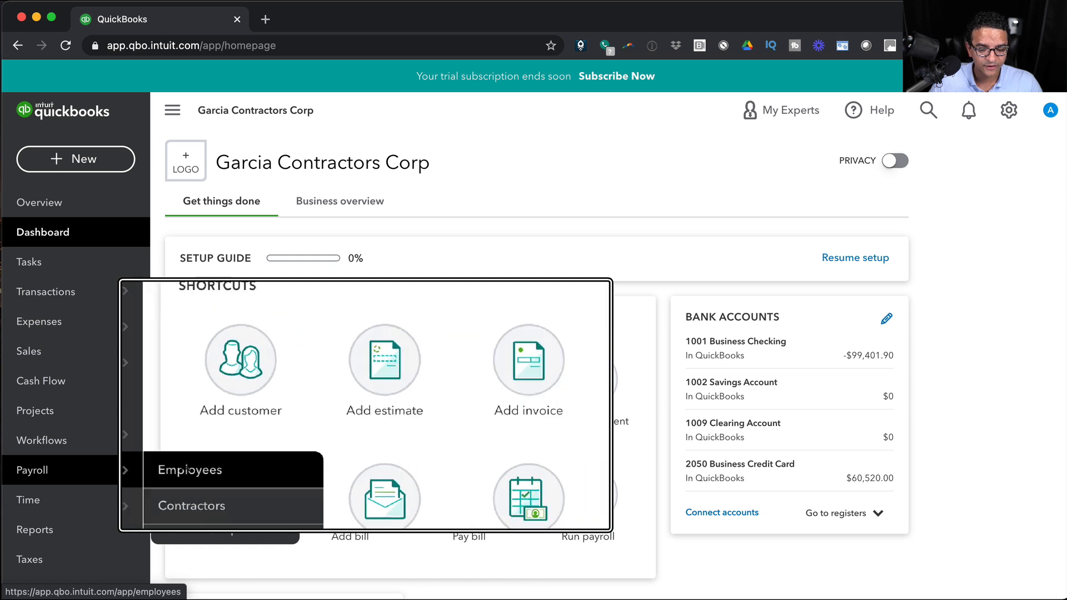
pyautogui.click(188, 470)
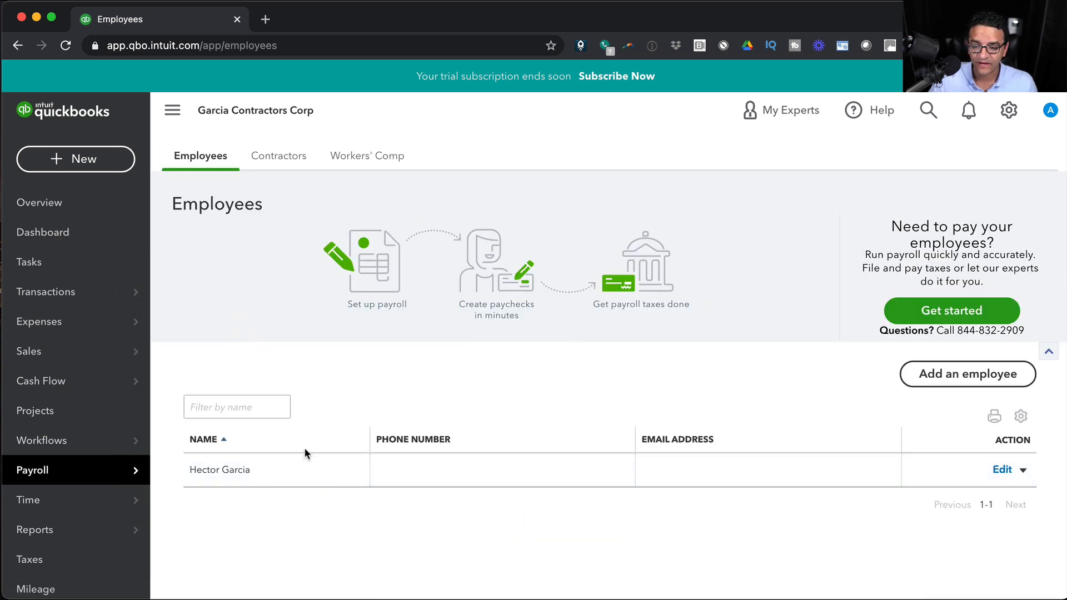
pyautogui.click(953, 322)
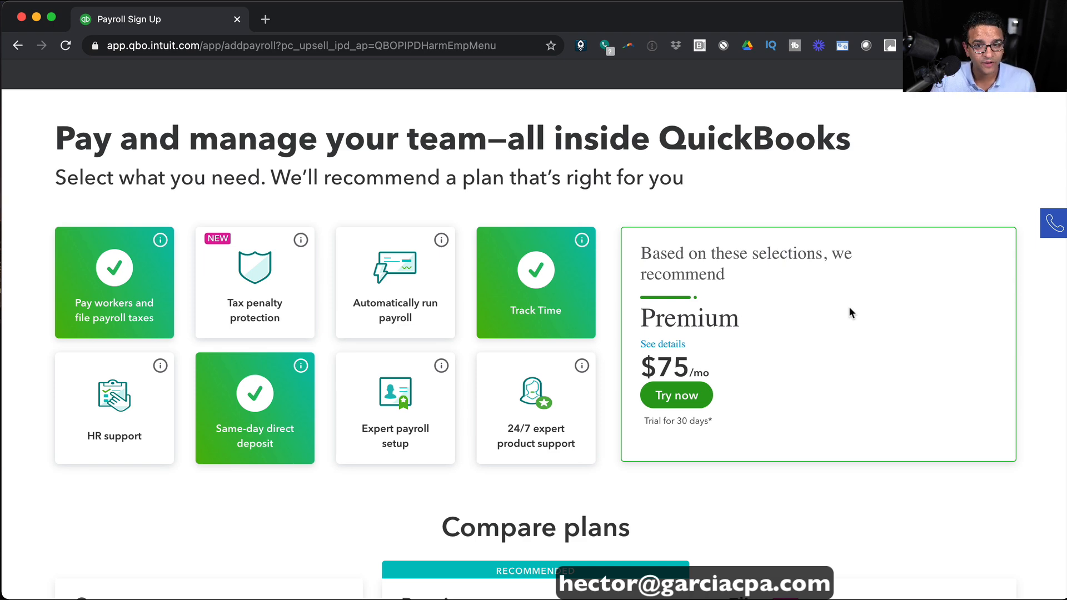
# Scroll down to the Compare plans section showing Core $45, Premium $75 and Elite $125.
pyautogui.scroll(-7, 849, 309)
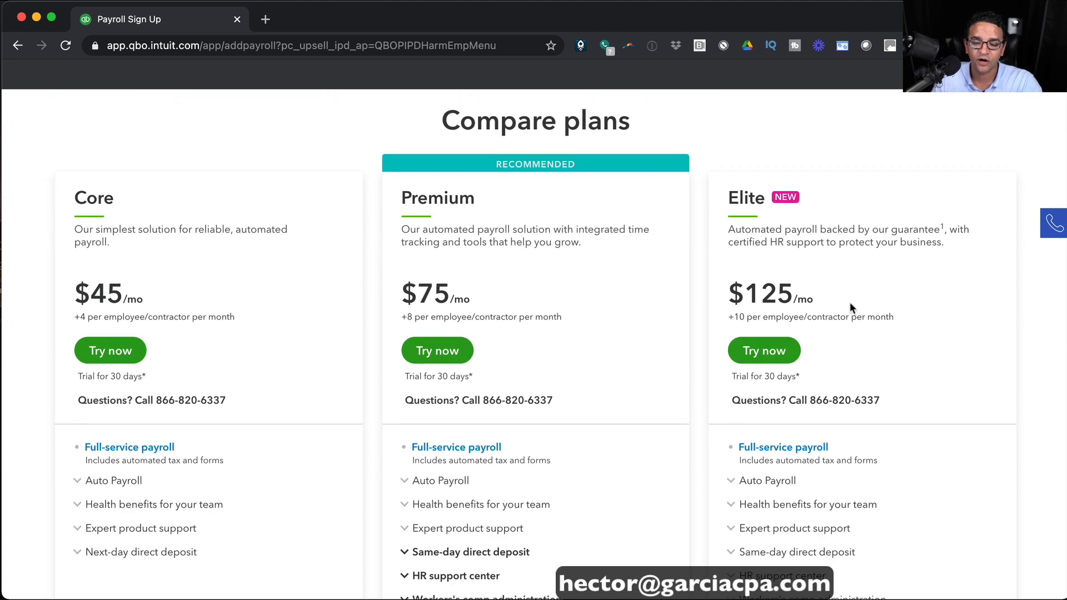
pyautogui.scroll(-1, 850, 306)
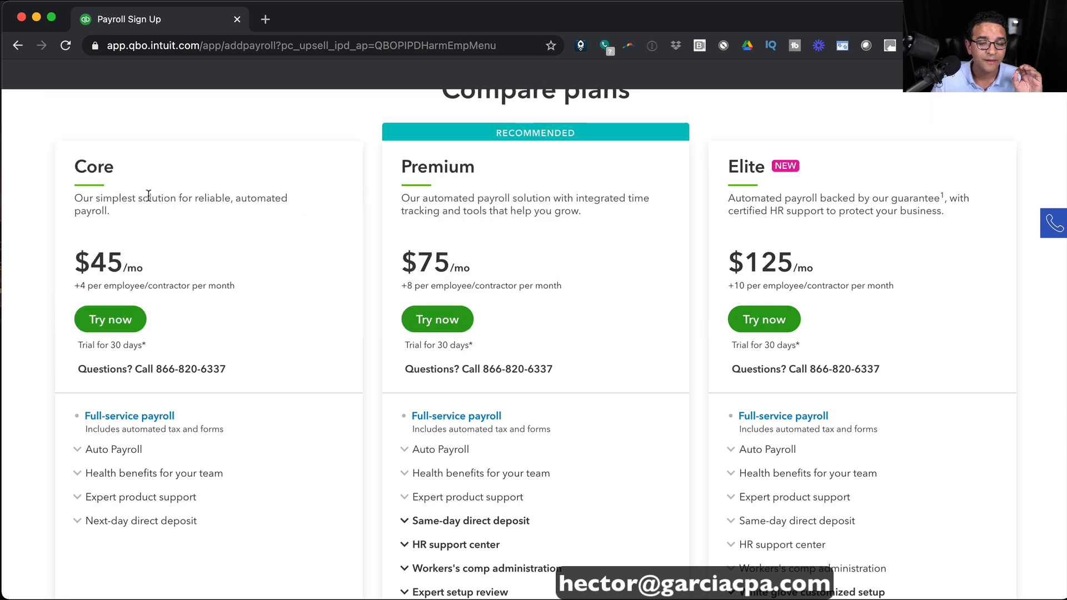
pyautogui.scroll(-1, 156, 192)
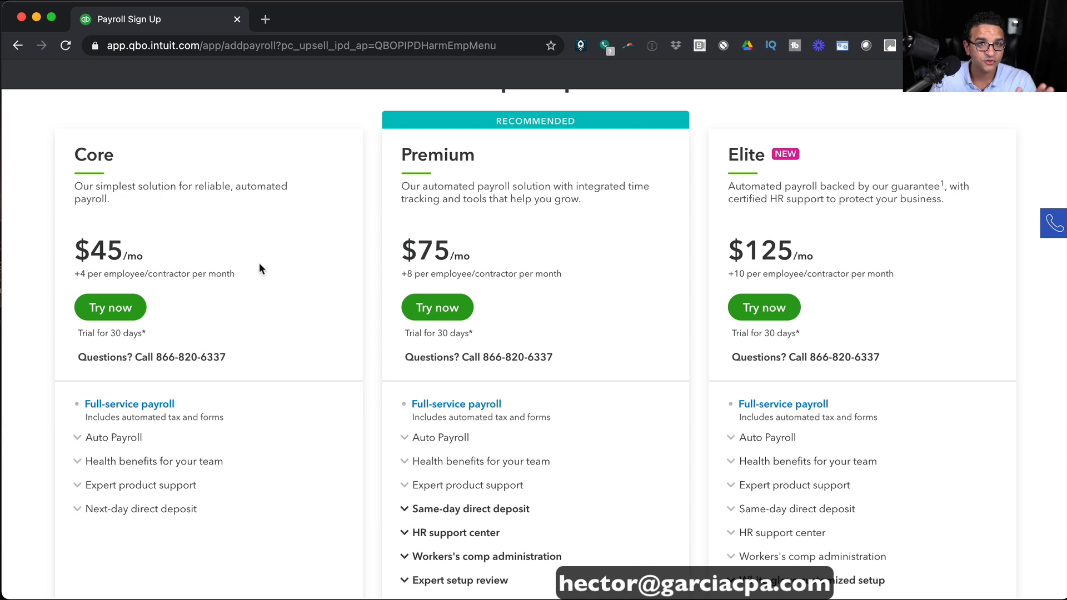
pyautogui.scroll(-2, 284, 272)
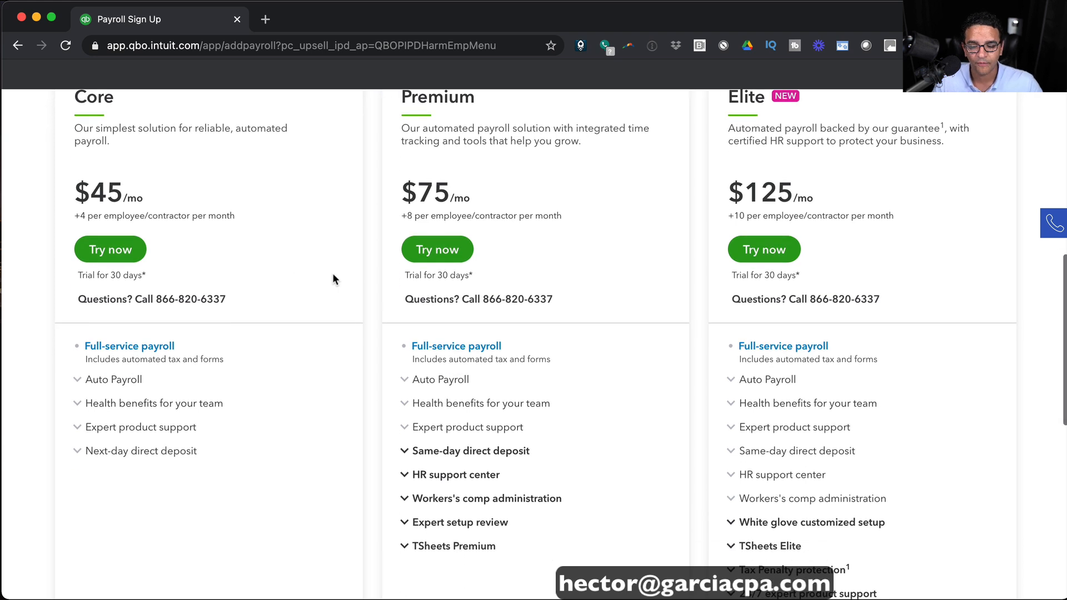
pyautogui.moveTo(433, 451); pyautogui.dragTo(539, 454)
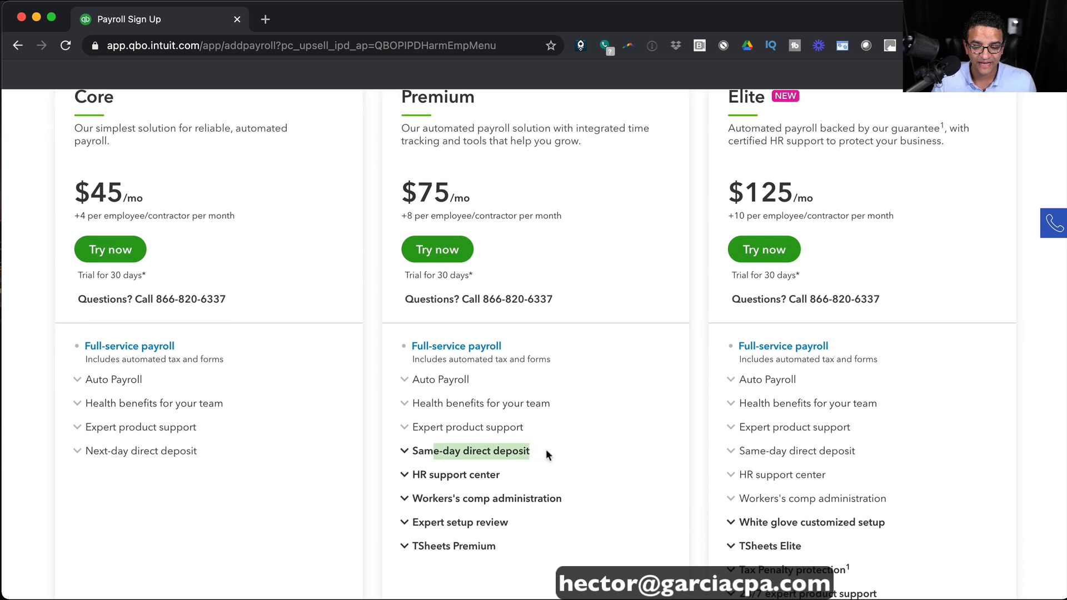
pyautogui.click(547, 454)
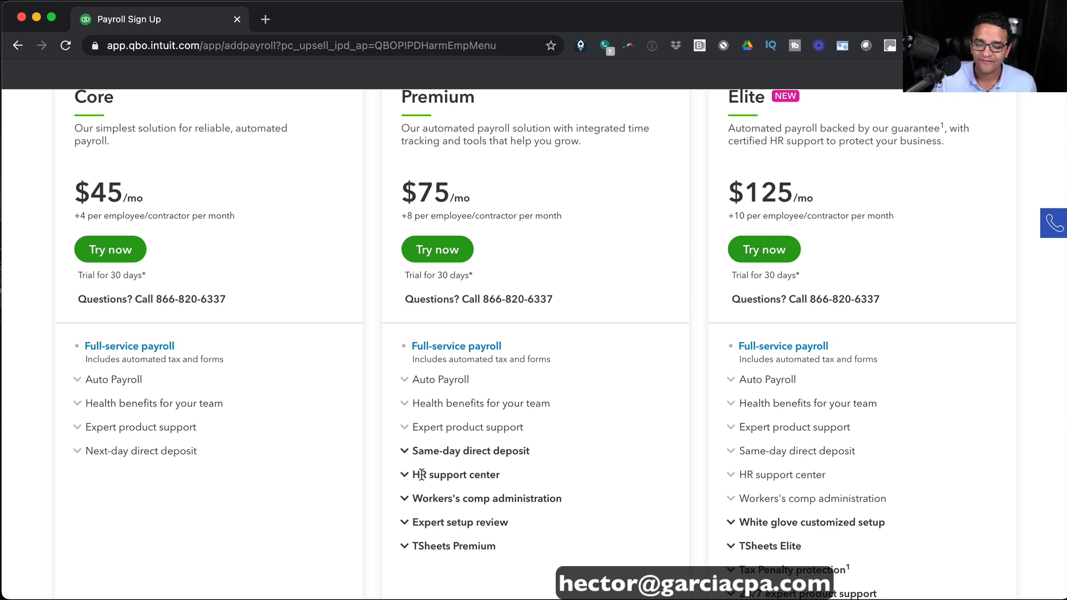
pyautogui.moveTo(421, 474); pyautogui.dragTo(511, 479)
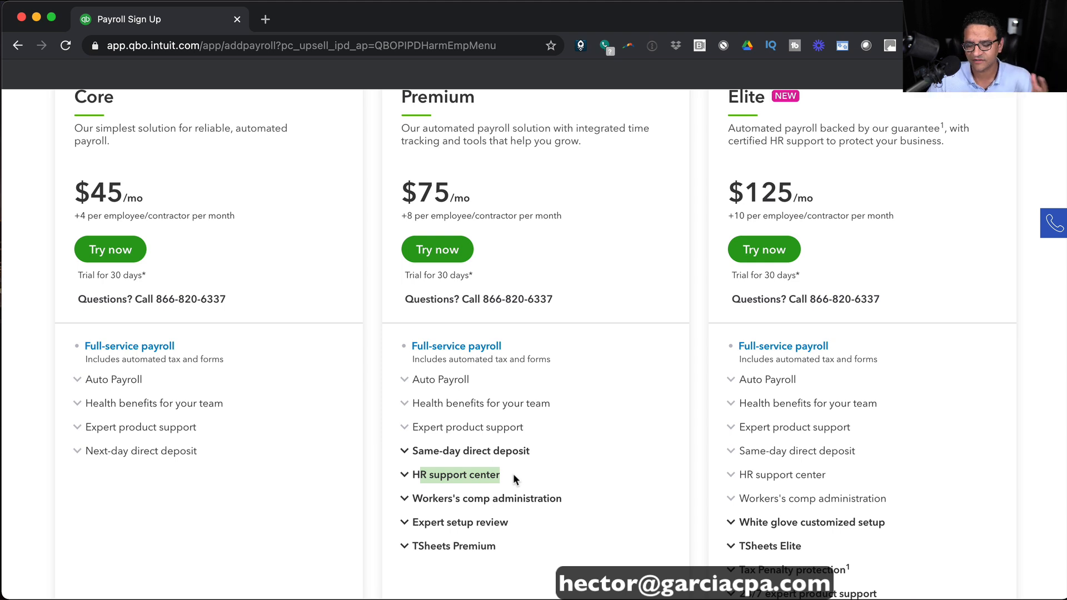
pyautogui.moveTo(421, 499); pyautogui.dragTo(566, 499)
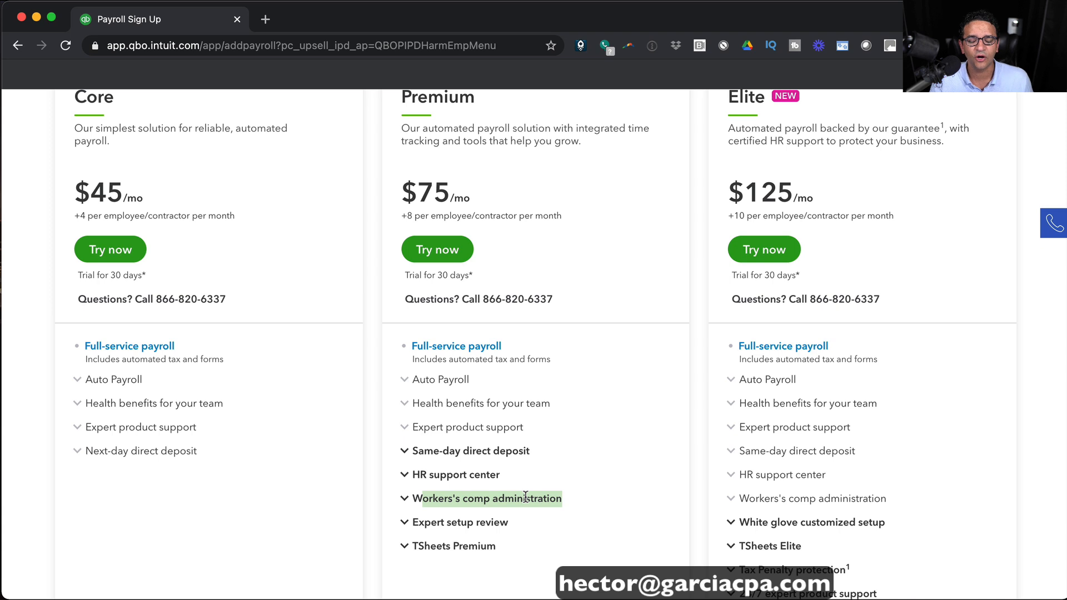
pyautogui.scroll(-1, 493, 519)
pyautogui.click(456, 483)
pyautogui.scroll(1, 534, 481)
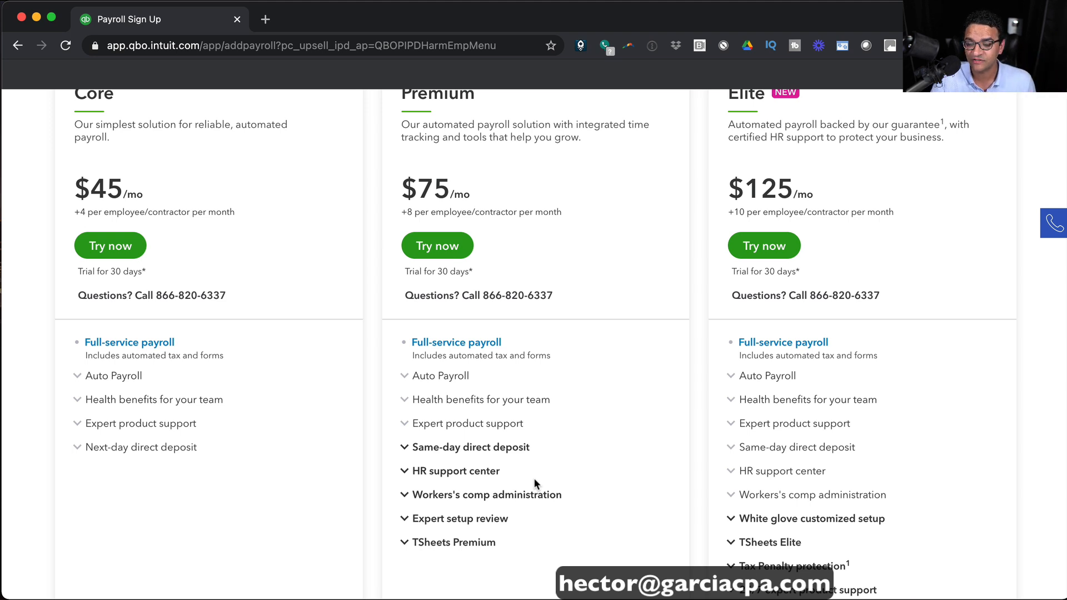
pyautogui.moveTo(412, 541); pyautogui.dragTo(499, 544)
pyautogui.click(508, 542)
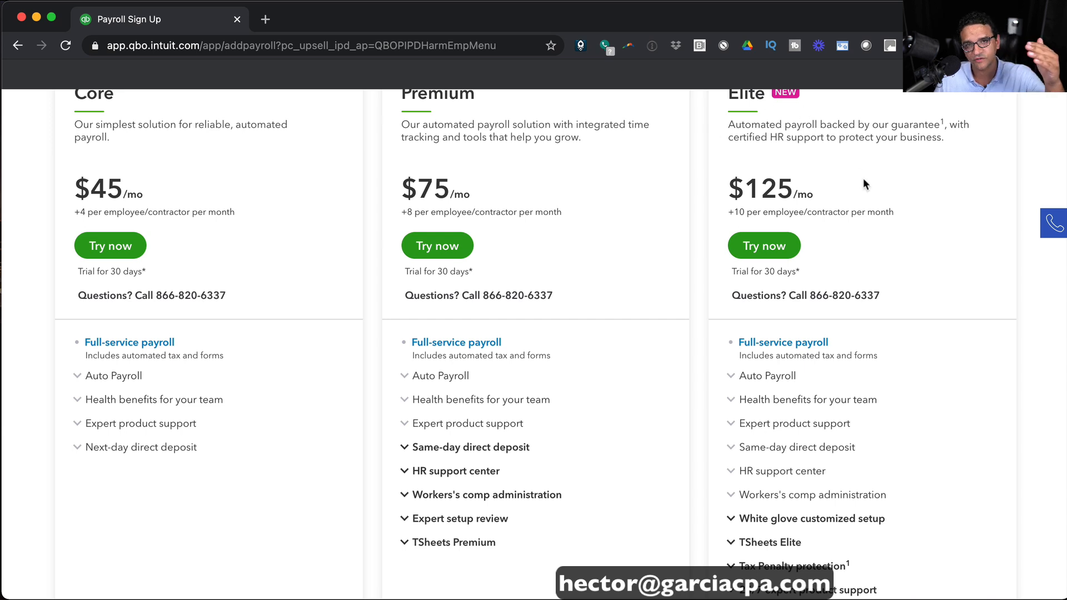
pyautogui.scroll(-2, 845, 239)
pyautogui.scroll(-1, 845, 239)
pyautogui.moveTo(747, 431); pyautogui.dragTo(879, 432)
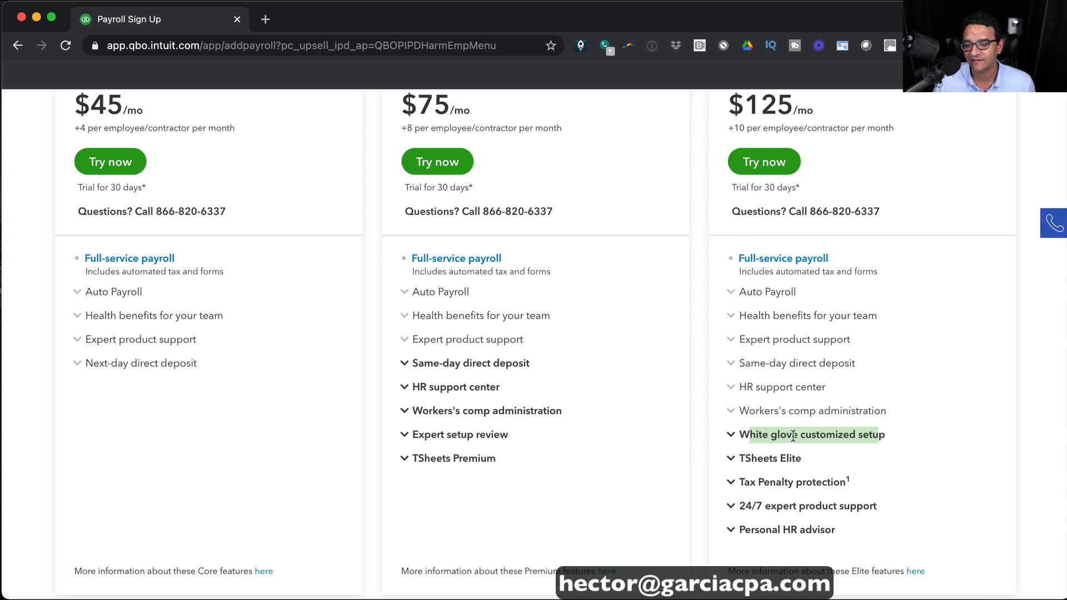
pyautogui.click(793, 437)
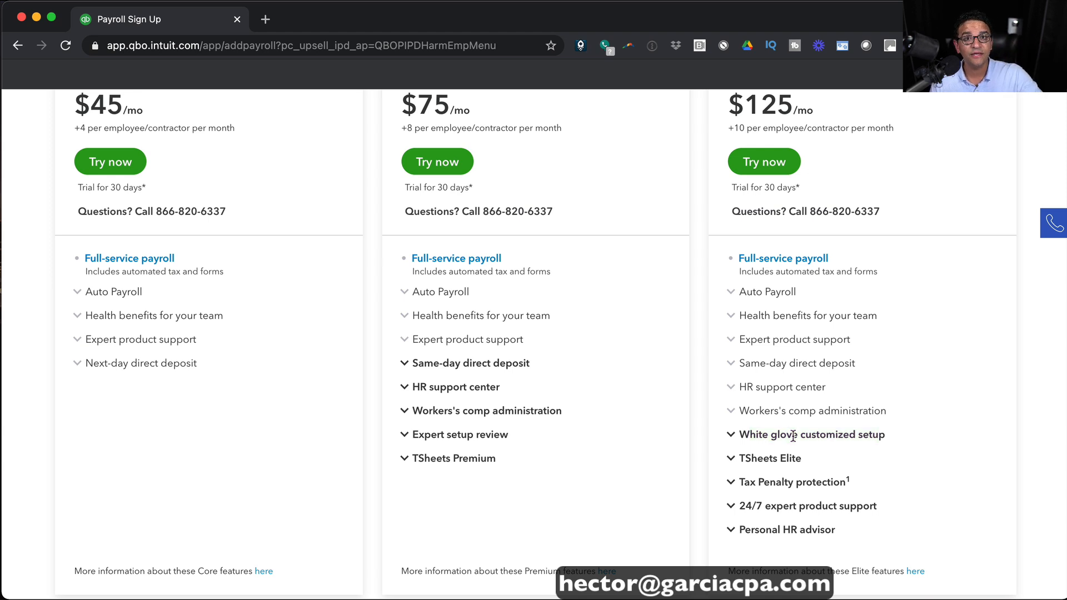
pyautogui.moveTo(749, 435); pyautogui.dragTo(985, 437)
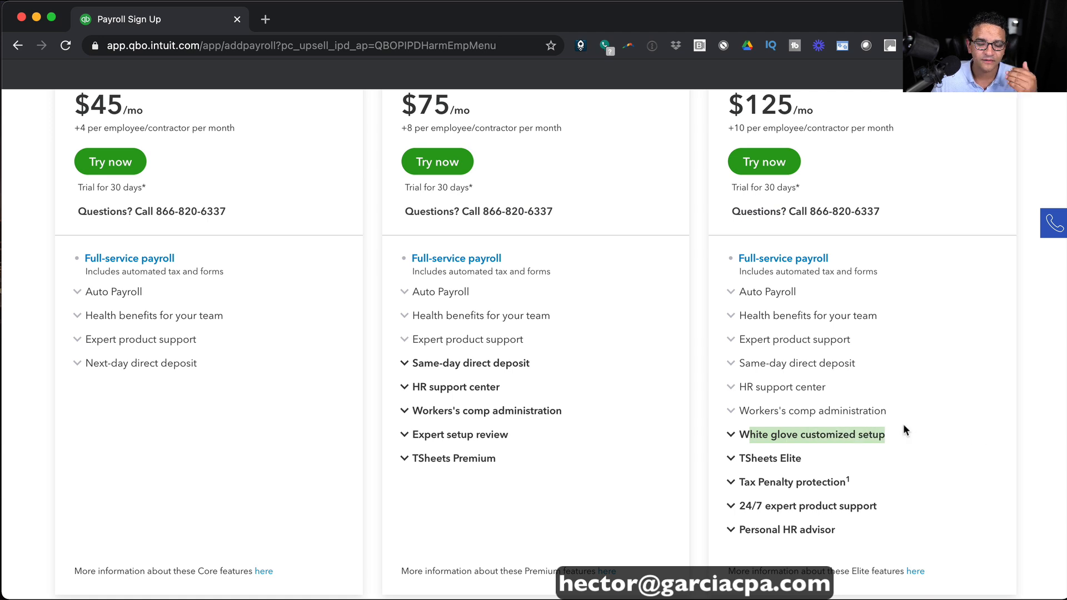
pyautogui.click(889, 432)
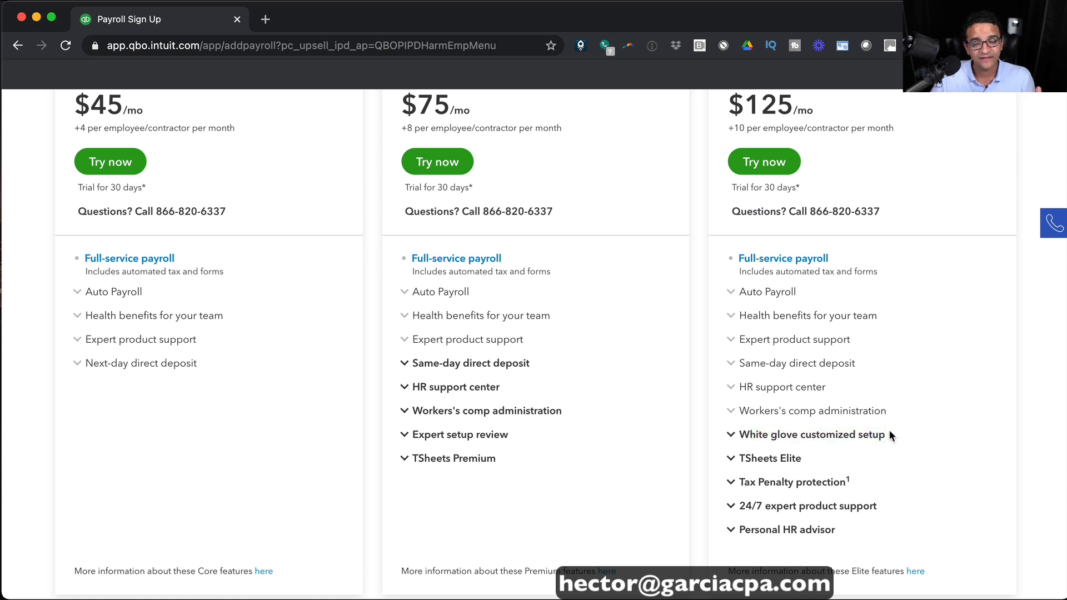
pyautogui.scroll(5, 889, 436)
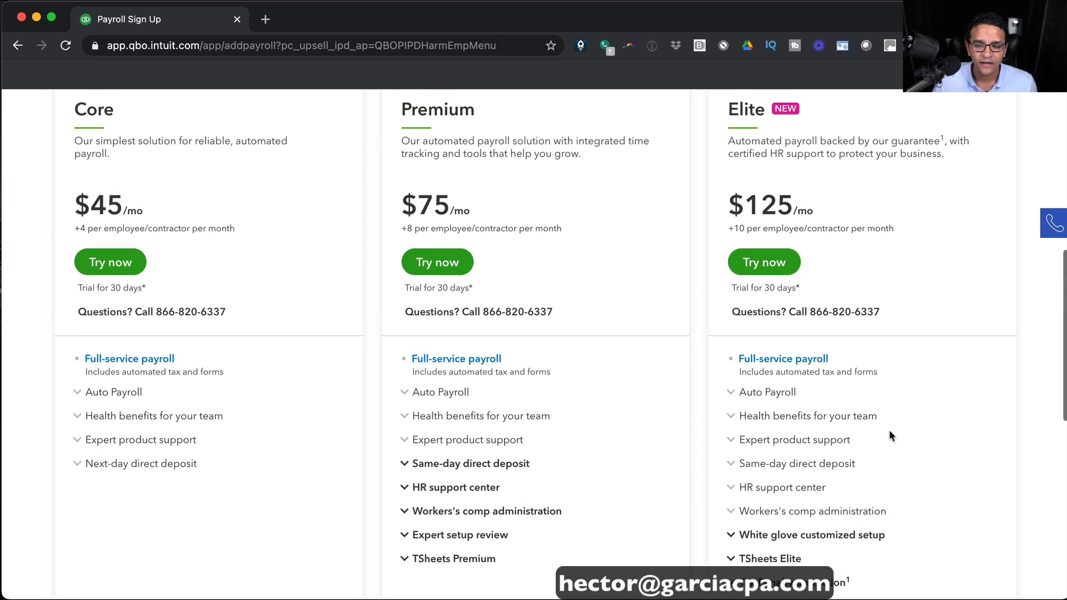
pyautogui.scroll(-4, 1015, 298)
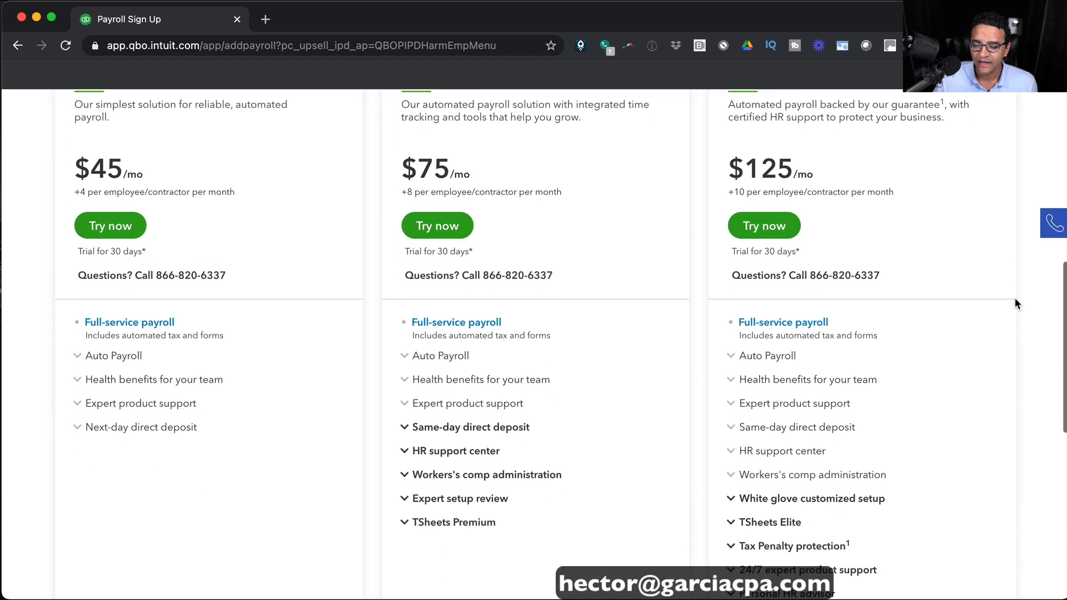
pyautogui.scroll(-1, 973, 319)
pyautogui.scroll(2, 949, 327)
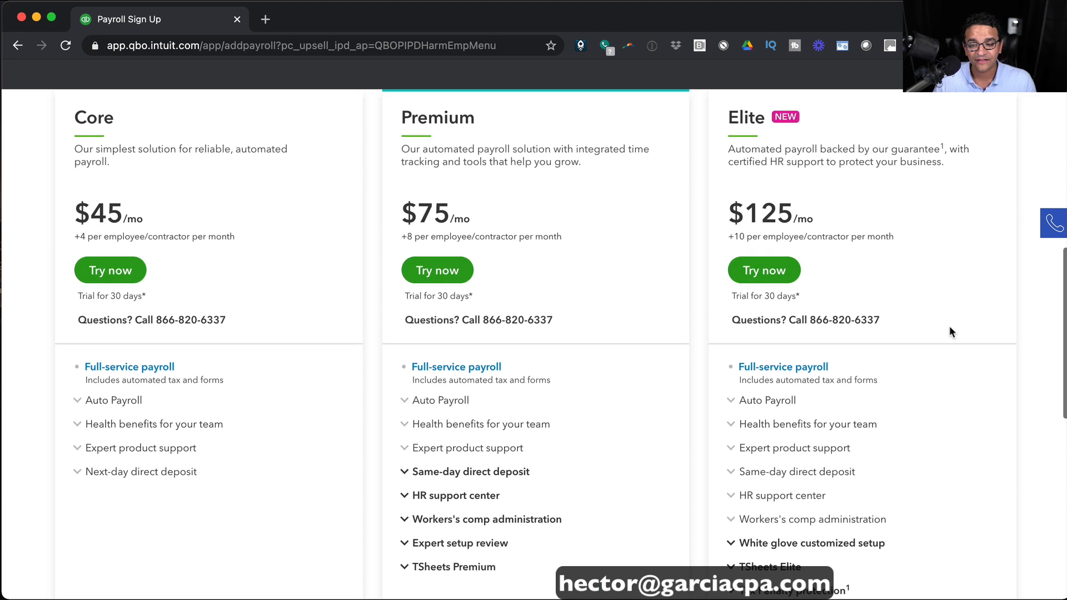
pyautogui.scroll(-3, 950, 328)
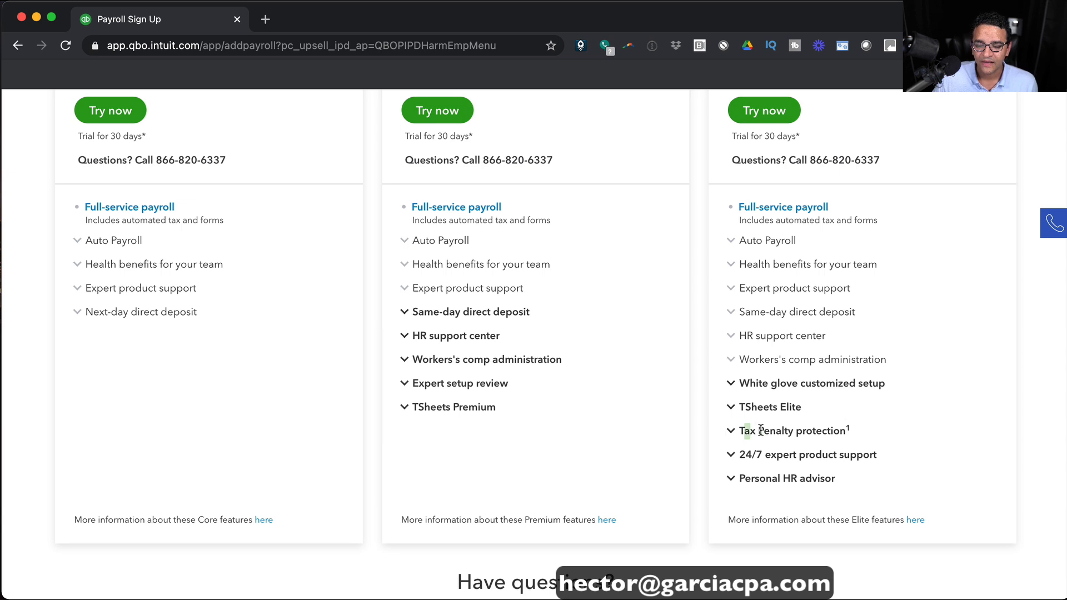
pyautogui.moveTo(746, 431); pyautogui.dragTo(880, 435)
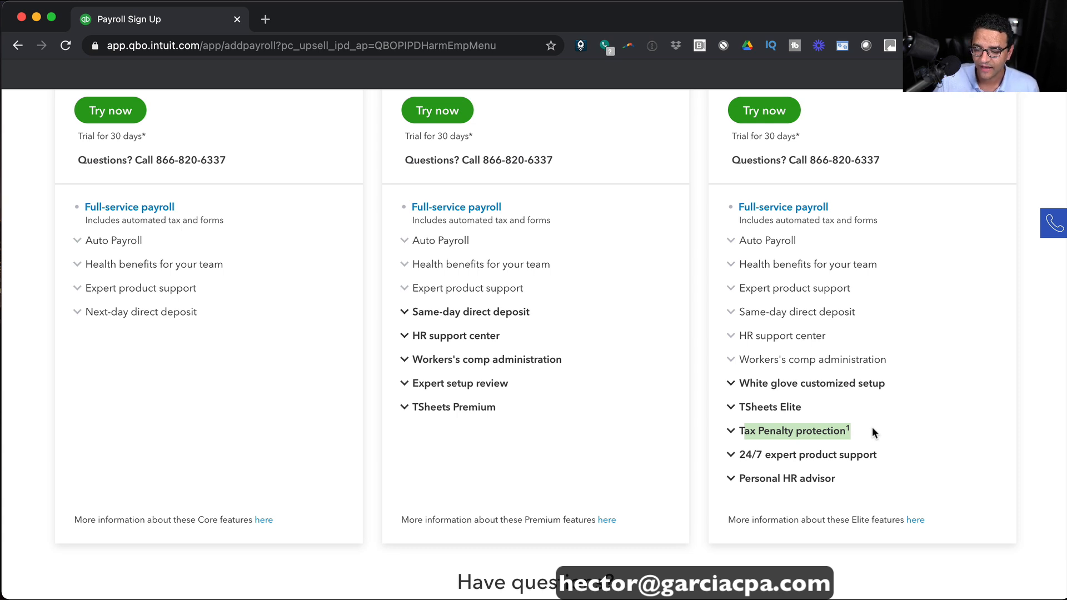
pyautogui.moveTo(746, 462); pyautogui.dragTo(891, 454)
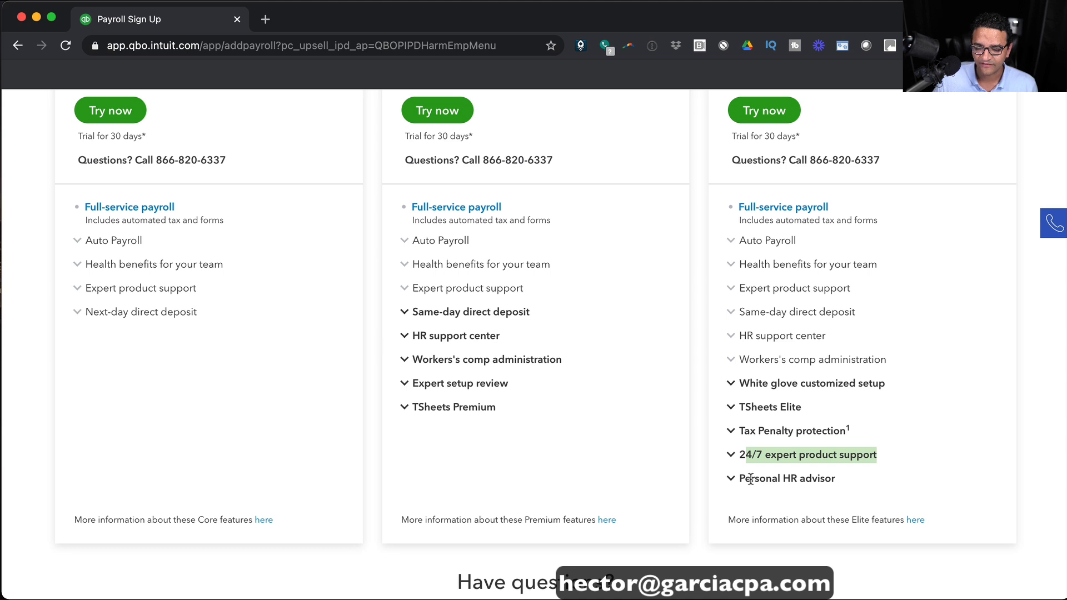
pyautogui.moveTo(750, 478); pyautogui.dragTo(869, 485)
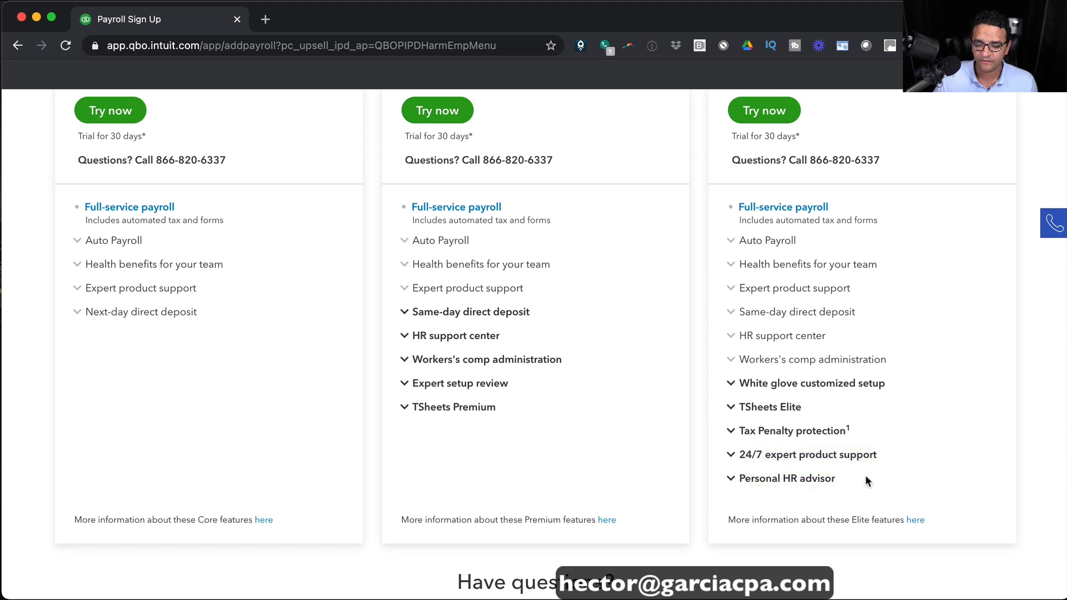
pyautogui.scroll(4, 865, 477)
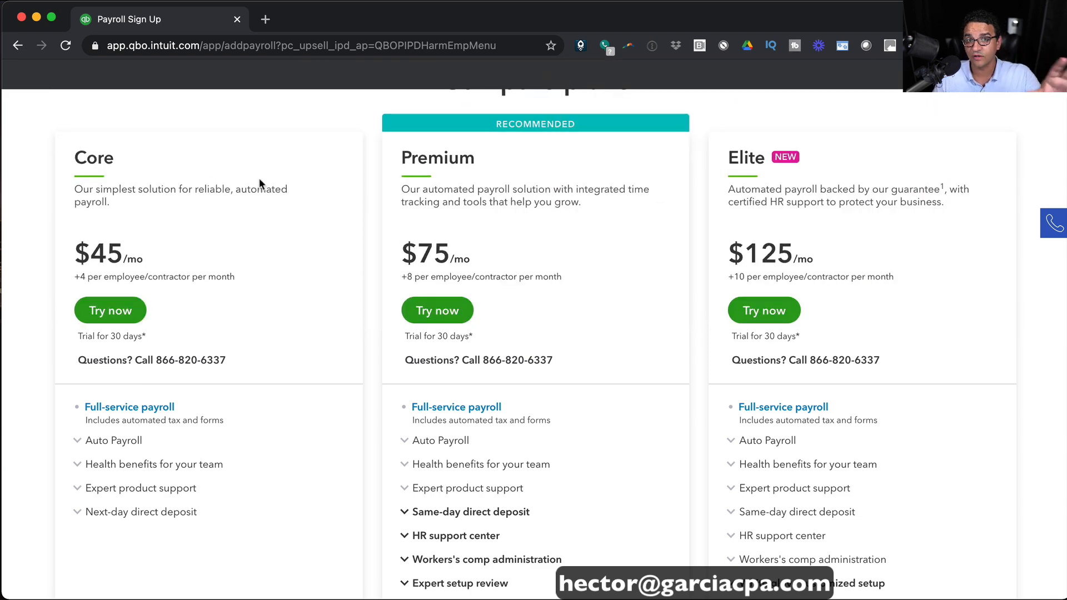
# Start the 30-day Premium plan trial with Try now.
pyautogui.click(439, 312)
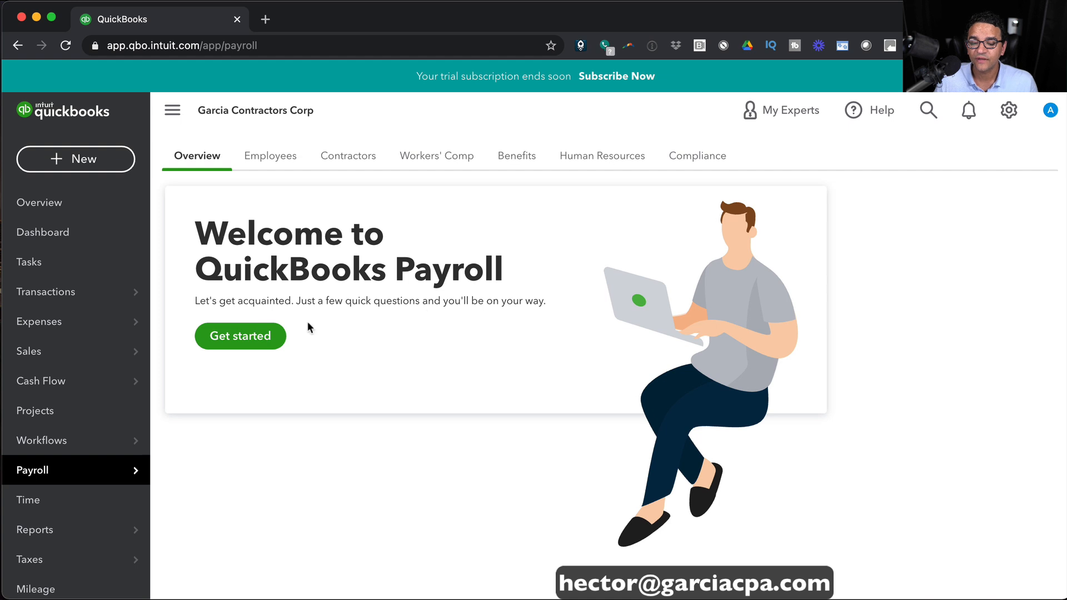
# Answer Yes to having paid employees in 2021 and confirm February 5 as the next payday.
pyautogui.click(239, 337)
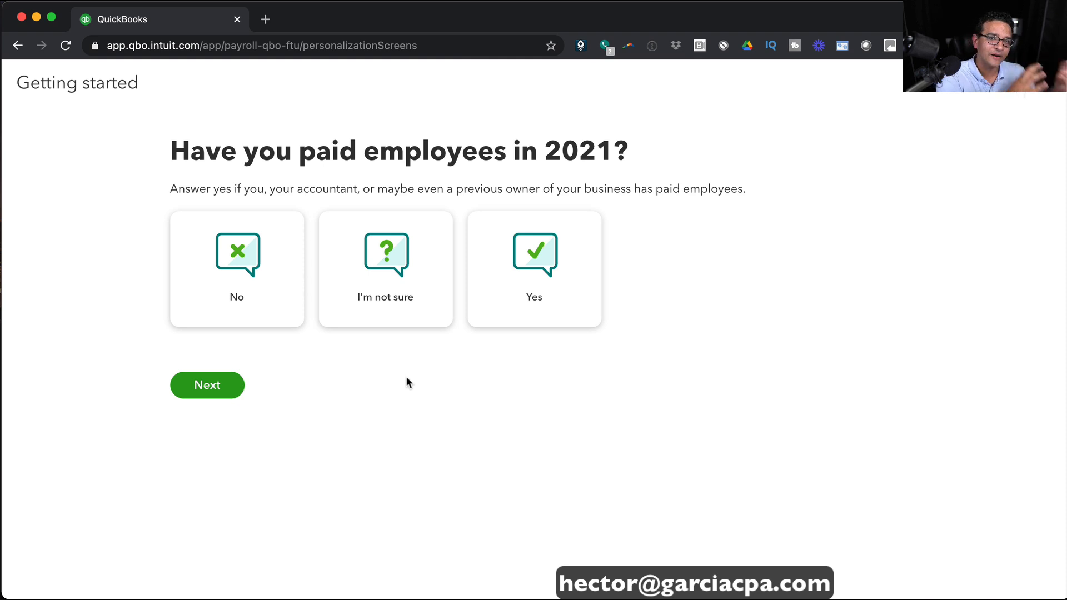
pyautogui.click(548, 240)
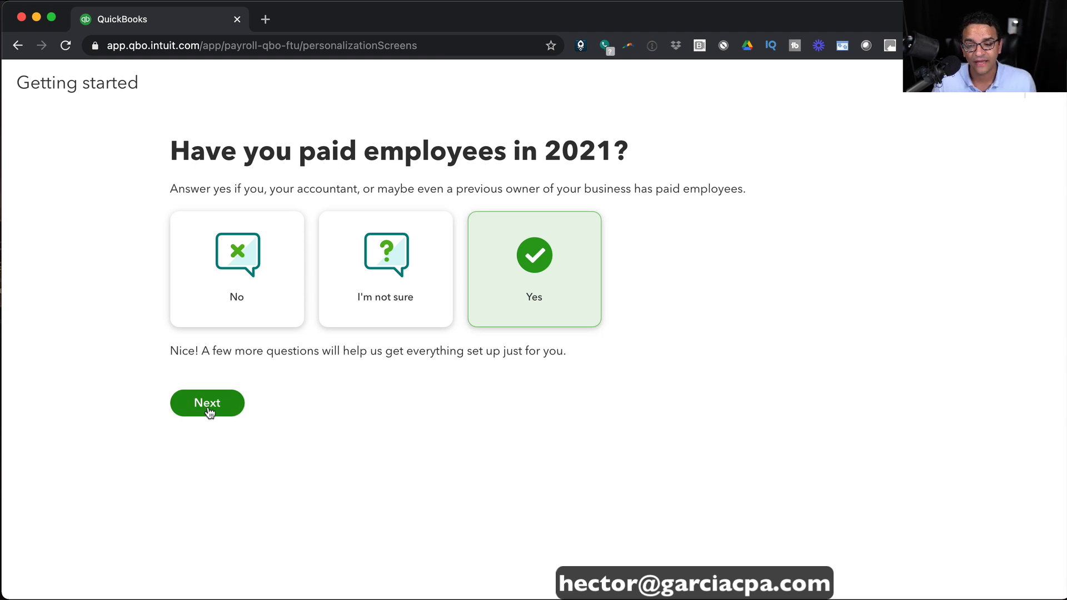
pyautogui.click(237, 273)
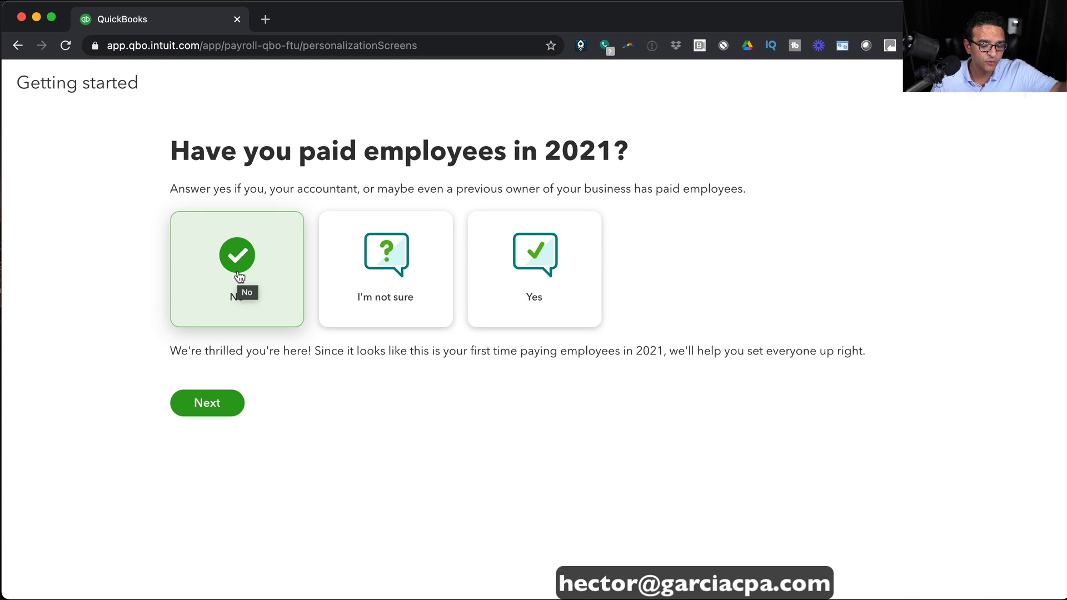
pyautogui.click(555, 265)
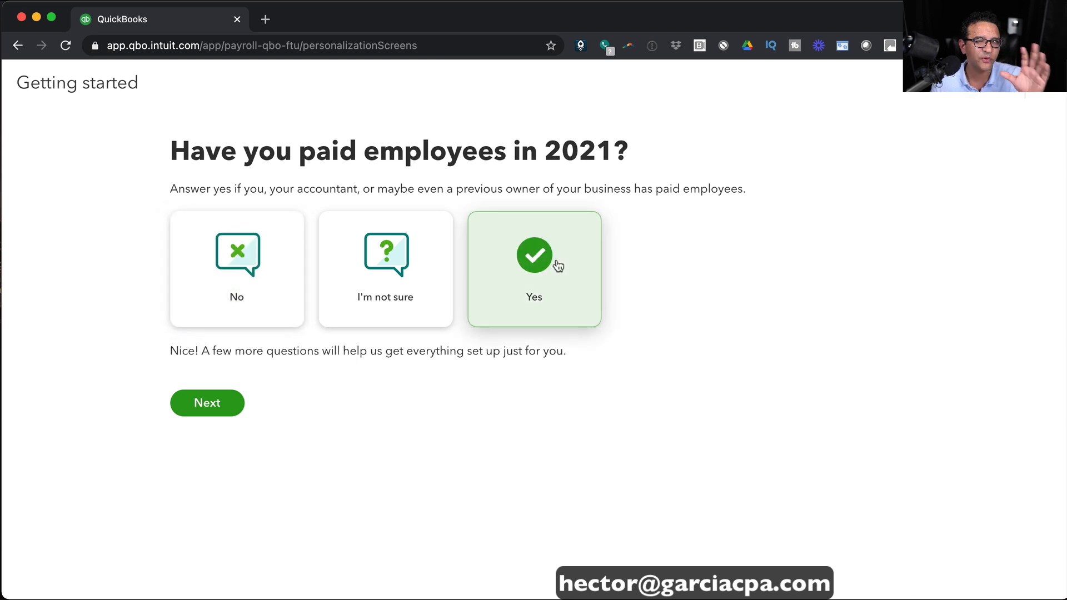
pyautogui.click(225, 409)
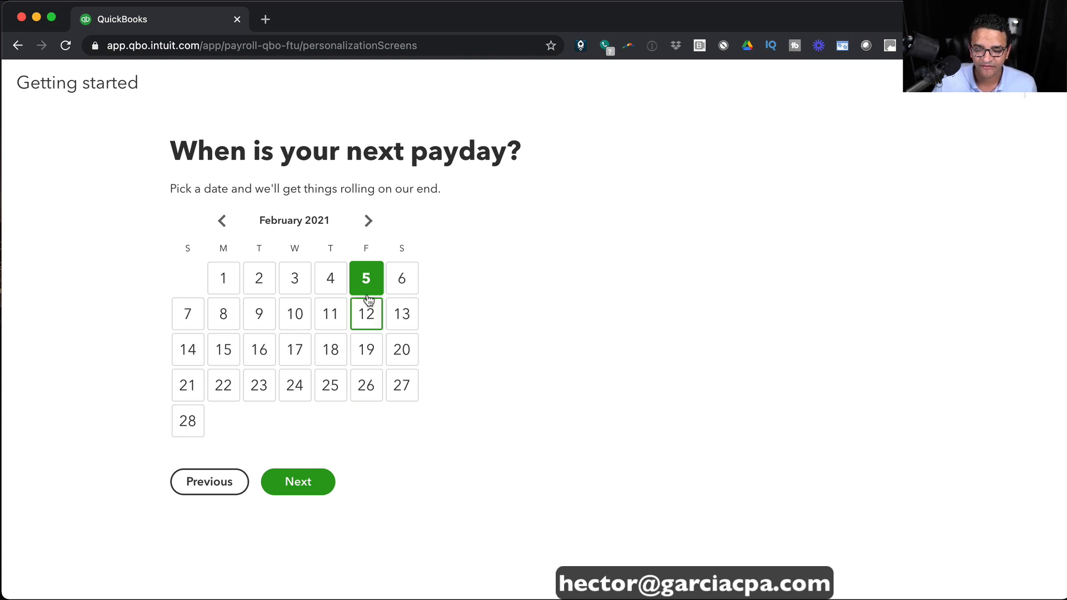
pyautogui.click(319, 485)
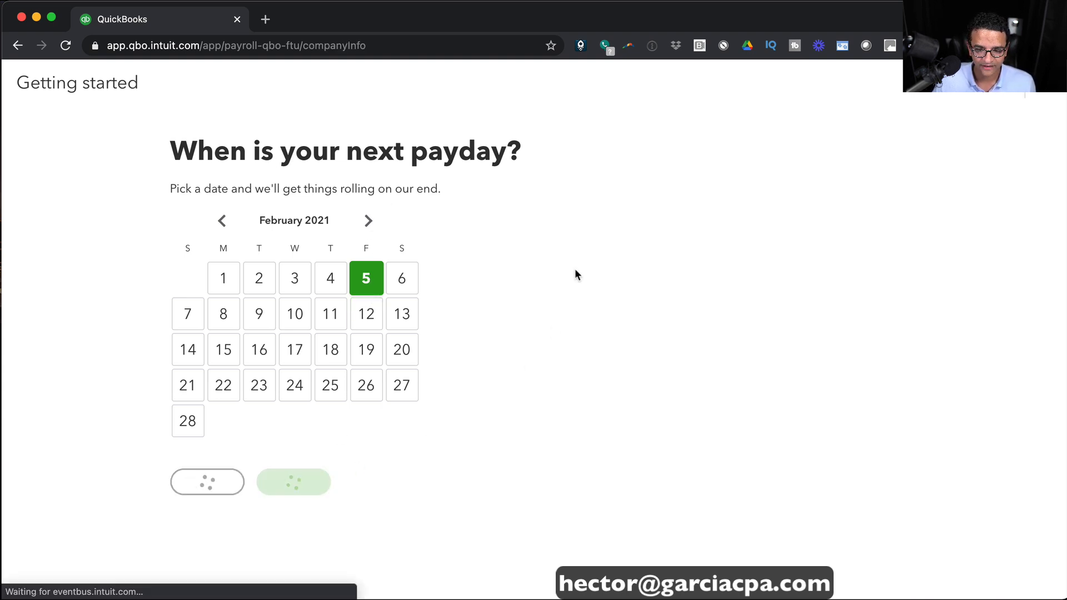
# Fill in the business name and work address from a saved suggestion, then complete the payroll contact.
pyautogui.click(345, 272)
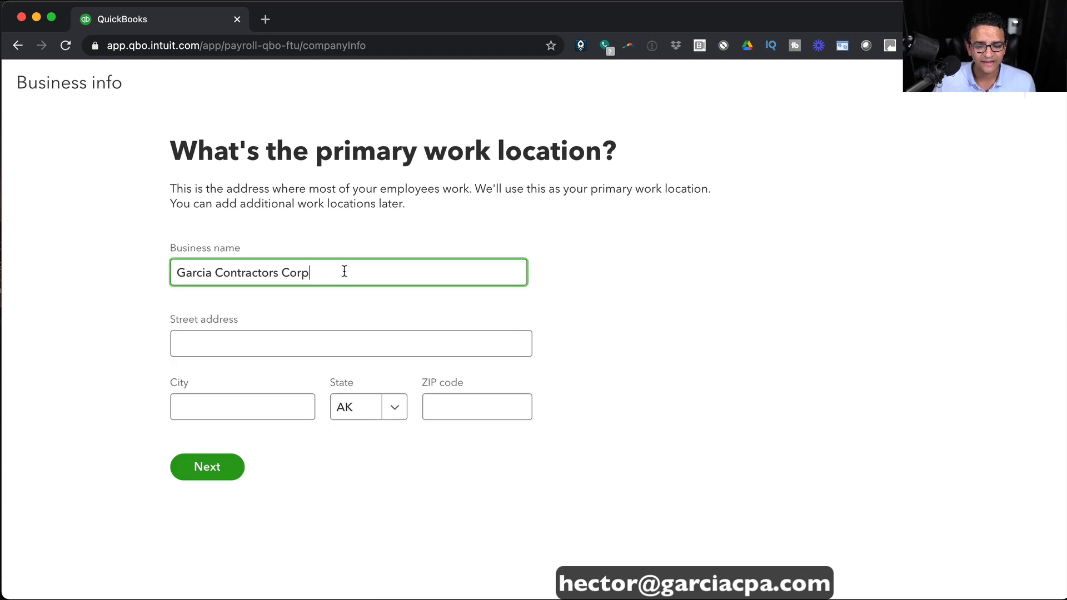
pyautogui.click(228, 340)
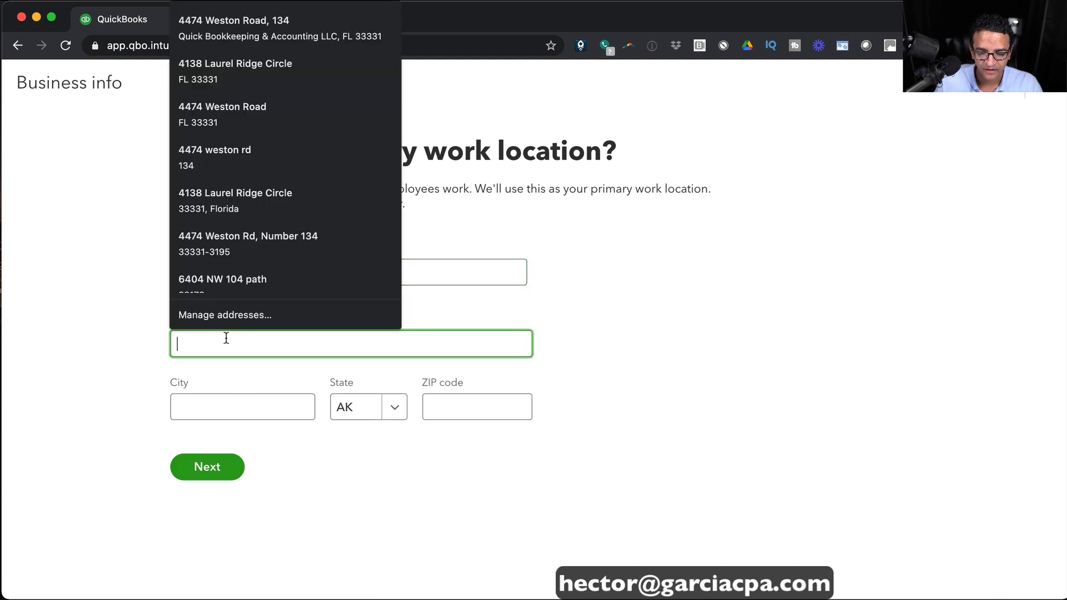
pyautogui.click(228, 108)
pyautogui.click(210, 533)
pyautogui.click(305, 414)
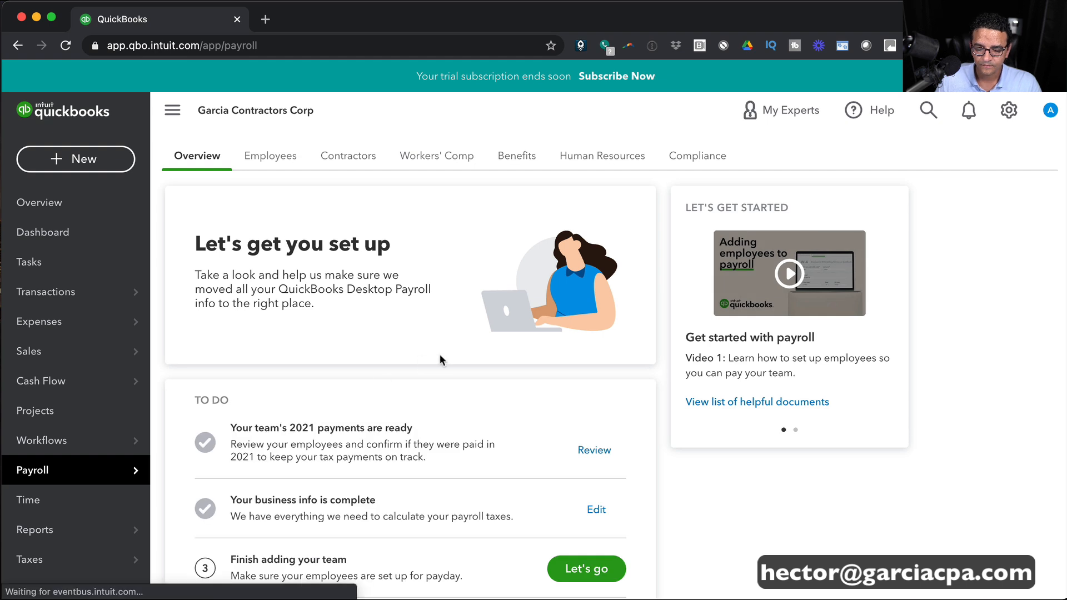
# Fix the employee's name so Garcia is the last name, and add their e-mail from autofill.
pyautogui.scroll(-3, 439, 355)
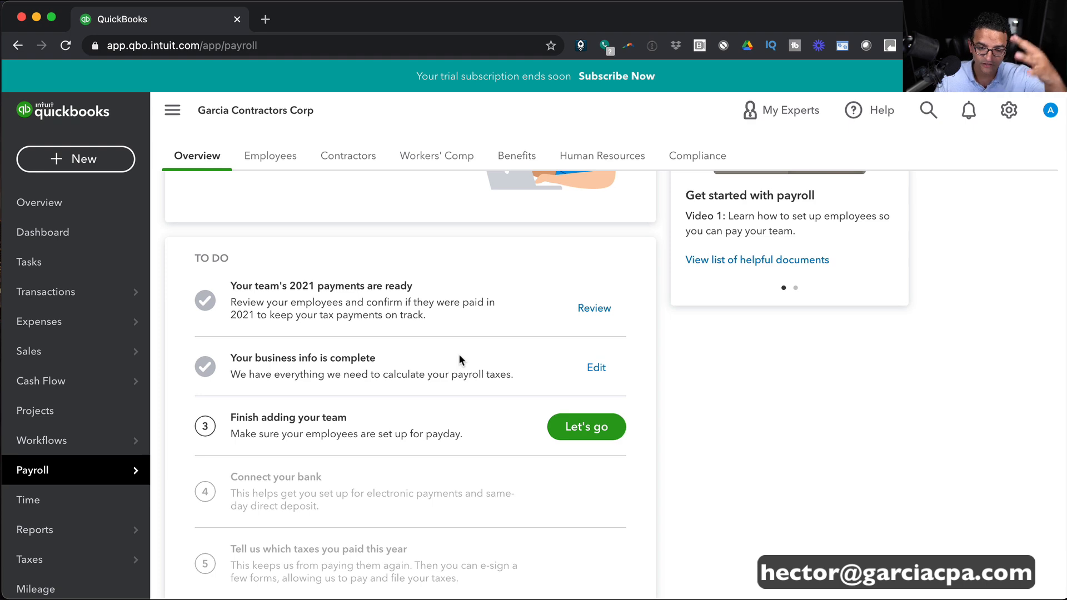
pyautogui.click(585, 427)
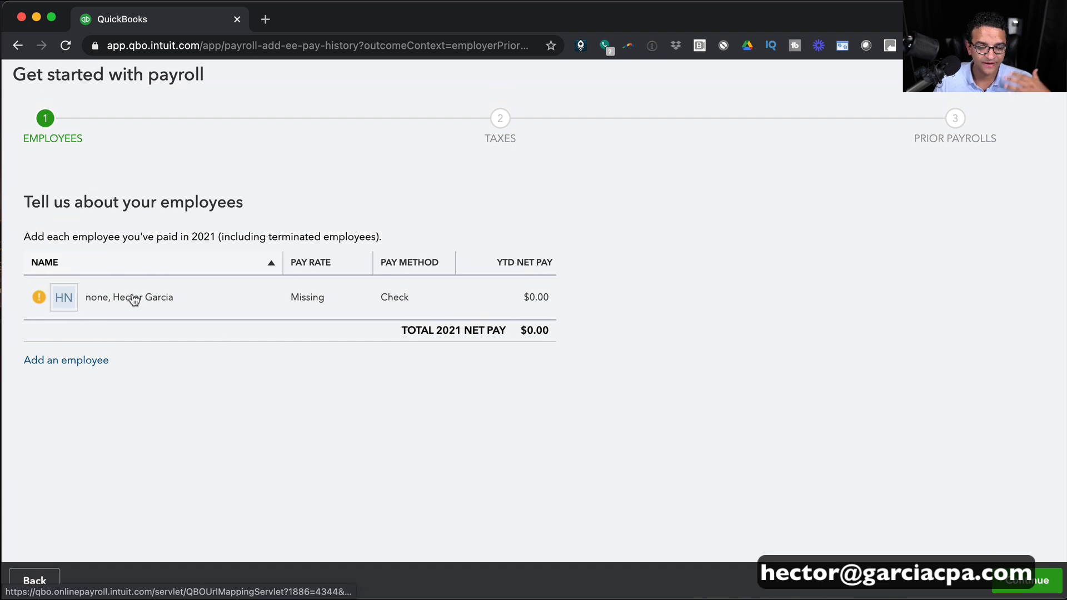
pyautogui.click(133, 298)
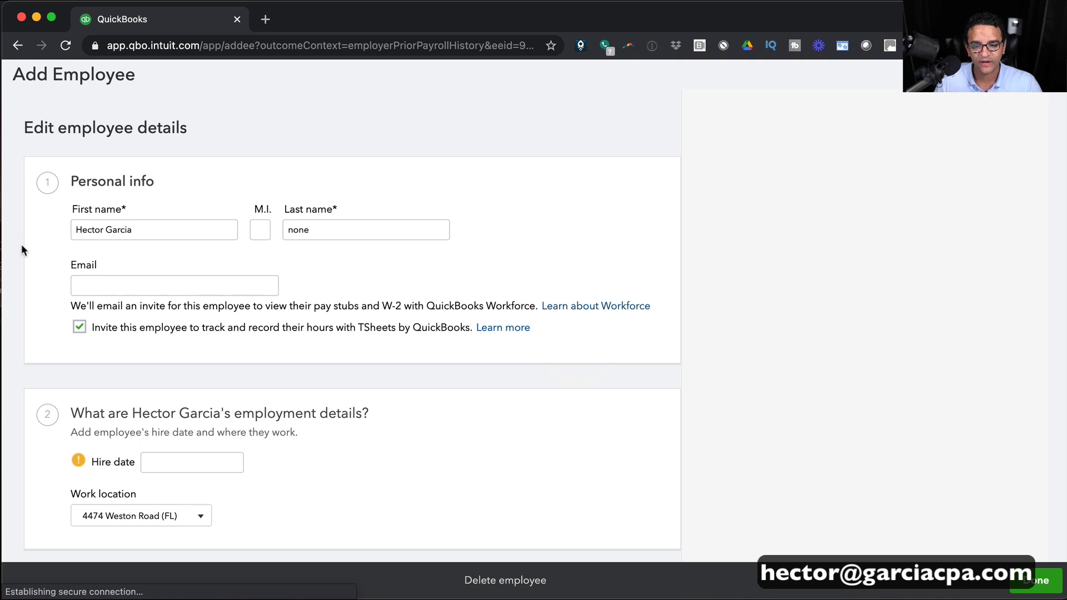
pyautogui.moveTo(104, 231); pyautogui.dragTo(202, 229)
pyautogui.press('BackSpace')
pyautogui.press('Tab')
pyautogui.press('Tab')
pyautogui.write('Garcia')
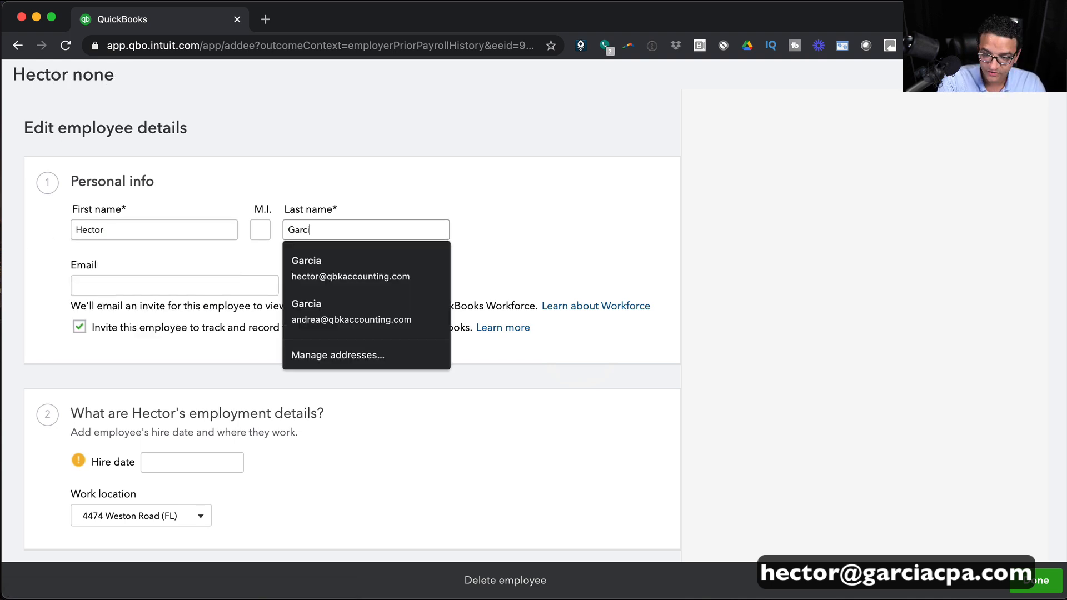
pyautogui.press('Tab')
pyautogui.write('hex')
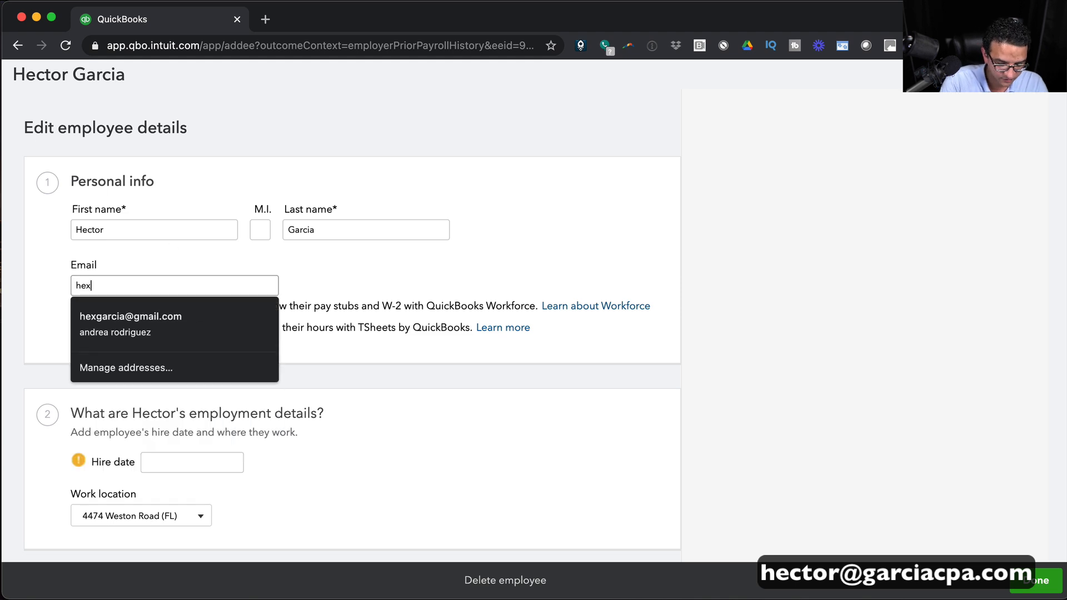
pyautogui.press('Down')
pyautogui.press('Return')
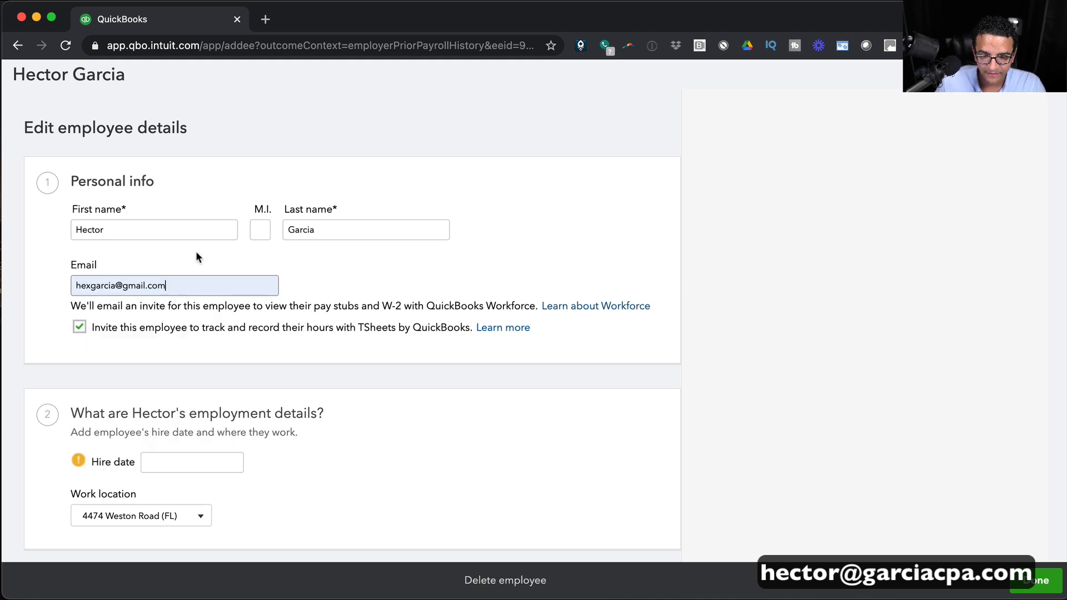
# Set the employee's hire date to 01/01/2021.
pyautogui.scroll(-3, 582, 290)
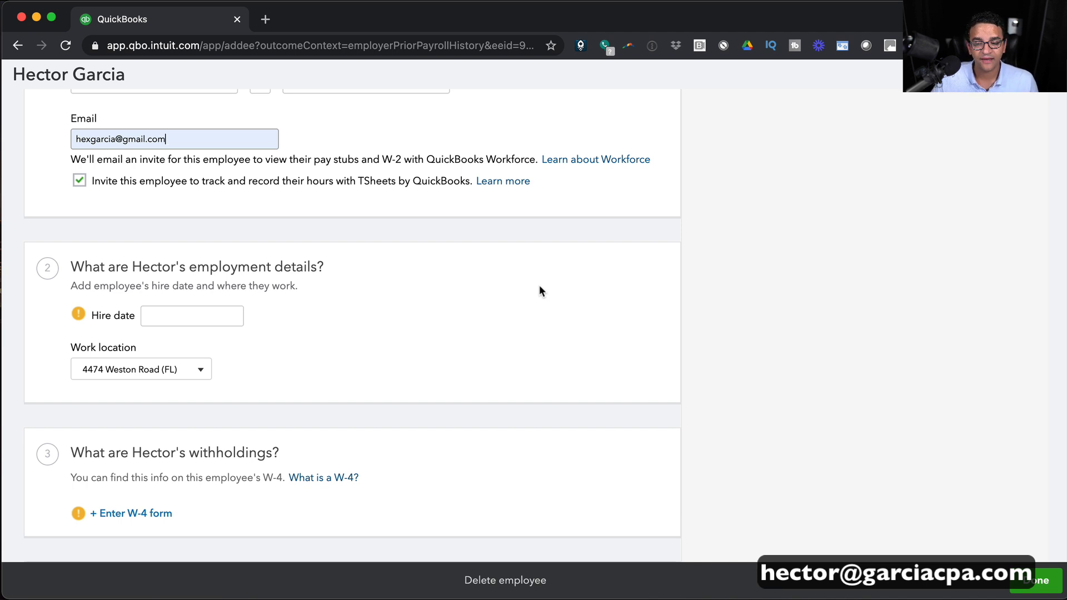
pyautogui.moveTo(358, 181); pyautogui.dragTo(423, 180)
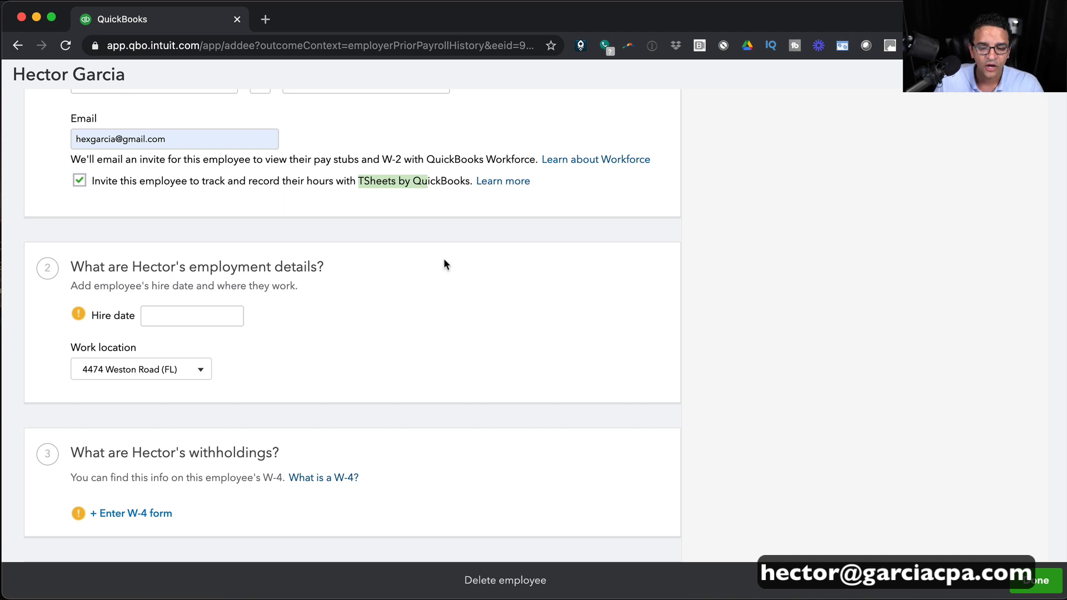
pyautogui.scroll(-2, 435, 255)
pyautogui.click(162, 269)
pyautogui.write('01')
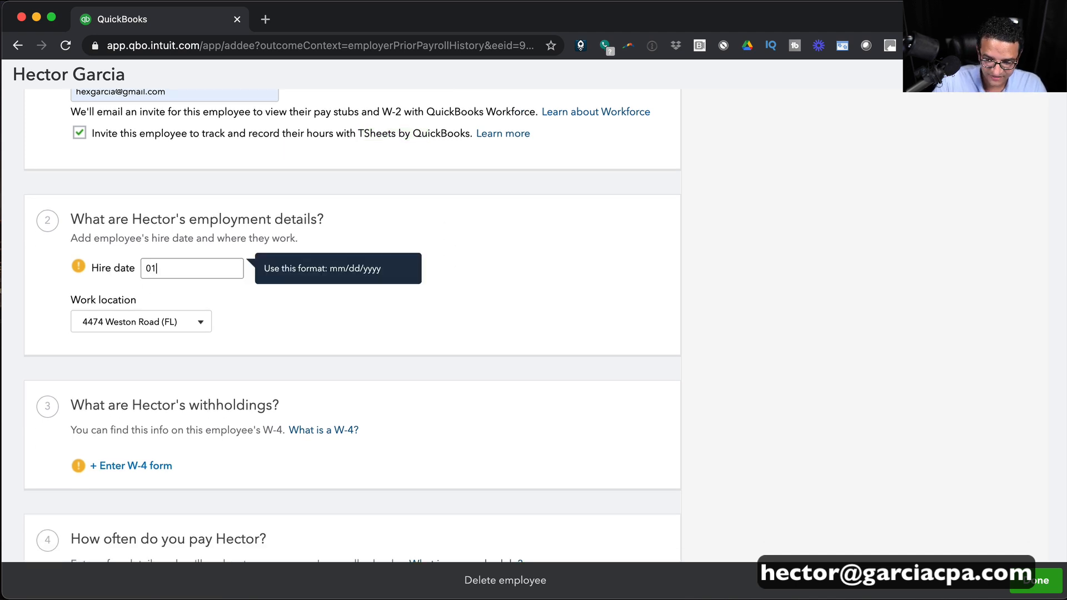
pyautogui.write('/01/2021')
pyautogui.press('BackSpace')
pyautogui.press('BackSpace')
pyautogui.write('2021')
pyautogui.scroll(-5, 388, 335)
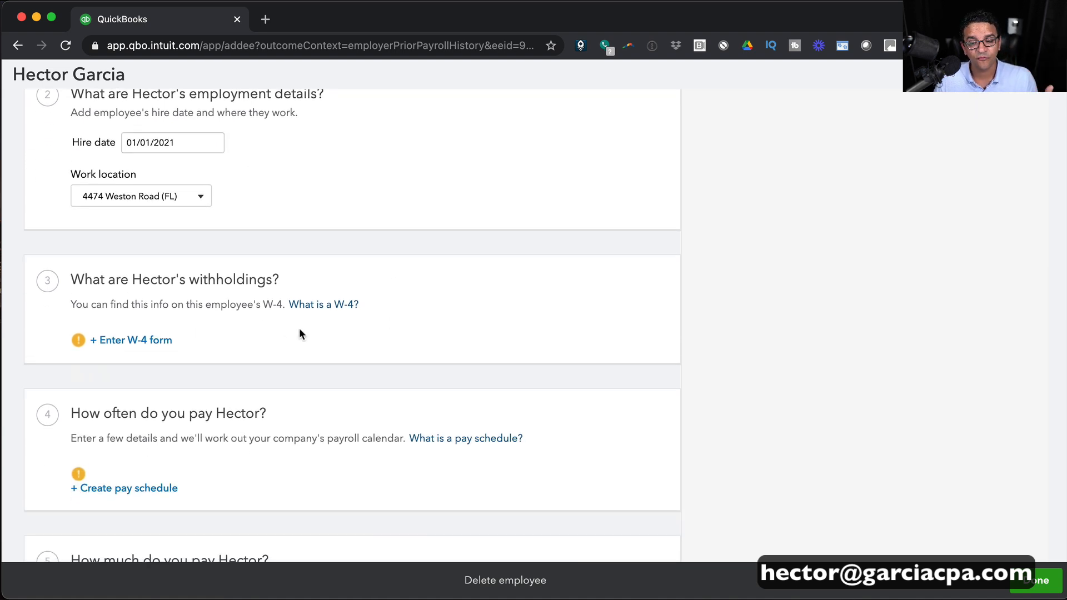
pyautogui.click(138, 340)
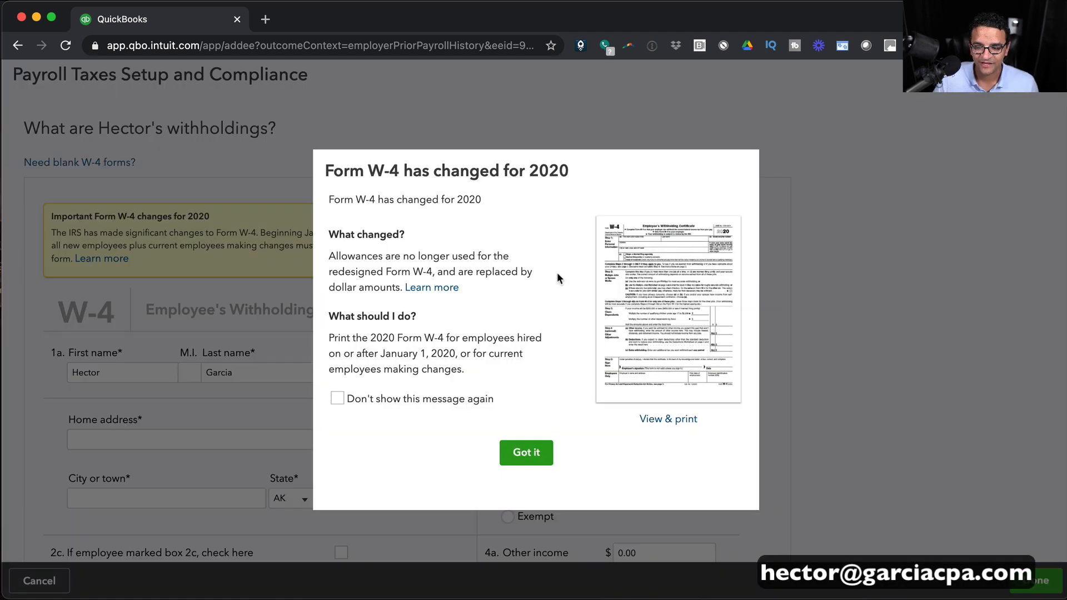
# View the blank 2020 W-4 PDF, close it, and dismiss the W-4 changes notice.
pyautogui.click(671, 418)
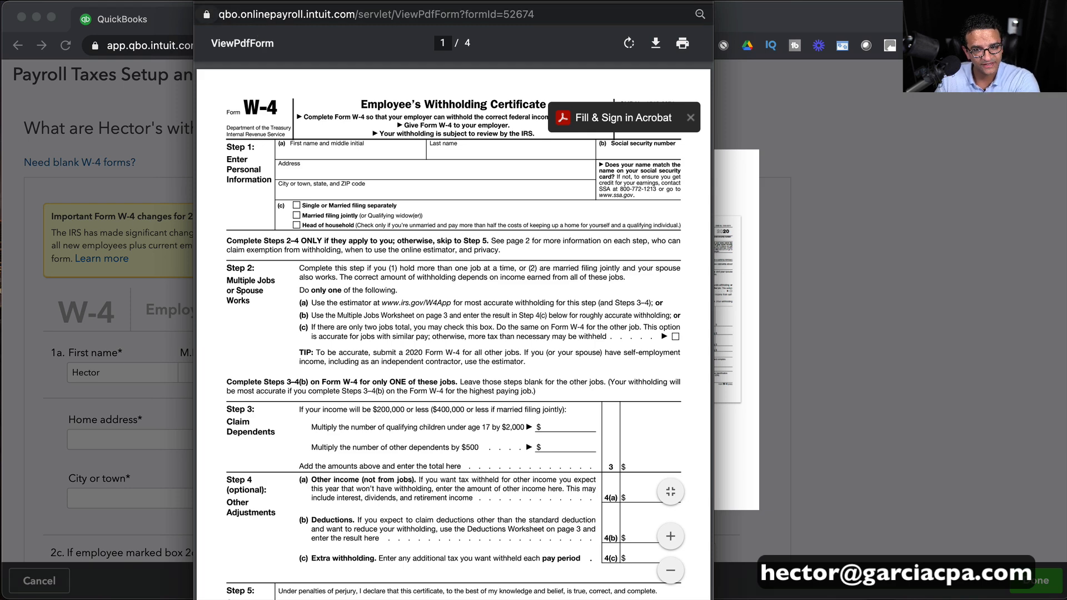
pyautogui.press('super+w')
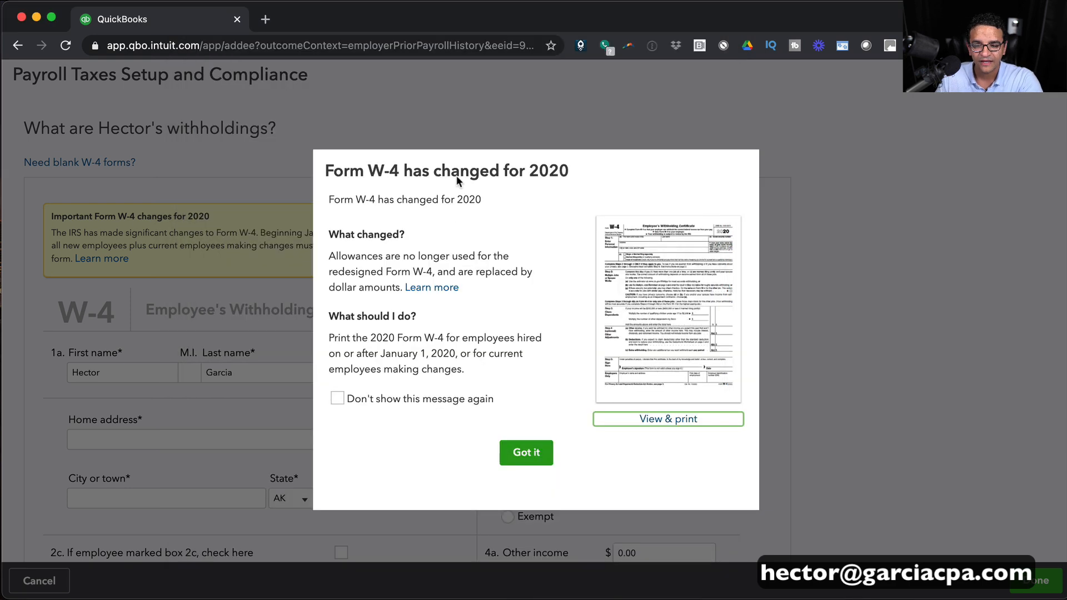
pyautogui.click(522, 452)
pyautogui.scroll(-2, 226, 402)
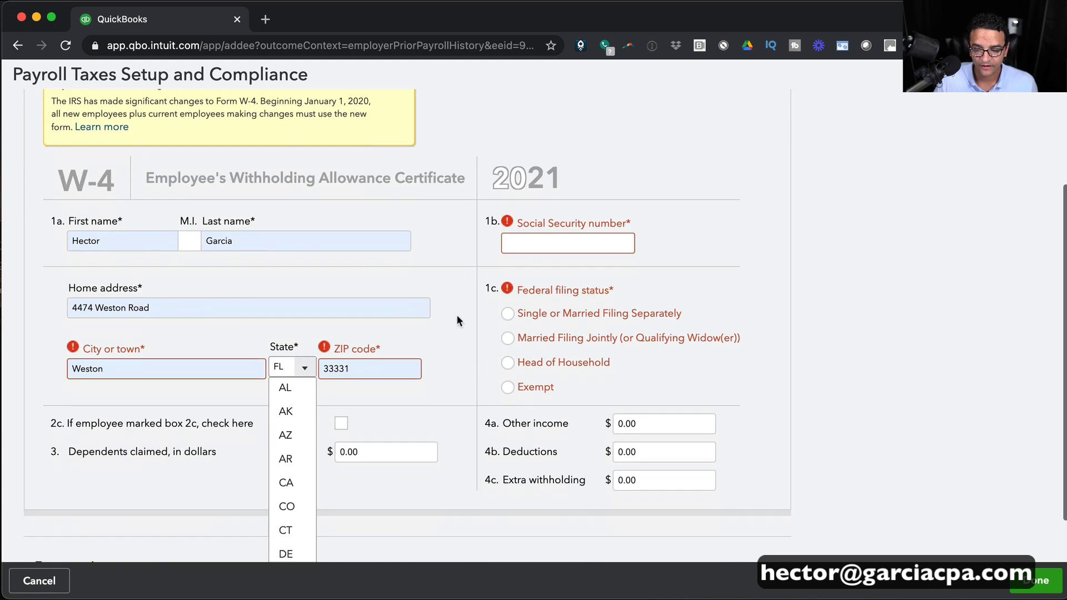
# Enter the employee's Social Security number and choose Married Filing Jointly as filing status.
pyautogui.click(548, 239)
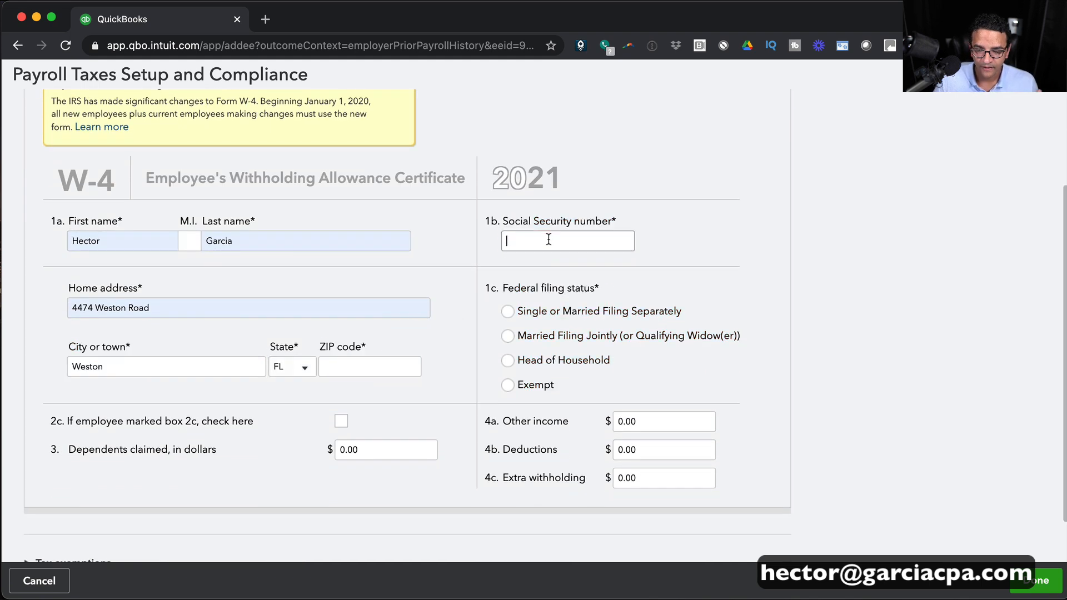
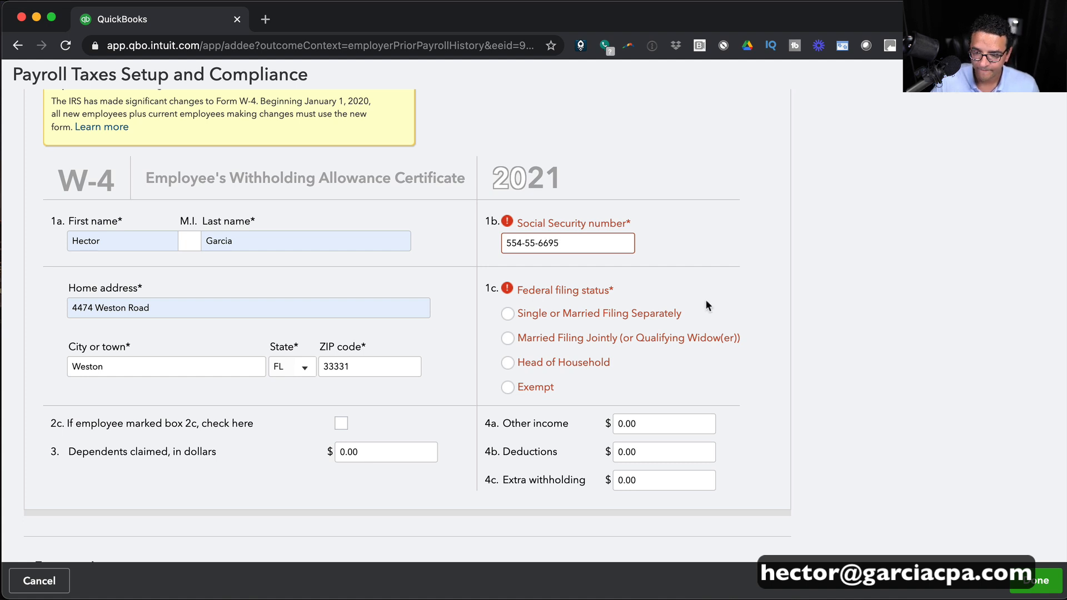
pyautogui.click(507, 336)
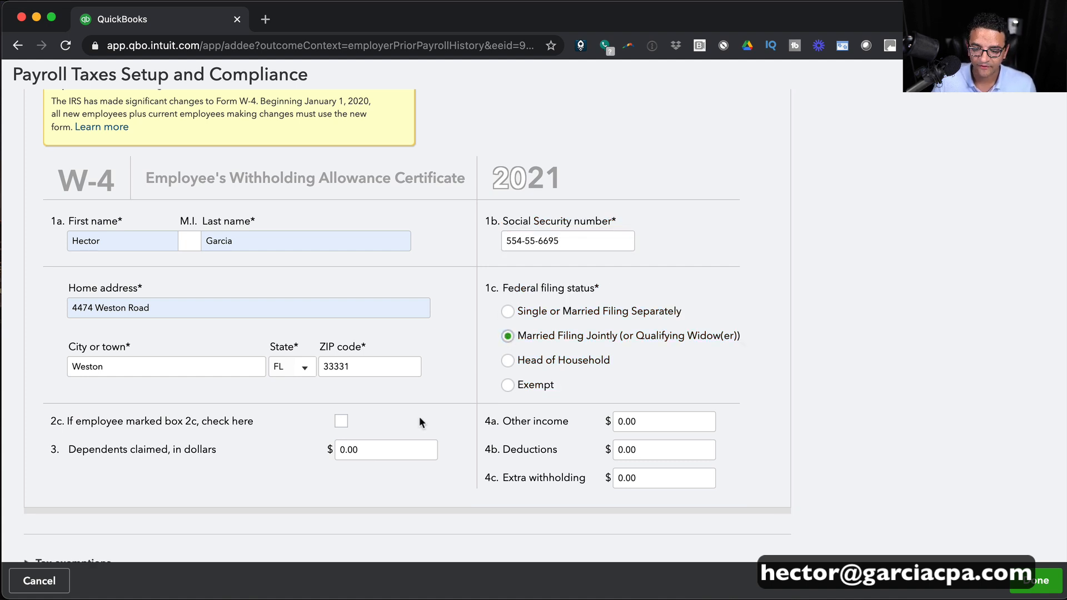
pyautogui.scroll(-1, 218, 425)
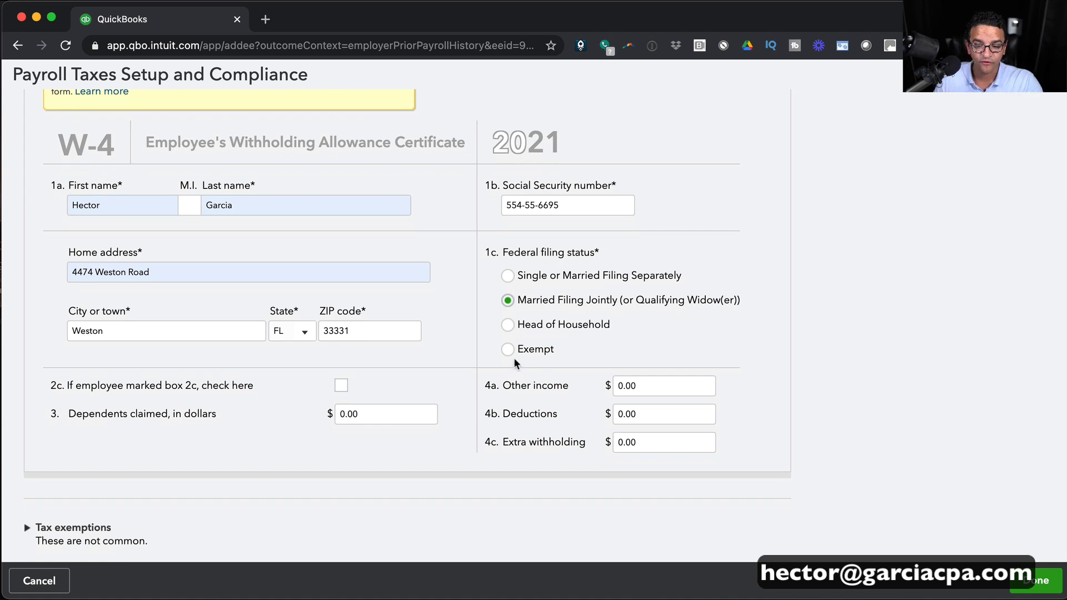
pyautogui.scroll(1, 513, 358)
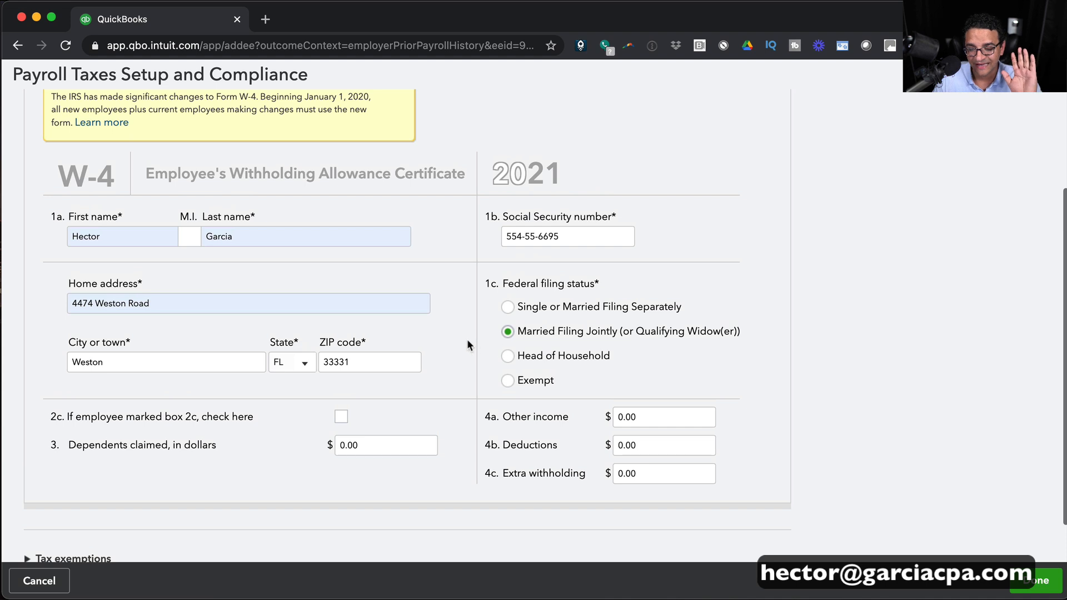
pyautogui.scroll(-1, 467, 343)
pyautogui.scroll(3, 468, 343)
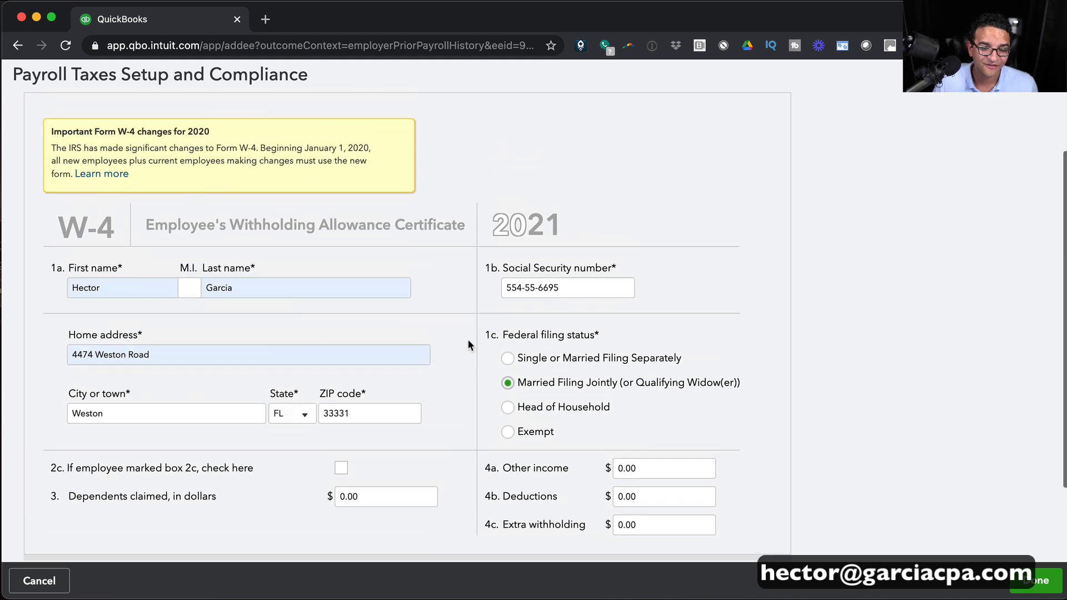
pyautogui.scroll(-3, 468, 344)
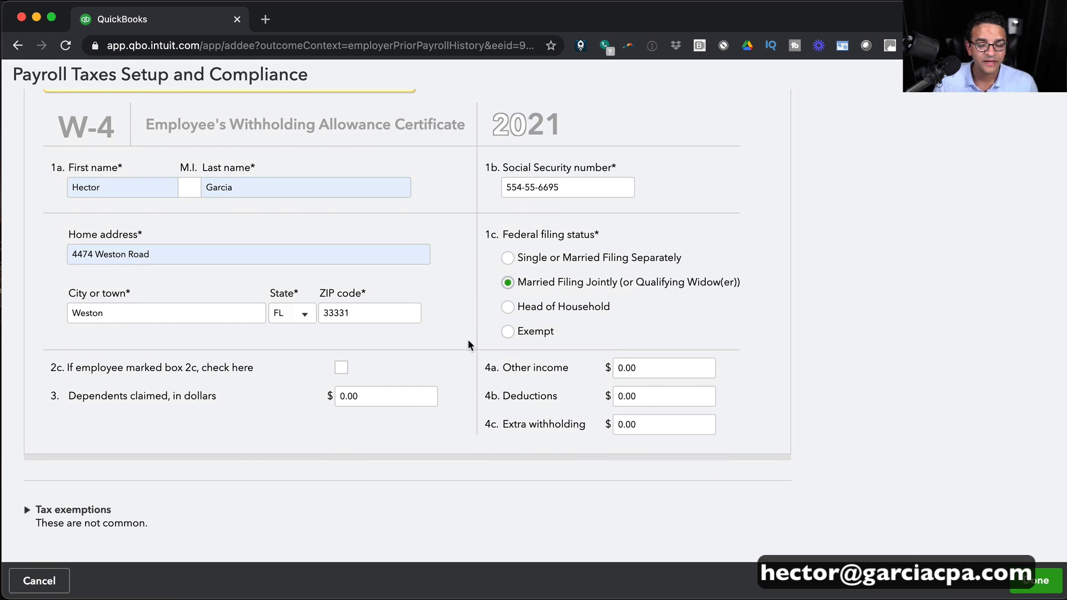
# Review the Tax exemptions section and save the W-4 withholdings.
pyautogui.click(29, 511)
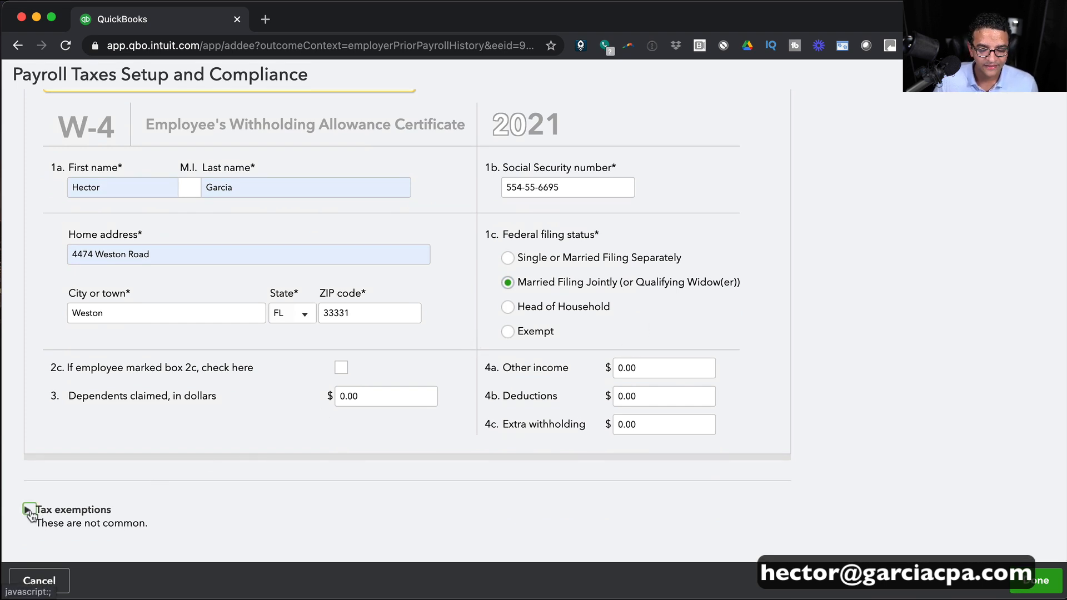
pyautogui.scroll(-1, 169, 508)
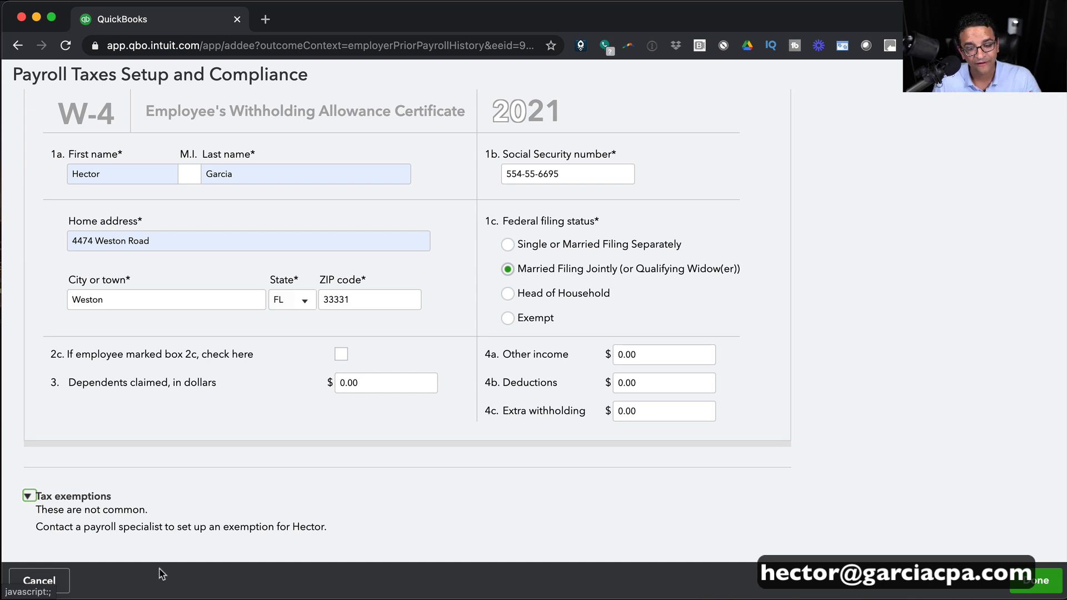
pyautogui.scroll(3, 482, 482)
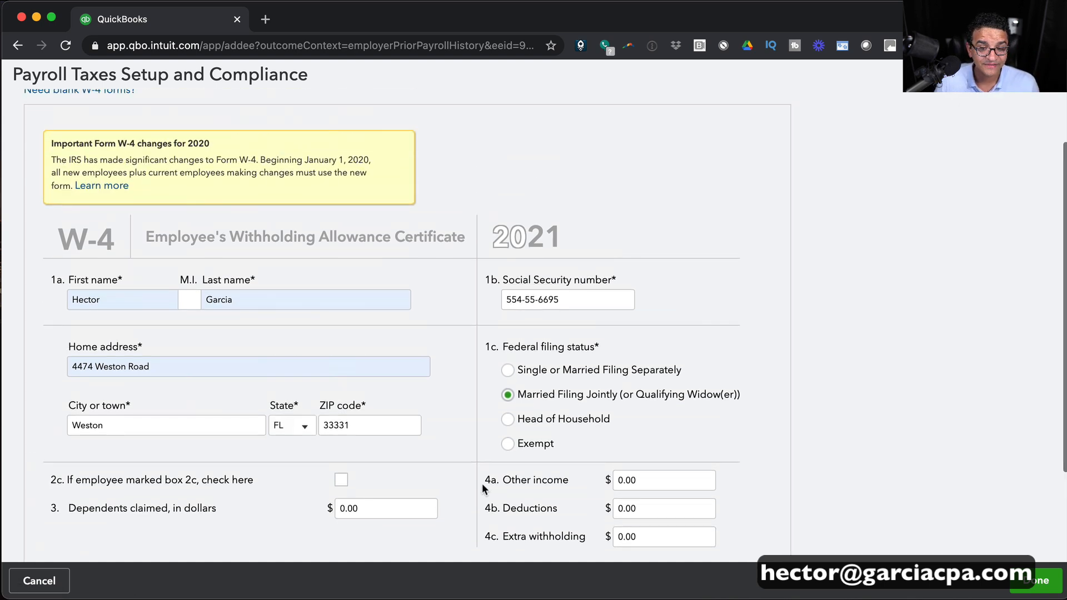
pyautogui.scroll(-3, 483, 489)
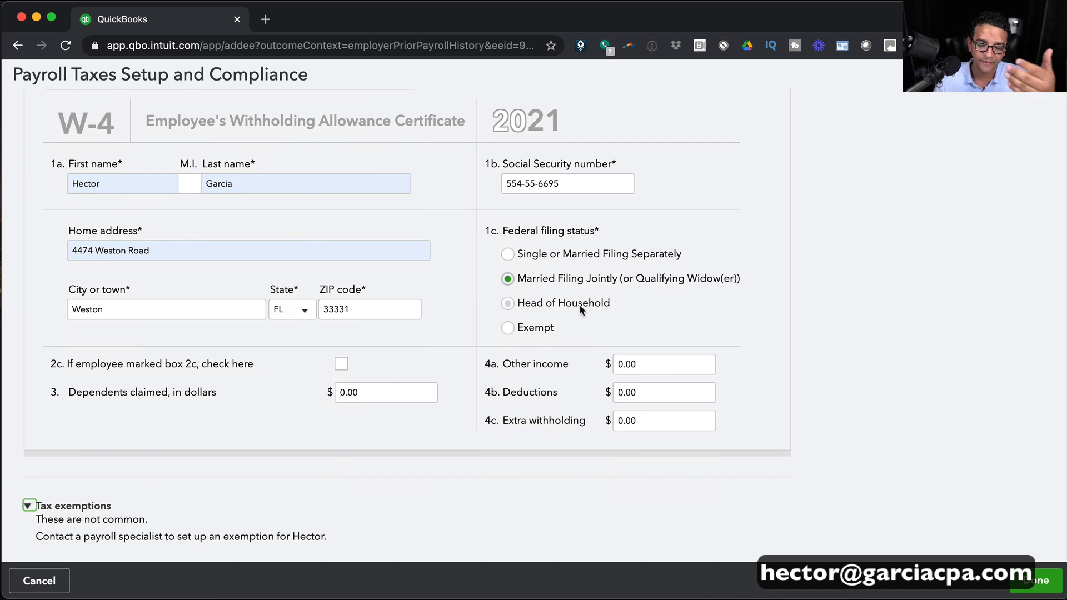
pyautogui.click(1043, 580)
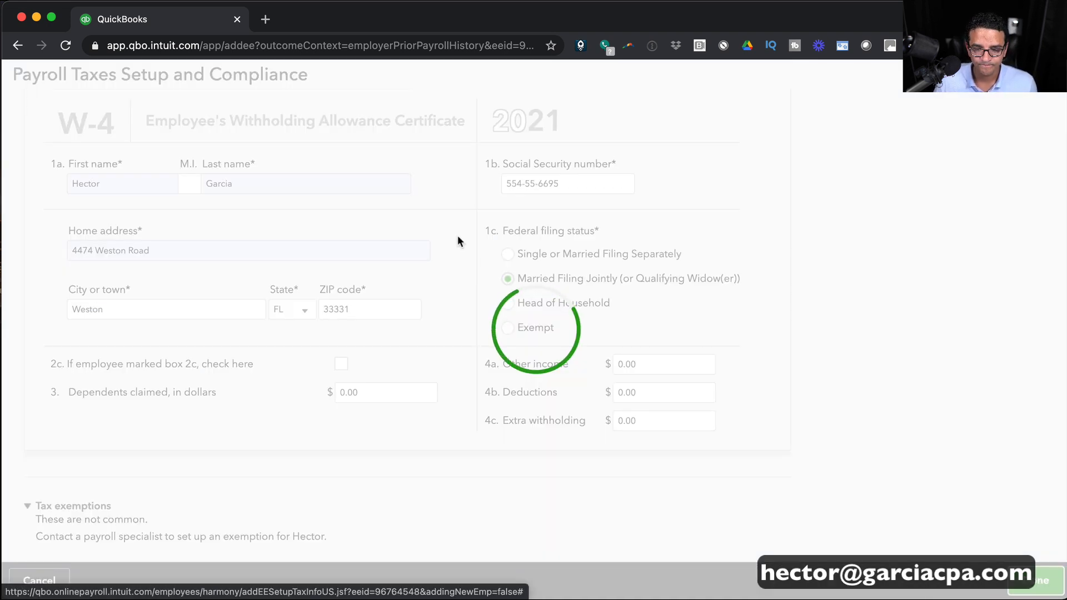
# Create a new pay schedule paid every other week with next payday 02/05/2021.
pyautogui.scroll(-10, 609, 261)
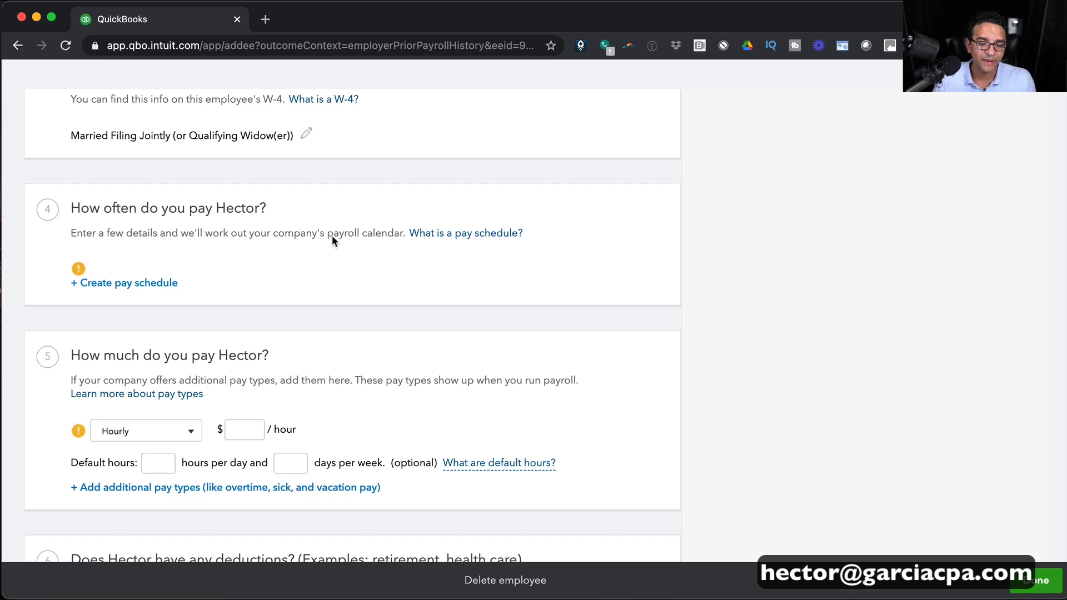
pyautogui.scroll(-8, 142, 284)
pyautogui.scroll(7, 128, 267)
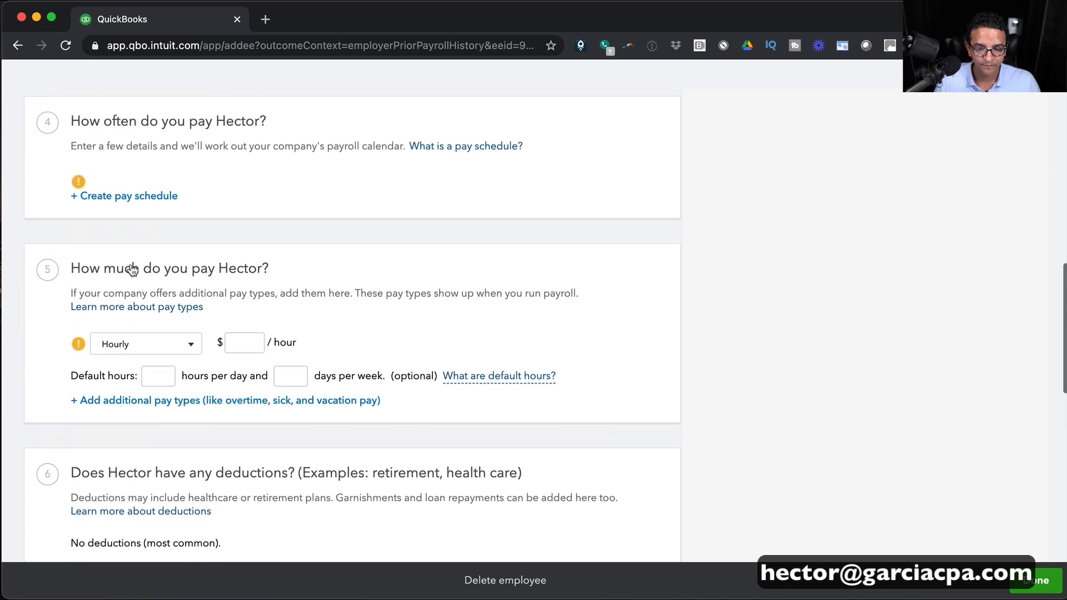
pyautogui.click(128, 196)
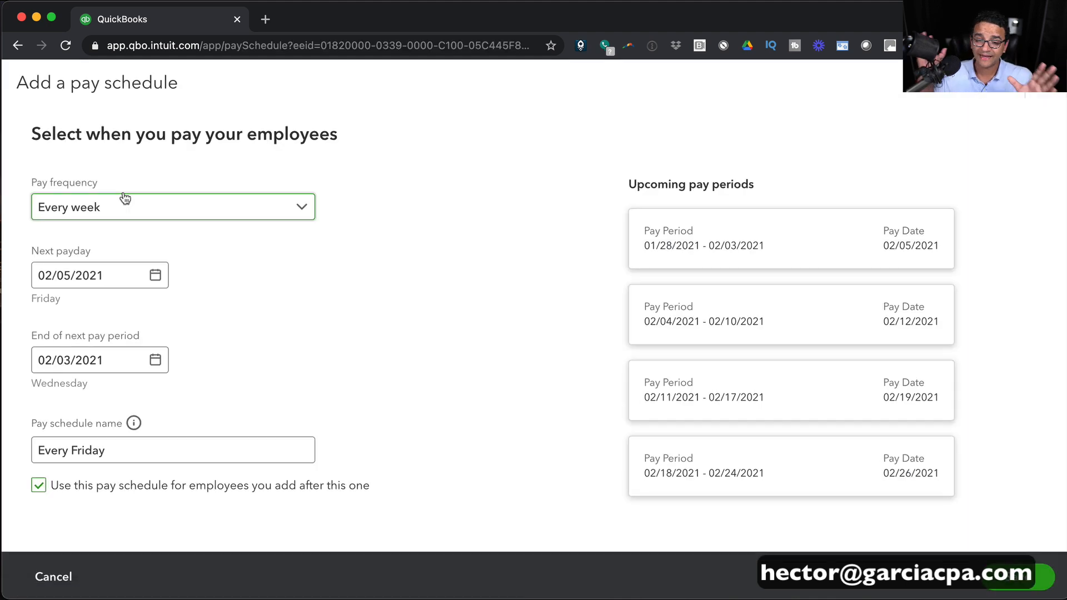
pyautogui.click(125, 199)
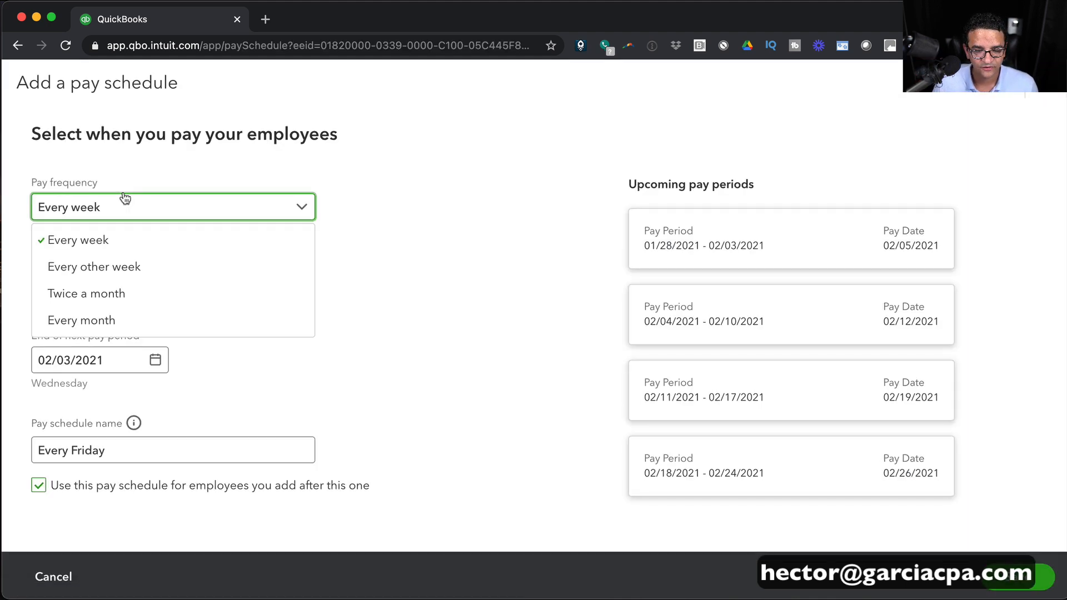
pyautogui.click(84, 267)
pyautogui.click(156, 276)
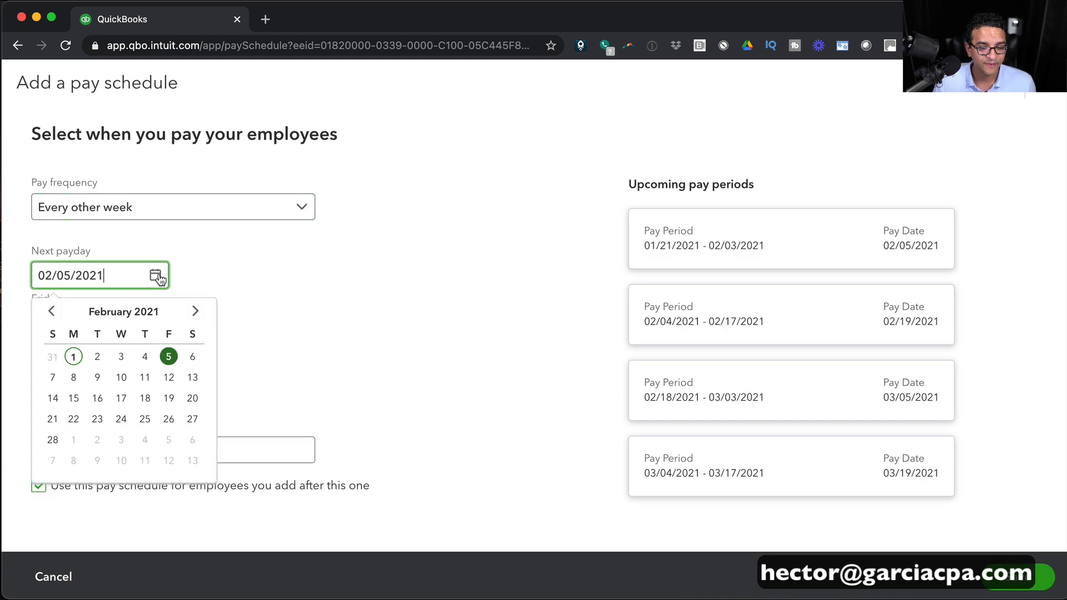
pyautogui.click(163, 356)
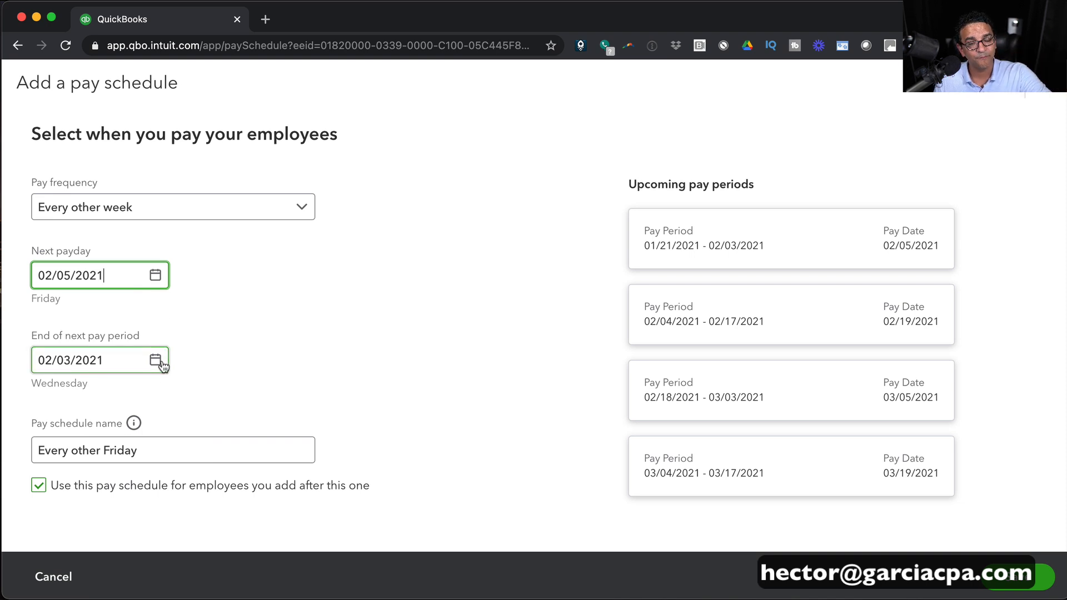
# Set the pay period end to 01/30/2021 and save the Every other Friday schedule.
pyautogui.click(156, 361)
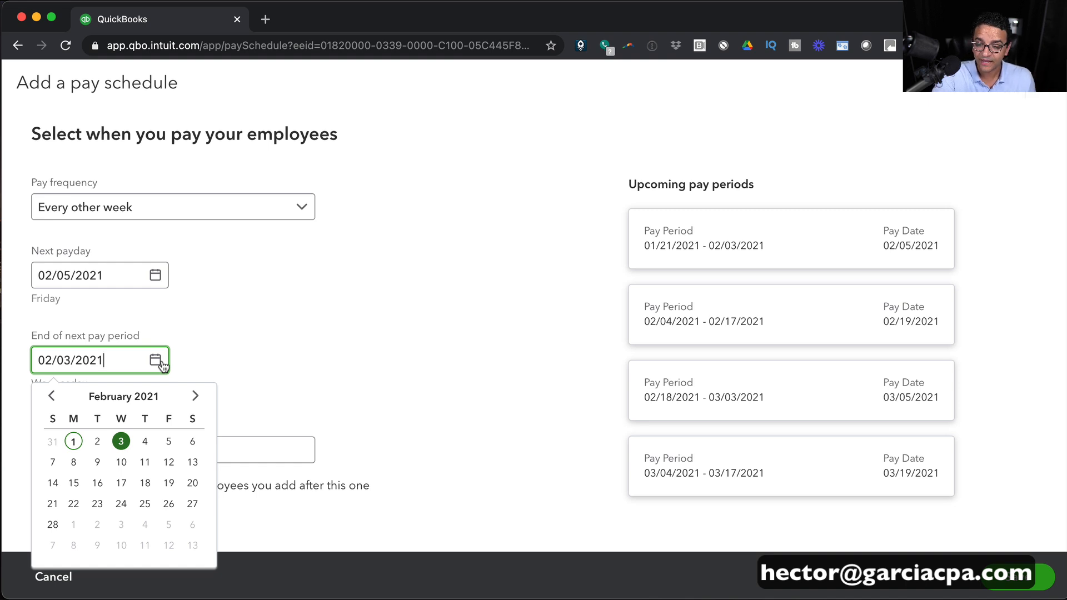
pyautogui.click(51, 395)
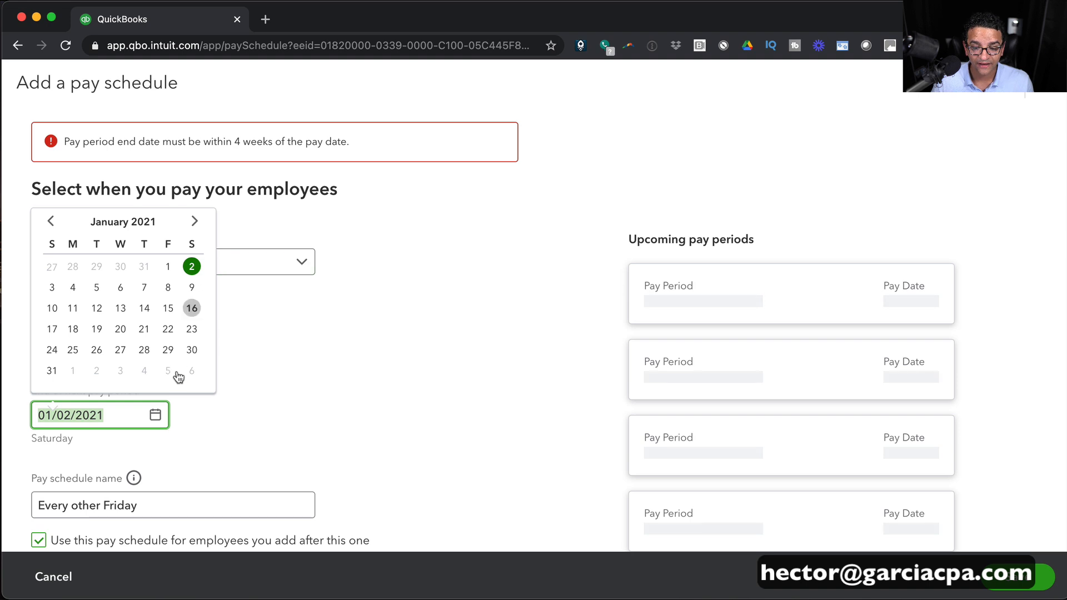
pyautogui.click(192, 350)
pyautogui.click(105, 363)
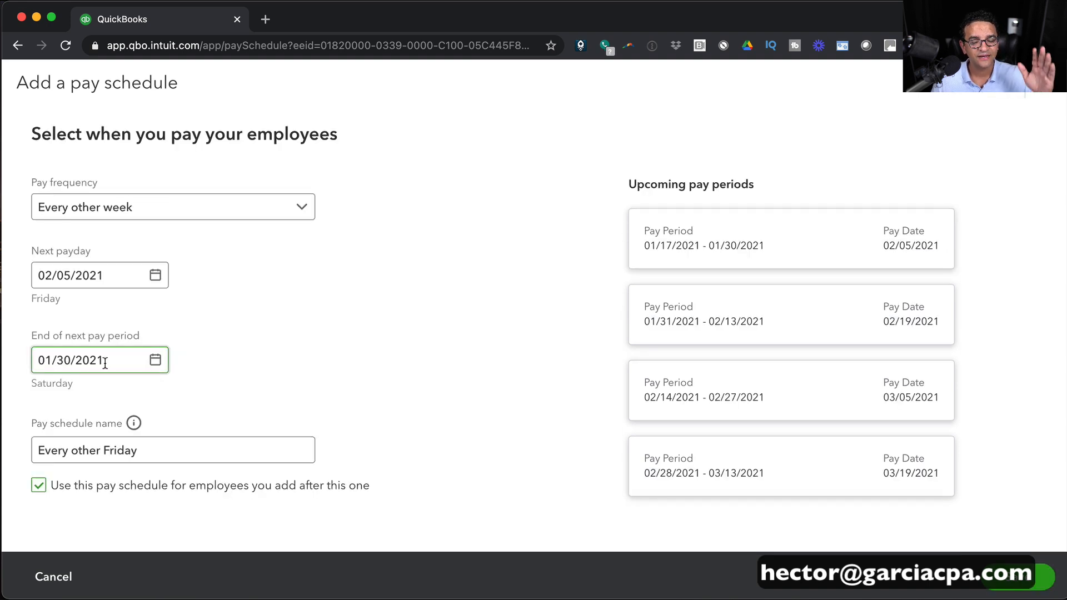
pyautogui.tripleClick(105, 362)
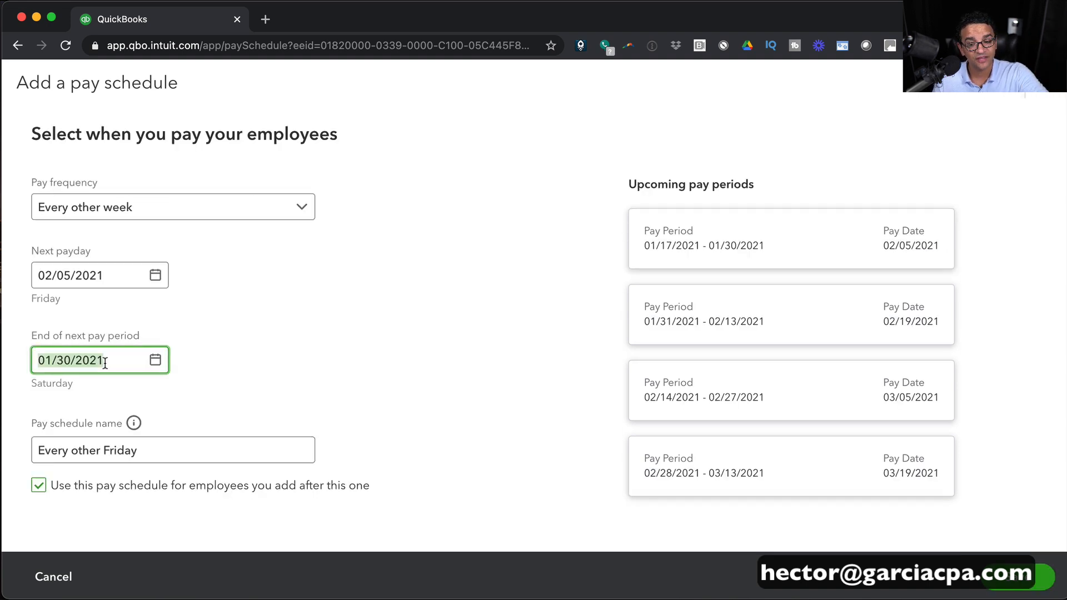
pyautogui.tripleClick(102, 273)
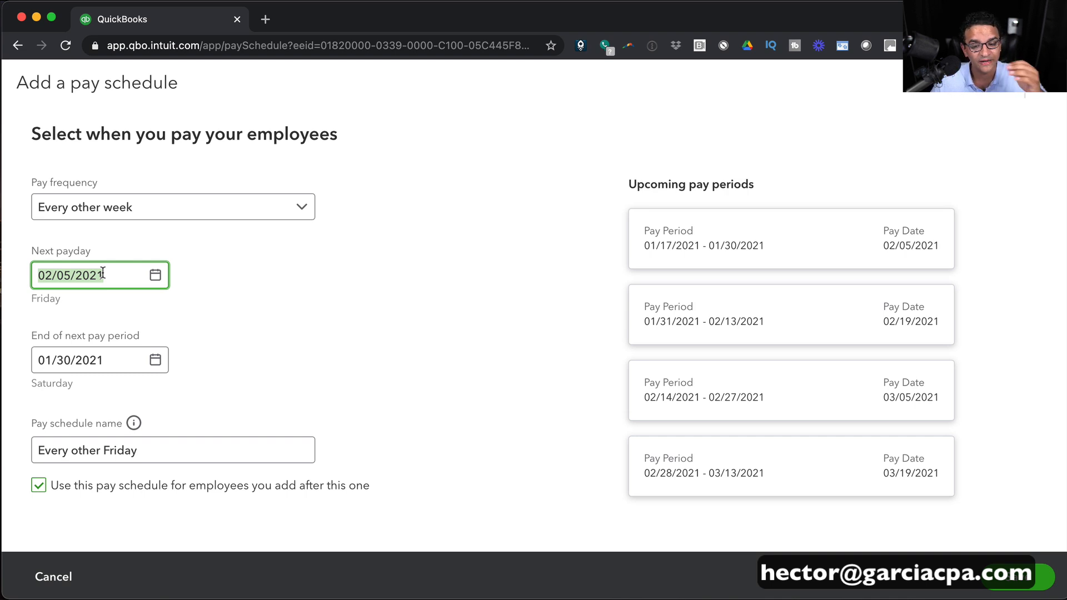
pyautogui.click(109, 357)
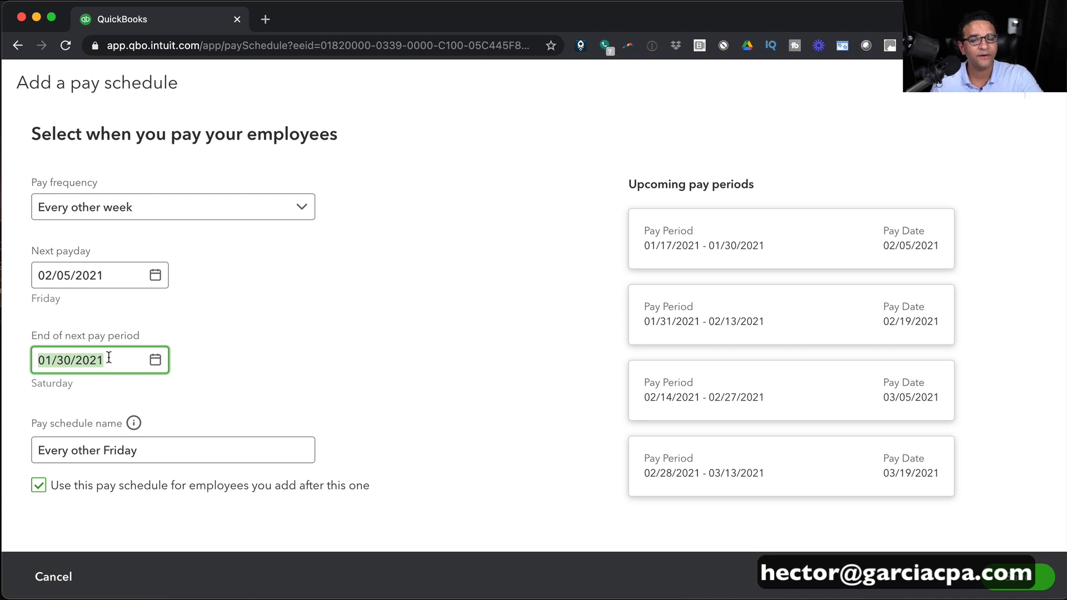
pyautogui.click(117, 364)
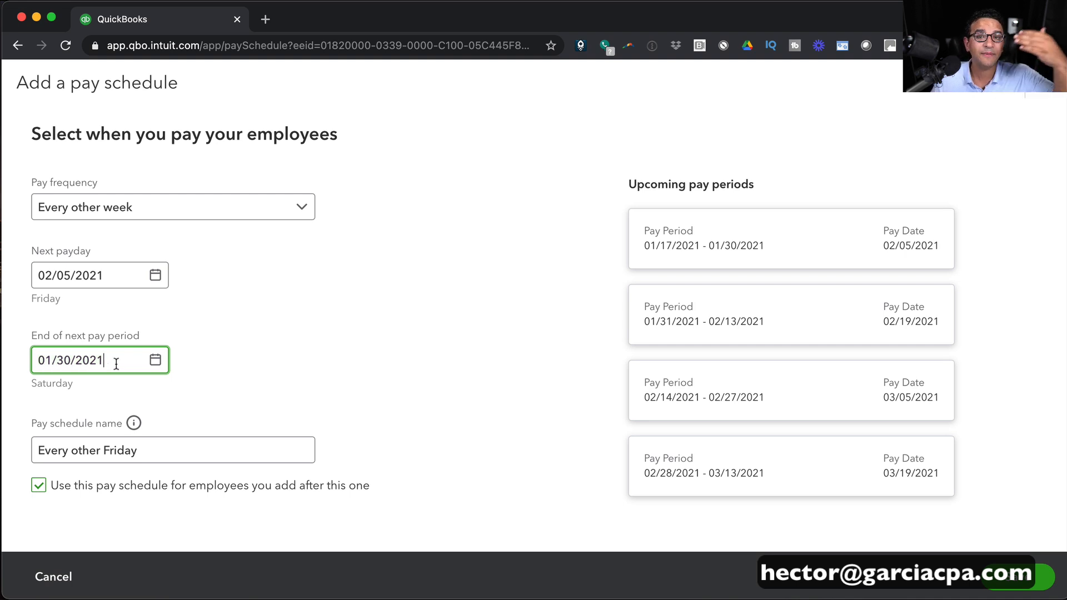
pyautogui.click(1023, 577)
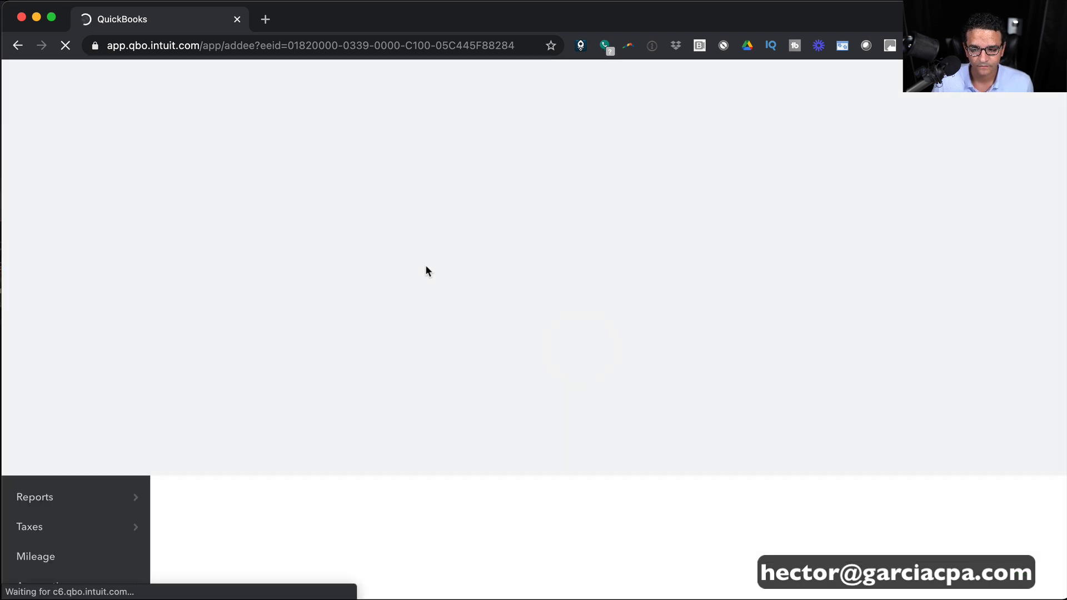
# Set the employee's hourly pay rate to $50.00.
pyautogui.scroll(-15, 463, 291)
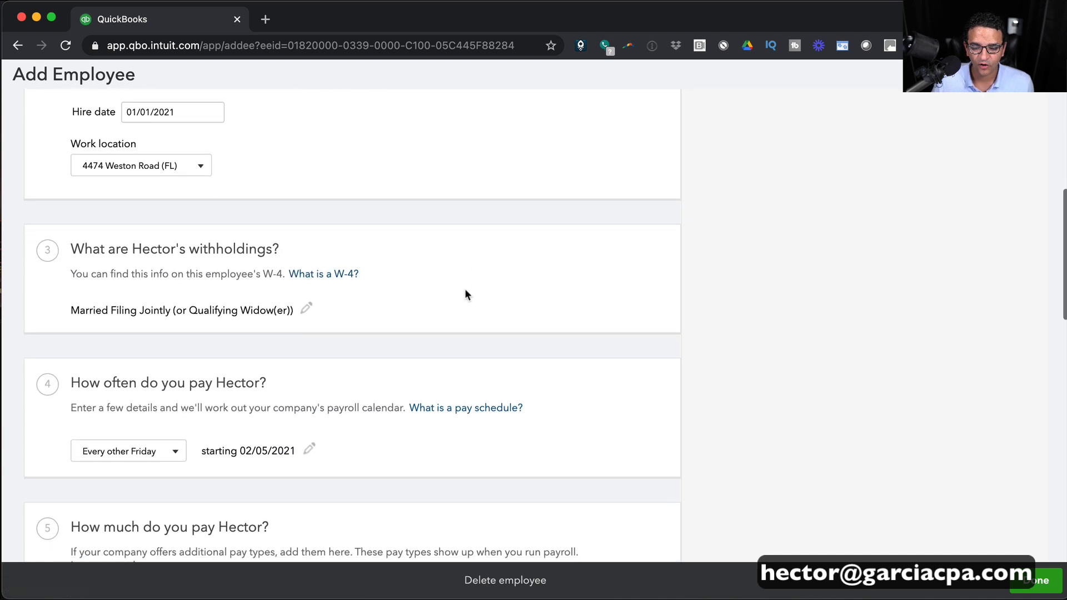
pyautogui.click(263, 305)
pyautogui.write('50')
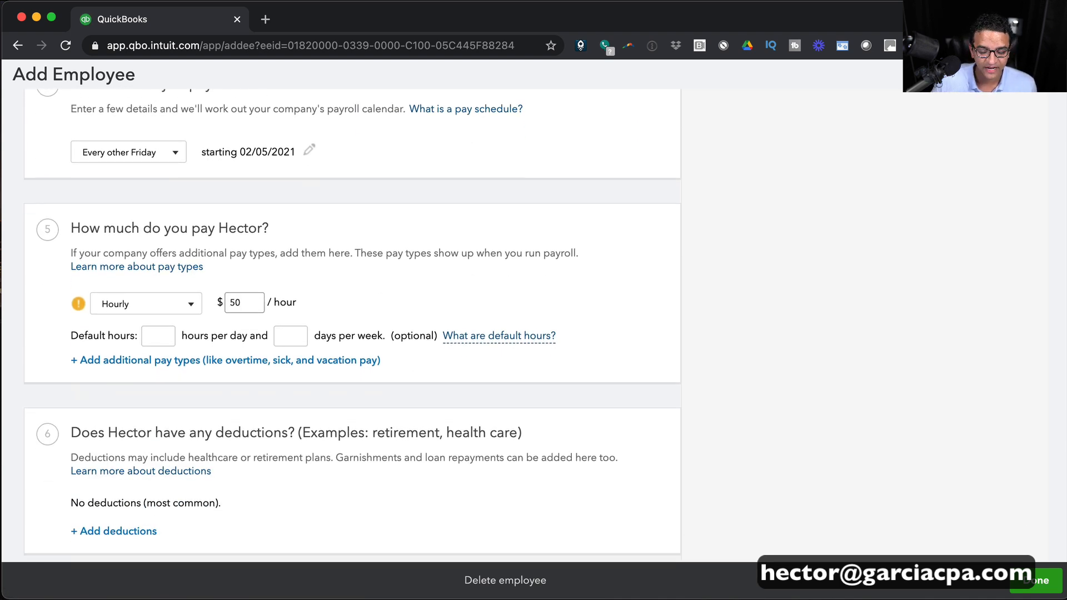
pyautogui.click(177, 336)
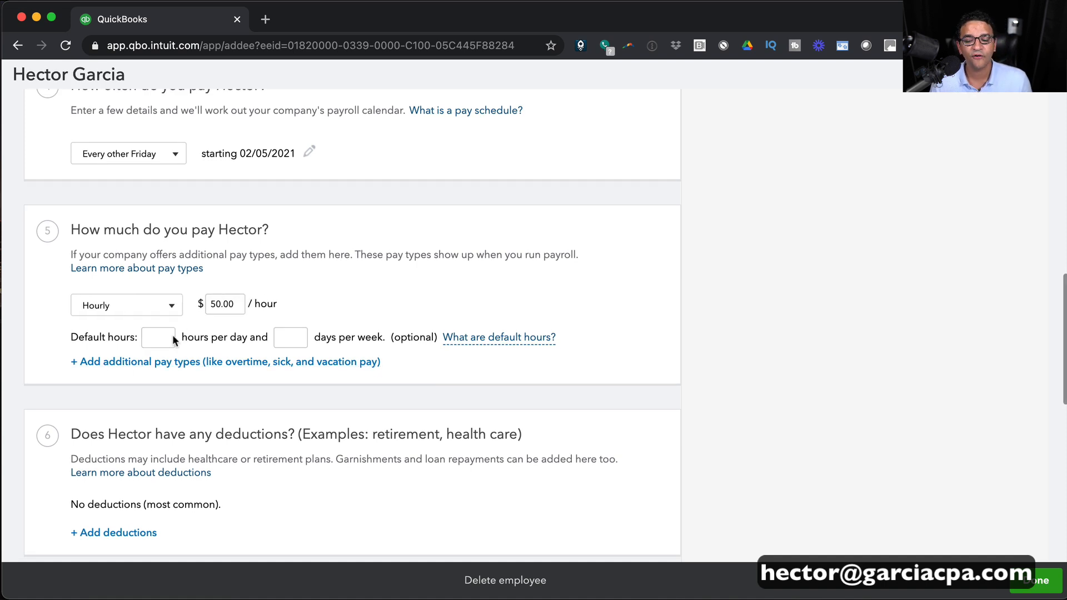
# Set default hours to 8 per day and 5 days per week.
pyautogui.click(162, 338)
pyautogui.write('8')
pyautogui.scroll(-1, 289, 333)
pyautogui.click(289, 330)
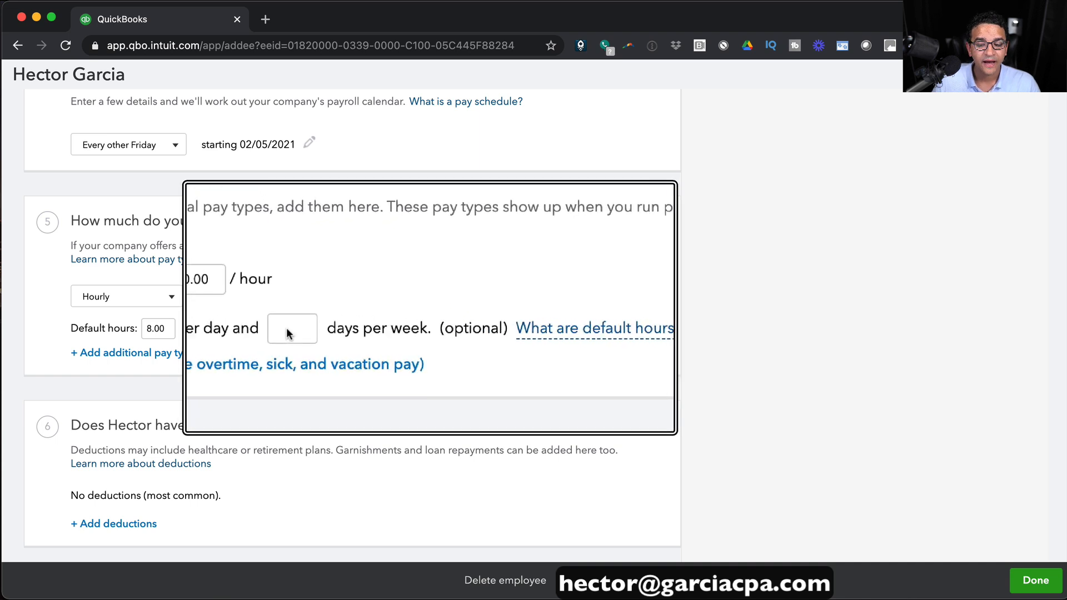
pyautogui.click(286, 329)
pyautogui.write('5')
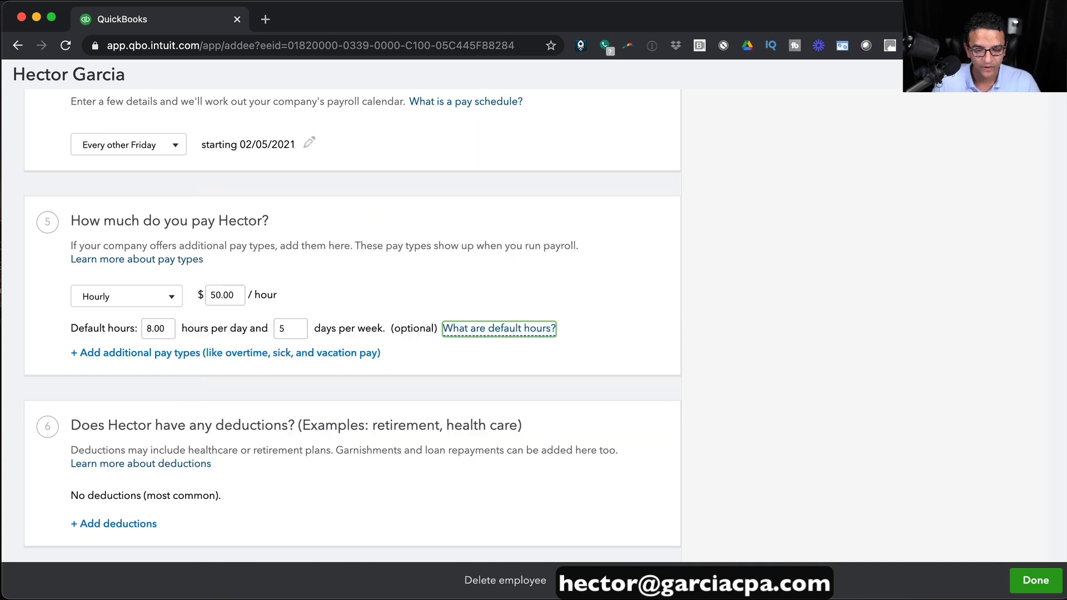
pyautogui.press('Tab')
pyautogui.click(157, 327)
pyautogui.click(298, 329)
pyautogui.scroll(5, 155, 355)
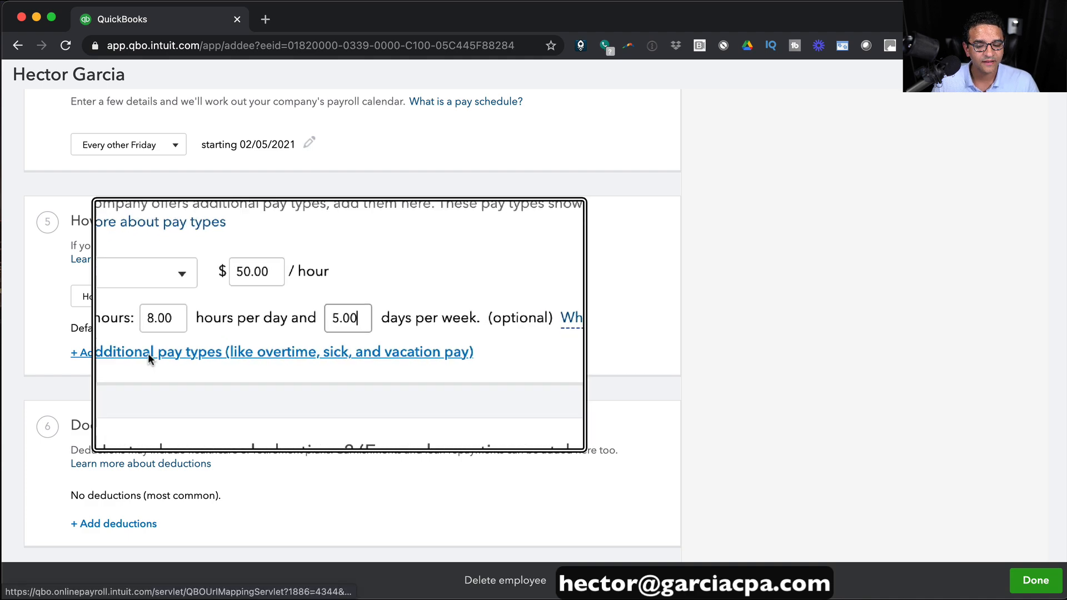
pyautogui.click(119, 353)
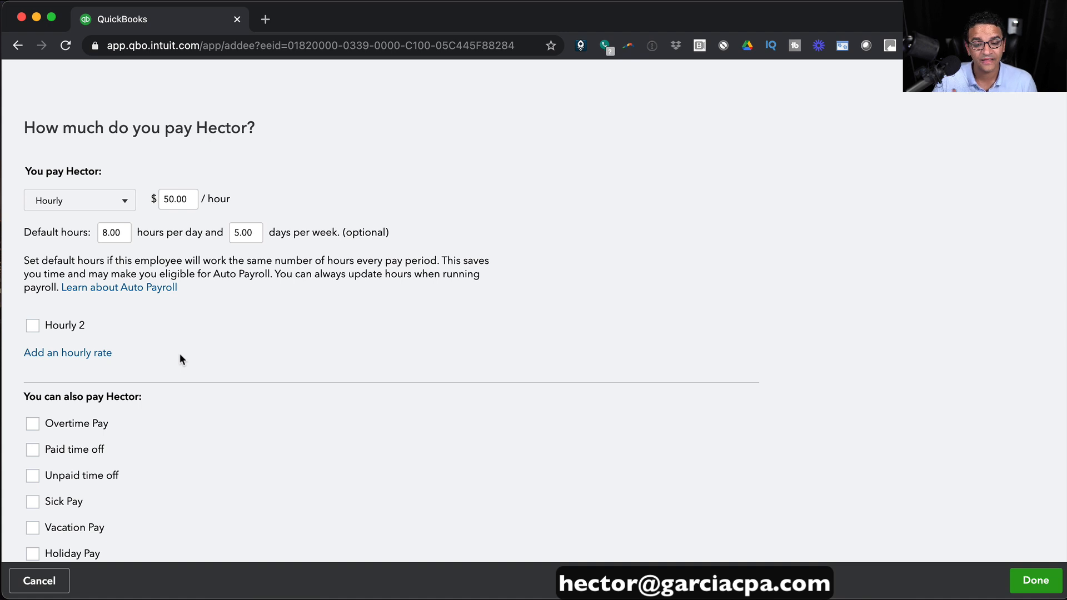
# Turn on Overtime Pay, leaving Sunday as the first day of the work week.
pyautogui.scroll(-3, 180, 356)
pyautogui.click(32, 340)
pyautogui.scroll(-2, 178, 367)
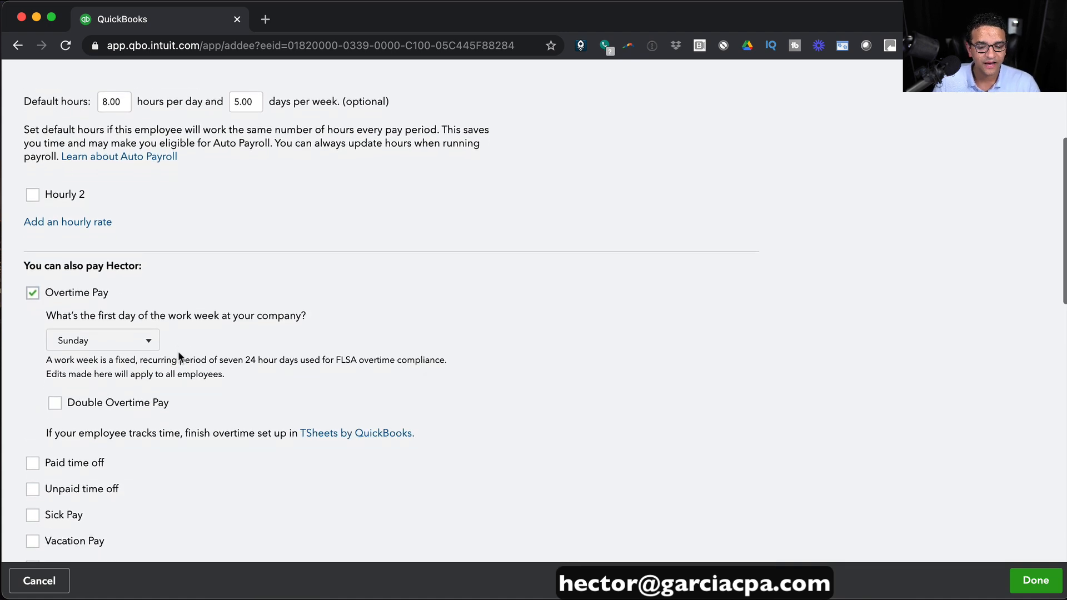
pyautogui.scroll(-1, 178, 355)
pyautogui.click(128, 315)
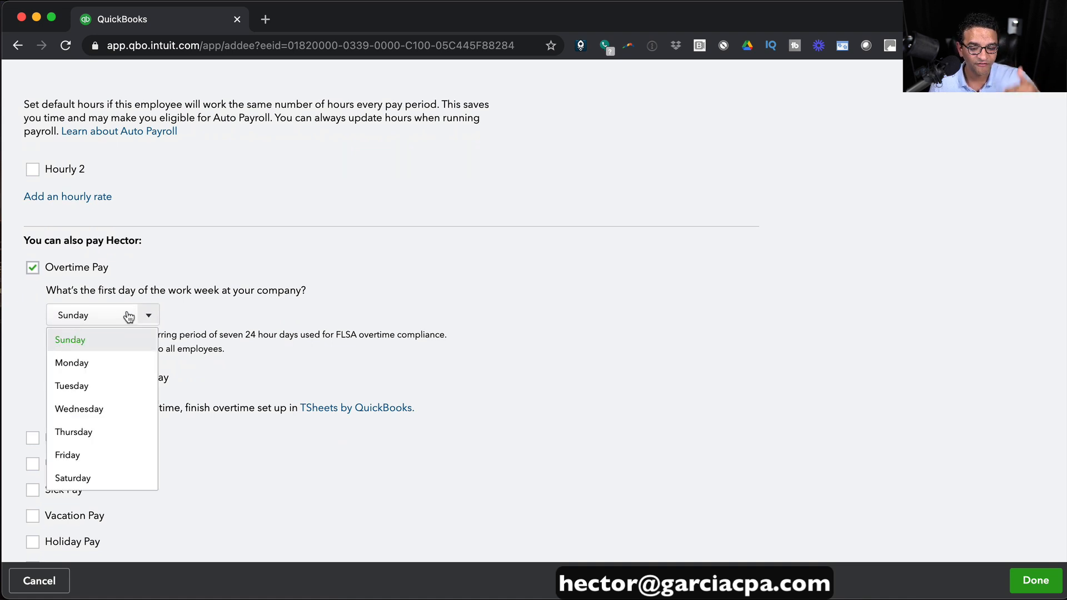
pyautogui.click(67, 340)
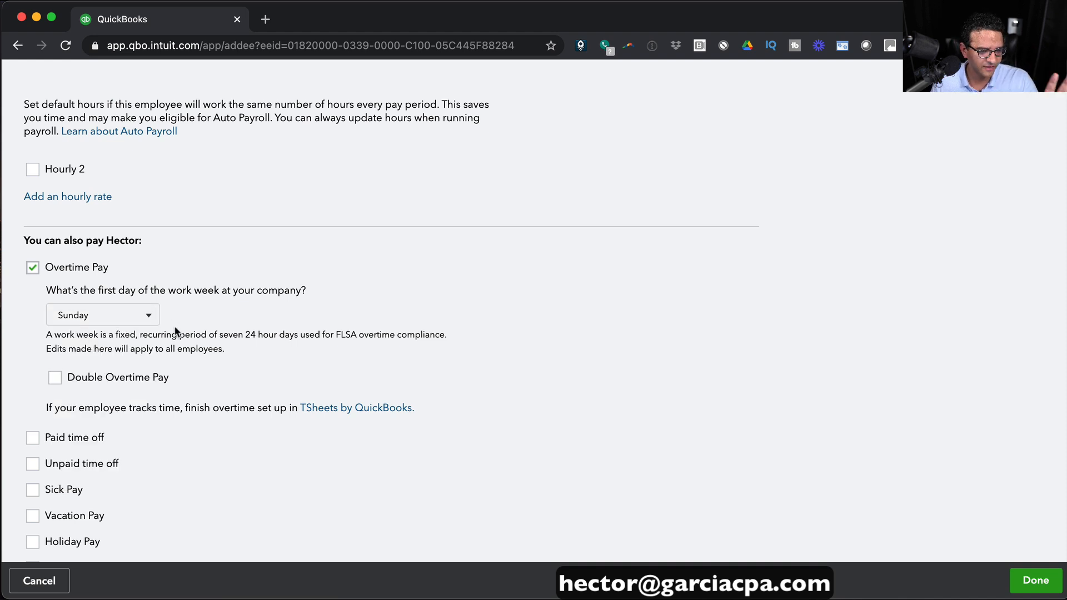
pyautogui.scroll(-2, 268, 377)
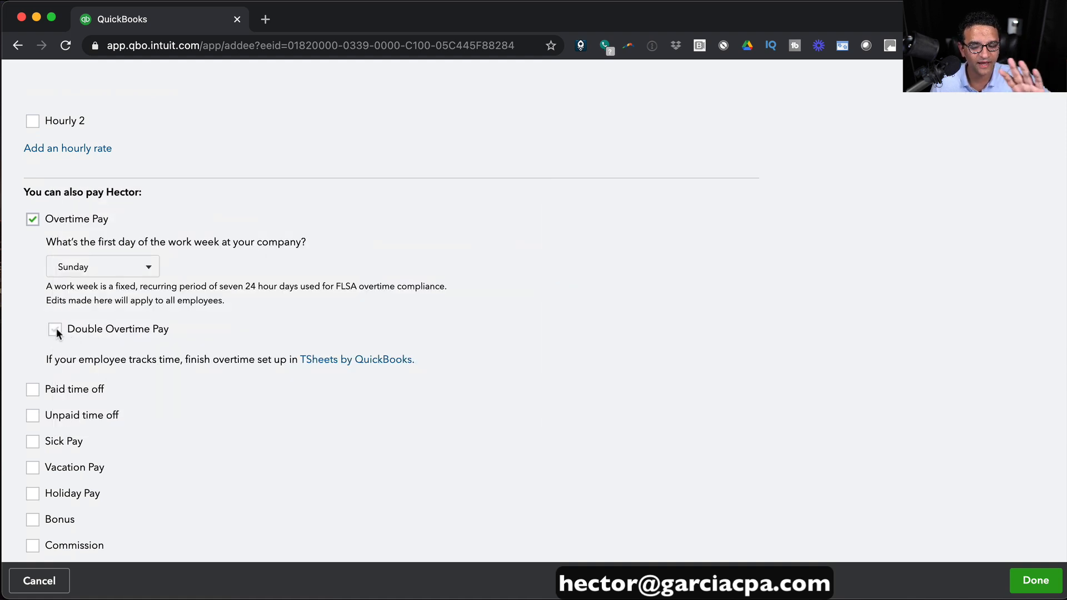
pyautogui.scroll(1, 49, 219)
pyautogui.scroll(-1, 48, 222)
pyautogui.scroll(-2, 47, 219)
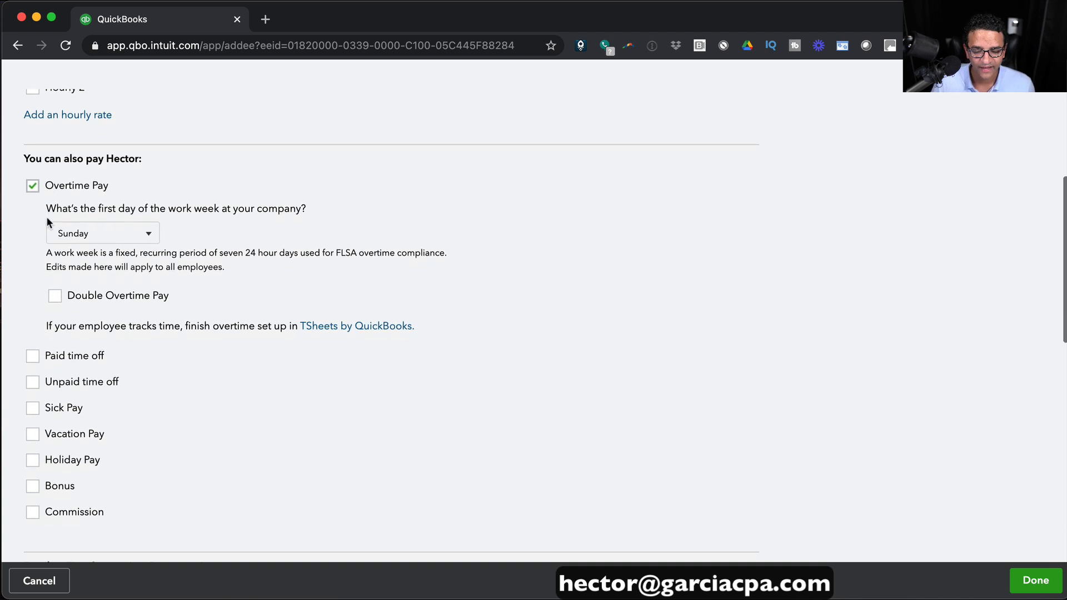
pyautogui.click(33, 356)
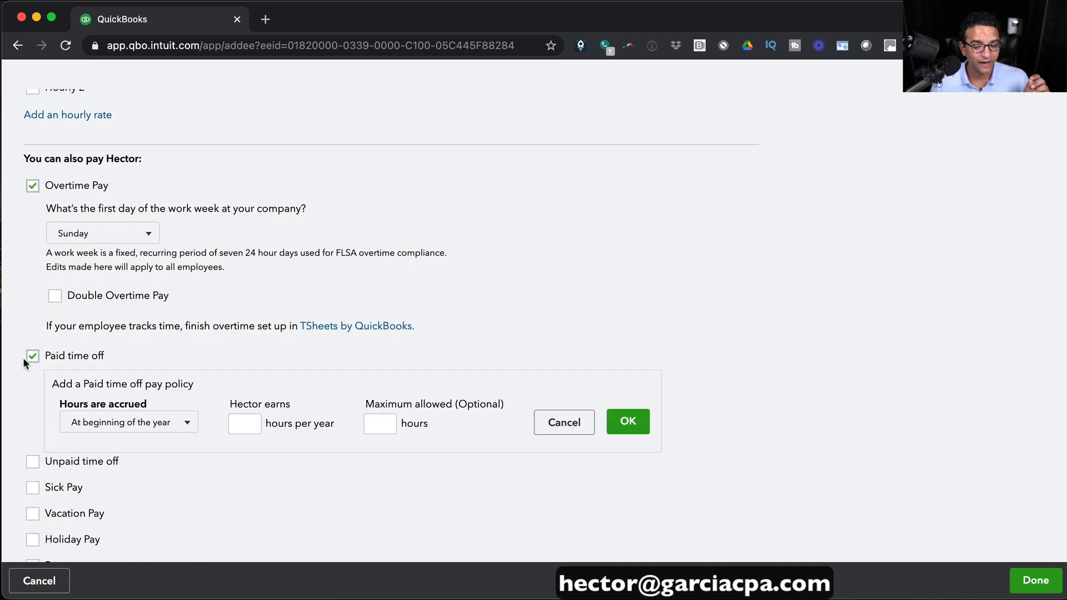
# Enable Vacation Pay: 80 hours granted at the beginning of each year, maximum 160 hours.
pyautogui.scroll(-3, 43, 356)
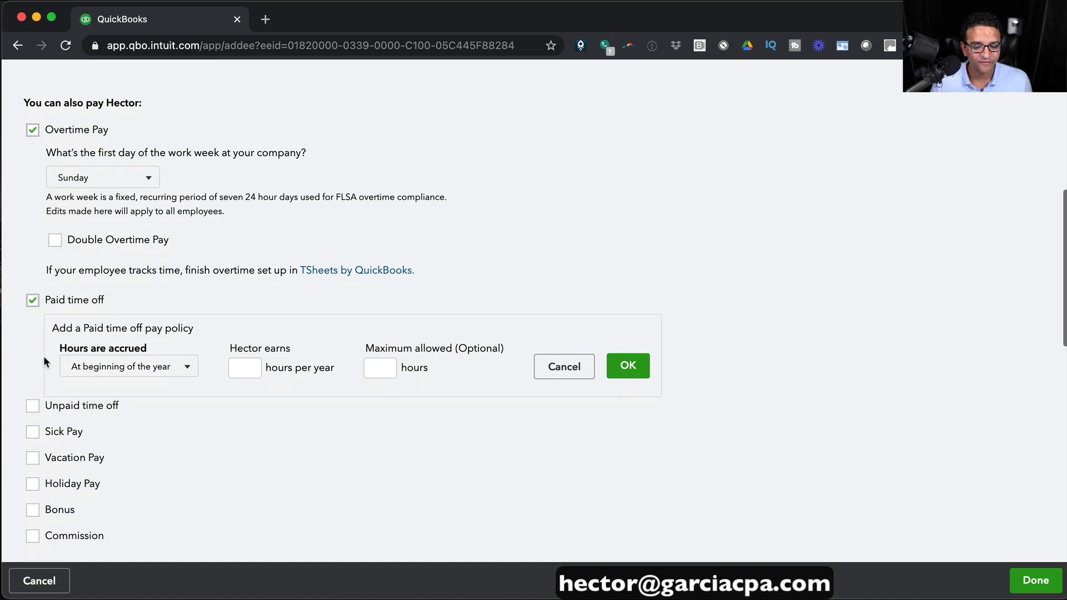
pyautogui.click(32, 457)
pyautogui.scroll(-1, 253, 439)
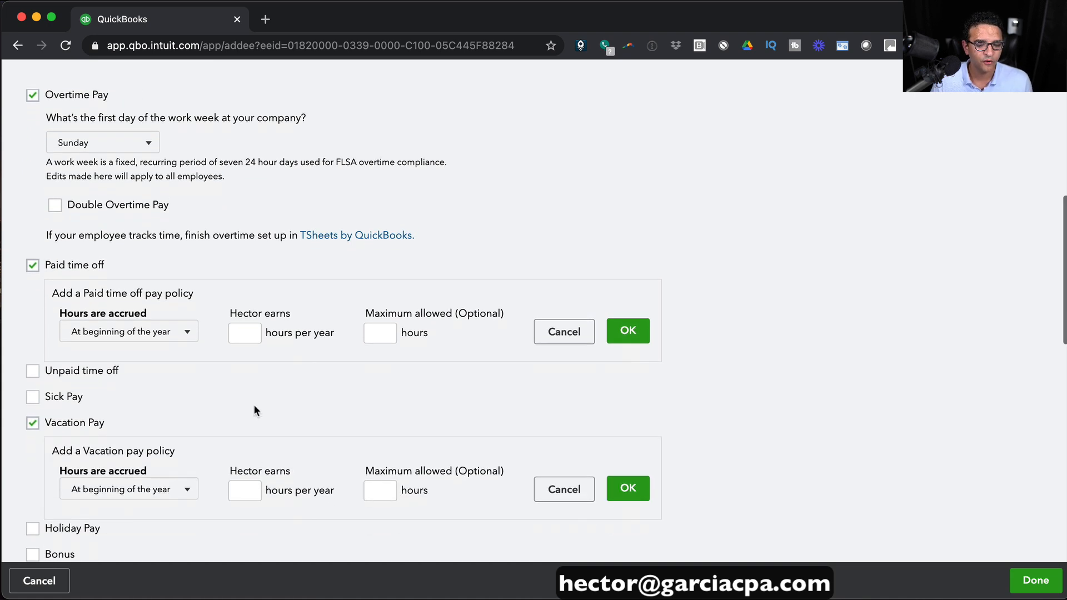
pyautogui.scroll(-1, 255, 410)
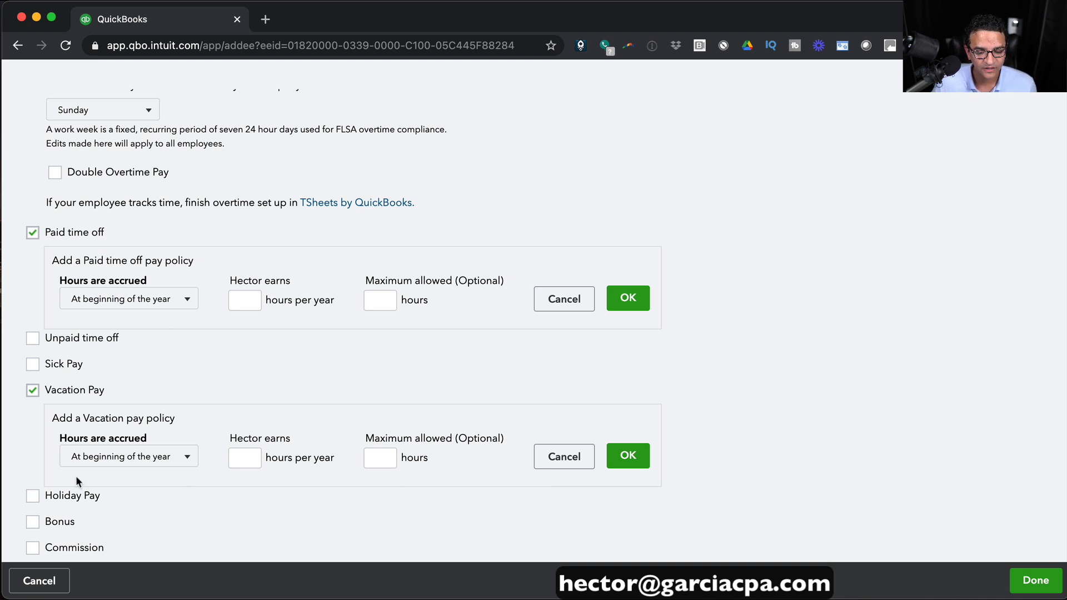
pyautogui.click(154, 455)
pyautogui.click(154, 456)
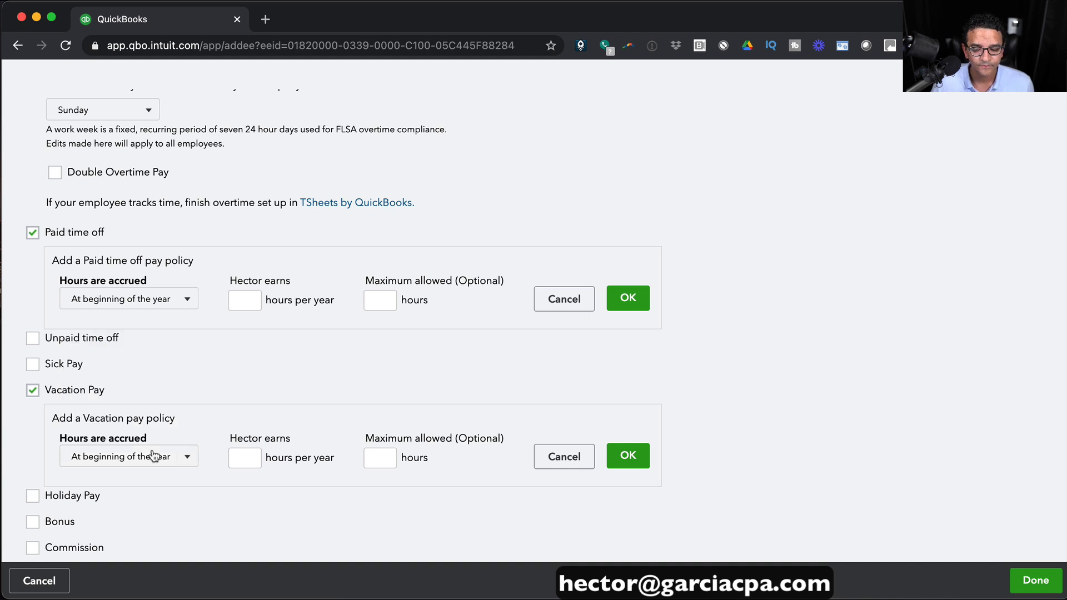
pyautogui.click(240, 455)
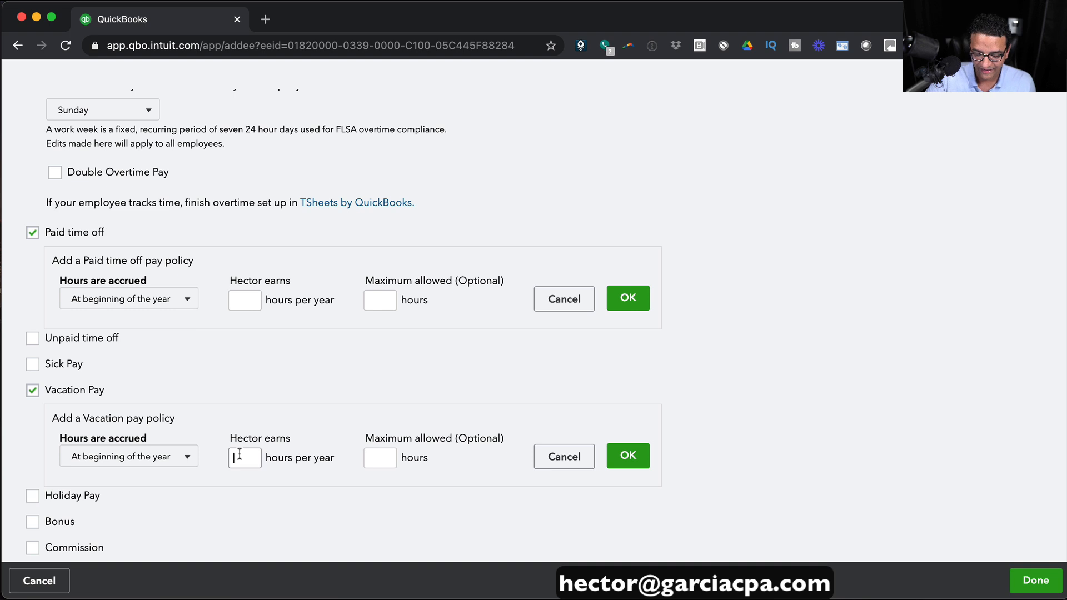
pyautogui.write('80')
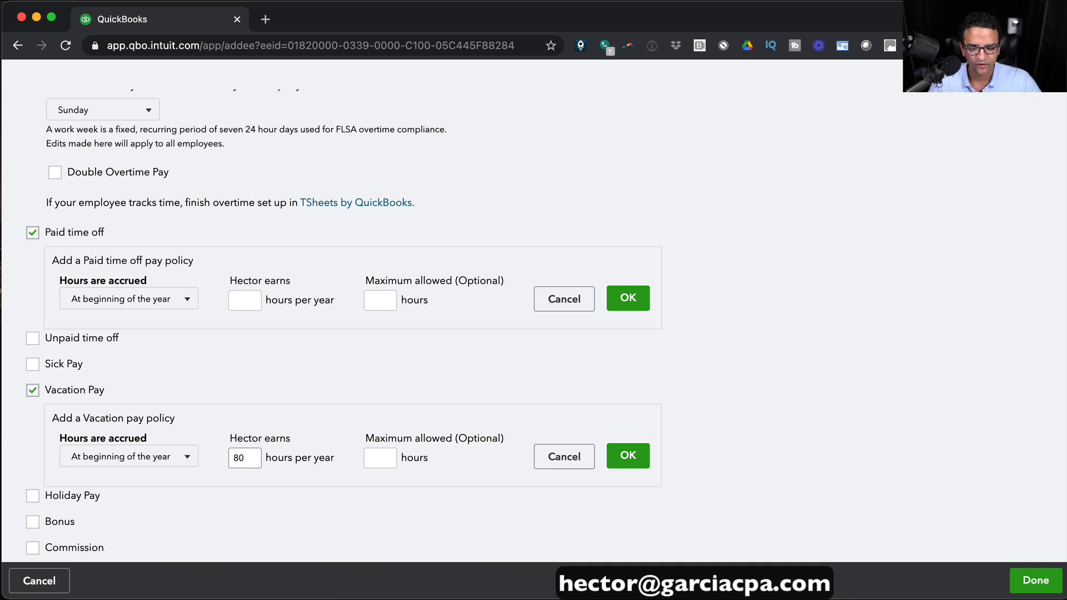
pyautogui.press('Tab')
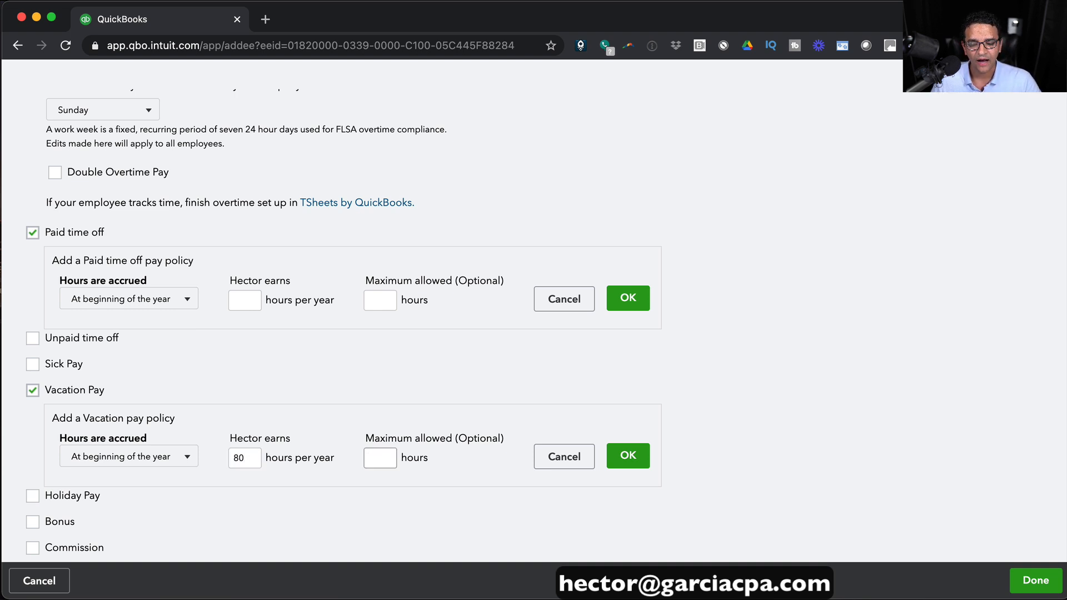
pyautogui.write('160')
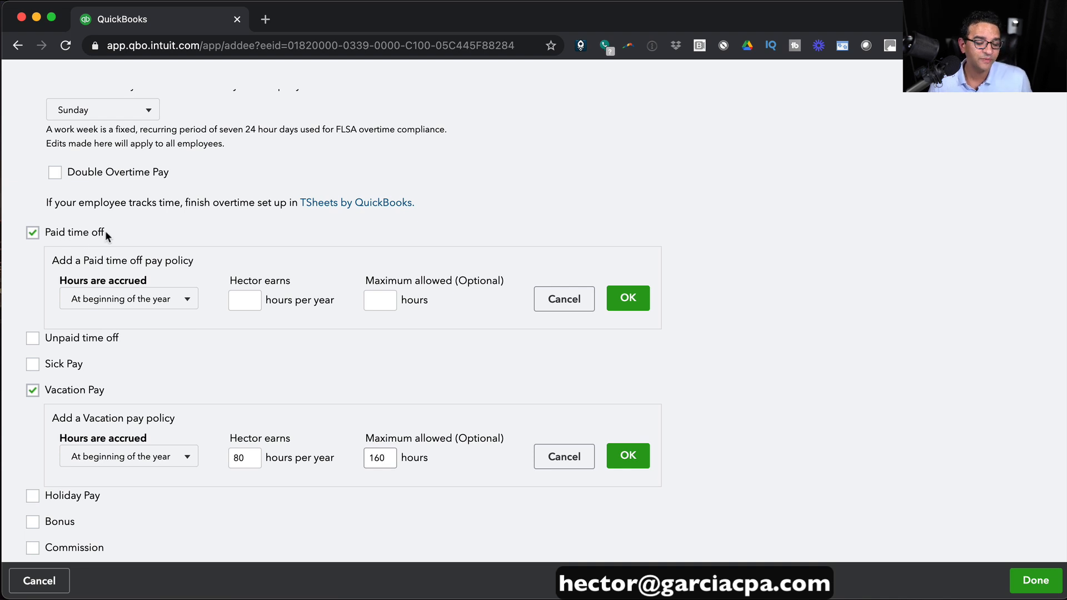
# Make paid time off accrue each pay period at 4 hours per year, capped at 16 hours.
pyautogui.click(159, 299)
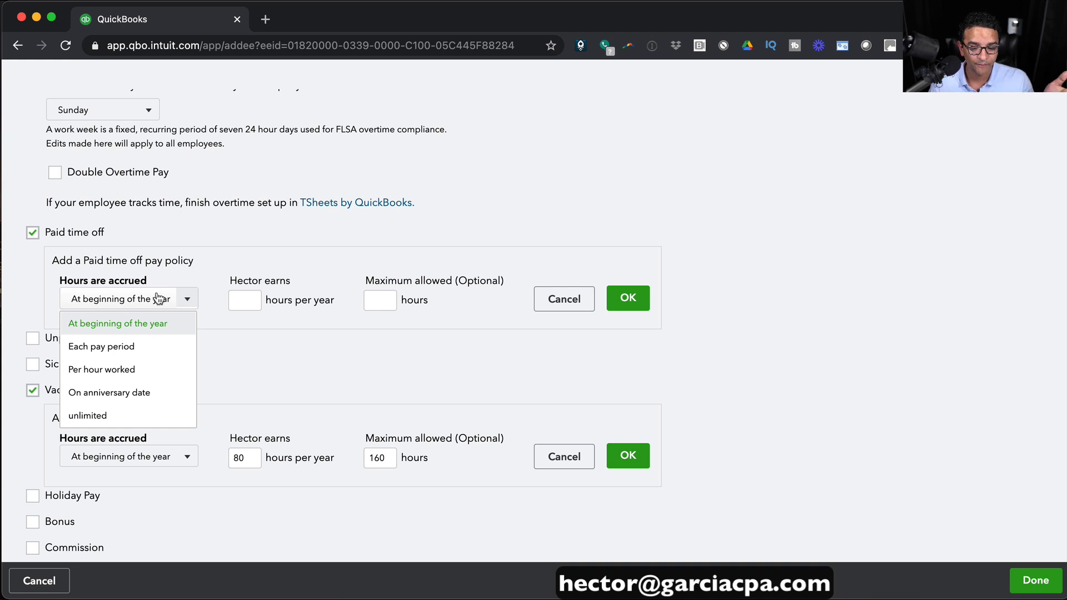
pyautogui.click(137, 347)
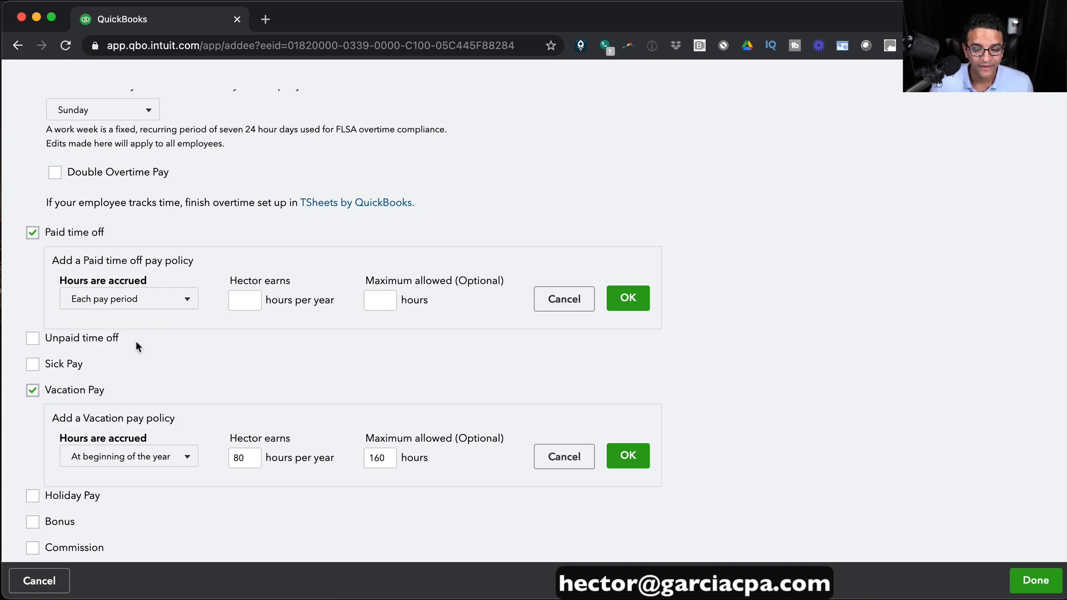
pyautogui.click(245, 299)
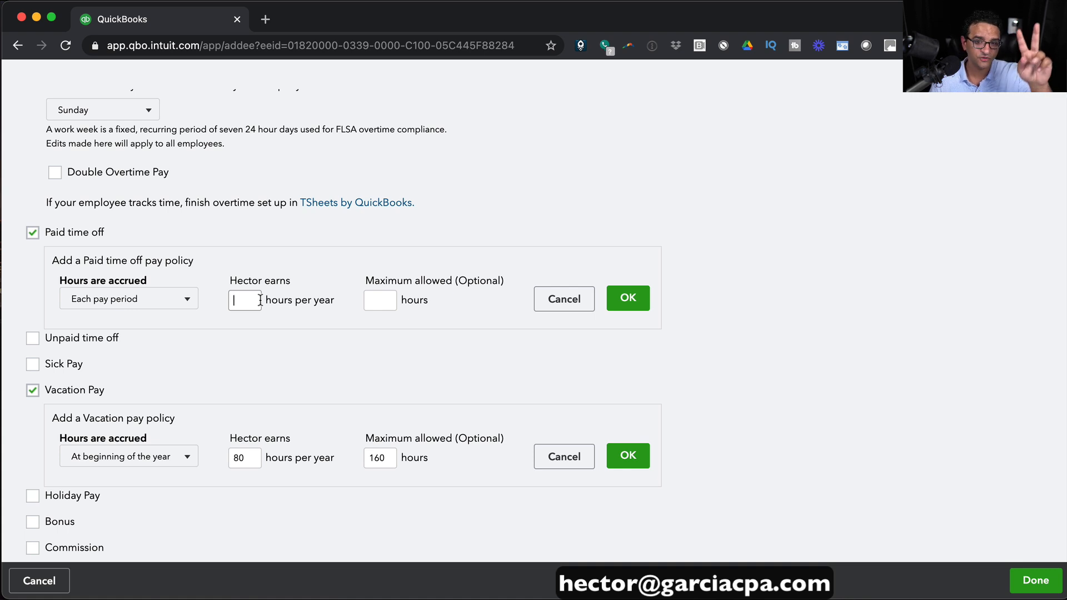
pyautogui.write('4')
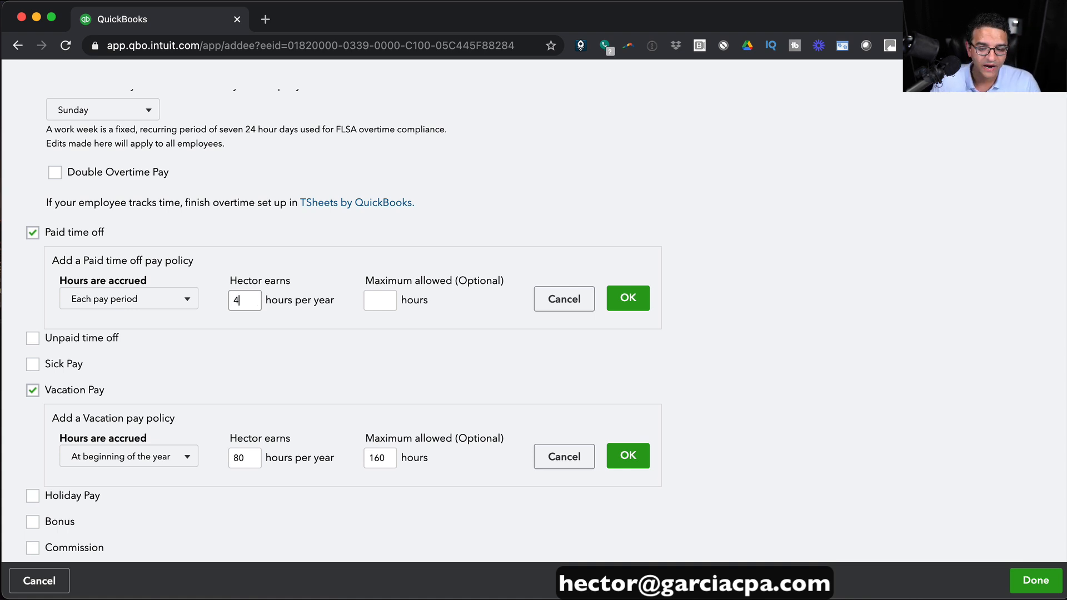
pyautogui.press('Tab')
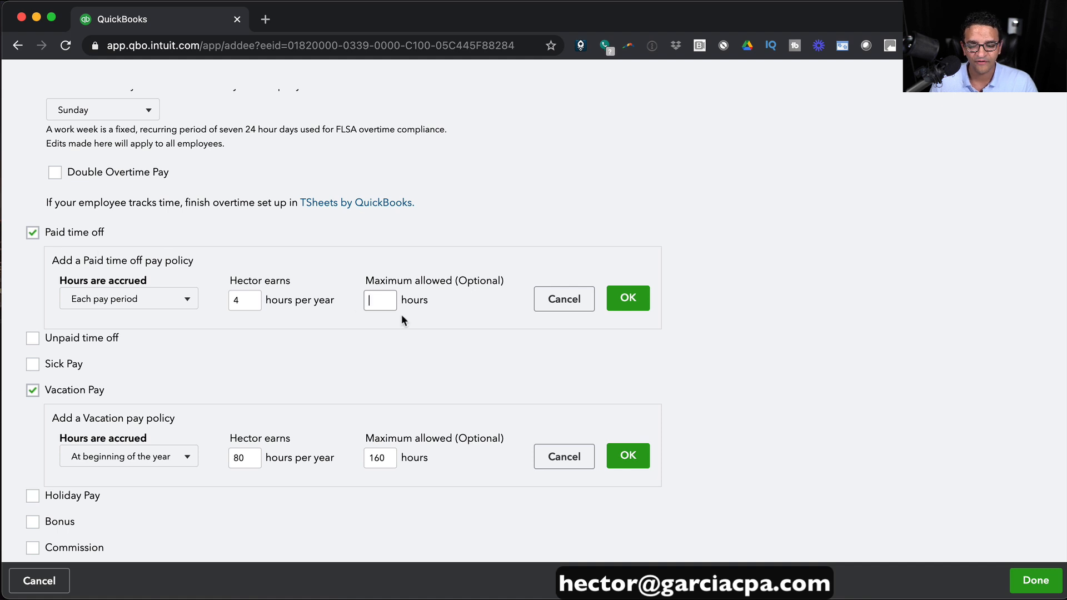
pyautogui.write('16')
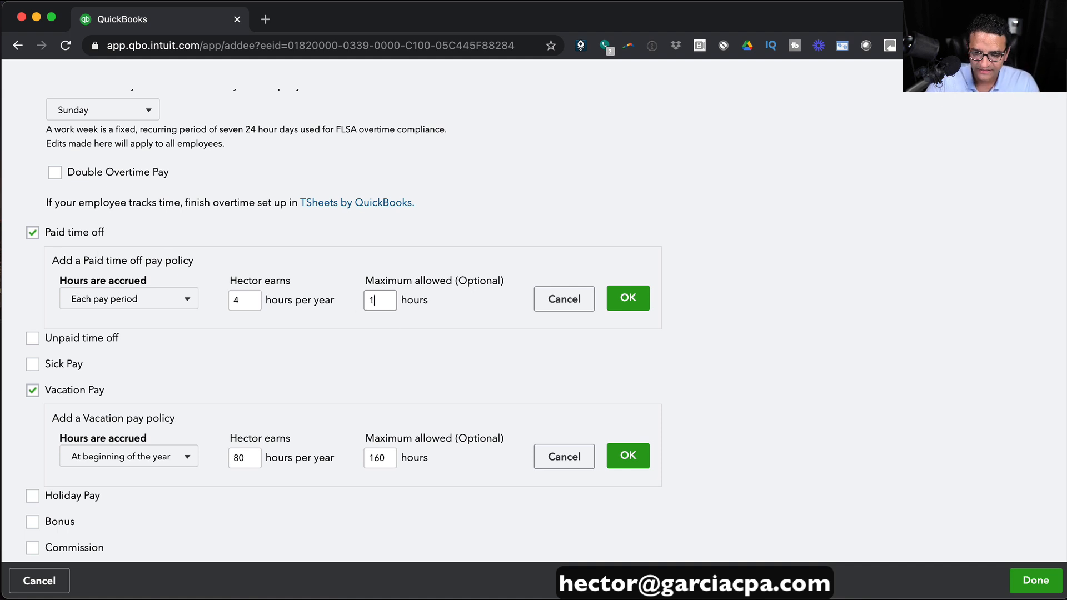
pyautogui.press('Tab')
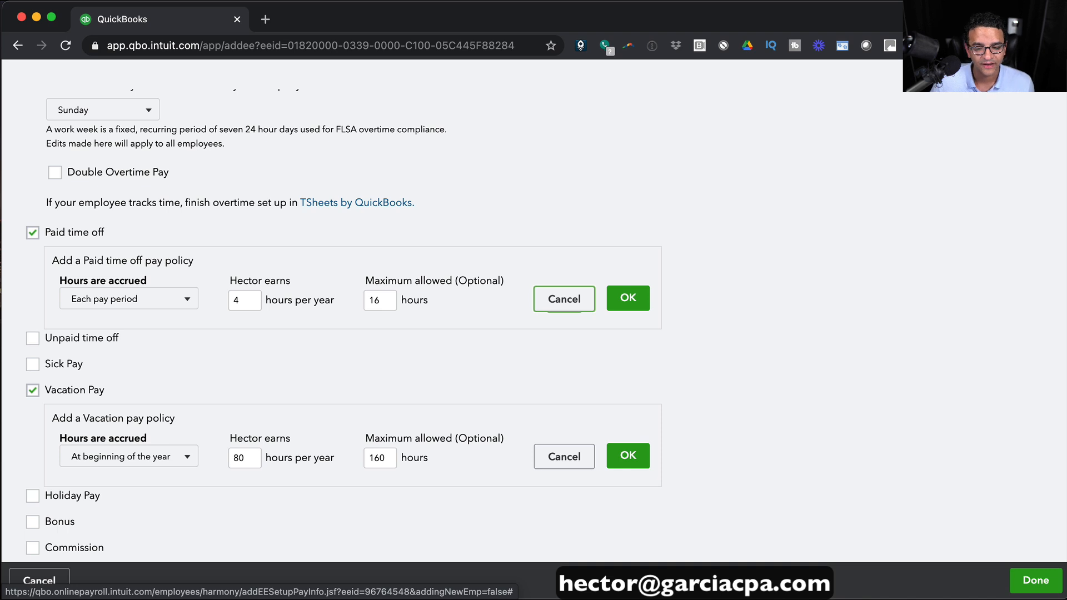
pyautogui.scroll(-2, 305, 290)
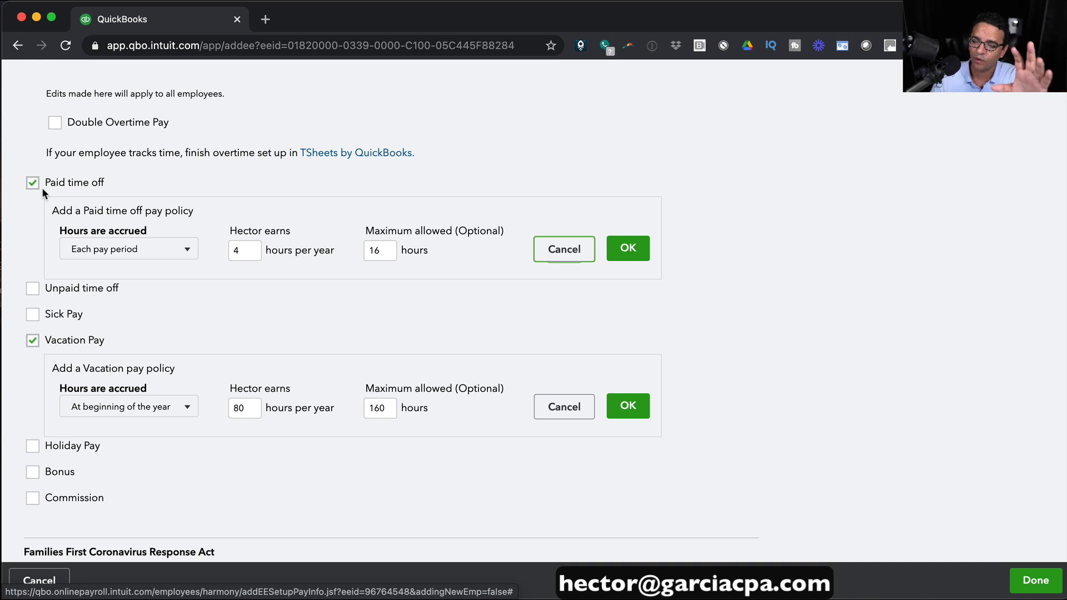
# Keep Each pay period as the accrual and tick Bonus as an extra pay type.
pyautogui.click(184, 249)
pyautogui.click(291, 322)
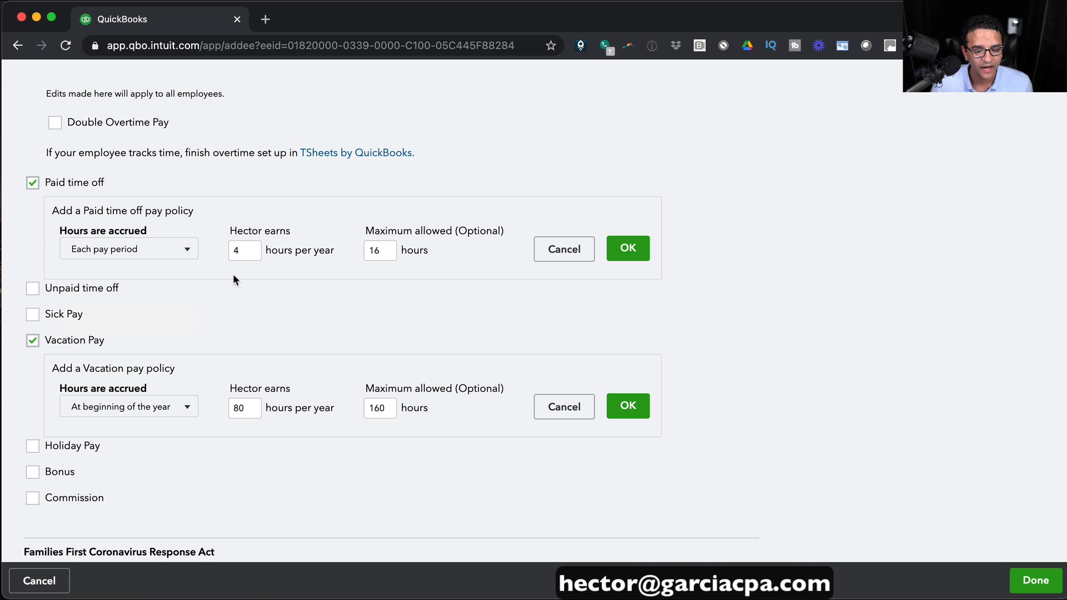
pyautogui.scroll(-2, 101, 377)
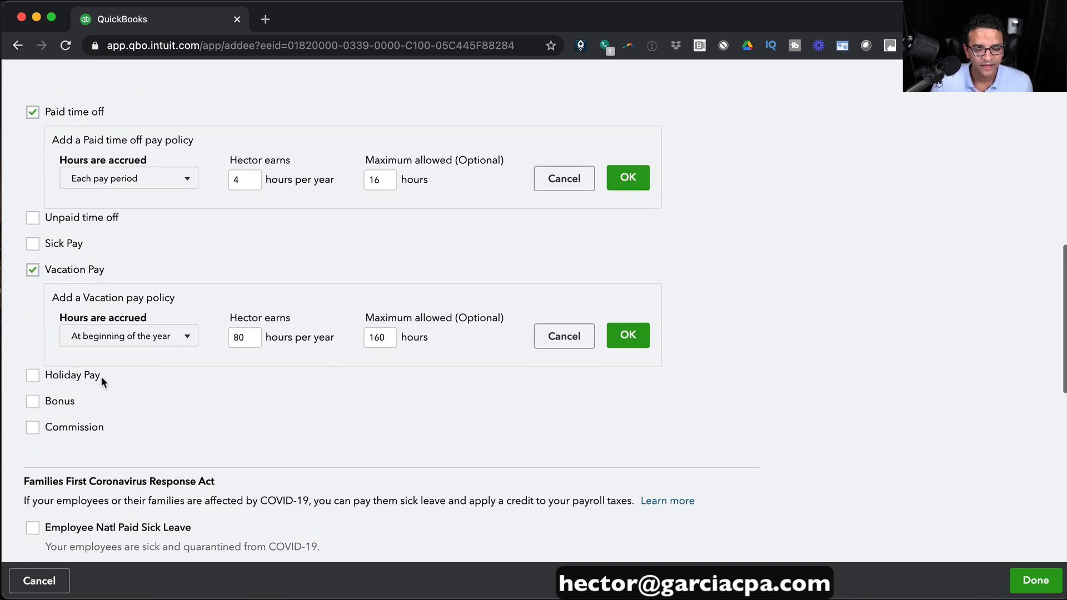
pyautogui.click(32, 401)
# Review the FFCRA and CARES Act pay type options, leaving all of them unchecked.
pyautogui.scroll(-4, 249, 409)
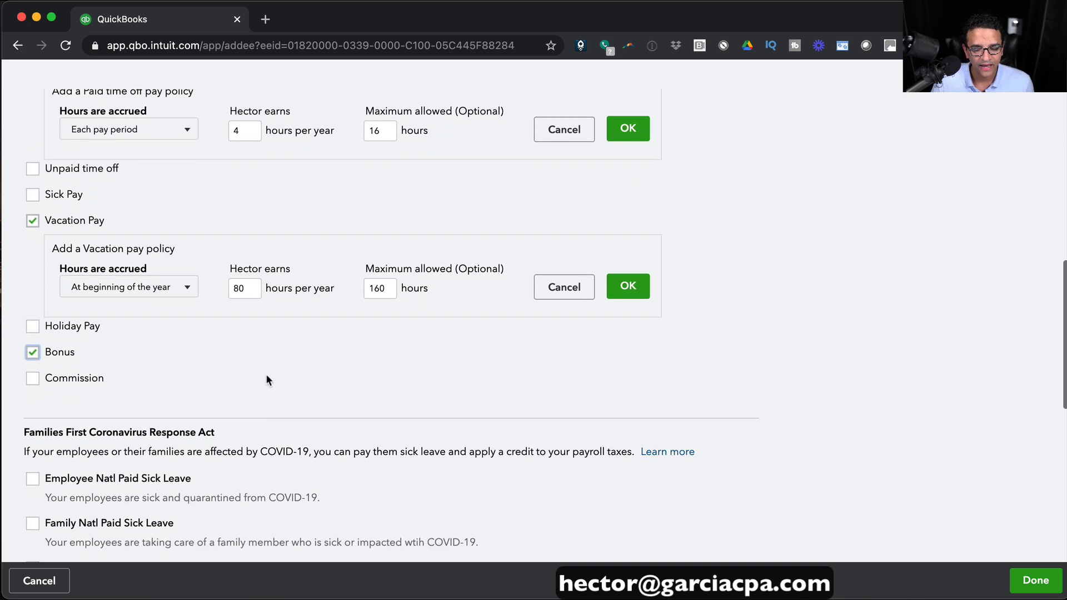
pyautogui.scroll(-4, 265, 372)
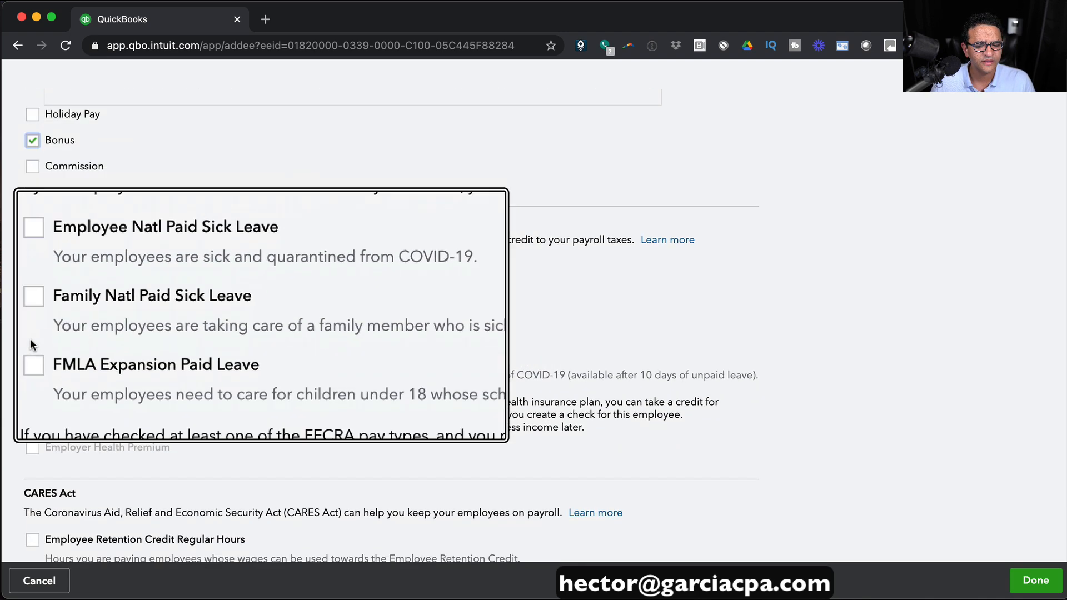
pyautogui.scroll(-1, 166, 355)
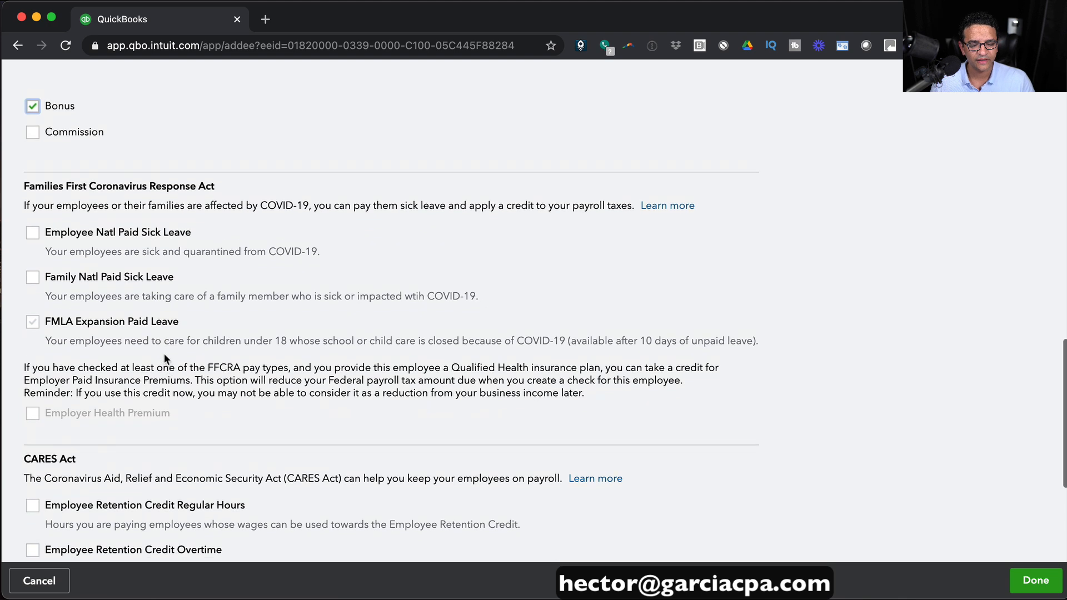
pyautogui.scroll(1, 165, 355)
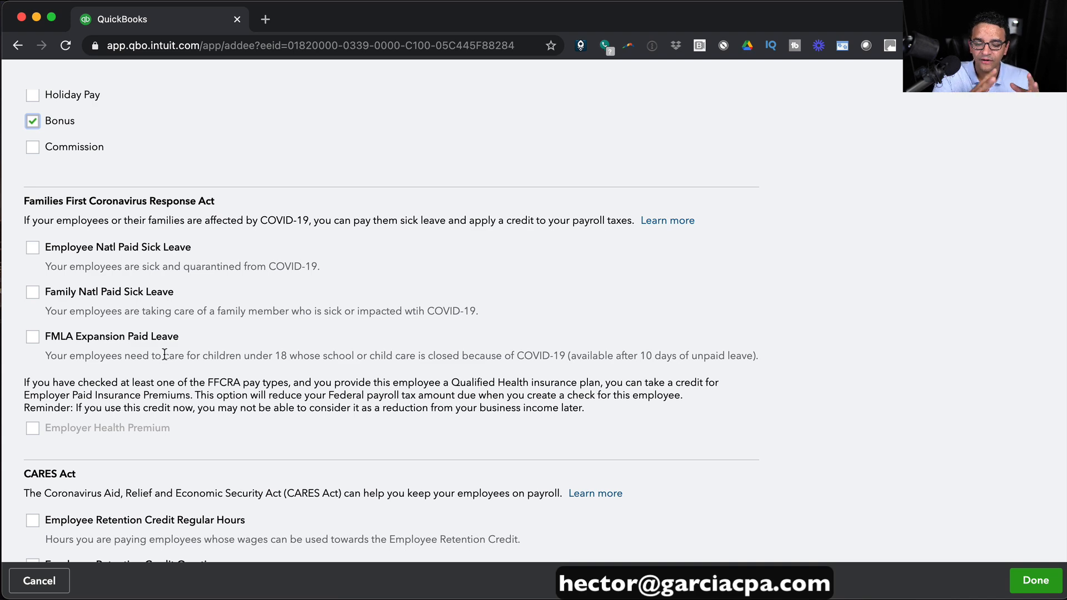
pyautogui.scroll(-3, 165, 354)
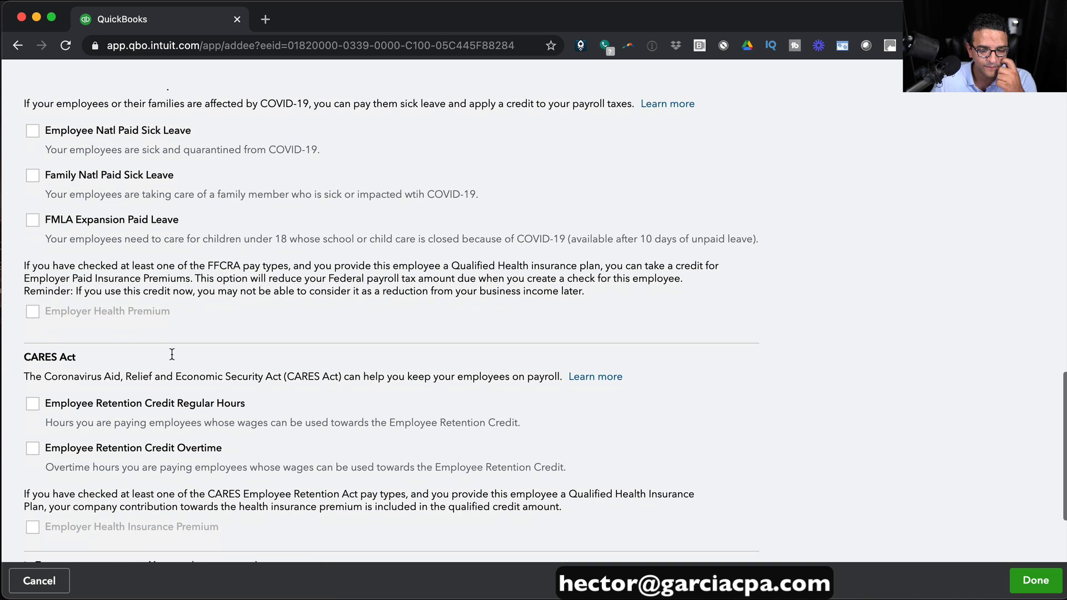
pyautogui.scroll(-3, 255, 361)
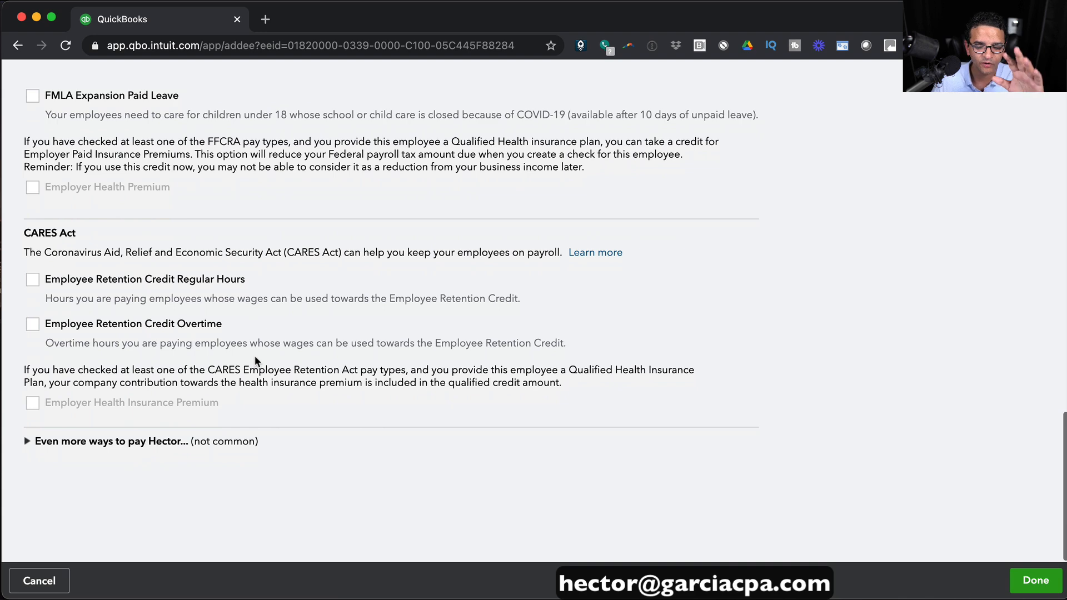
pyautogui.scroll(4, 254, 361)
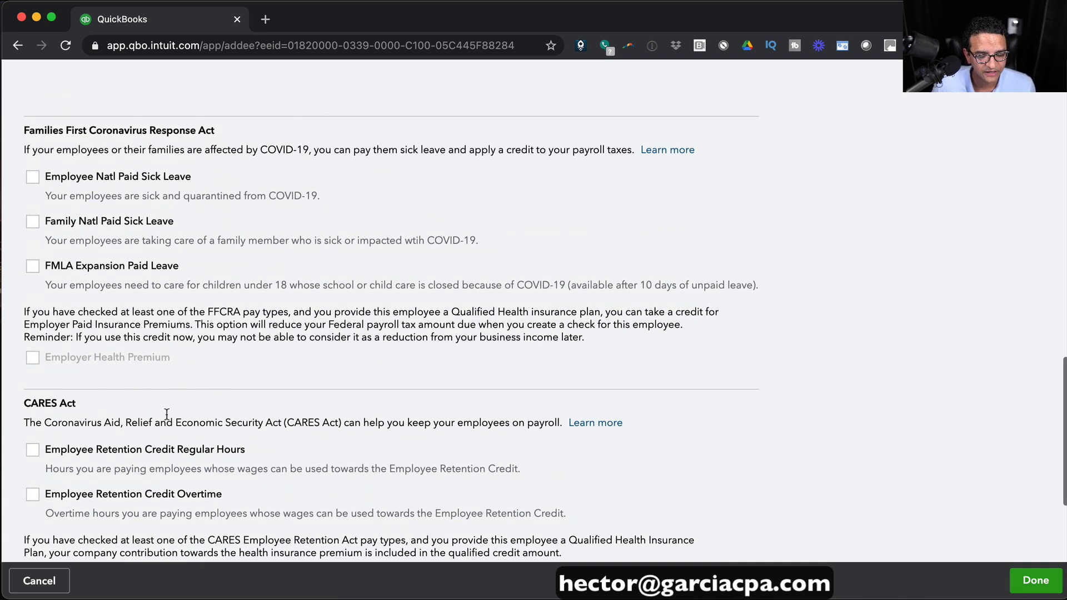
pyautogui.scroll(10, 150, 425)
pyautogui.scroll(6, 244, 391)
pyautogui.scroll(-8, 246, 394)
pyautogui.scroll(-3, 246, 394)
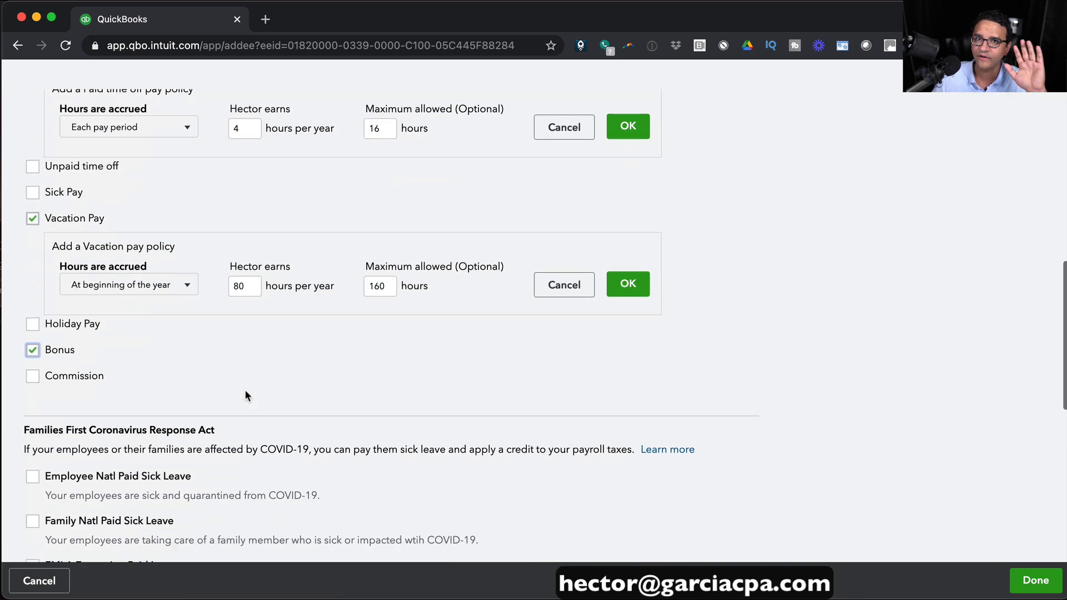
pyautogui.scroll(-2, 245, 392)
pyautogui.scroll(4, 245, 396)
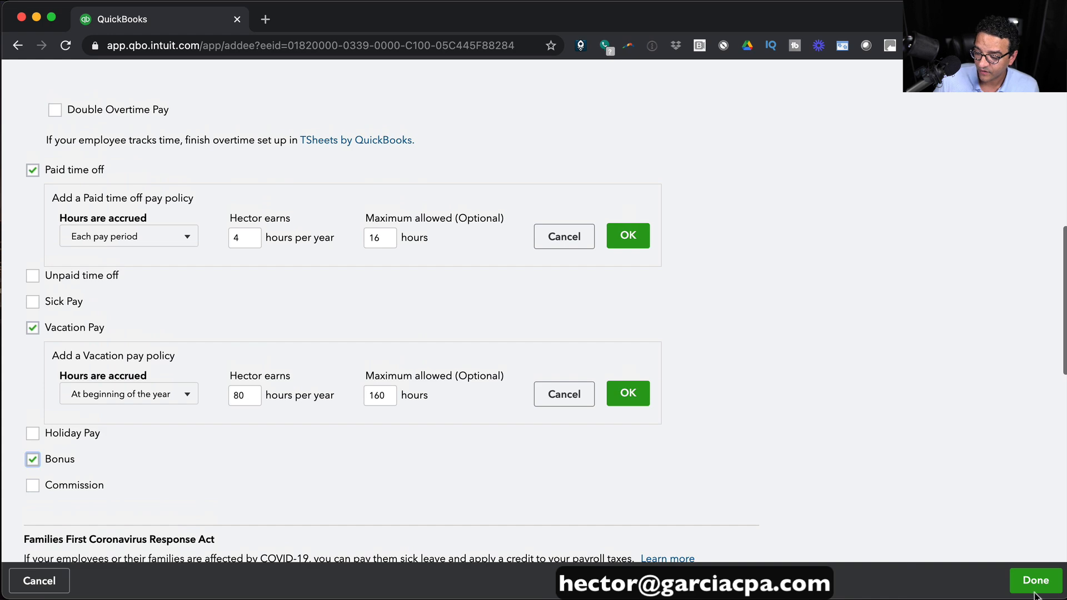
# Save the pay settings, enter birth date 01/01/1978, and start the 2021 prior pay details.
pyautogui.click(1035, 581)
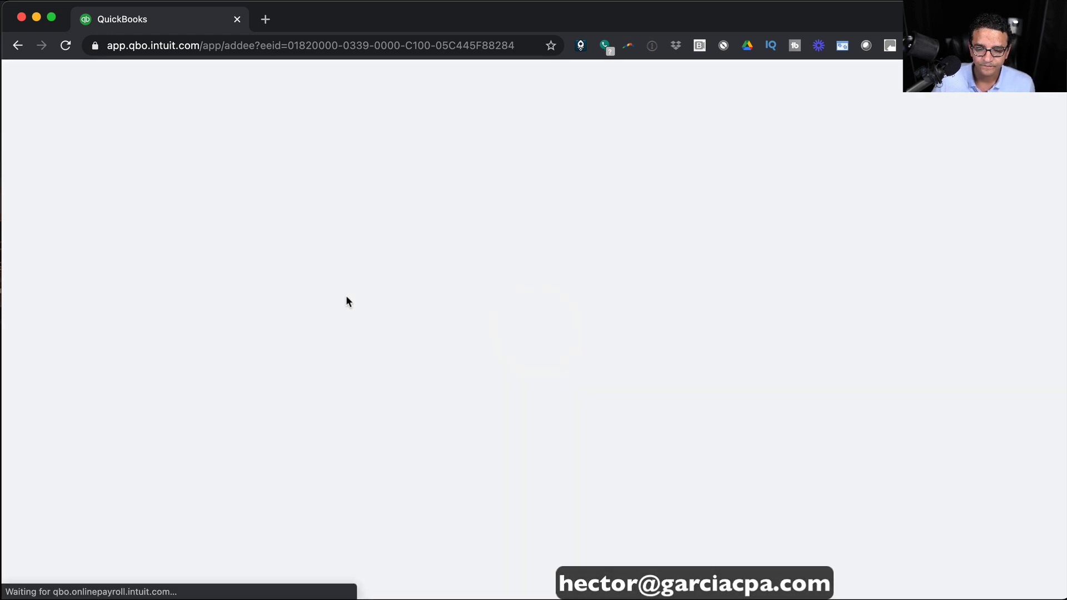
pyautogui.scroll(-15, 423, 316)
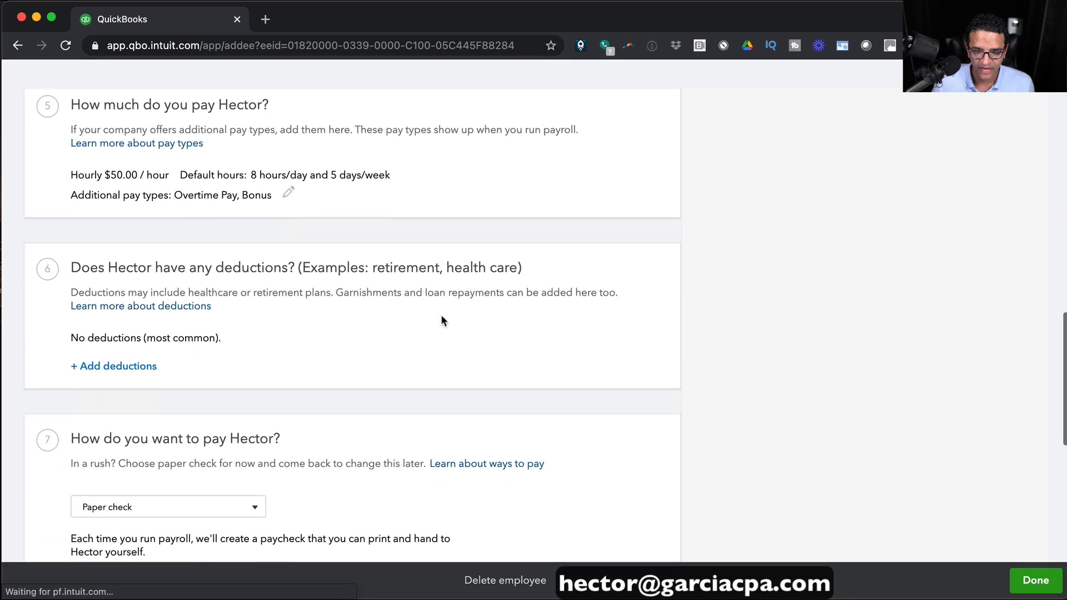
pyautogui.scroll(-2, 443, 312)
pyautogui.scroll(-3, 442, 312)
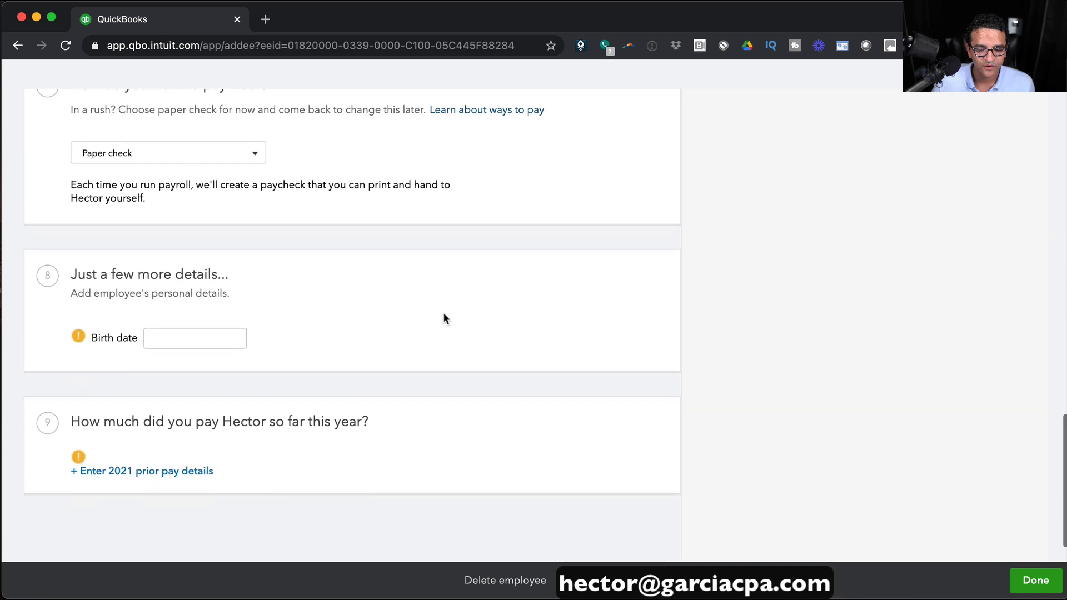
pyautogui.click(181, 292)
pyautogui.write('010')
pyautogui.write('01/1978')
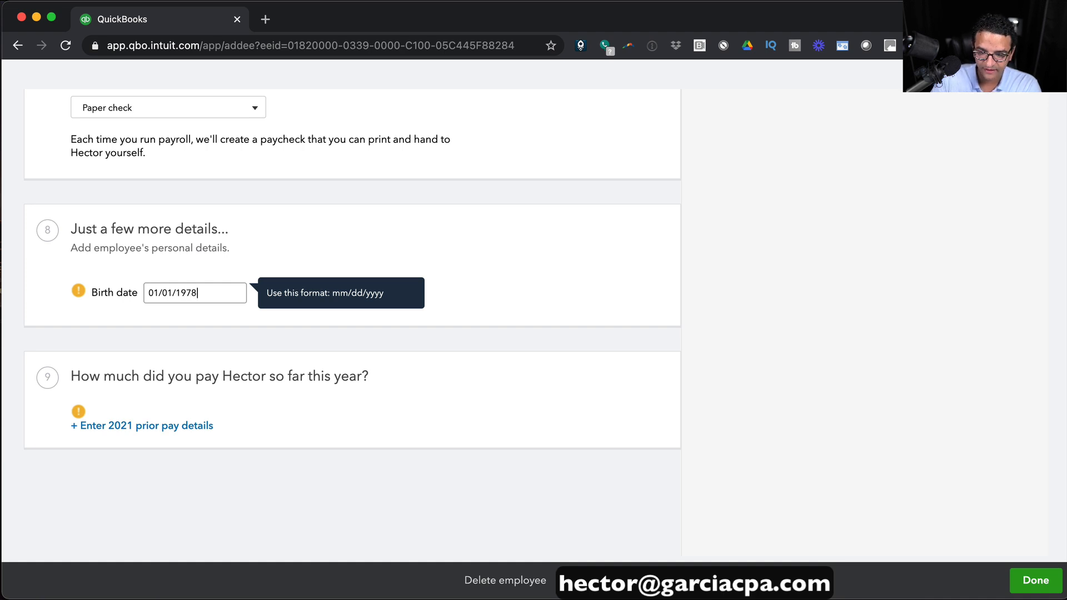
pyautogui.click(459, 438)
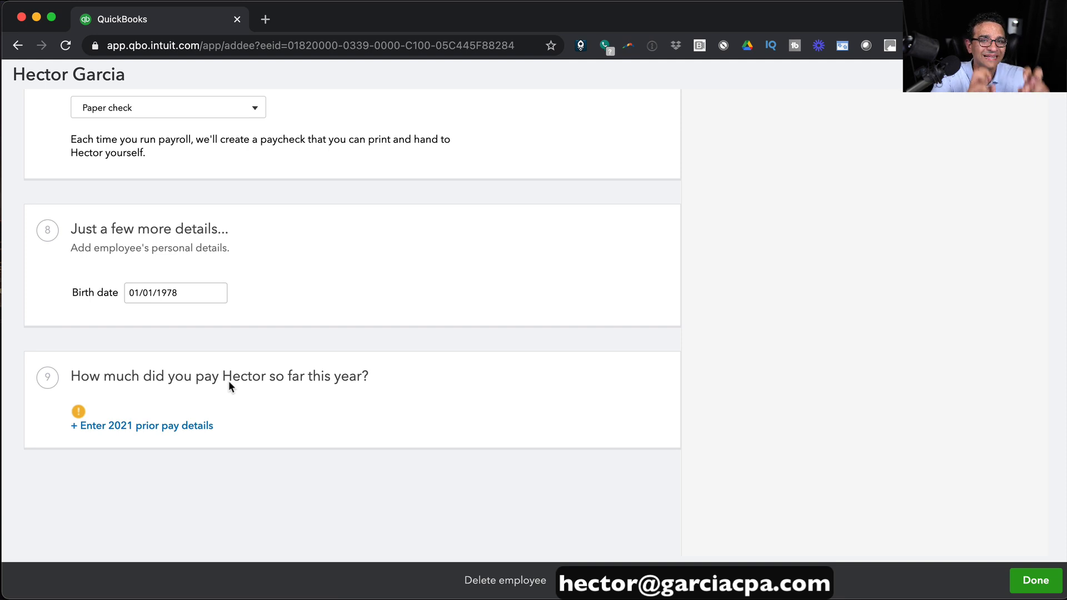
pyautogui.click(207, 427)
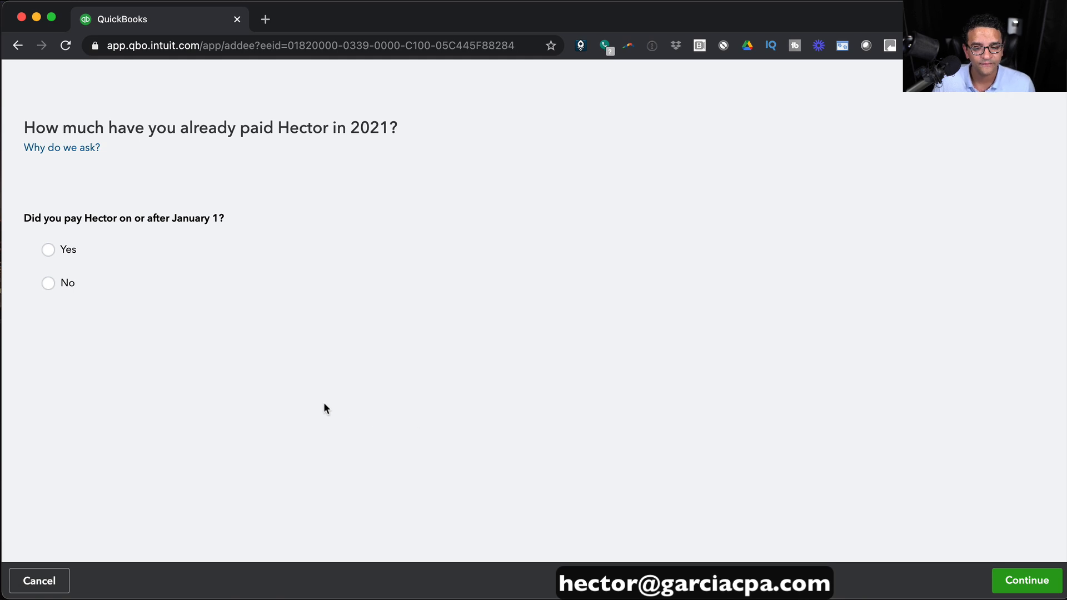
# Enter 10000 as the employee's 2021 year-to-date regular wages.
pyautogui.moveTo(70, 220); pyautogui.dragTo(242, 221)
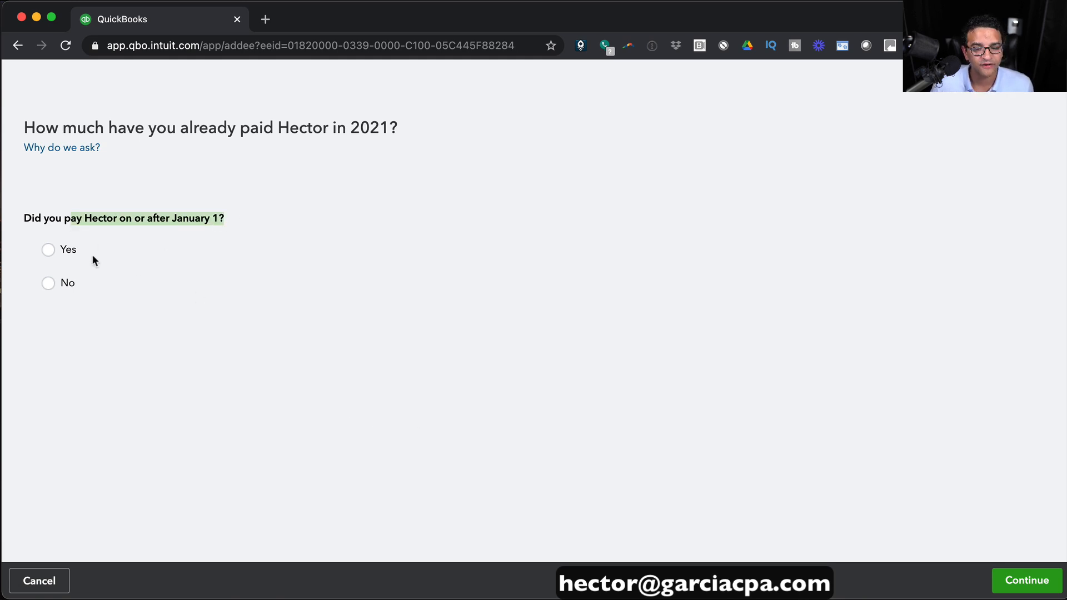
pyautogui.scroll(-5, 357, 305)
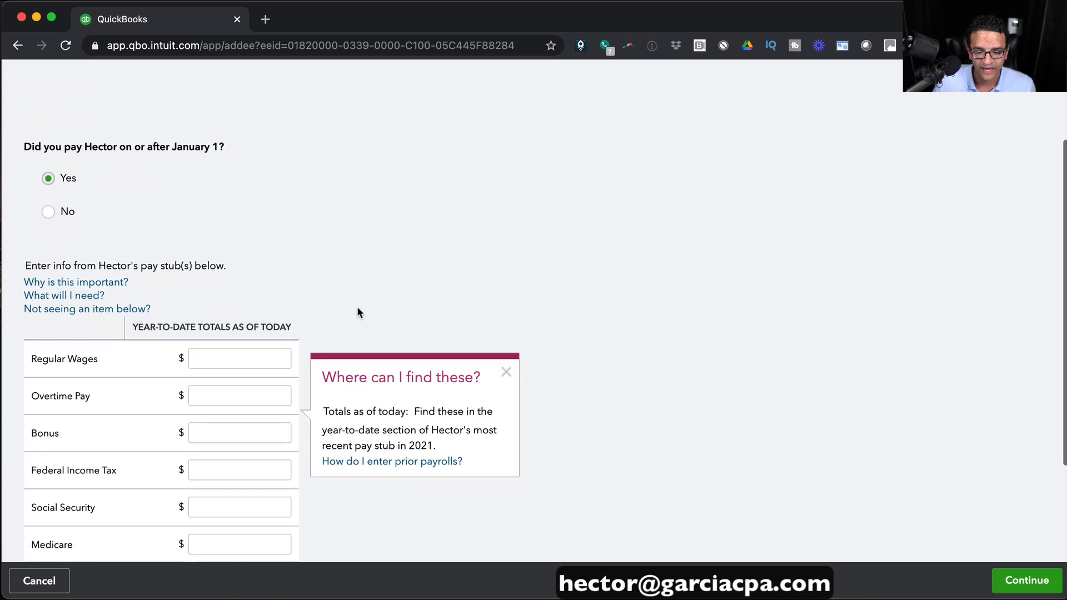
pyautogui.scroll(-1, 389, 228)
pyautogui.scroll(3, 396, 228)
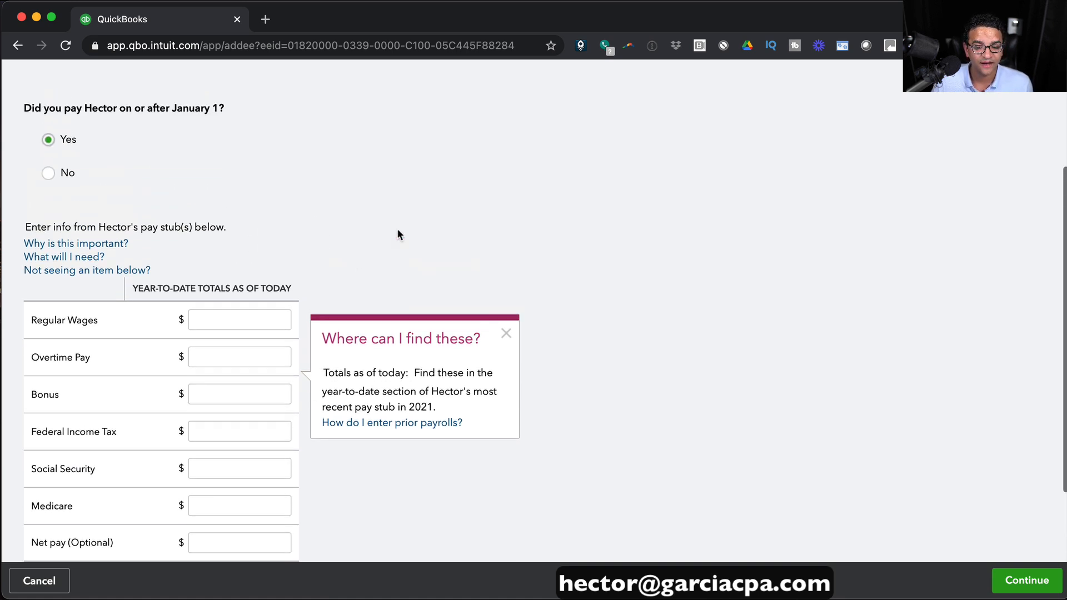
pyautogui.scroll(-3, 396, 227)
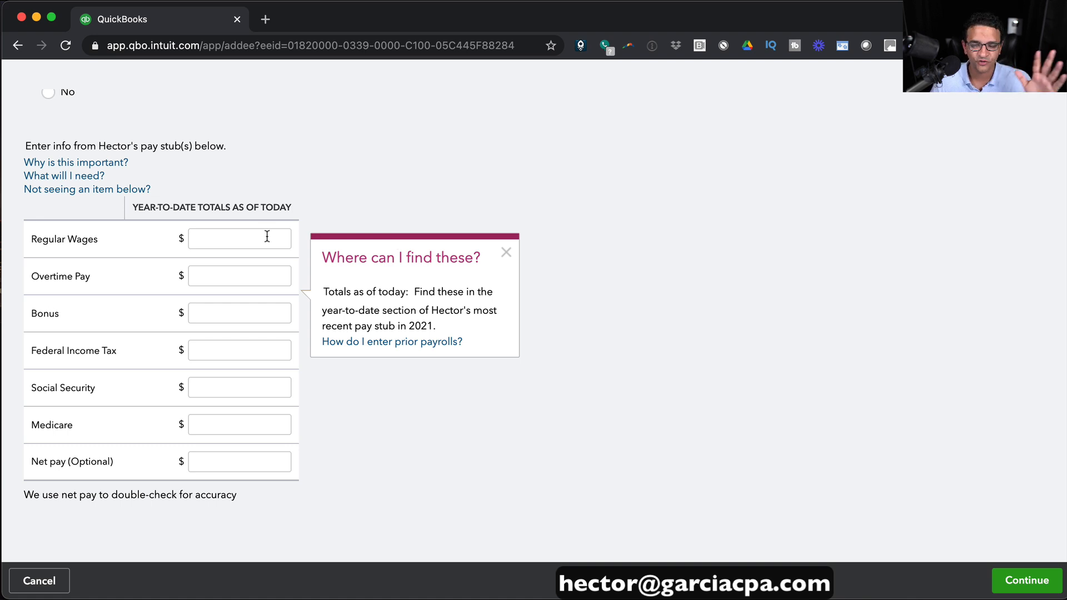
pyautogui.click(238, 237)
pyautogui.write('10000')
pyautogui.click(233, 275)
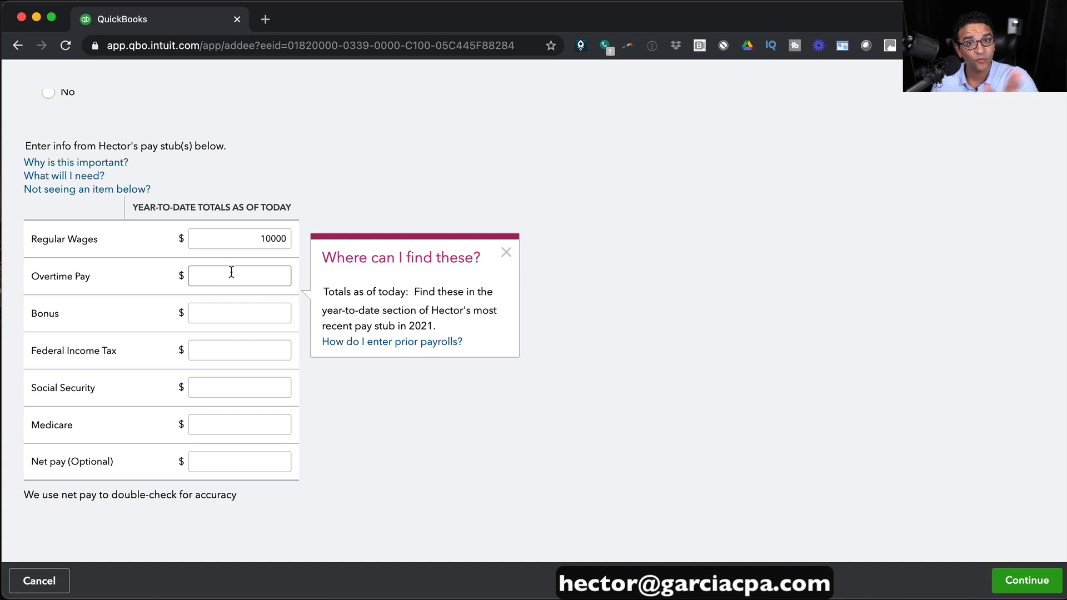
pyautogui.doubleClick(227, 240)
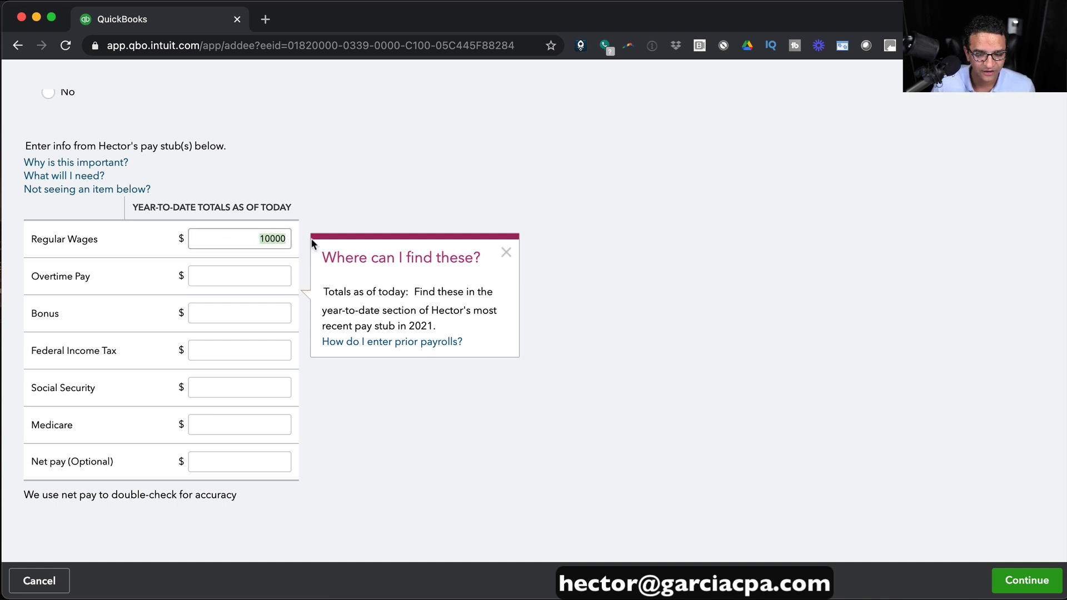
# Enter year-to-date taxes: 1000 federal income tax, 620 Social Security, 145 Medicare.
pyautogui.click(256, 345)
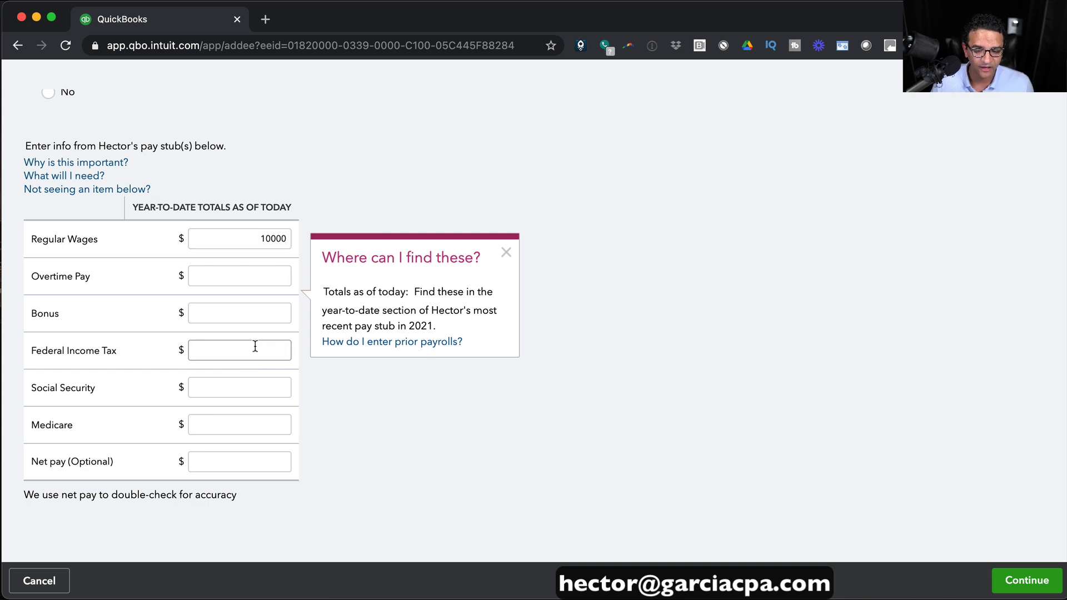
pyautogui.write('1000')
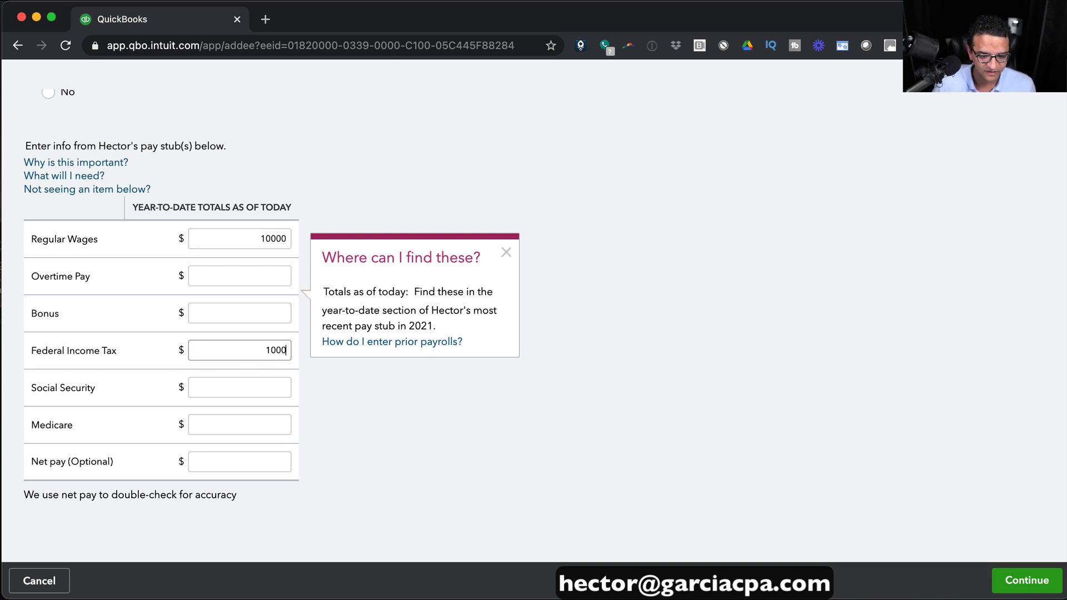
pyautogui.click(258, 382)
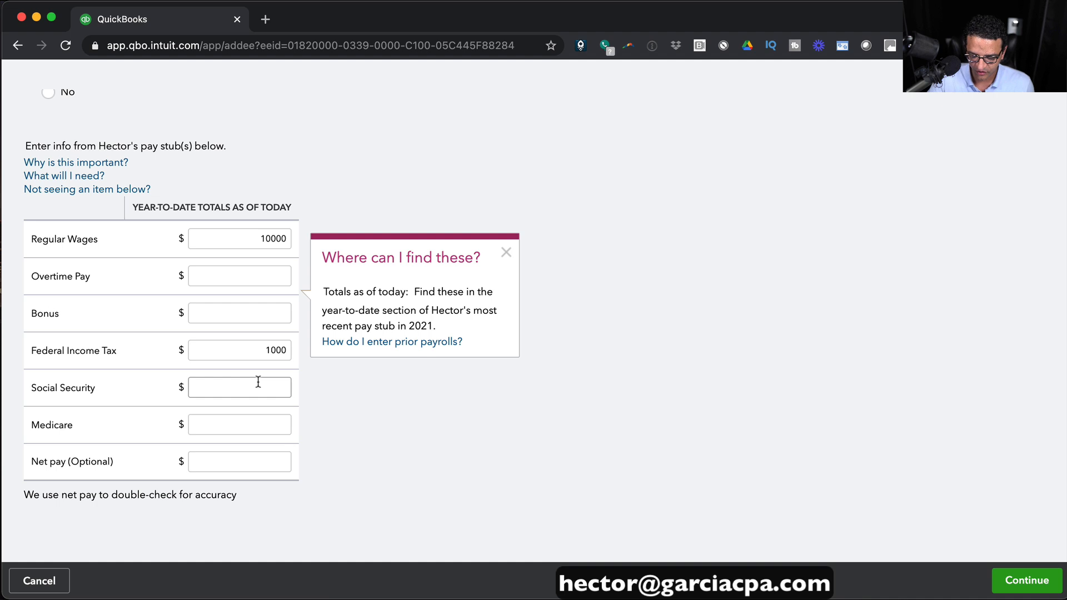
pyautogui.write('620')
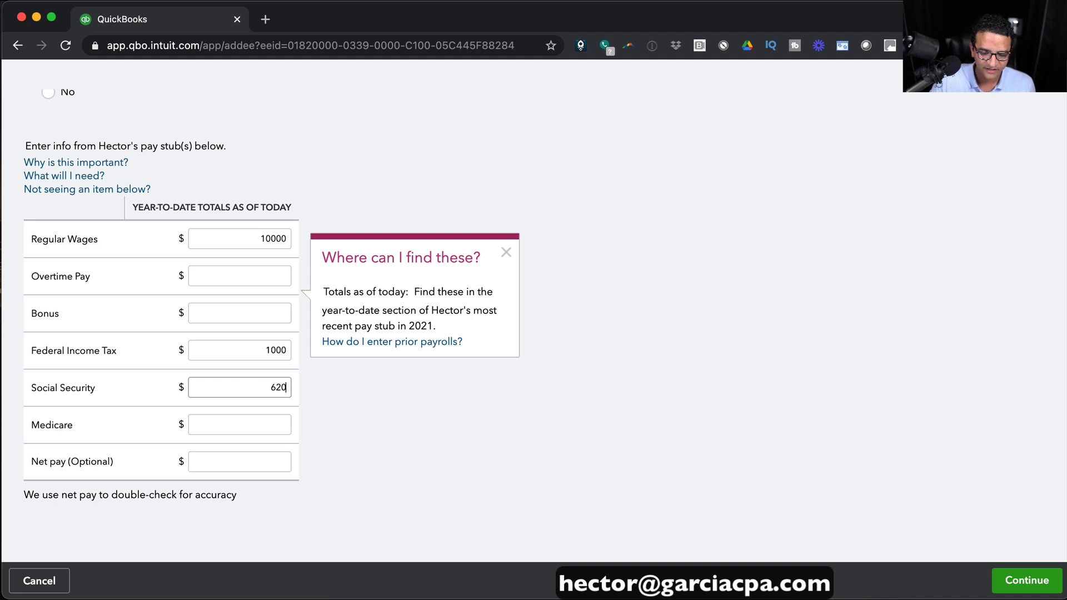
pyautogui.click(268, 430)
pyautogui.write('145')
# Compute net pay in Calculator as 10000 − 1000 − 620 − 145 = 8235.
pyautogui.click(261, 465)
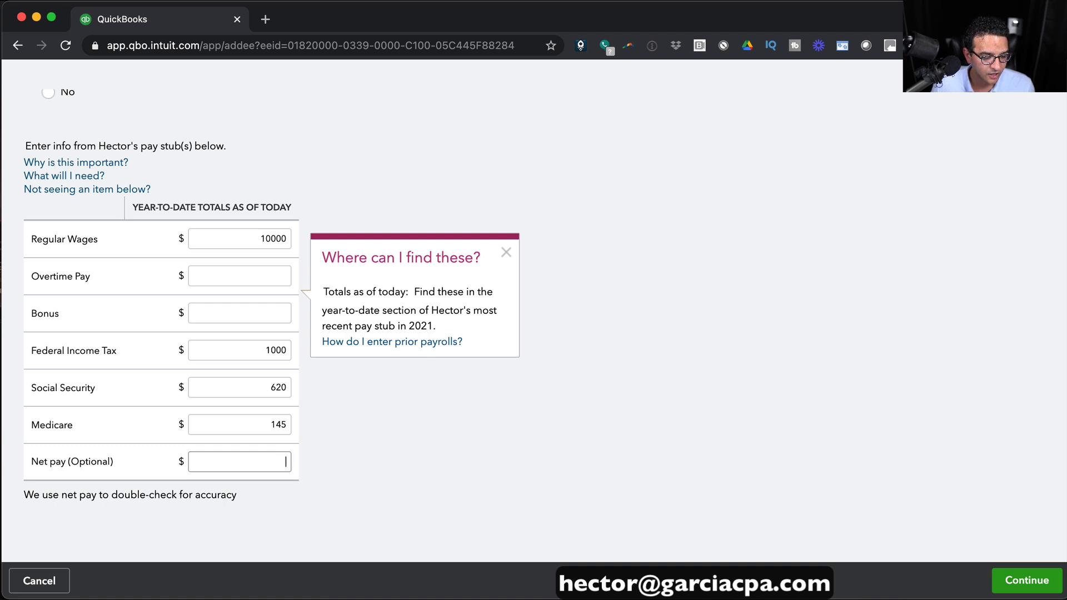
pyautogui.press('super+Tab')
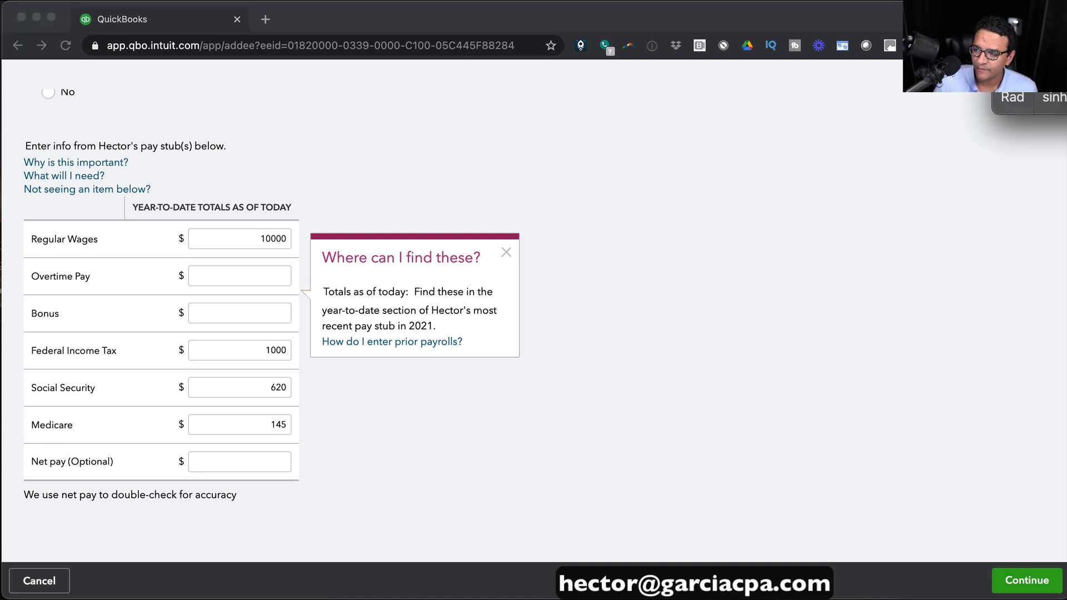
pyautogui.moveTo(1044, 66); pyautogui.dragTo(716, 244)
pyautogui.write('1')
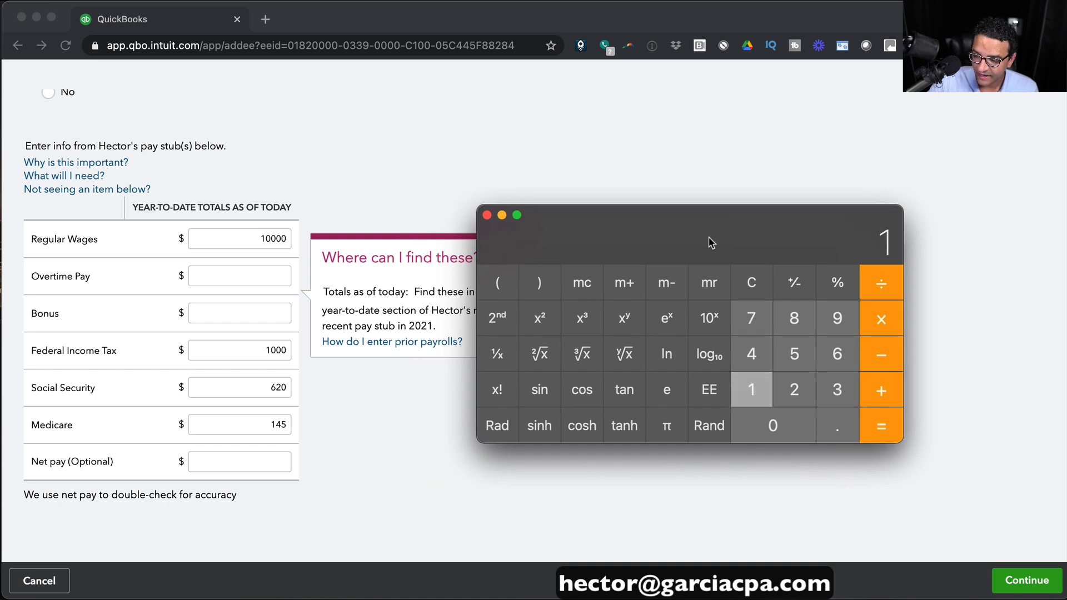
pyautogui.write('0000')
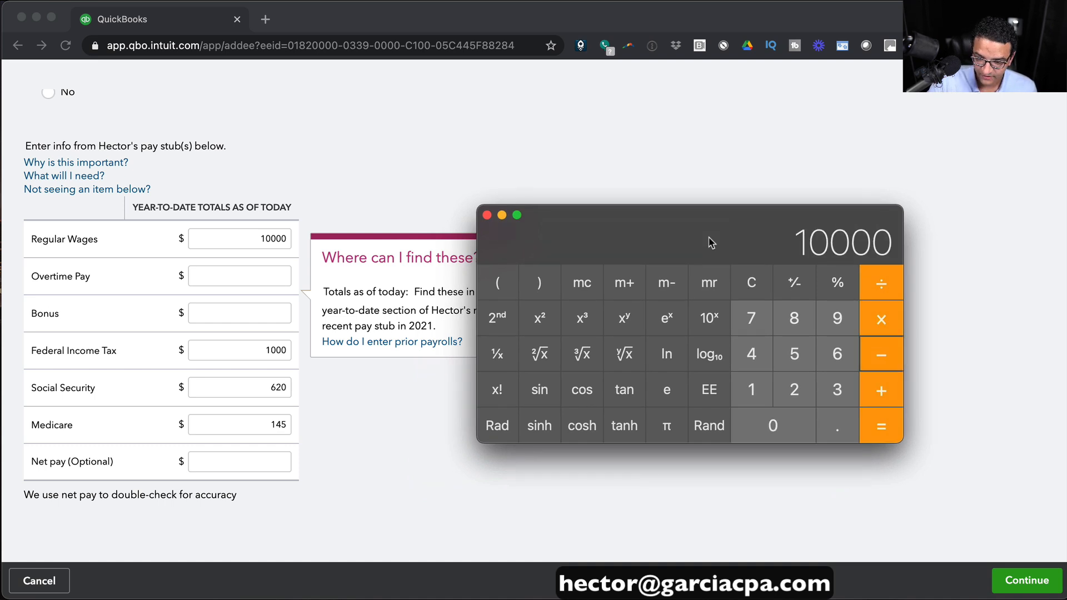
pyautogui.write('-1000')
pyautogui.press('Return')
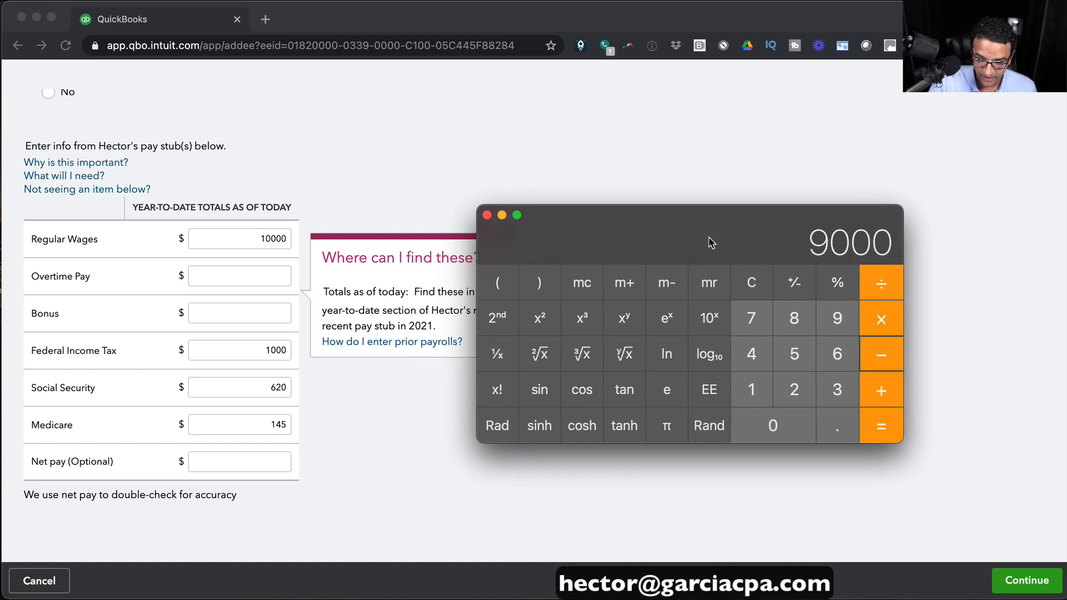
pyautogui.write('620')
pyautogui.press('-')
pyautogui.write('145')
pyautogui.press('Return')
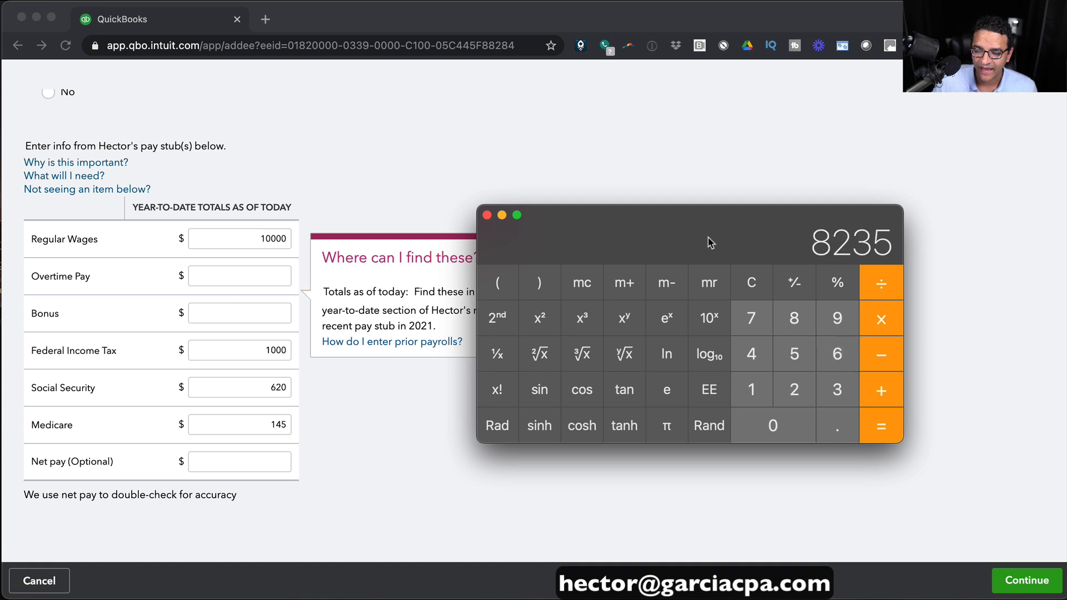
# Enter 8235 as net pay and save the prior pay totals.
pyautogui.click(261, 463)
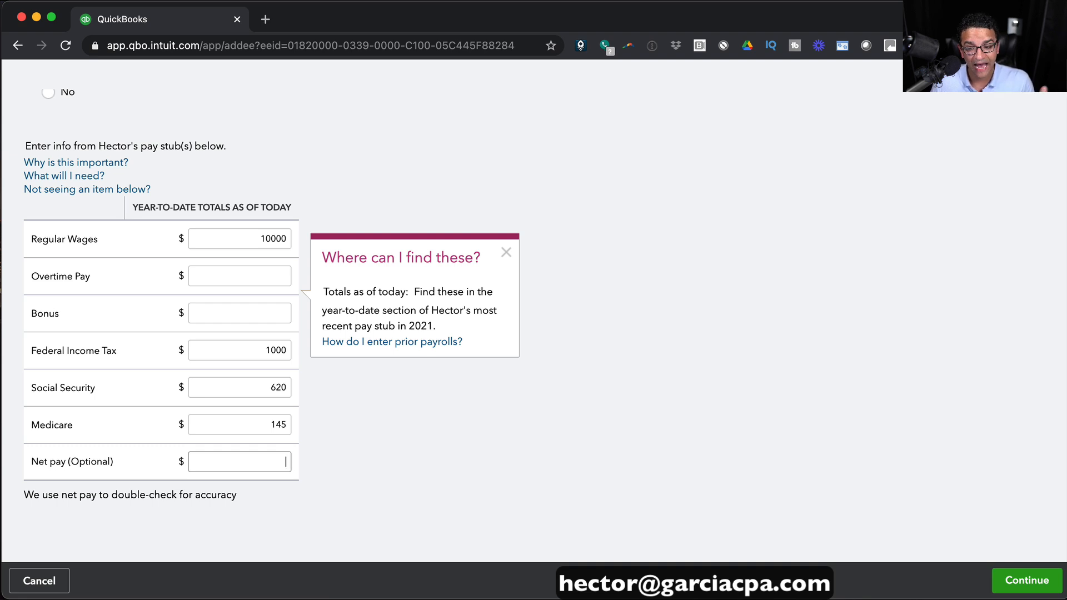
pyautogui.press('super+Tab')
pyautogui.moveTo(844, 250); pyautogui.dragTo(838, 244)
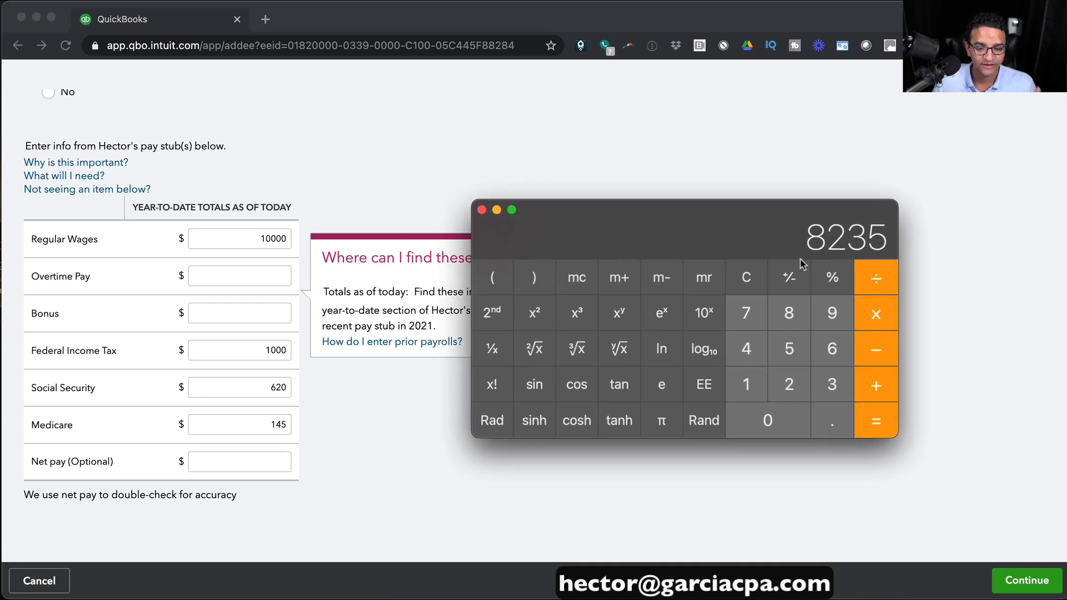
pyautogui.click(258, 465)
pyautogui.write('8235')
pyautogui.click(344, 472)
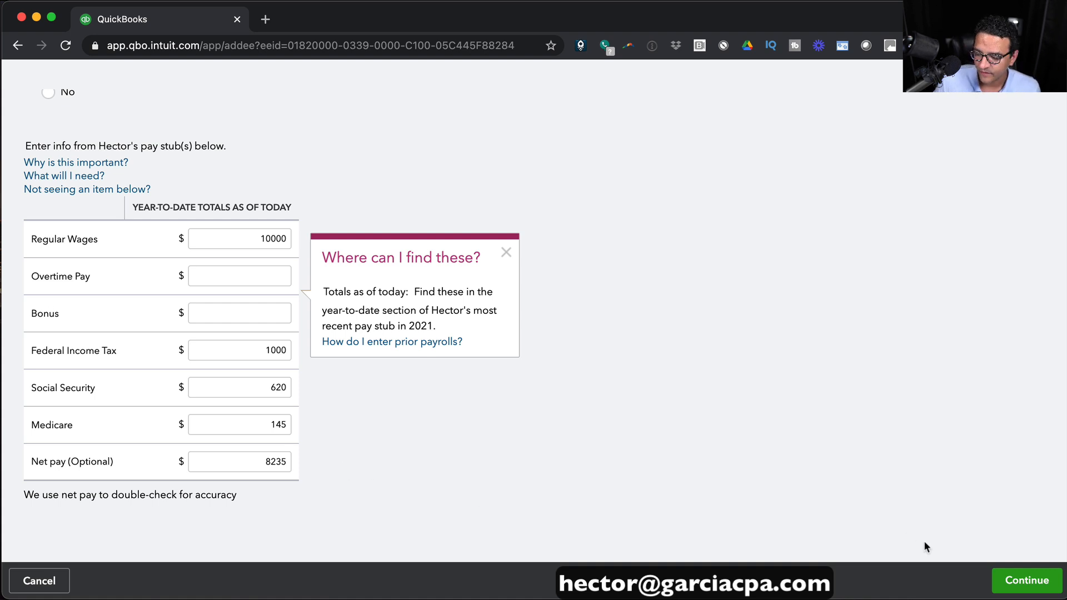
pyautogui.click(1010, 578)
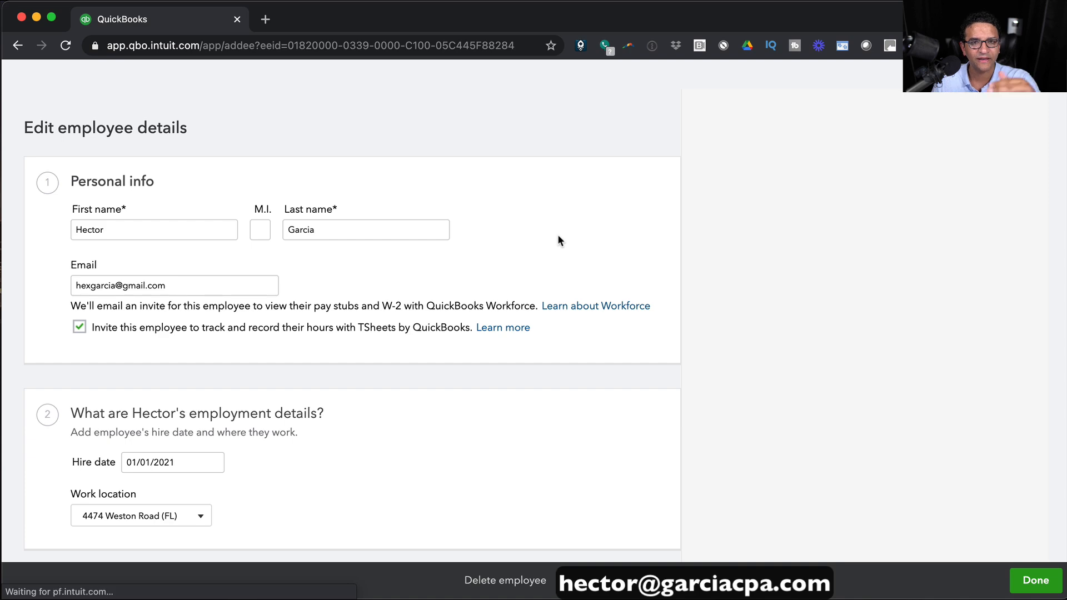
# Review the $10,000 gross, $8,235 net prior-pay summary and click Done to save the employee.
pyautogui.scroll(-10, 571, 265)
pyautogui.scroll(-10, 510, 262)
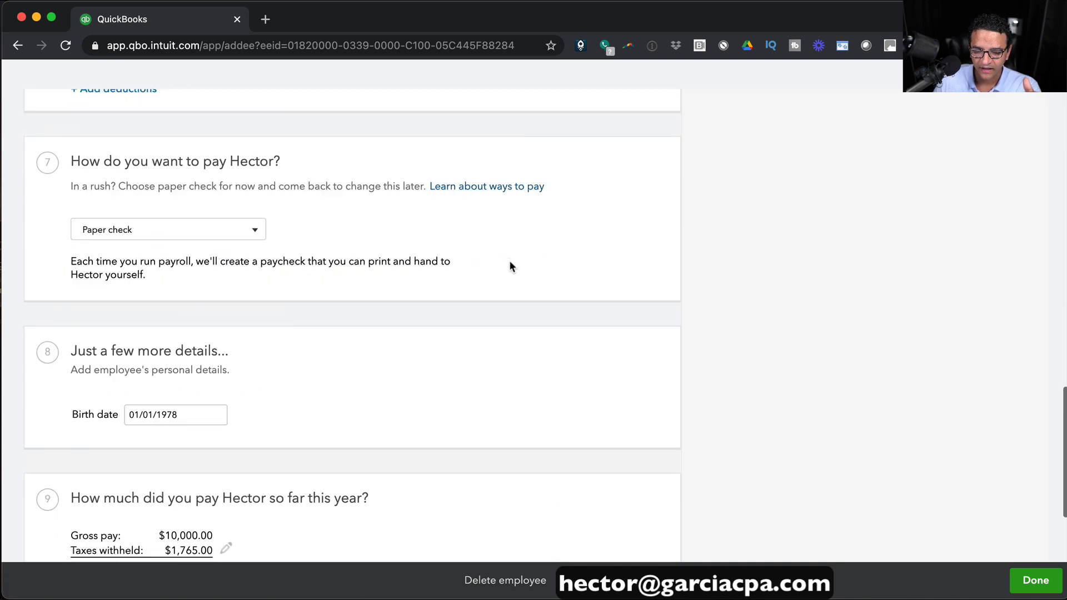
pyautogui.click(1034, 582)
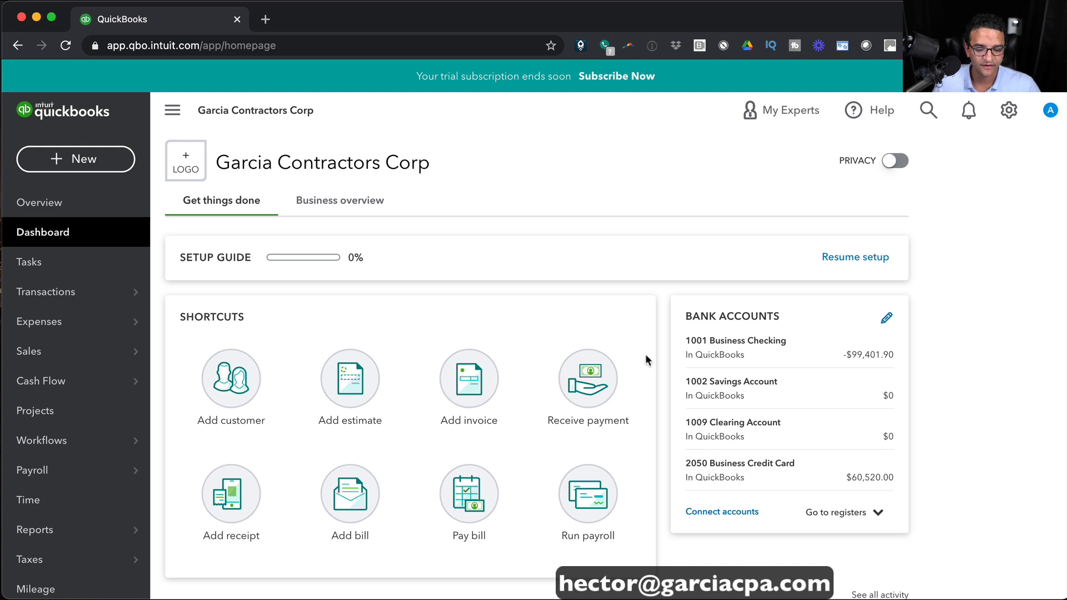
# Open Payroll > Employees, glance at the existing employee, then begin adding a new employee.
pyautogui.moveTo(67, 470)
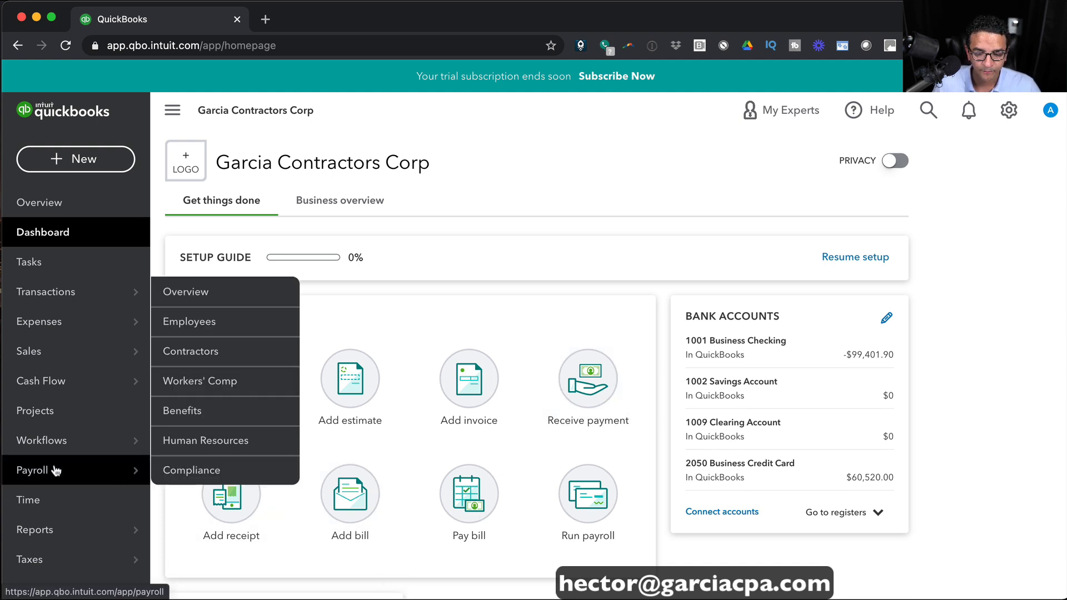
pyautogui.click(194, 324)
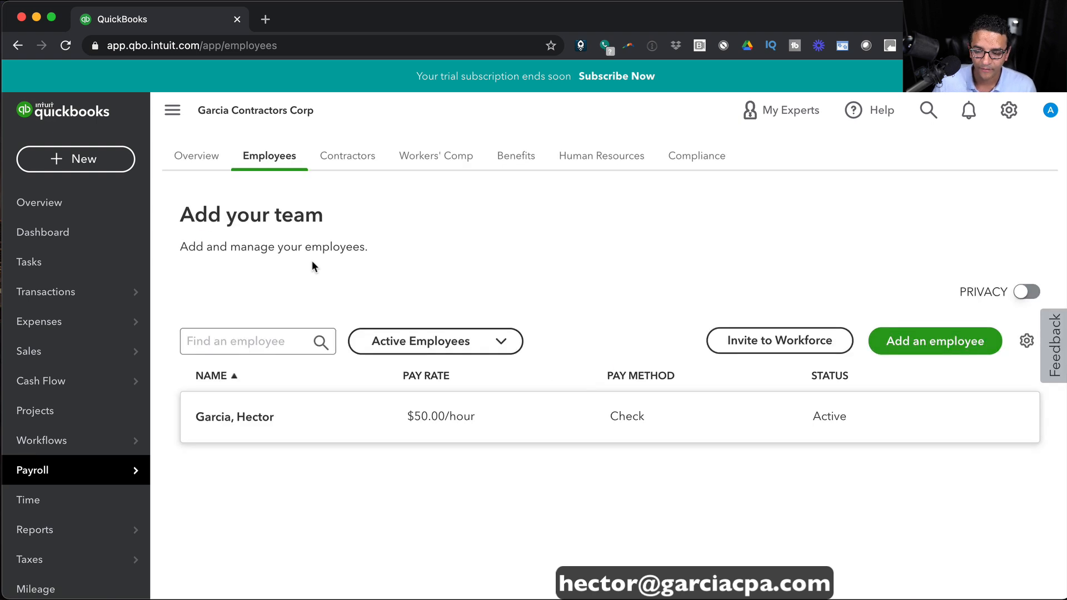
pyautogui.click(287, 416)
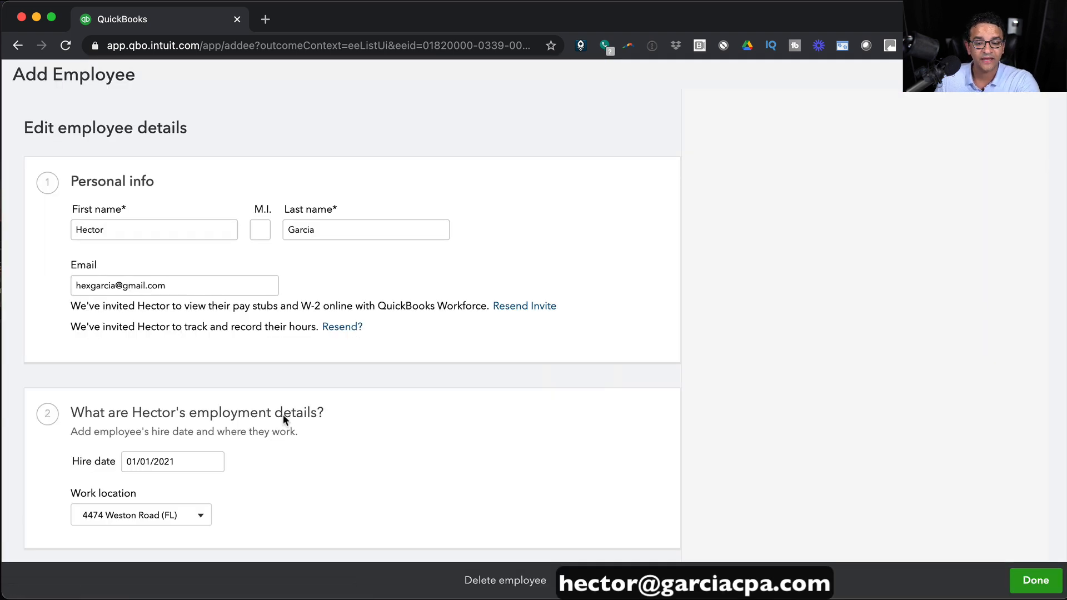
pyautogui.click(1043, 80)
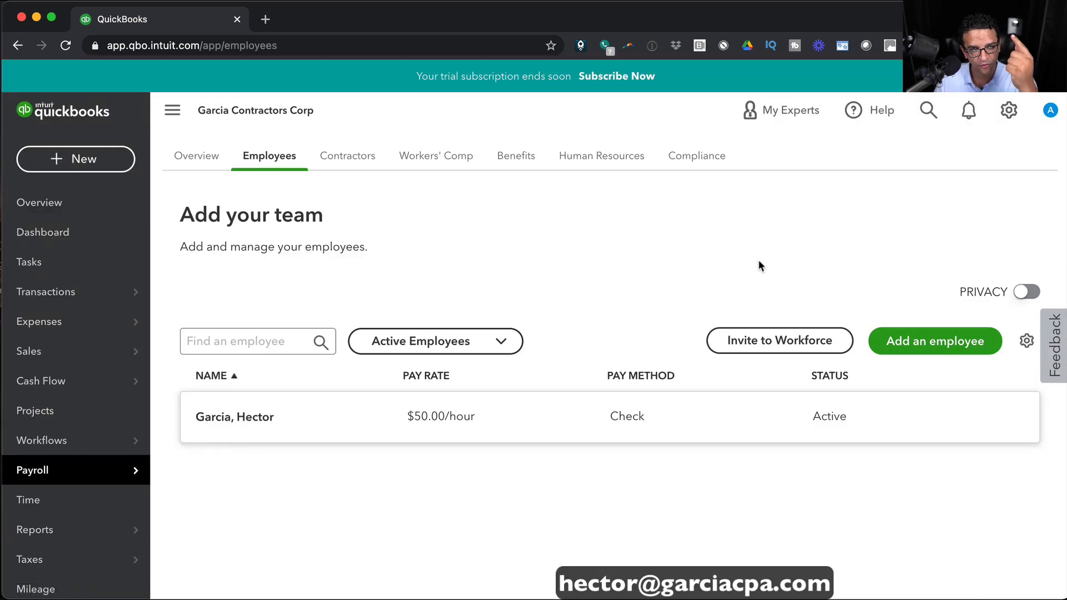
pyautogui.click(955, 340)
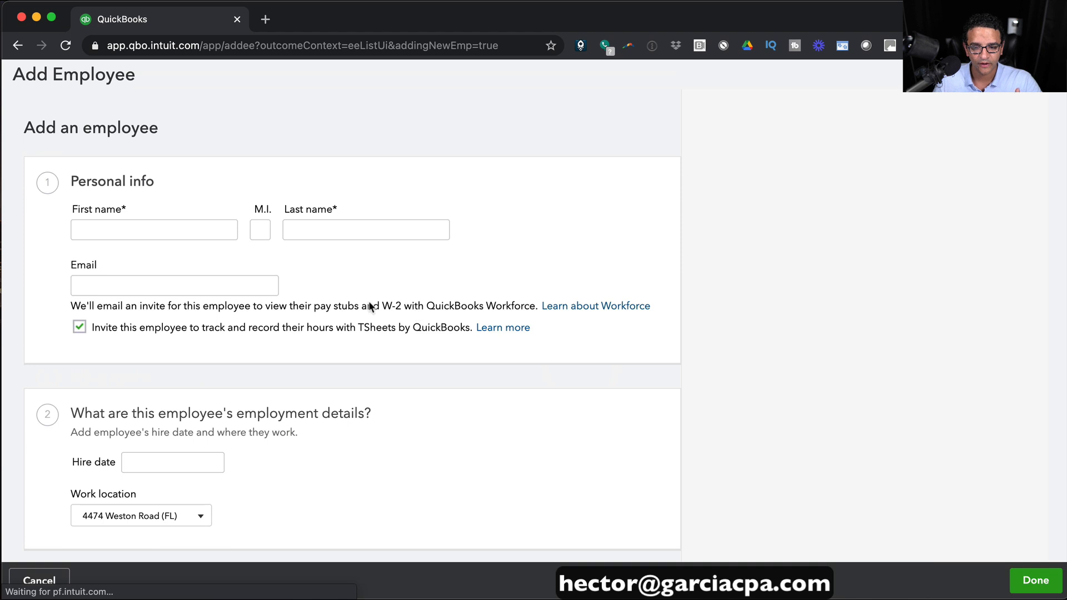
# Enter the new employee's first name, last name and e-mail address in Personal info.
pyautogui.click(104, 233)
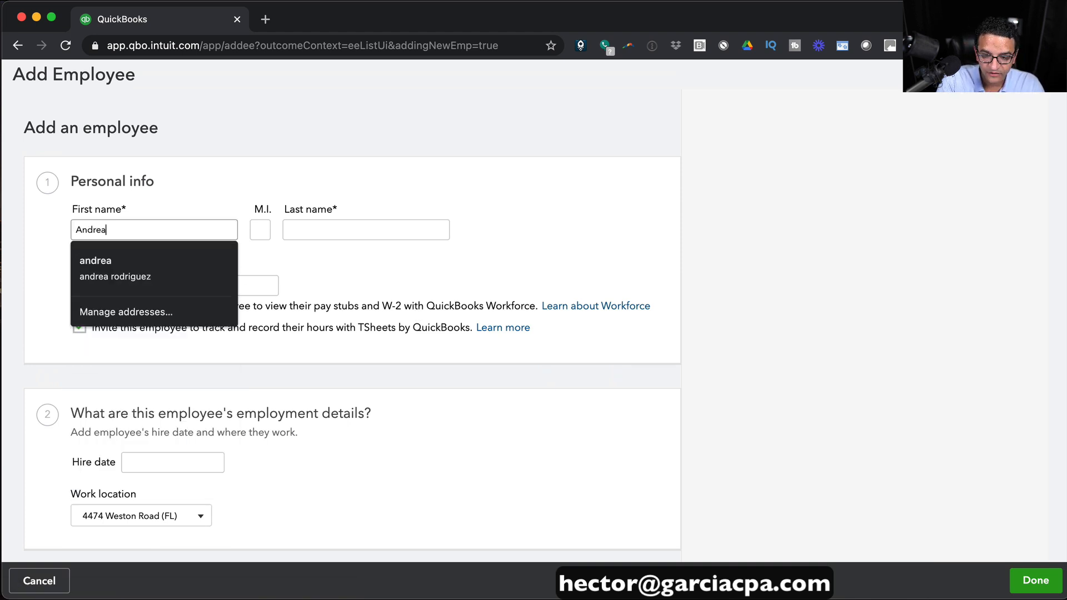
pyautogui.press('Tab')
pyautogui.press('Tab')
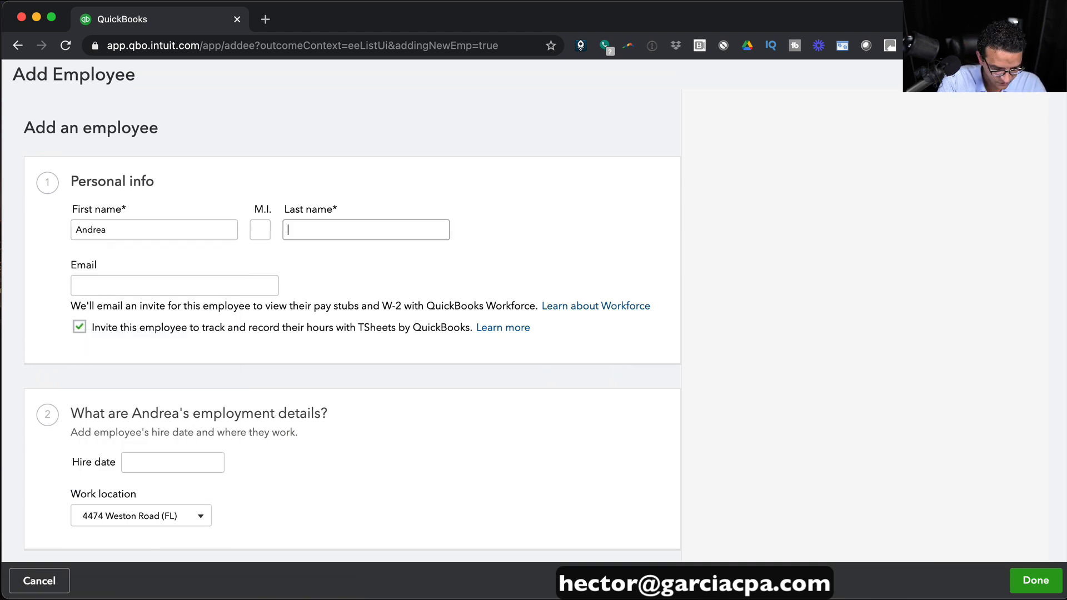
pyautogui.press('Tab')
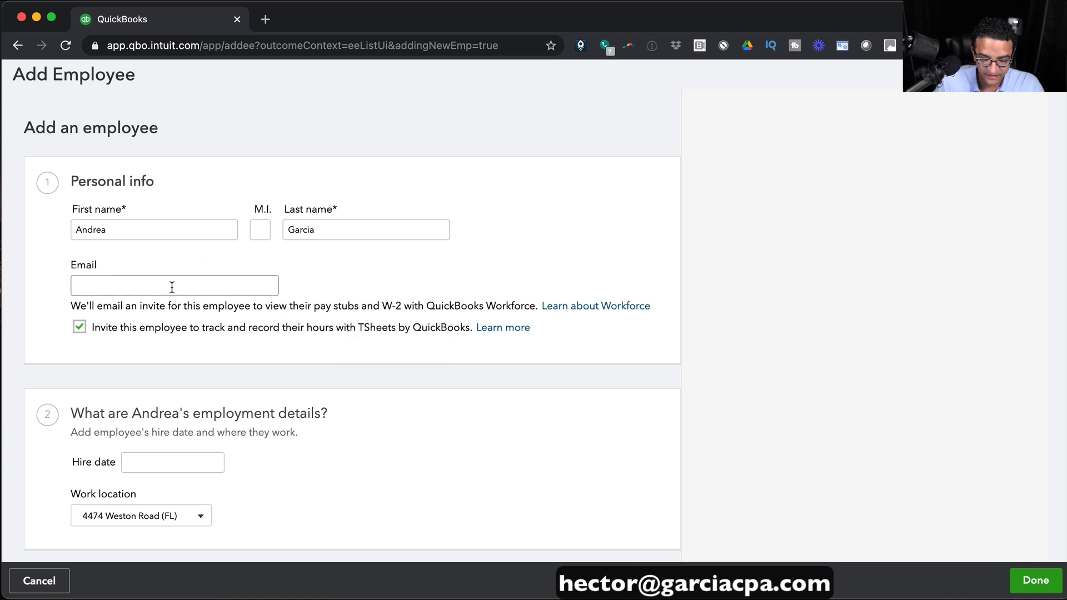
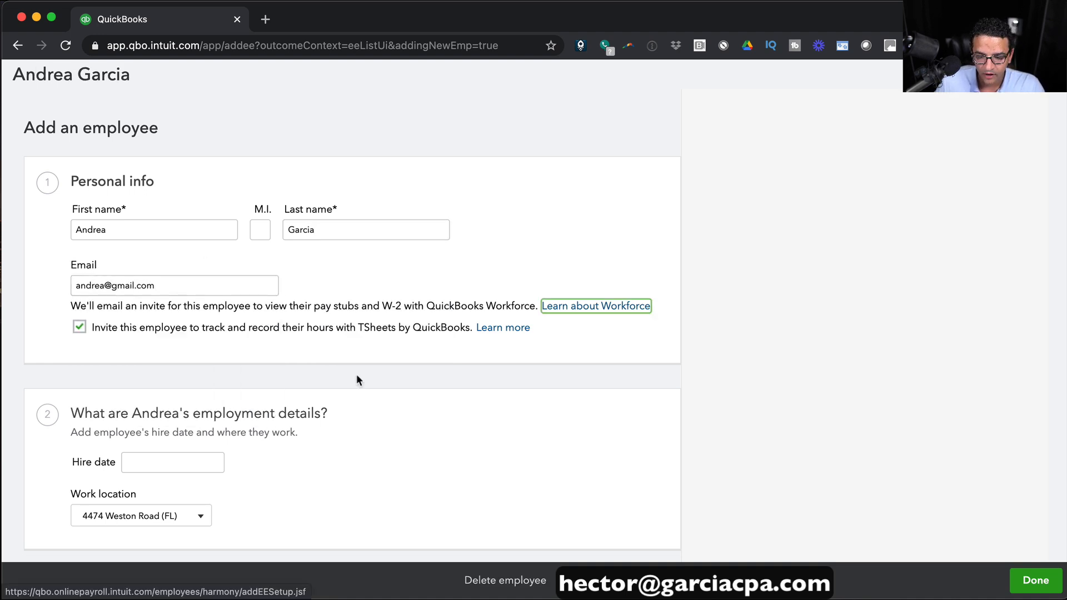
pyautogui.scroll(-1, 356, 372)
pyautogui.moveTo(119, 266); pyautogui.dragTo(333, 268)
pyautogui.click(380, 265)
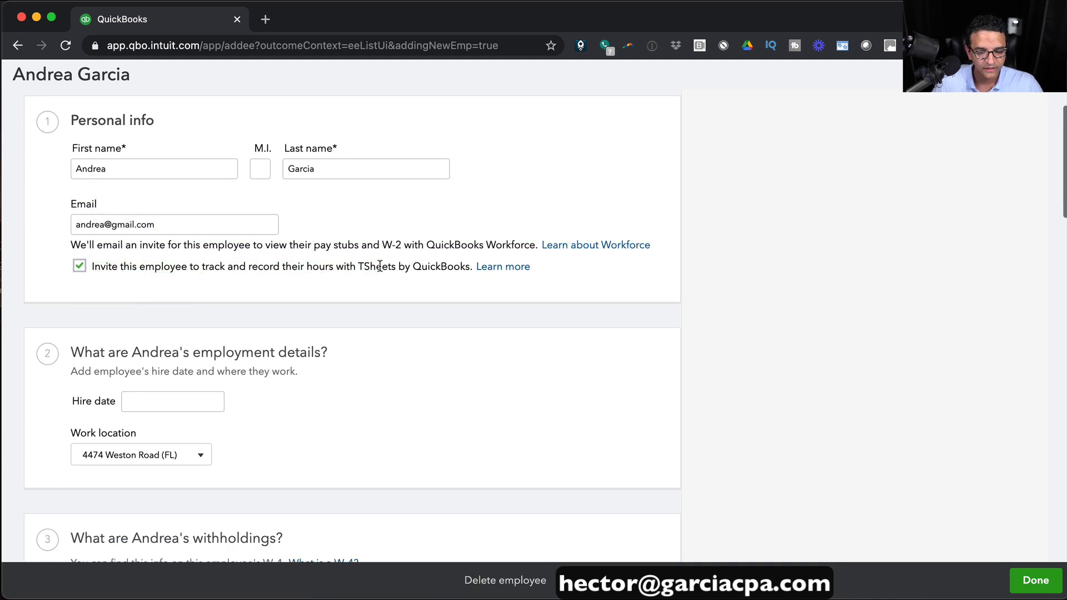
pyautogui.moveTo(383, 245); pyautogui.dragTo(461, 244)
pyautogui.scroll(-2, 248, 317)
# Set the hire date to 01/15/2021 and open the W-4 withholding form.
pyautogui.click(151, 339)
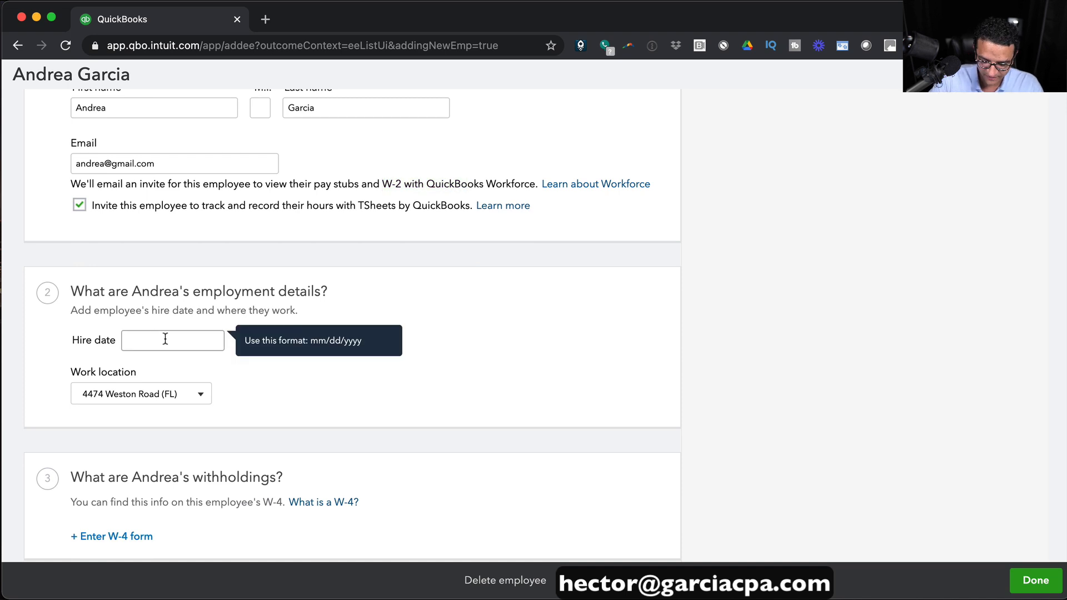
pyautogui.write('02')
pyautogui.press('BackSpace')
pyautogui.press('BackSpace')
pyautogui.press('BackSpace')
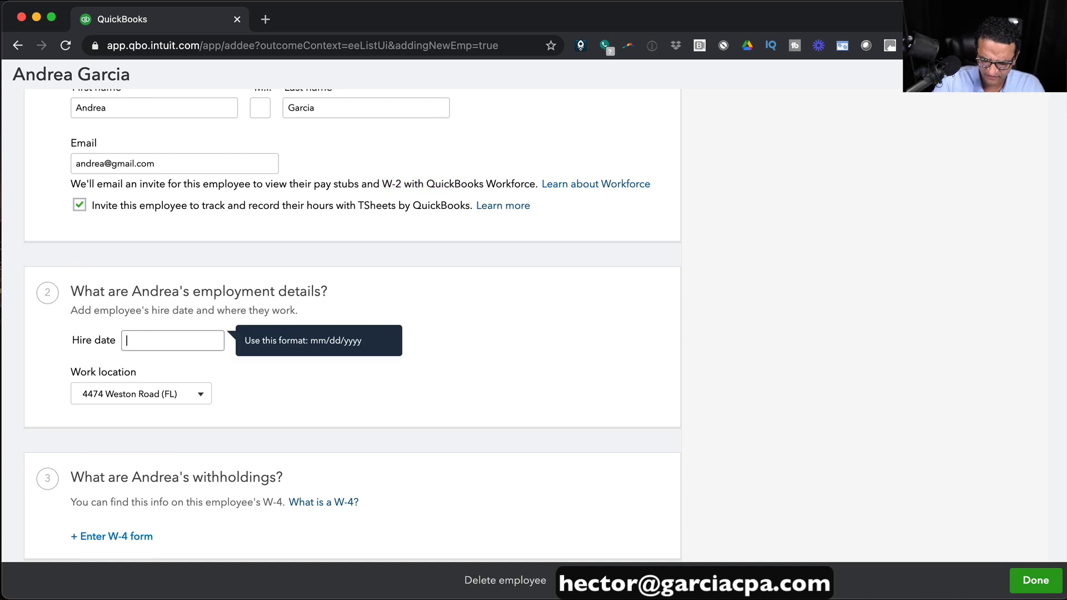
pyautogui.write('01/15/2021')
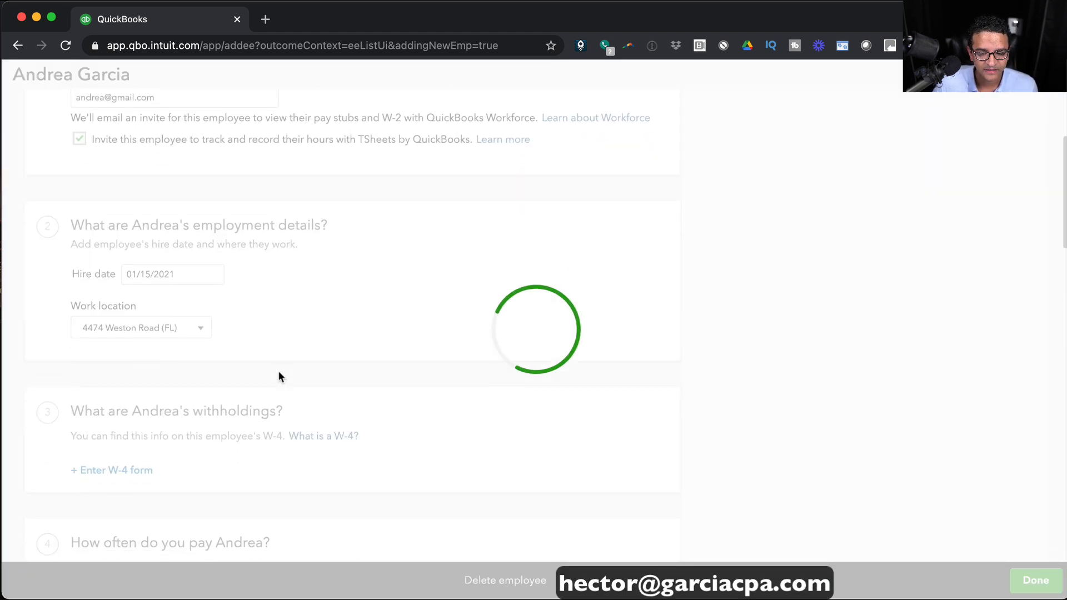
pyautogui.scroll(-5, 278, 376)
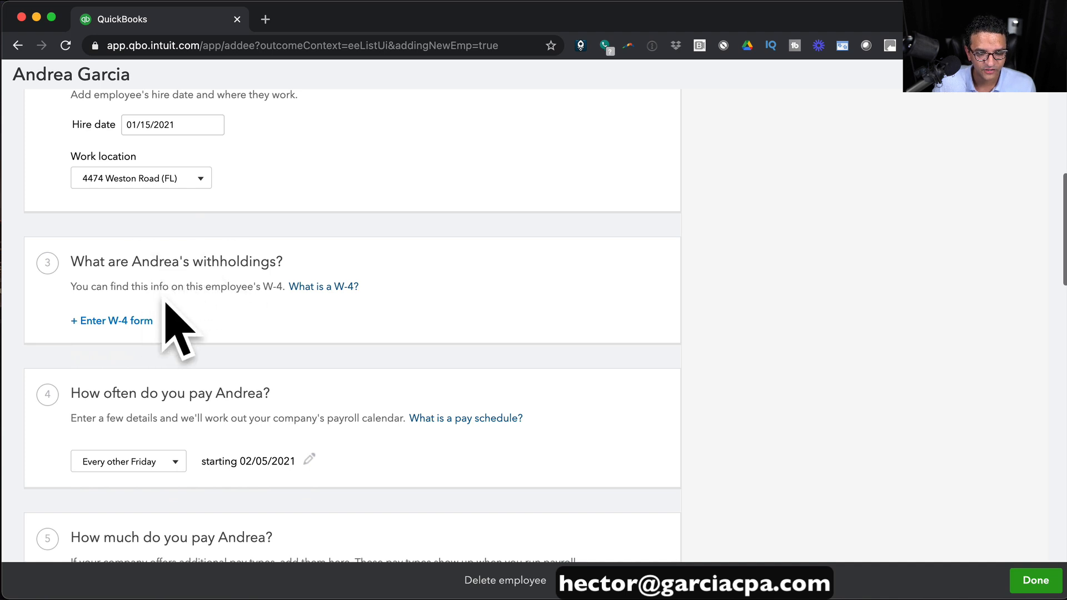
pyautogui.click(119, 323)
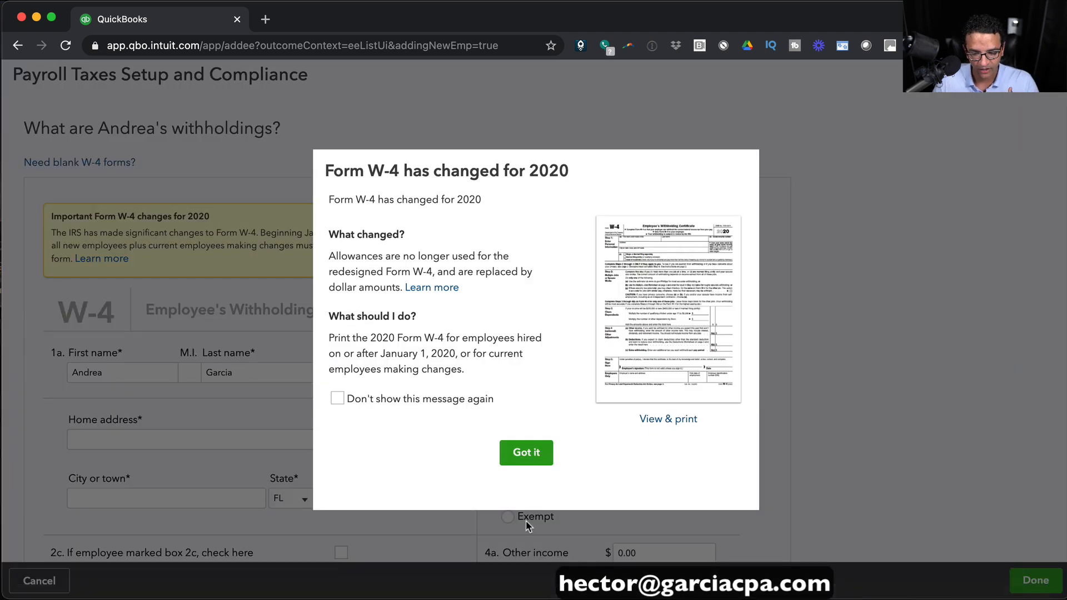
# Fill in the employee's home address from a saved entry and type their Social Security number.
pyautogui.click(530, 456)
pyautogui.scroll(-3, 187, 338)
pyautogui.click(178, 324)
pyautogui.click(139, 27)
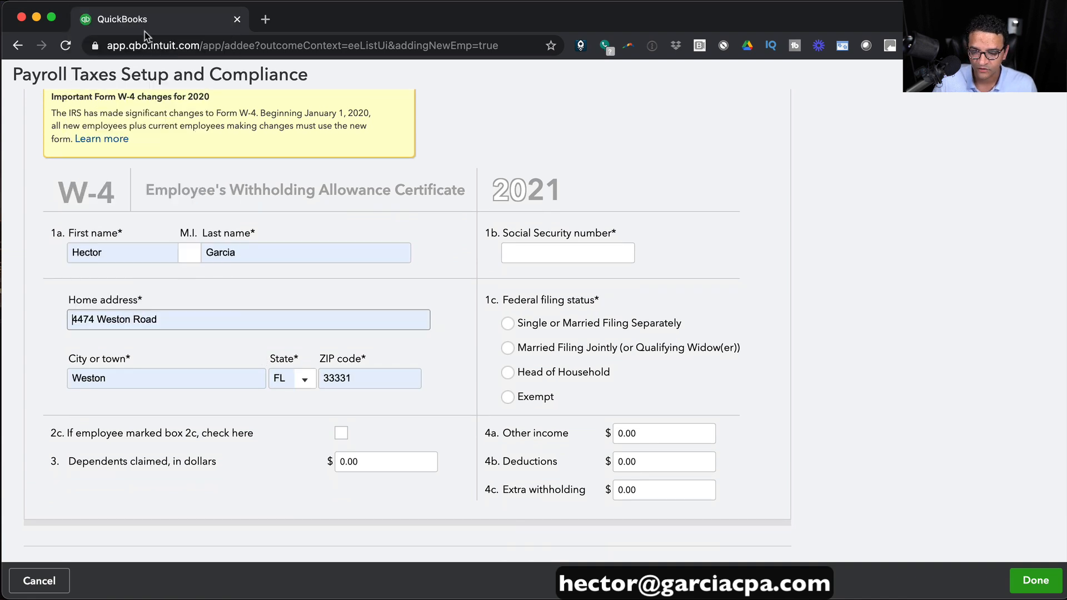
pyautogui.click(535, 257)
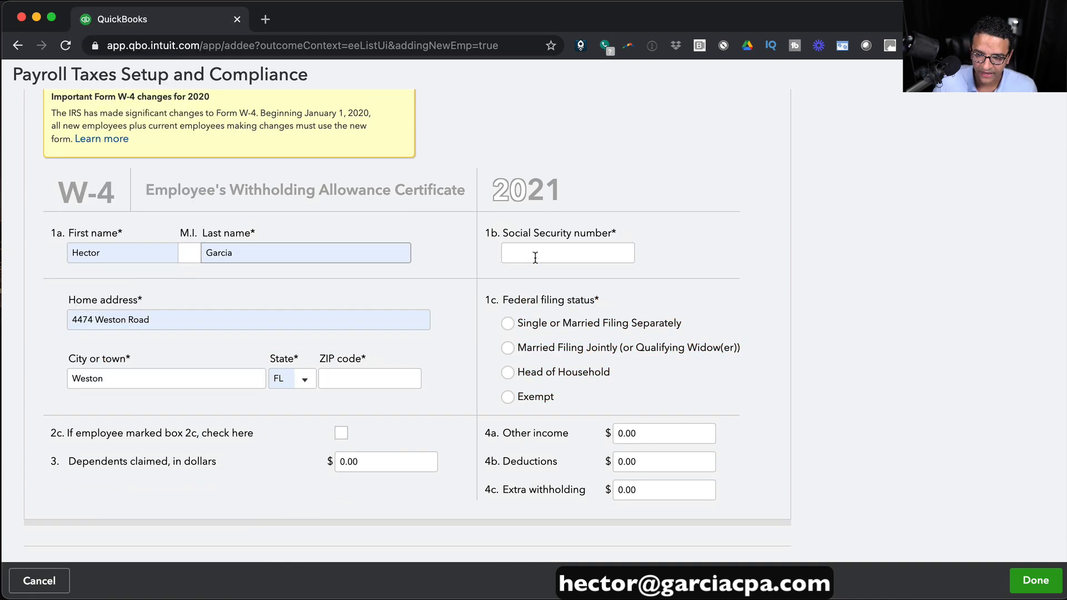
pyautogui.write('5')
pyautogui.press('BackSpace')
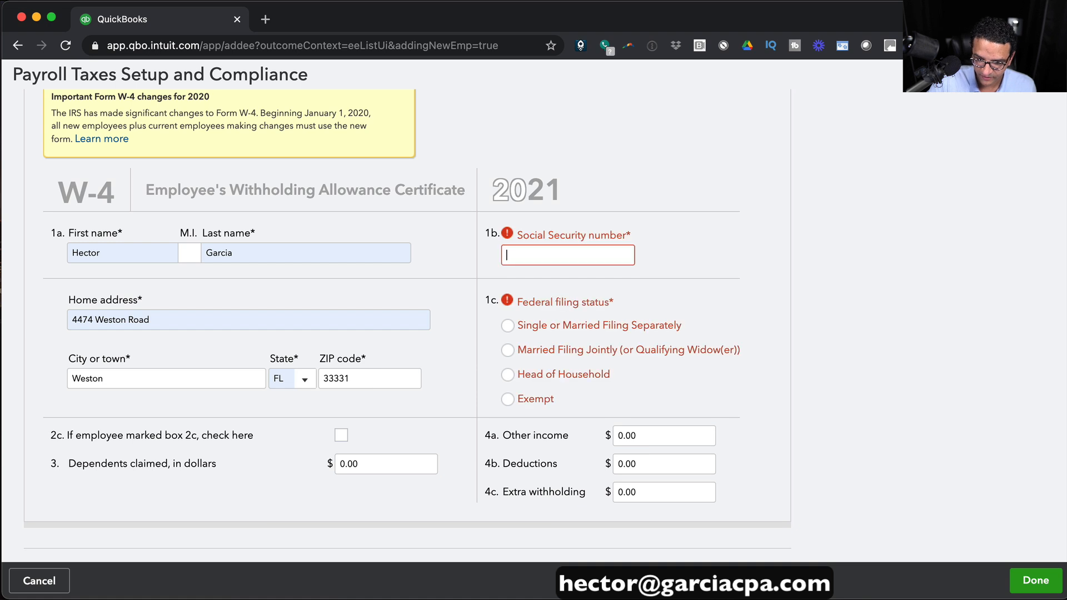
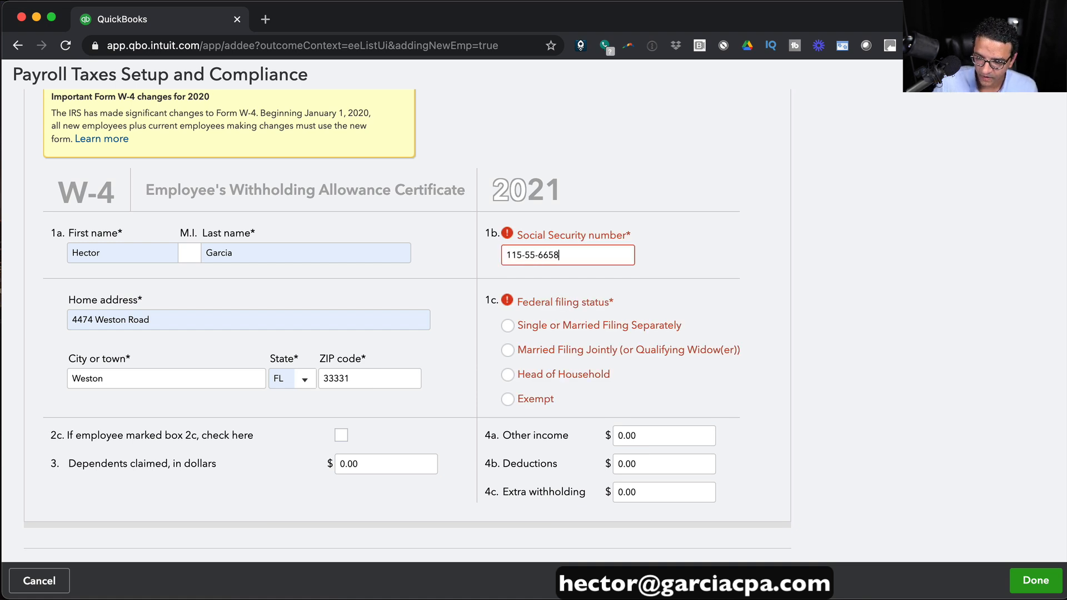
# Set filing status to Single, claim 2000.00 in dependents, and save the W-4.
pyautogui.click(506, 326)
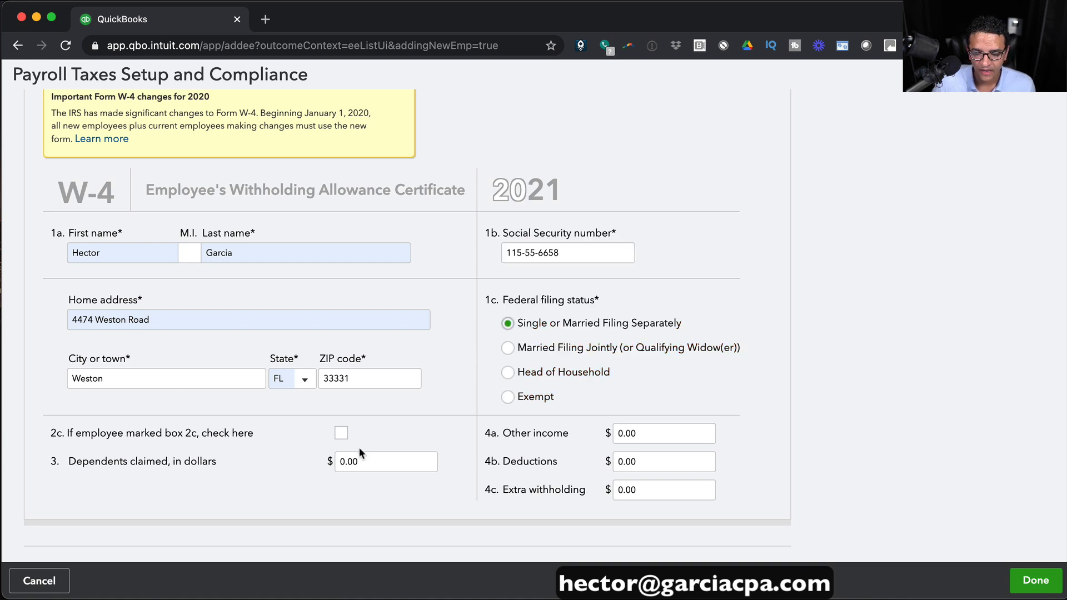
pyautogui.scroll(-3, 334, 440)
pyautogui.click(365, 402)
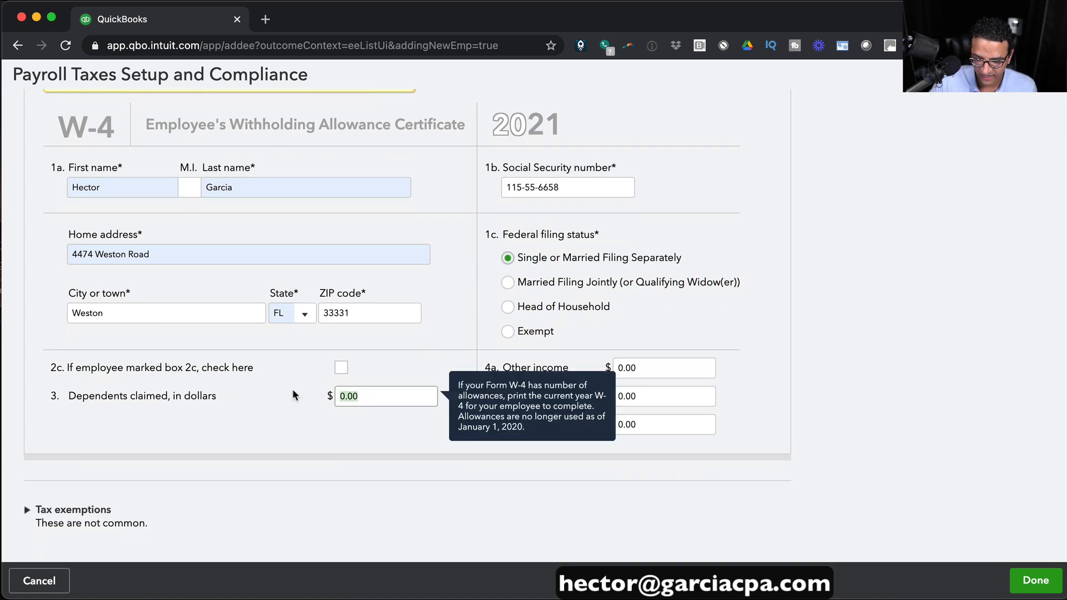
pyautogui.write('20')
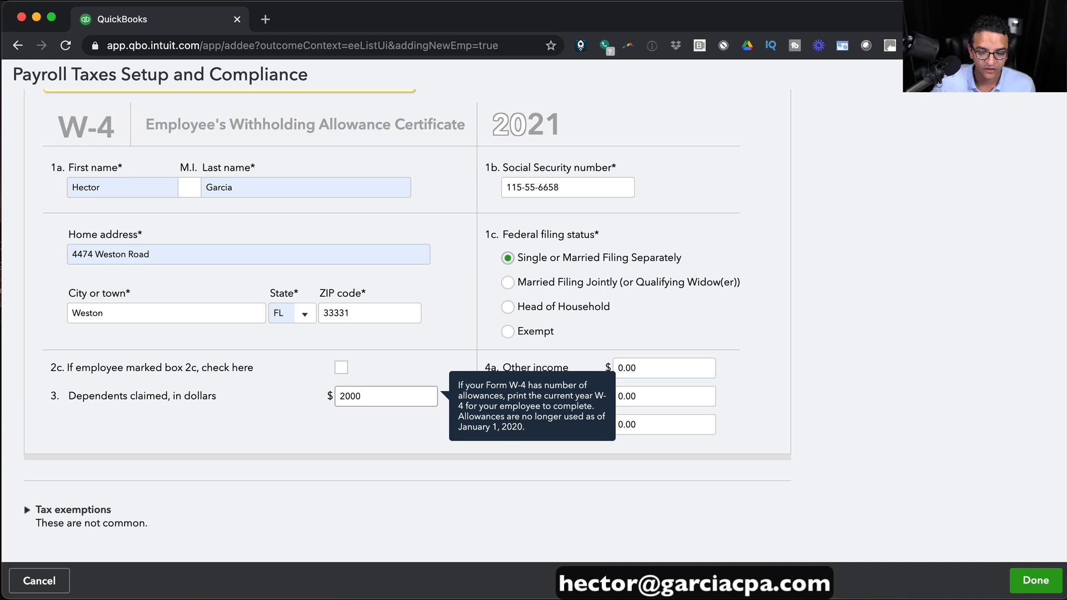
pyautogui.write('00')
pyautogui.click(246, 426)
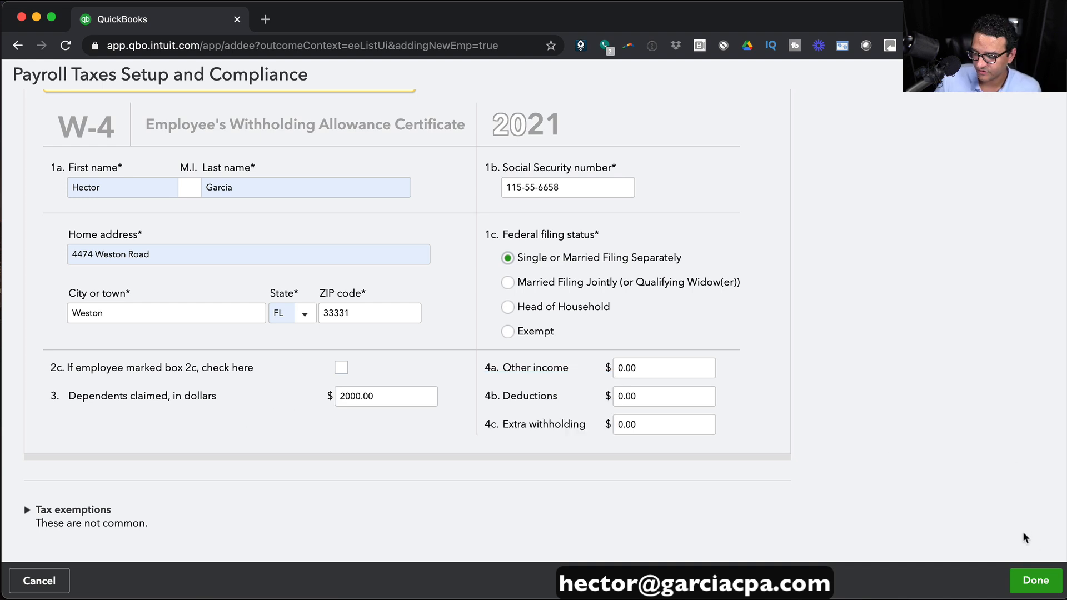
pyautogui.click(1032, 578)
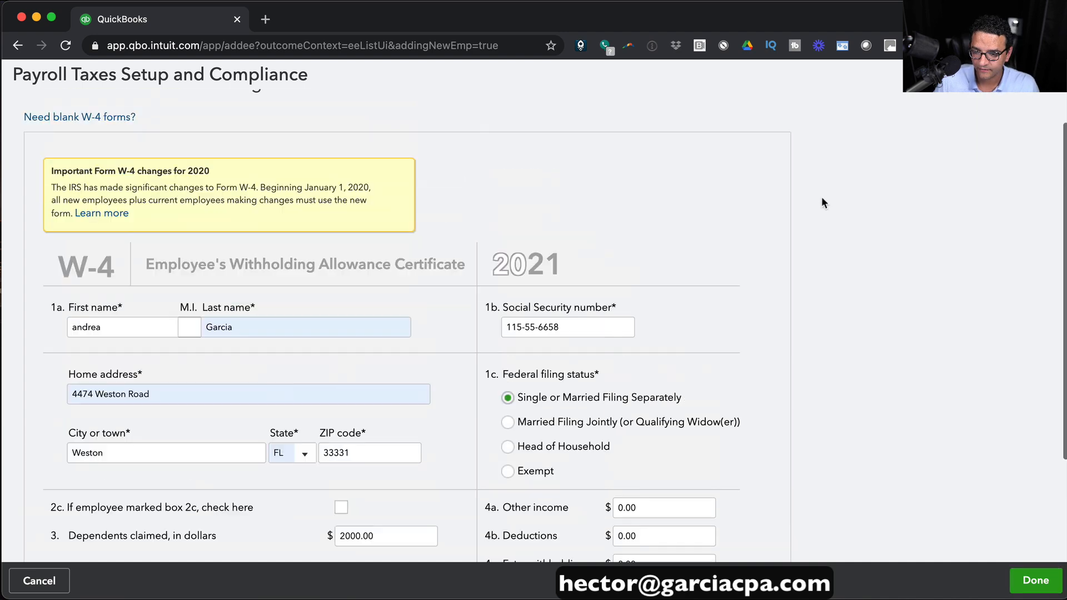
pyautogui.scroll(-3, 823, 198)
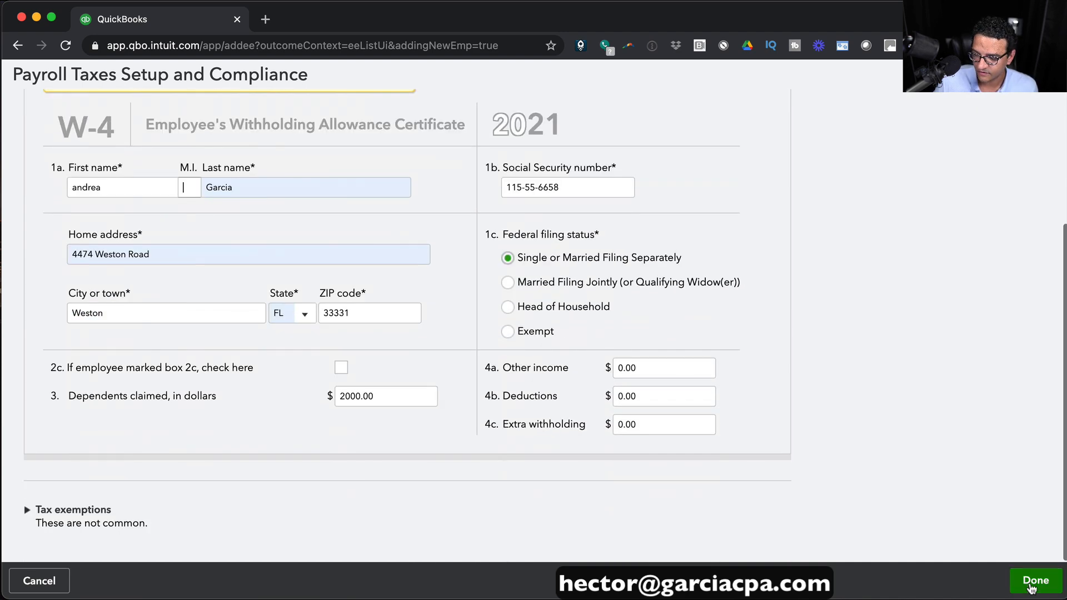
pyautogui.click(1032, 582)
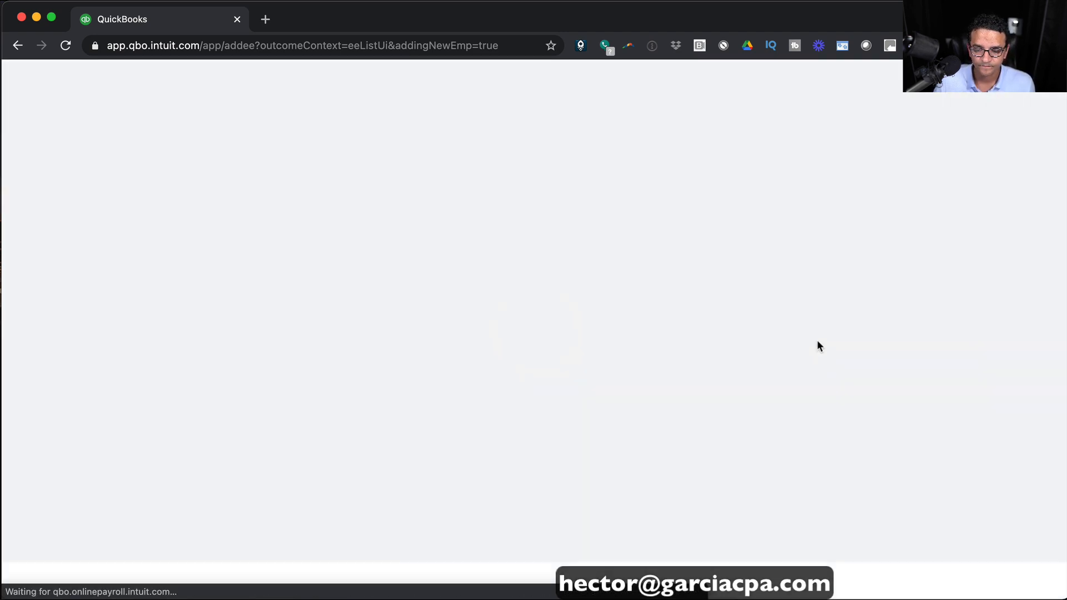
# Check the pay schedule options, keeping the Every other Friday schedule.
pyautogui.scroll(-8, 491, 354)
pyautogui.scroll(-3, 505, 351)
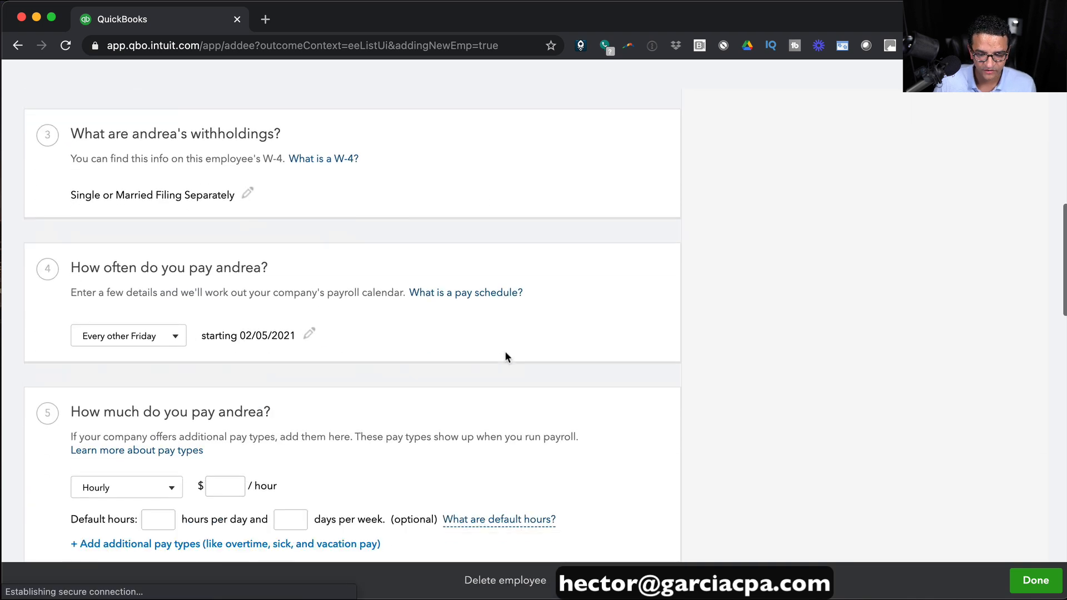
pyautogui.scroll(1, 505, 345)
pyautogui.click(135, 282)
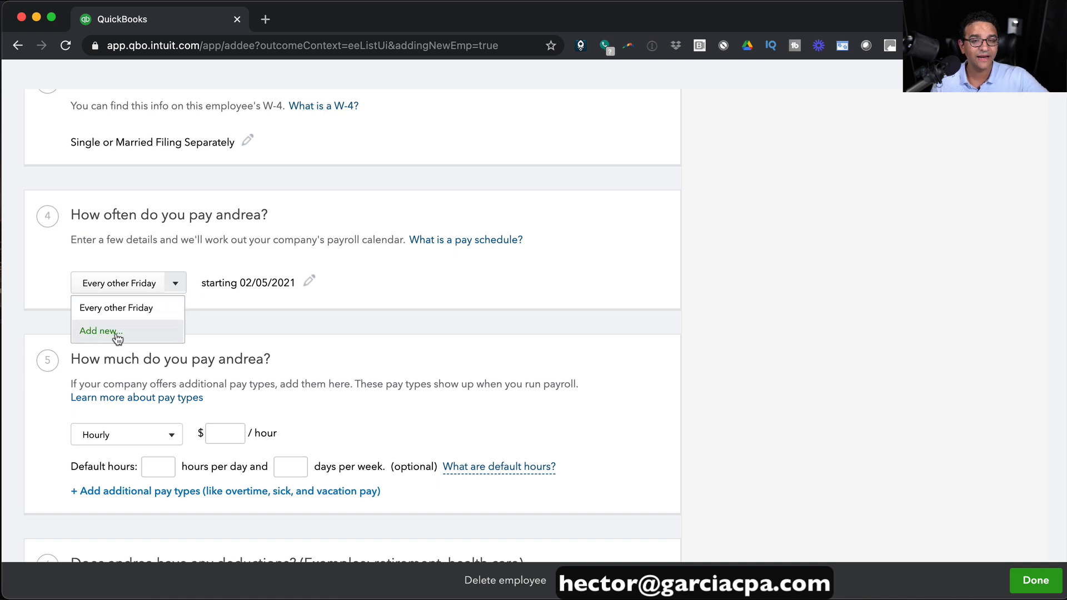
pyautogui.click(582, 287)
# Switch the employee's pay from hourly to a $52,000 yearly salary.
pyautogui.scroll(-2, 398, 352)
pyautogui.click(139, 378)
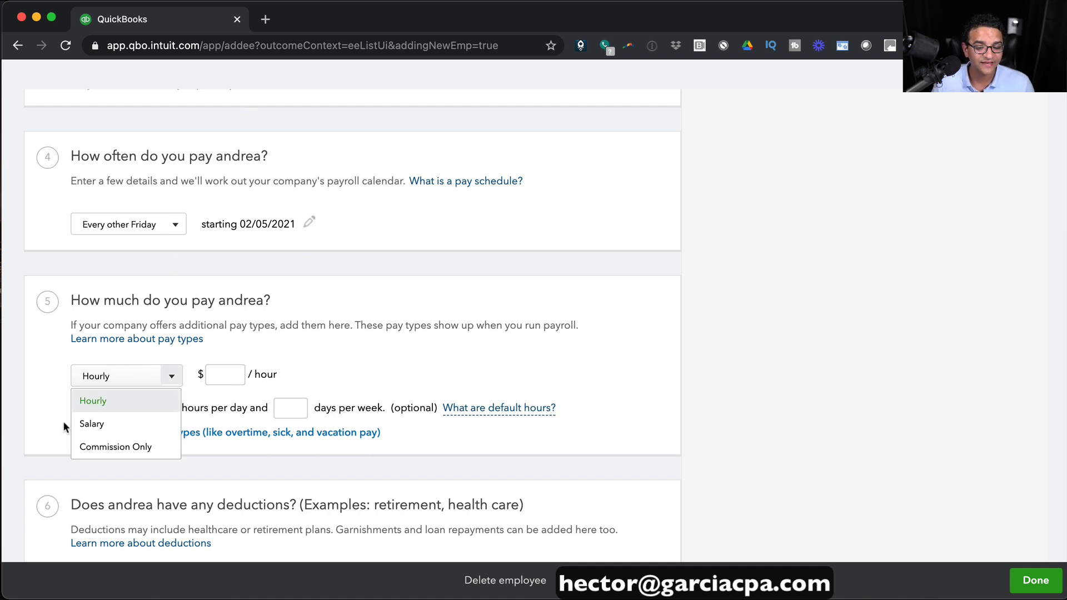
pyautogui.click(94, 424)
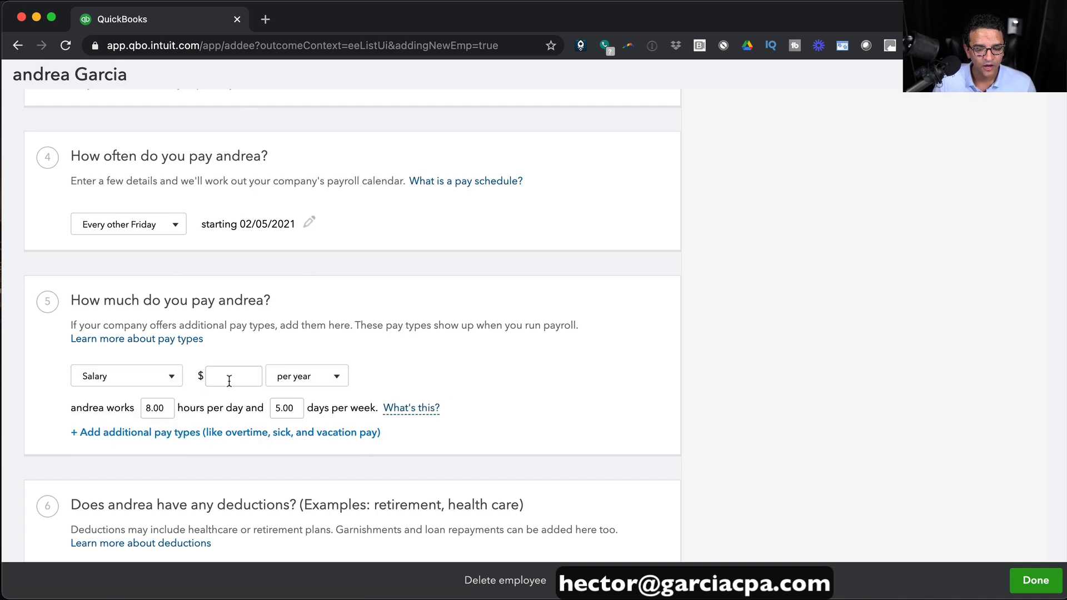
pyautogui.click(334, 377)
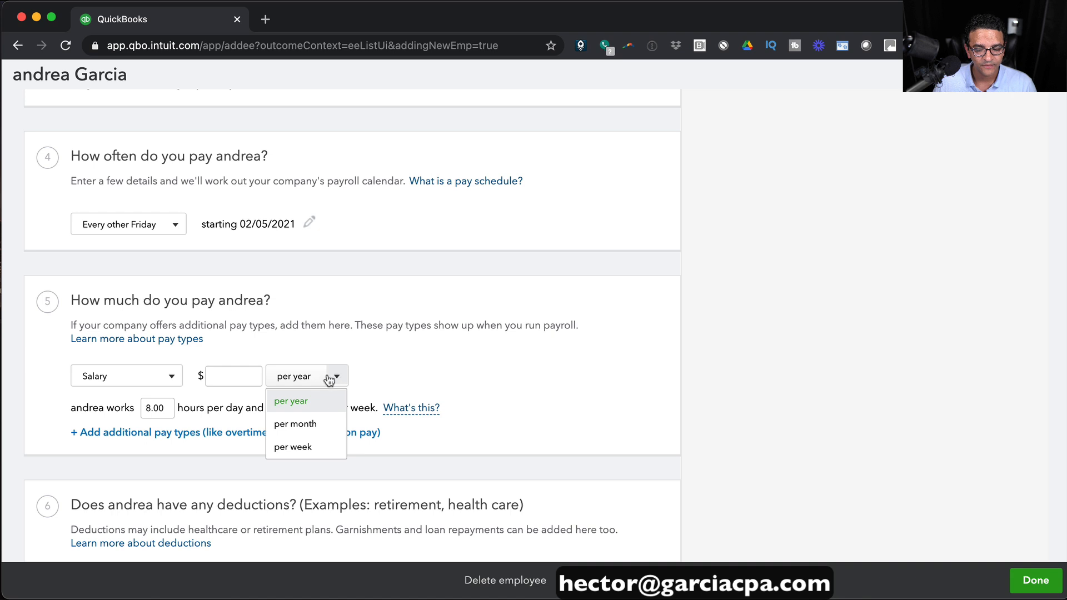
pyautogui.click(236, 374)
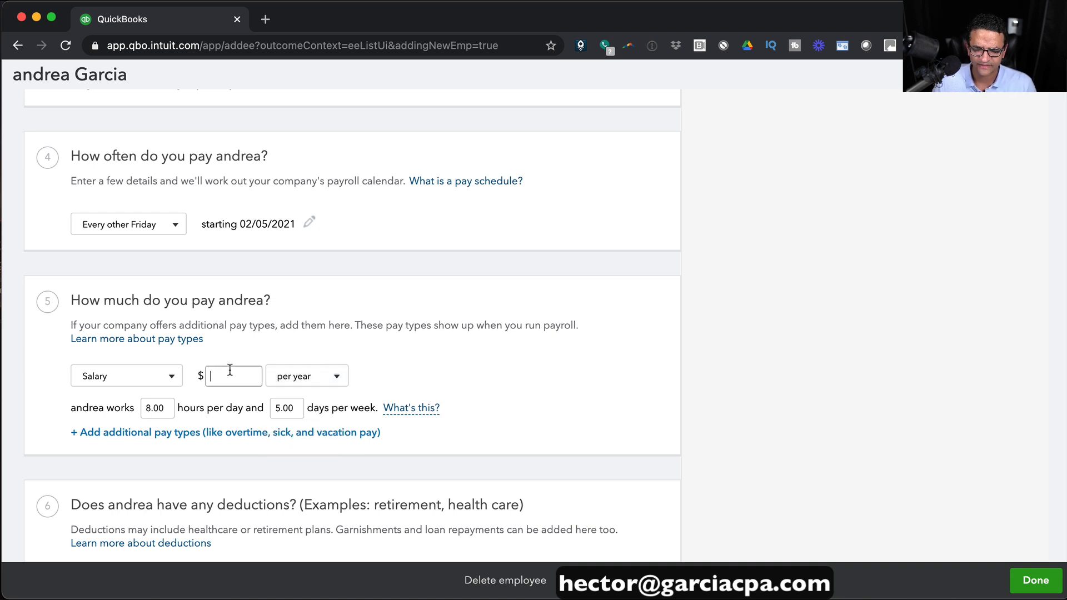
pyautogui.write('52000')
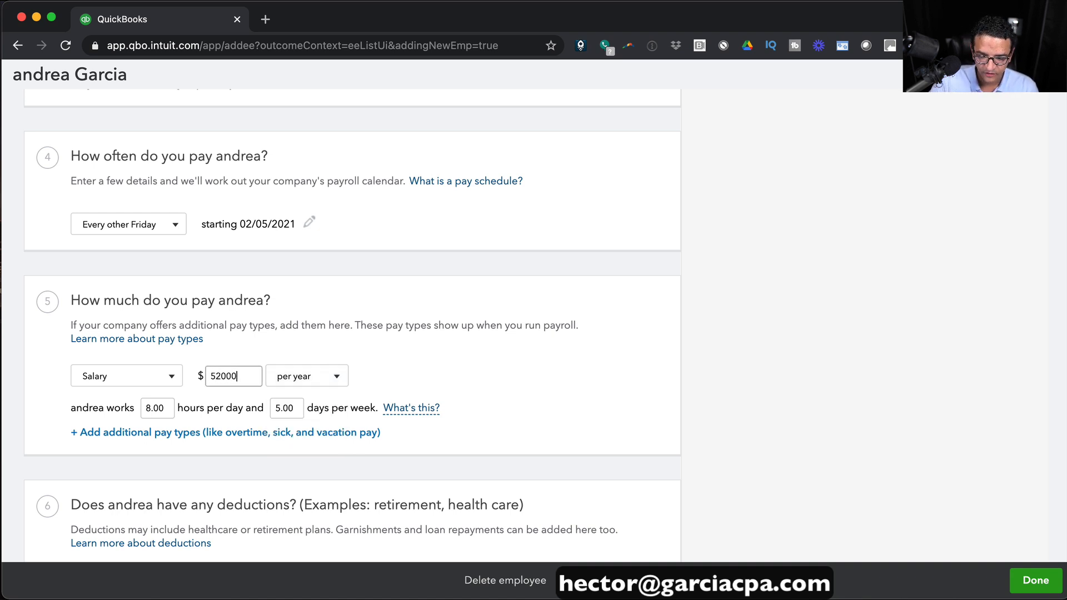
pyautogui.click(432, 363)
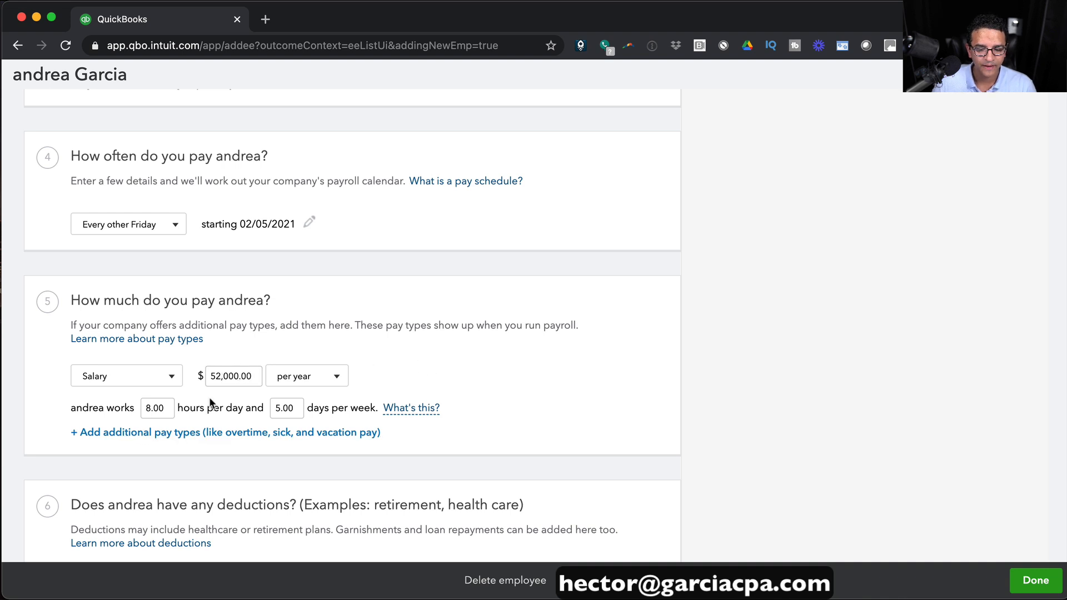
pyautogui.scroll(-1, 209, 402)
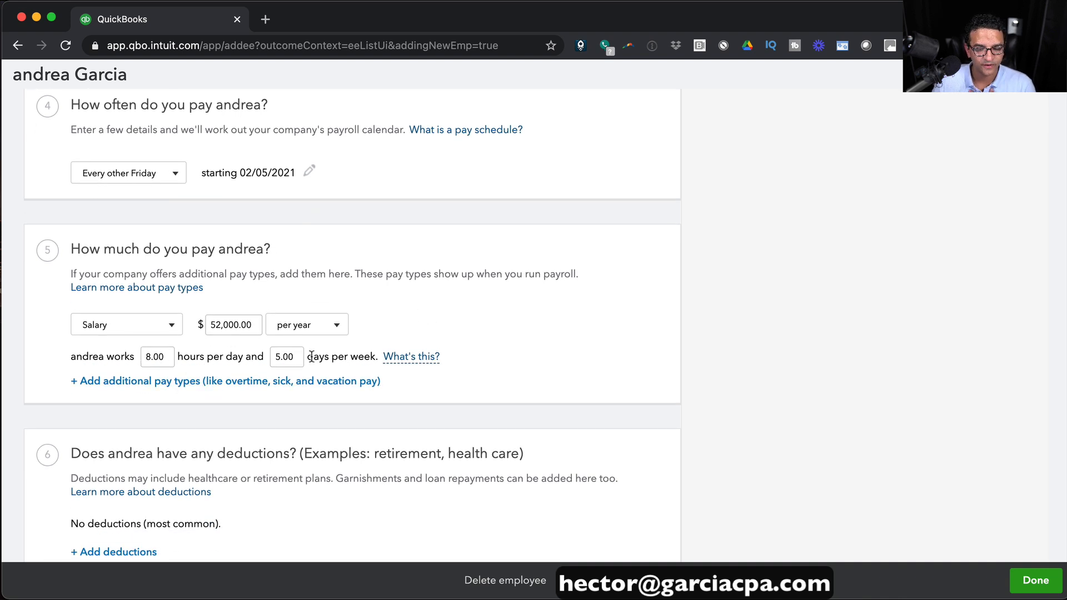
pyautogui.scroll(-1, 223, 361)
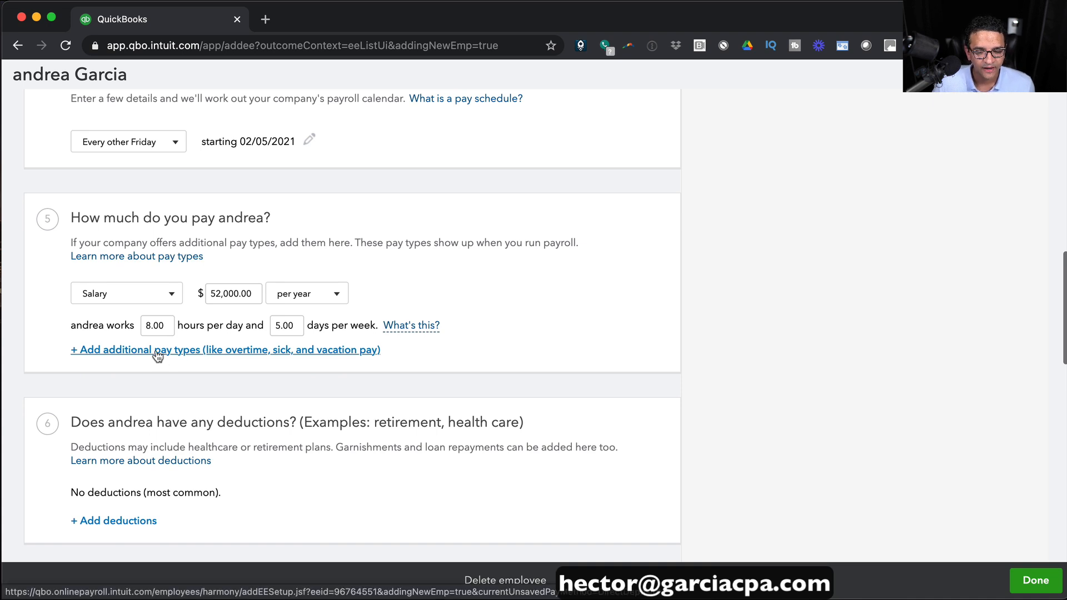
pyautogui.click(157, 353)
# Add Overtime Pay and paid time off accruing each pay period, 4 hours per year, maximum 16.
pyautogui.scroll(-3, 354, 328)
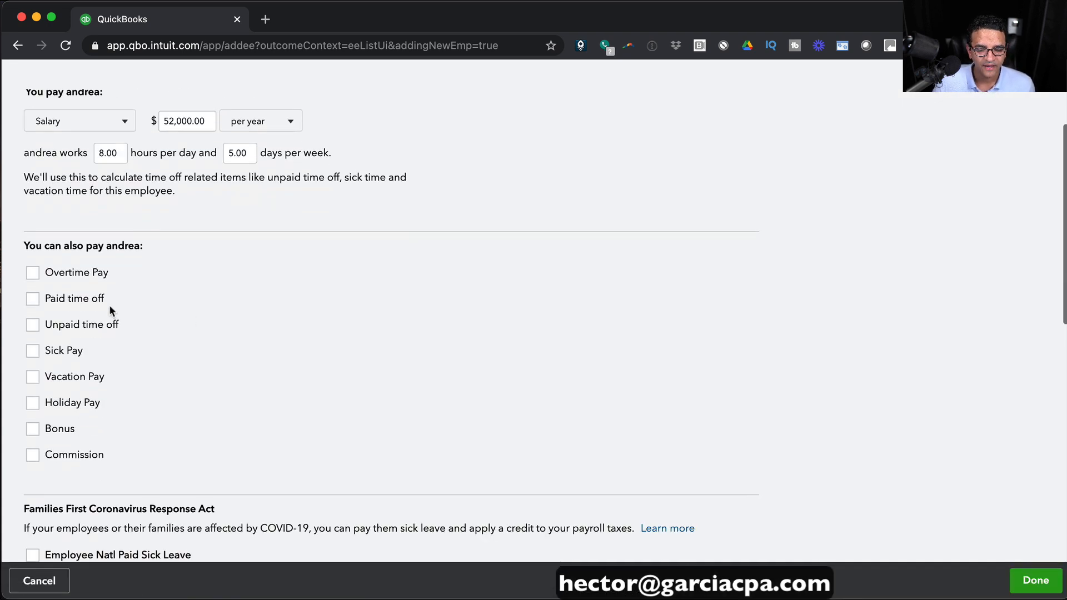
pyautogui.click(31, 272)
pyautogui.scroll(-2, 137, 284)
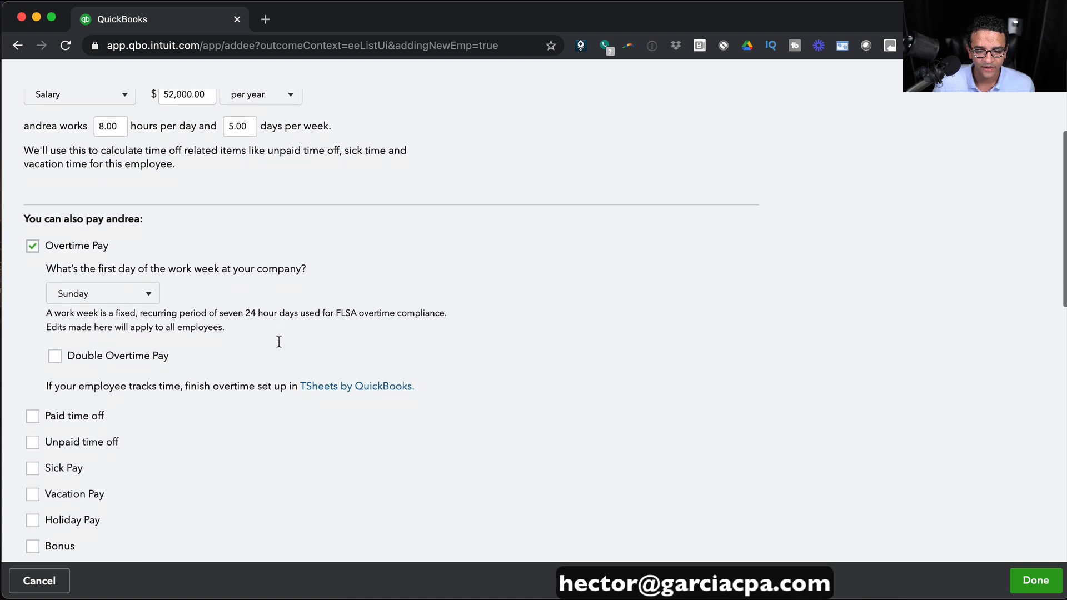
pyautogui.scroll(-4, 402, 304)
pyautogui.click(48, 281)
pyautogui.click(167, 349)
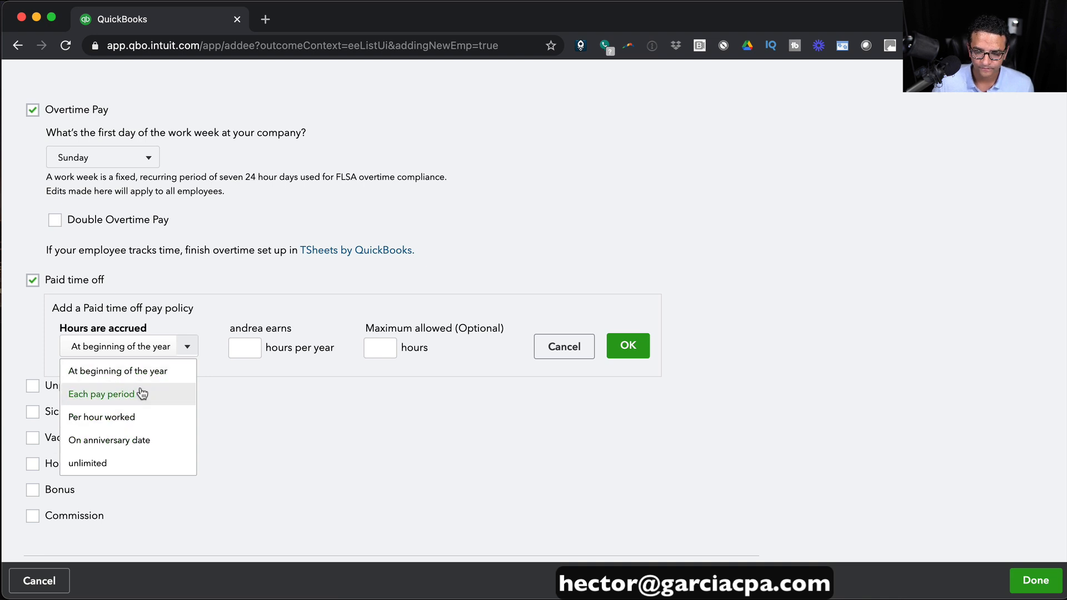
pyautogui.click(123, 400)
pyautogui.click(238, 348)
pyautogui.write('4')
pyautogui.click(382, 347)
pyautogui.write('16')
# Add Vacation Pay accruing on the anniversary date, 40 hours per year, maximum 160, and save both policies.
pyautogui.click(34, 437)
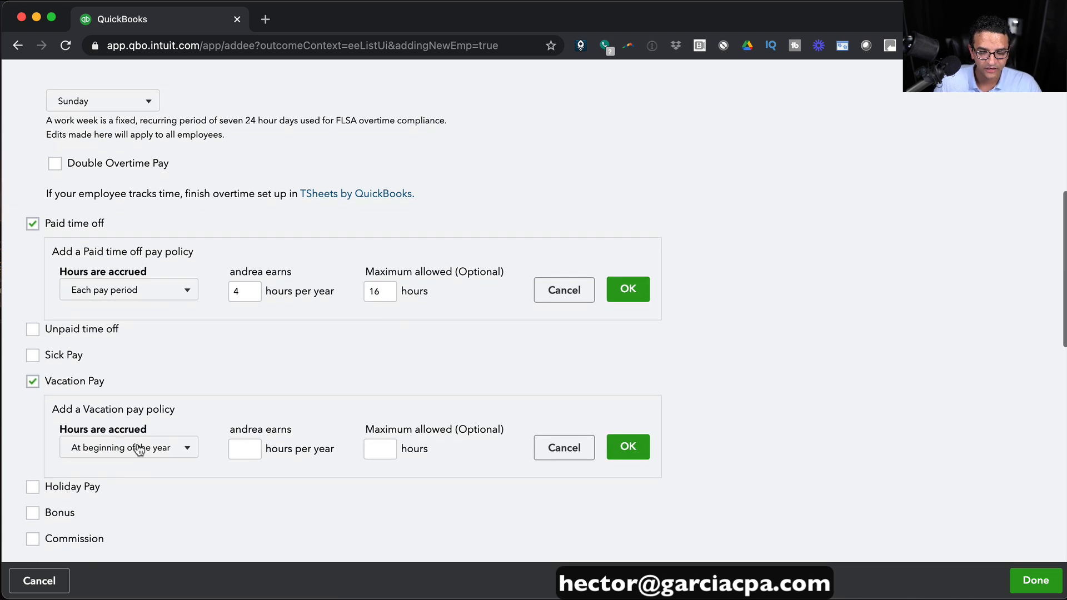
pyautogui.click(138, 446)
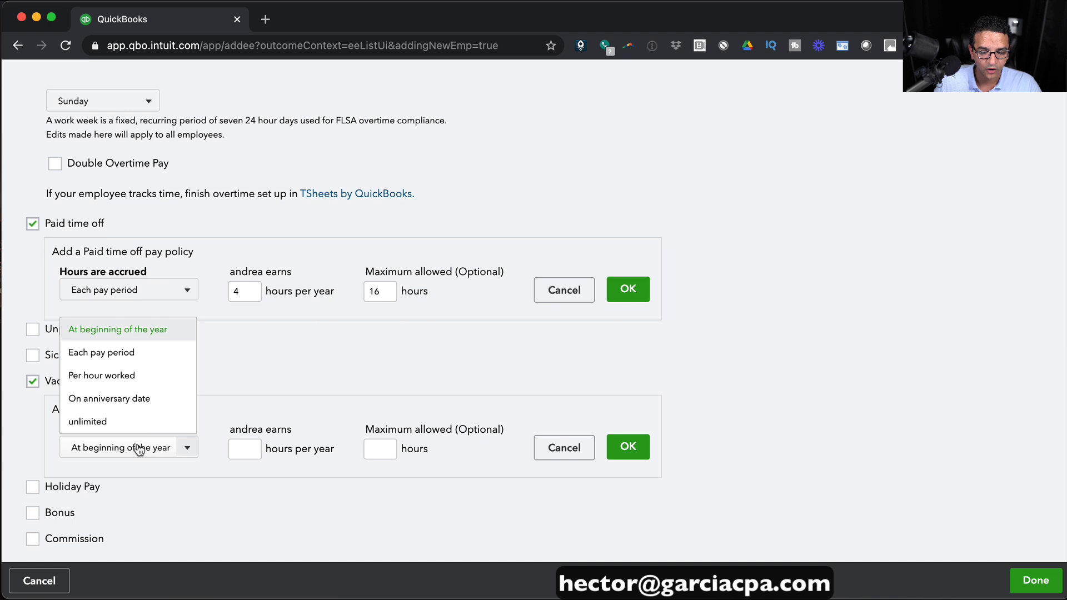
pyautogui.click(109, 400)
pyautogui.click(247, 448)
pyautogui.write('40')
pyautogui.press('Tab')
pyautogui.write('160')
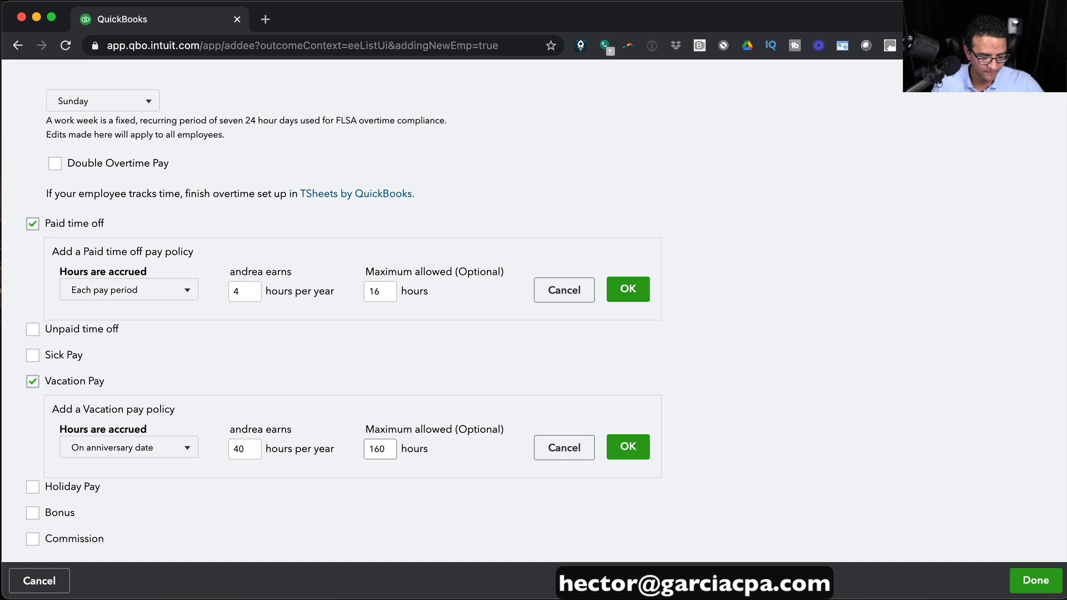
pyautogui.press('Tab')
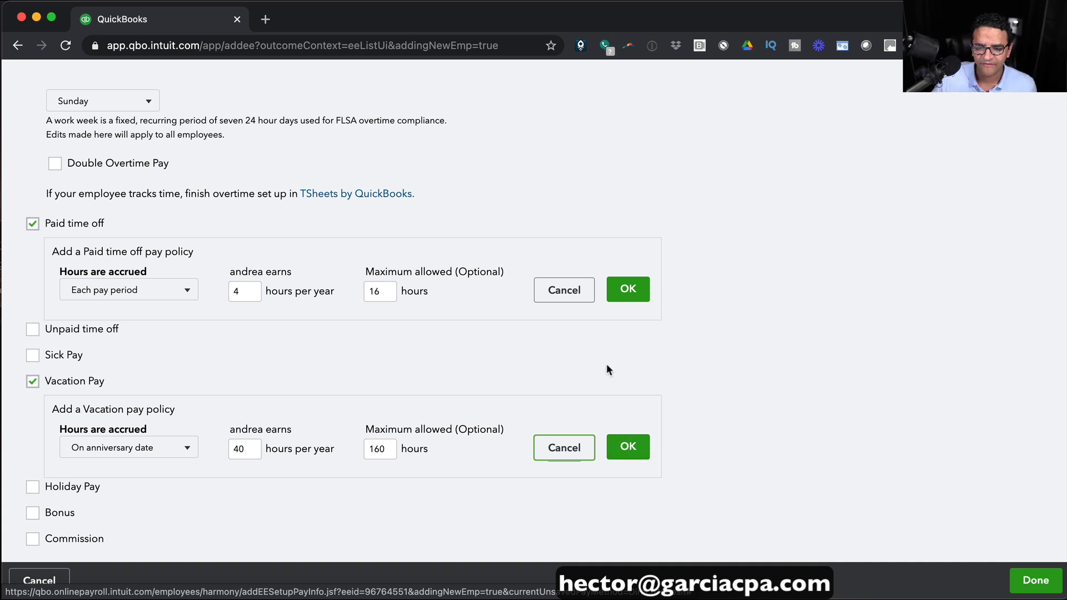
pyautogui.click(639, 294)
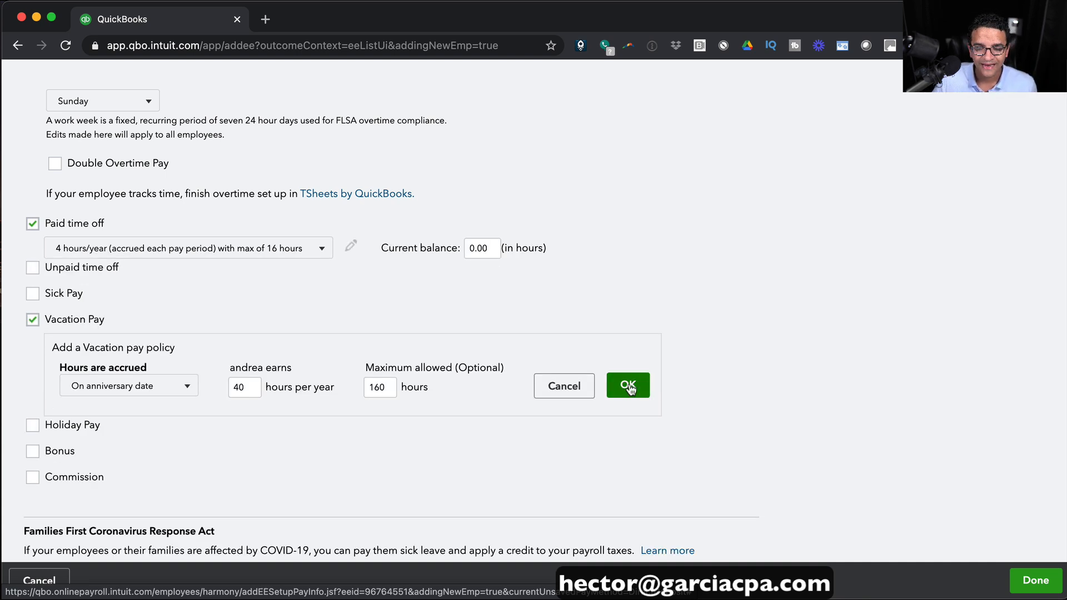
pyautogui.click(629, 384)
# Set the paid time off current balance to 8 hours, add Bonus pay, and save the pay types.
pyautogui.scroll(-1, 639, 388)
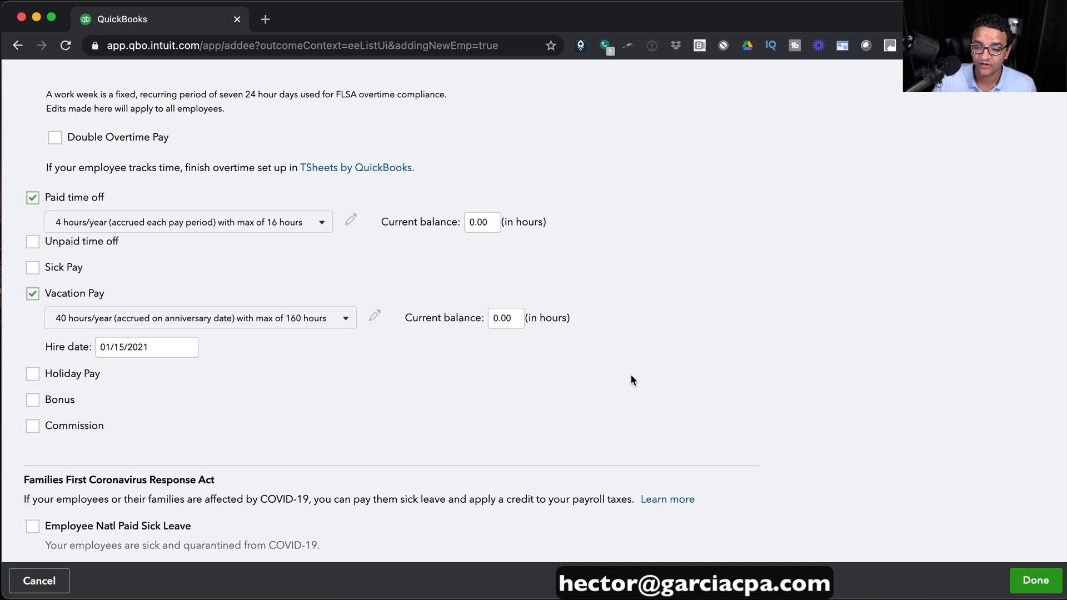
pyautogui.scroll(4, 499, 272)
pyautogui.click(482, 320)
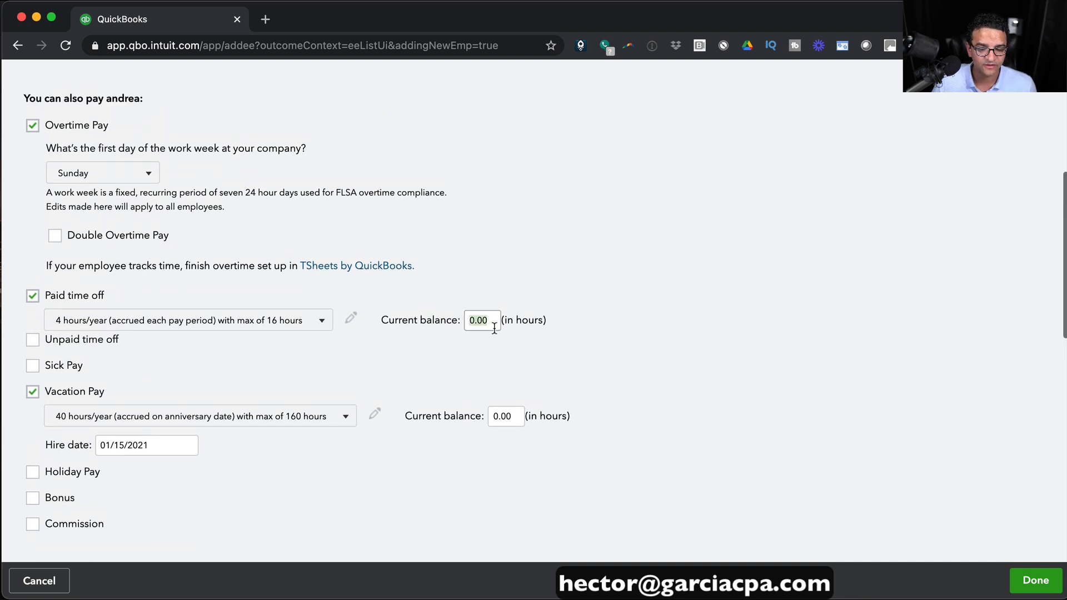
pyautogui.write('8')
pyautogui.click(532, 354)
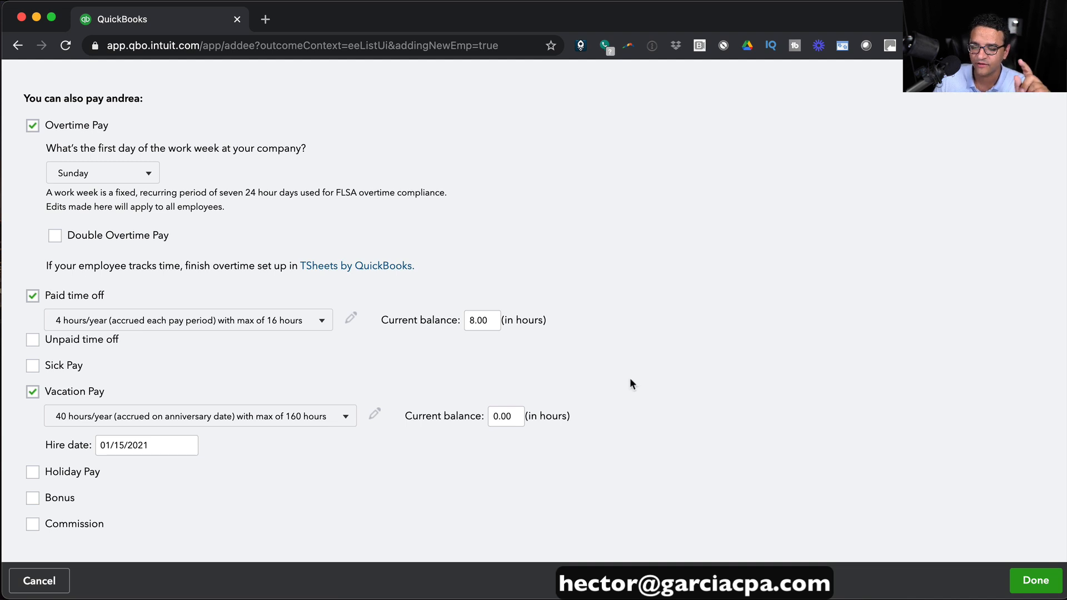
pyautogui.scroll(-3, 635, 372)
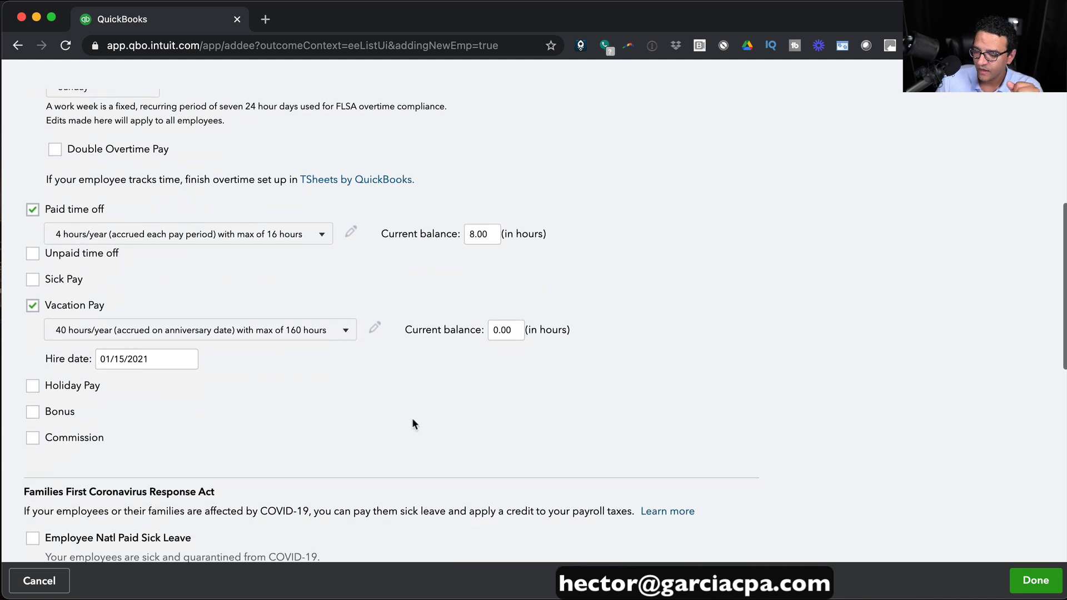
pyautogui.scroll(-2, 497, 402)
pyautogui.click(34, 351)
pyautogui.scroll(-2, 938, 507)
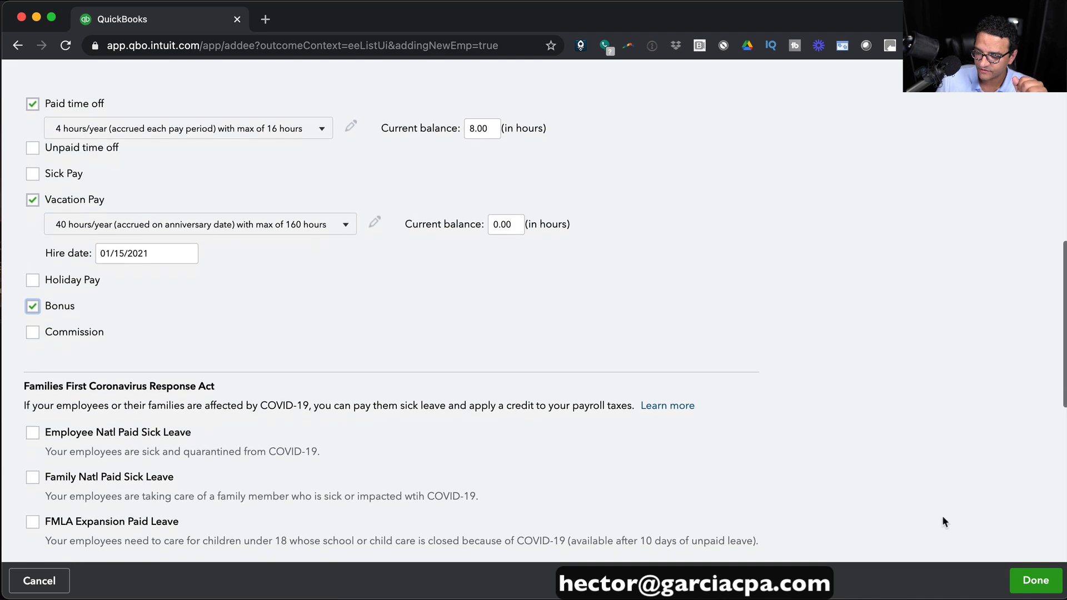
pyautogui.click(1035, 580)
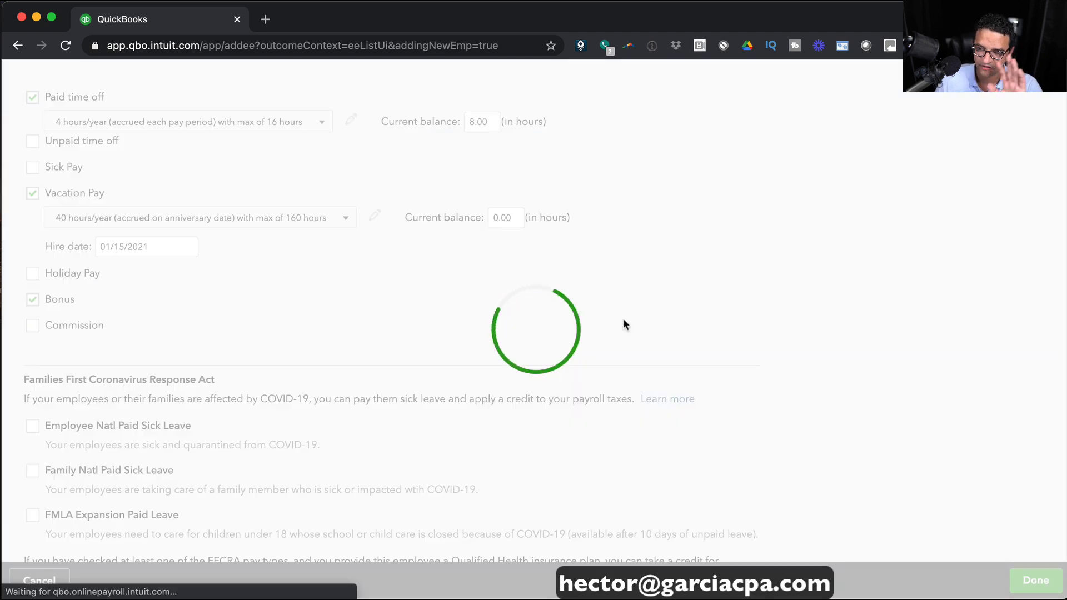
# Start a new deduction/contribution of type Health Insurance, kind Medical Insurance.
pyautogui.scroll(-10, 445, 331)
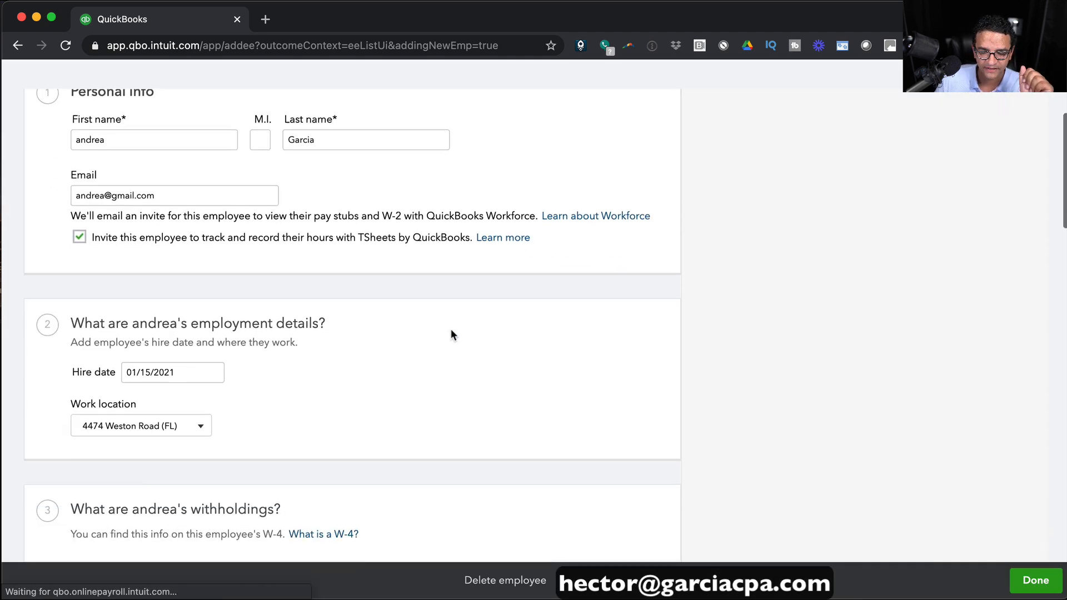
pyautogui.scroll(-5, 461, 328)
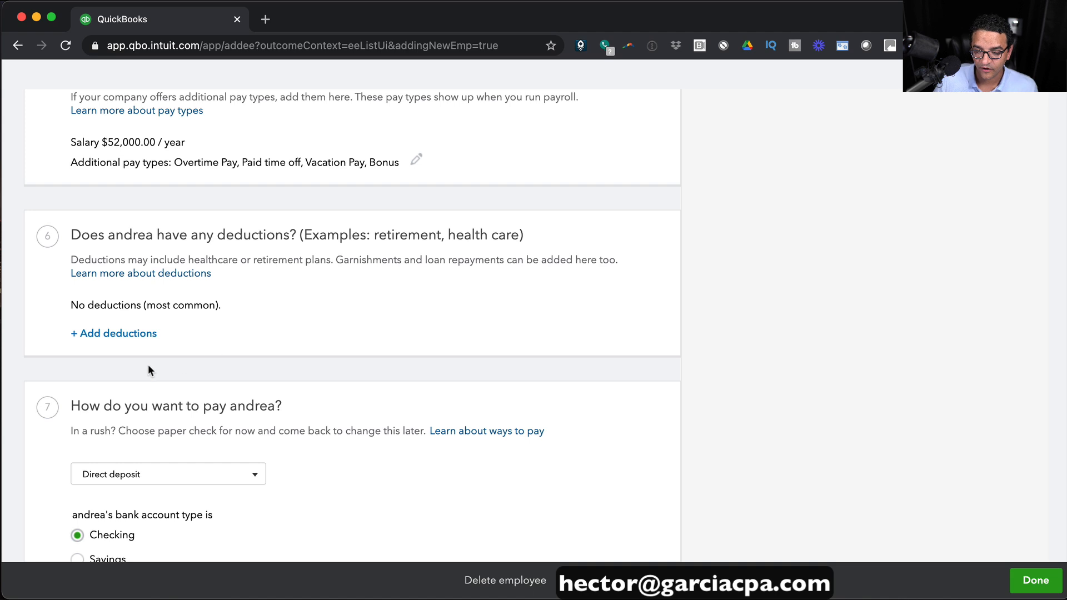
pyautogui.click(118, 335)
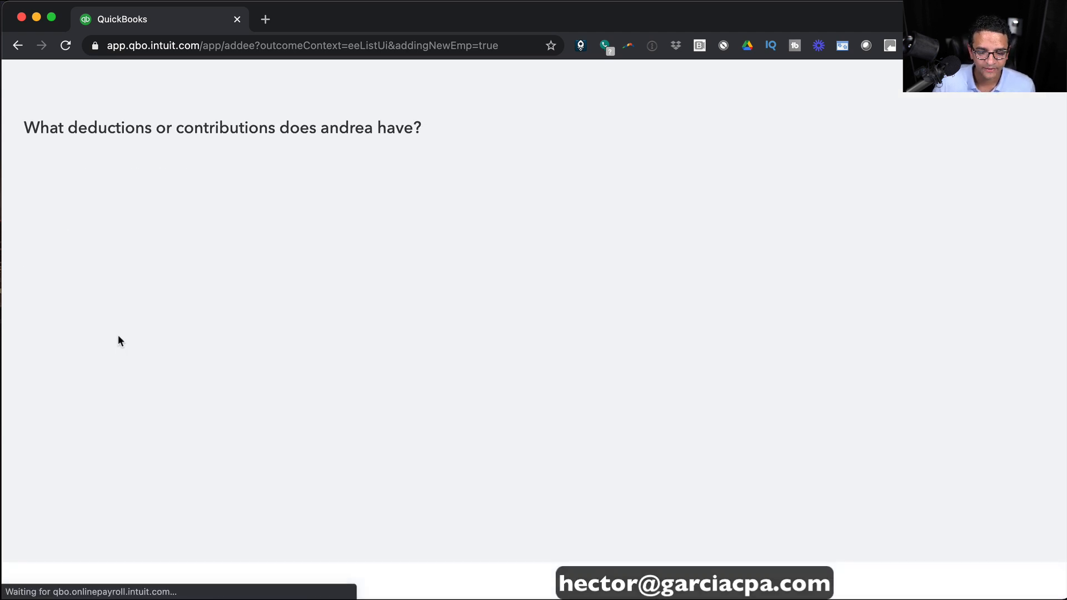
pyautogui.click(120, 195)
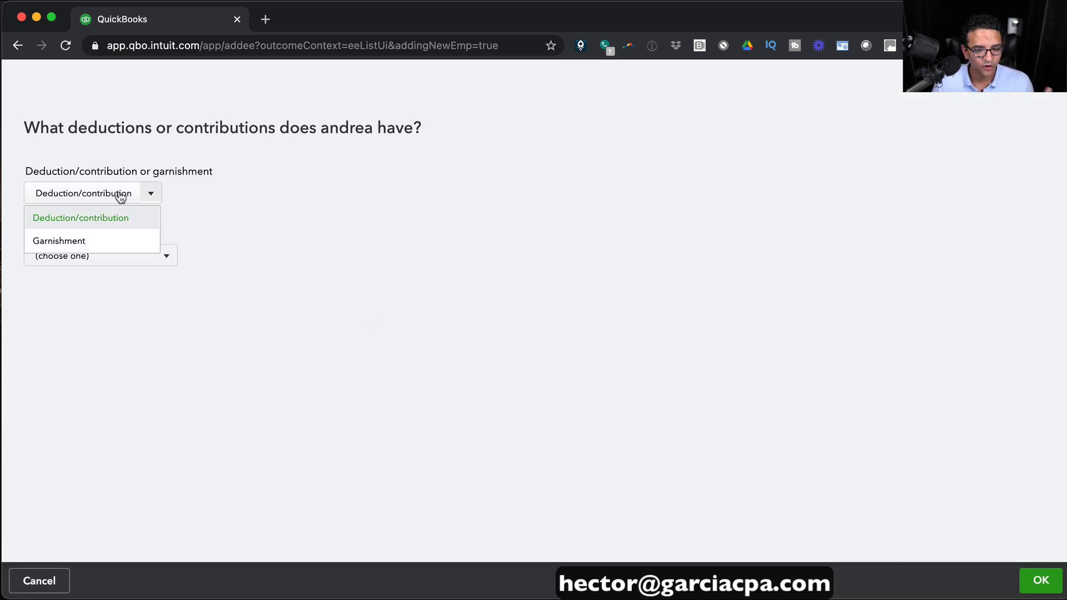
pyautogui.click(105, 223)
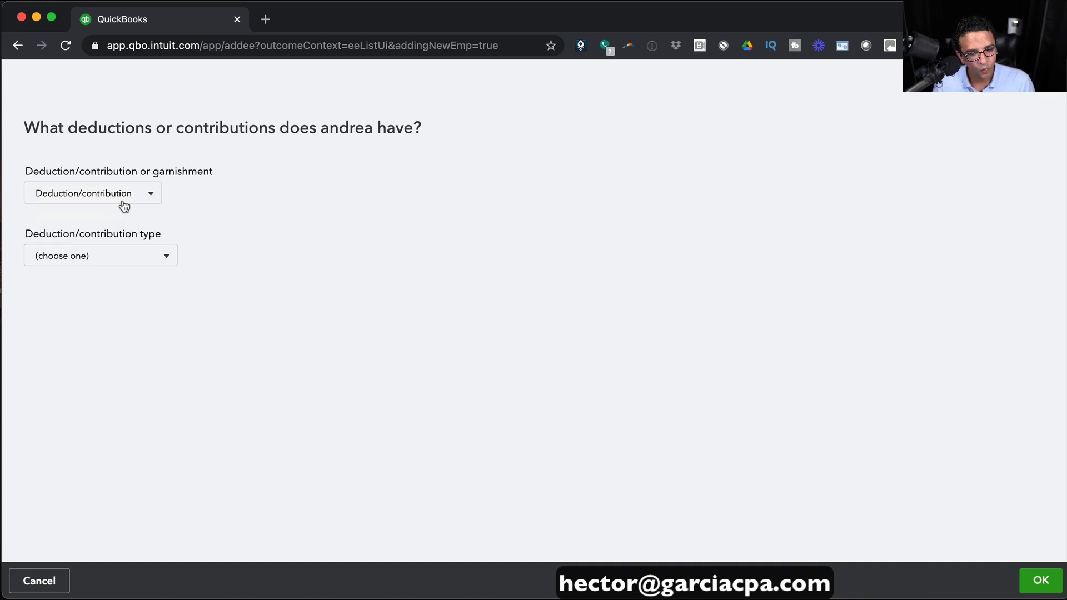
pyautogui.click(165, 257)
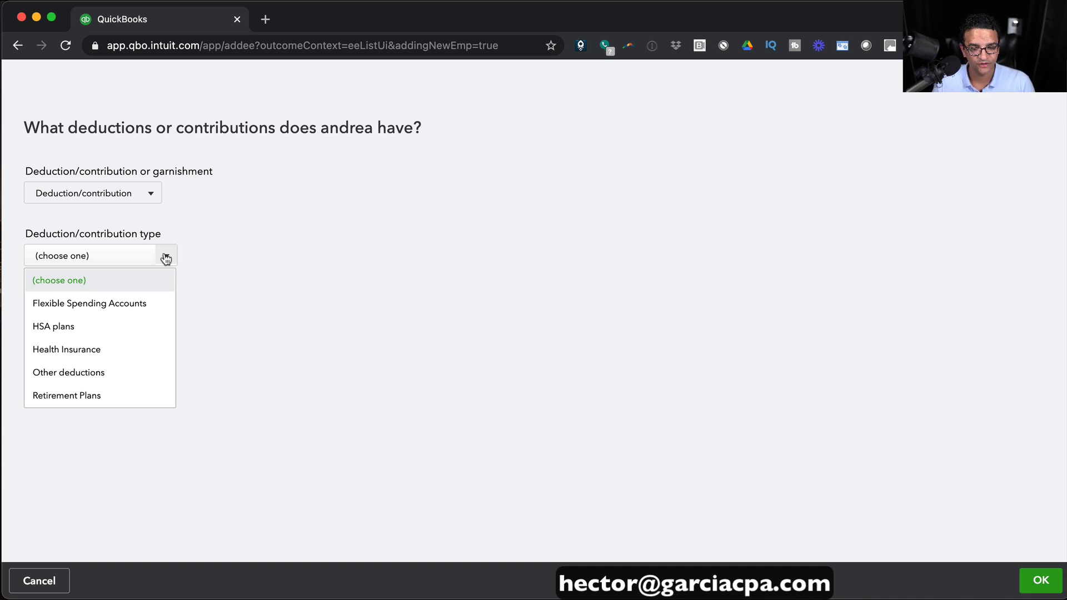
pyautogui.click(88, 350)
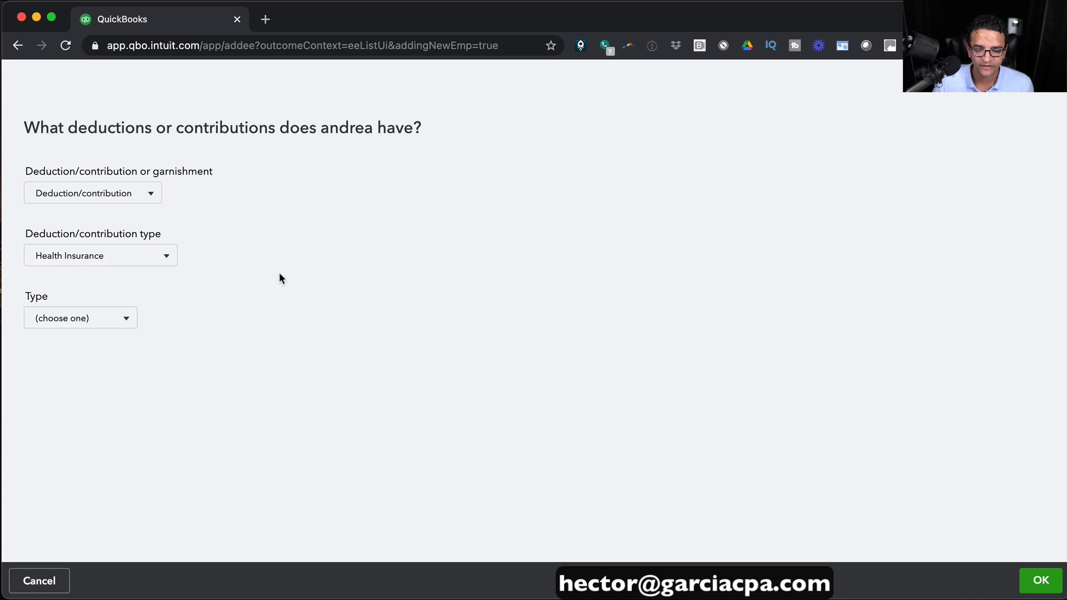
pyautogui.click(91, 318)
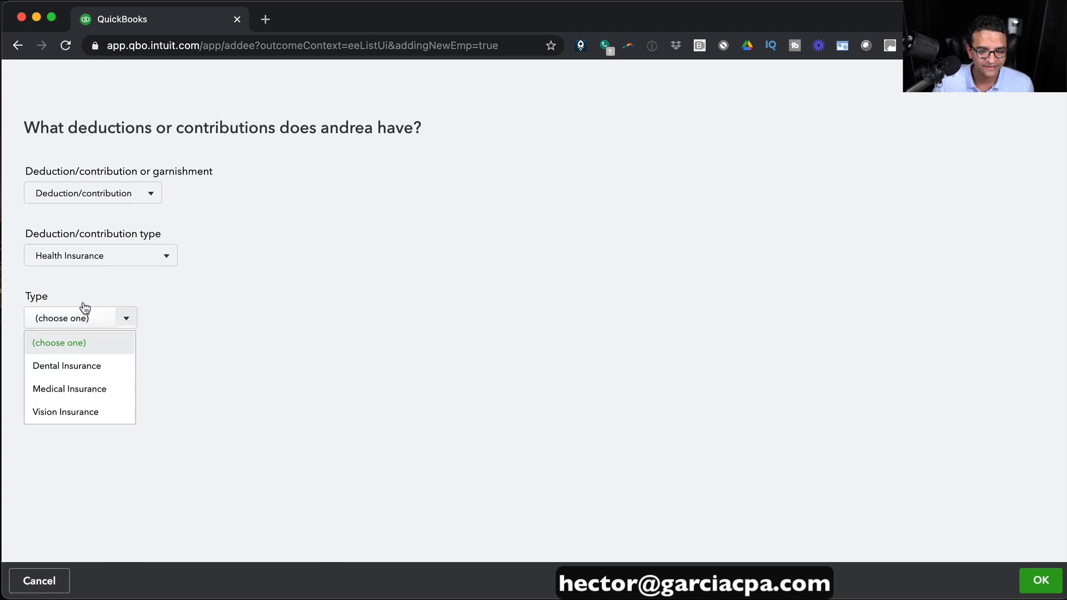
pyautogui.click(84, 396)
pyautogui.scroll(-4, 286, 378)
# Replace the provider name AETNA with BLUE CROSS BLUE SHIELD in the paycheck provider field.
pyautogui.click(74, 244)
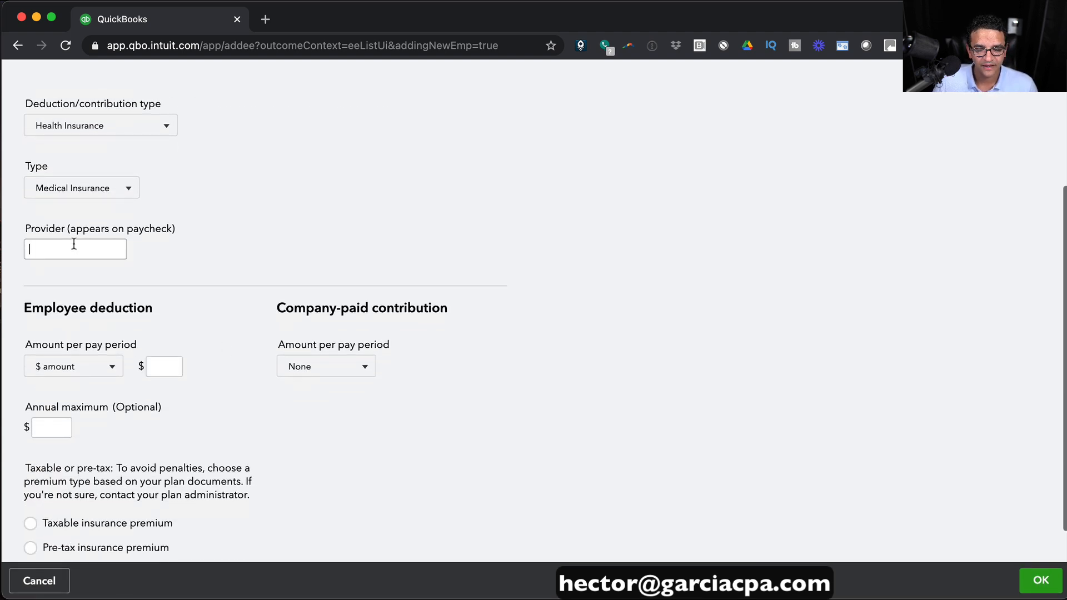
pyautogui.write('AETNA')
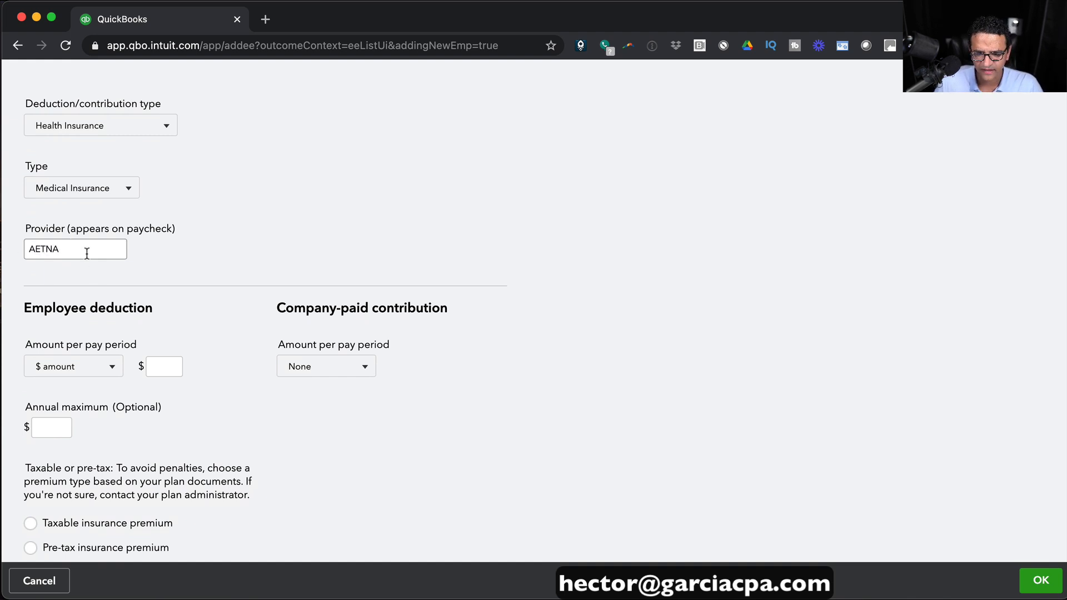
pyautogui.moveTo(86, 252); pyautogui.dragTo(14, 243)
pyautogui.write('BLUE CROSS BLUE SHIELD')
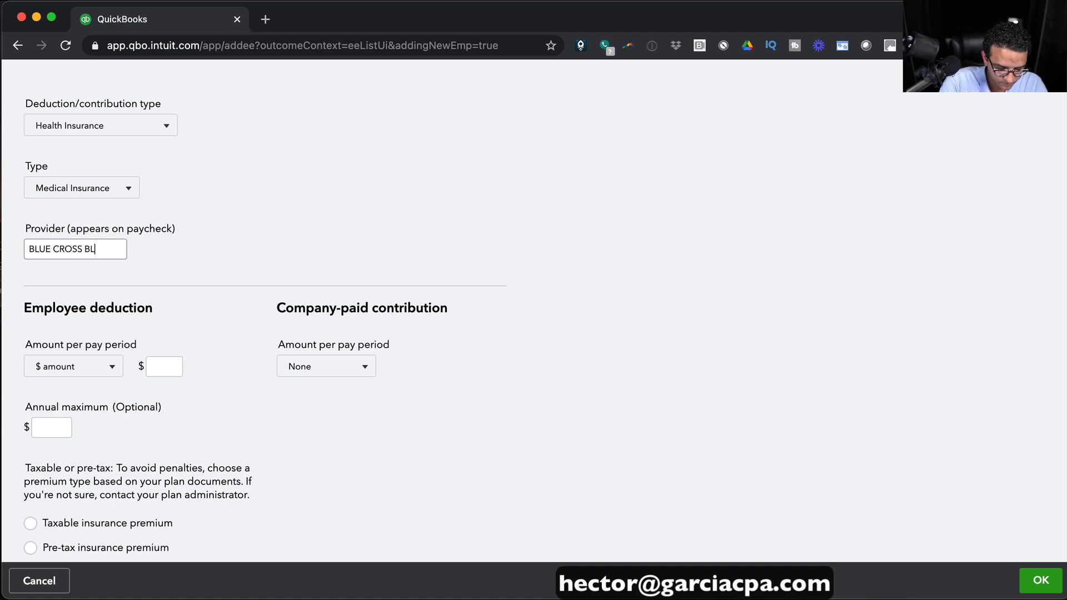
pyautogui.press('BackSpace')
pyautogui.write('D')
pyautogui.press('Tab')
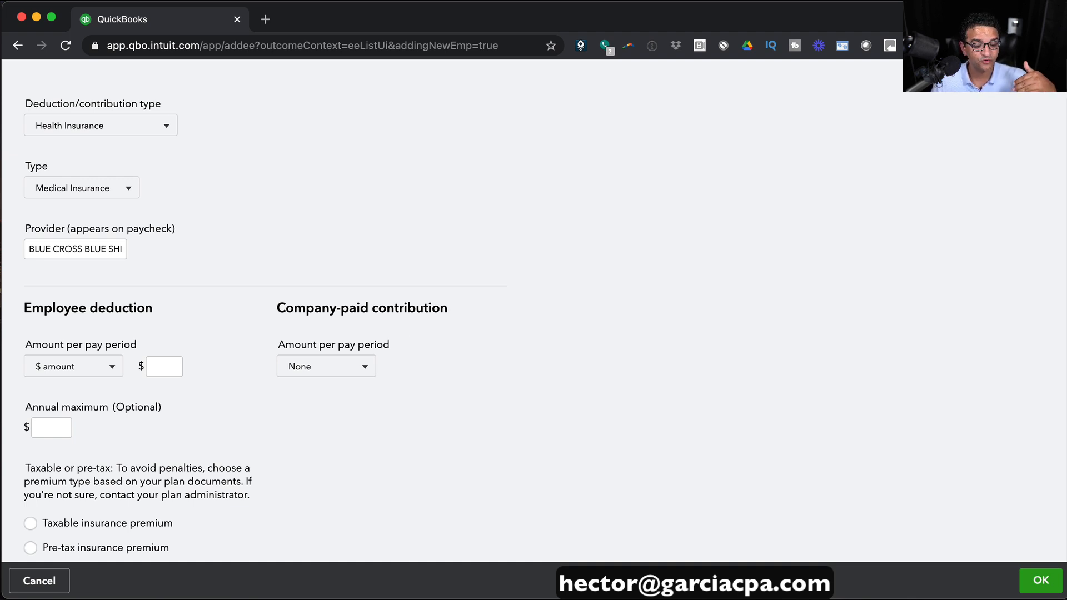
# Compute 600/26 in the calculator and set the employee deduction to 28.08 per pay period.
pyautogui.click(606, 592)
pyautogui.moveTo(657, 234); pyautogui.dragTo(593, 209)
pyautogui.click(694, 256)
pyautogui.write('600')
pyautogui.press('/')
pyautogui.write('26')
pyautogui.press('Return')
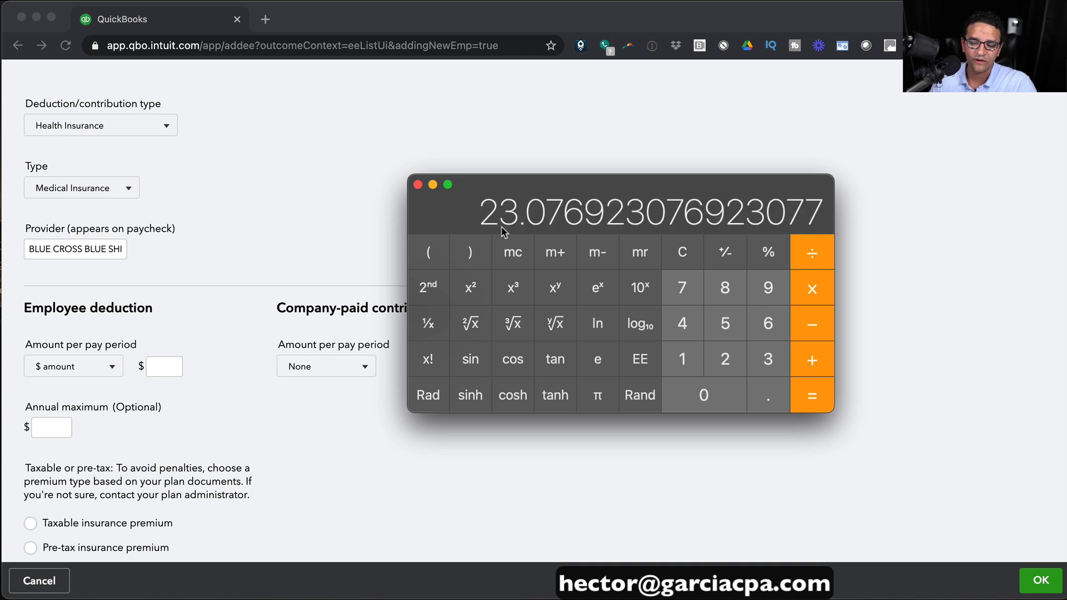
pyautogui.click(171, 362)
pyautogui.write('28.0')
pyautogui.write('1')
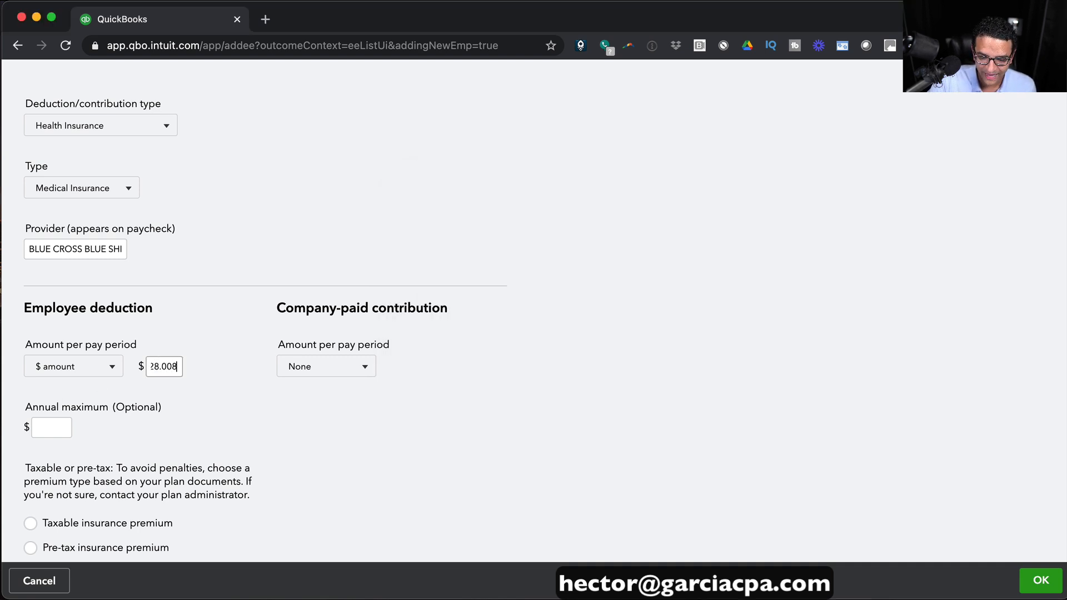
pyautogui.moveTo(169, 367); pyautogui.dragTo(189, 365)
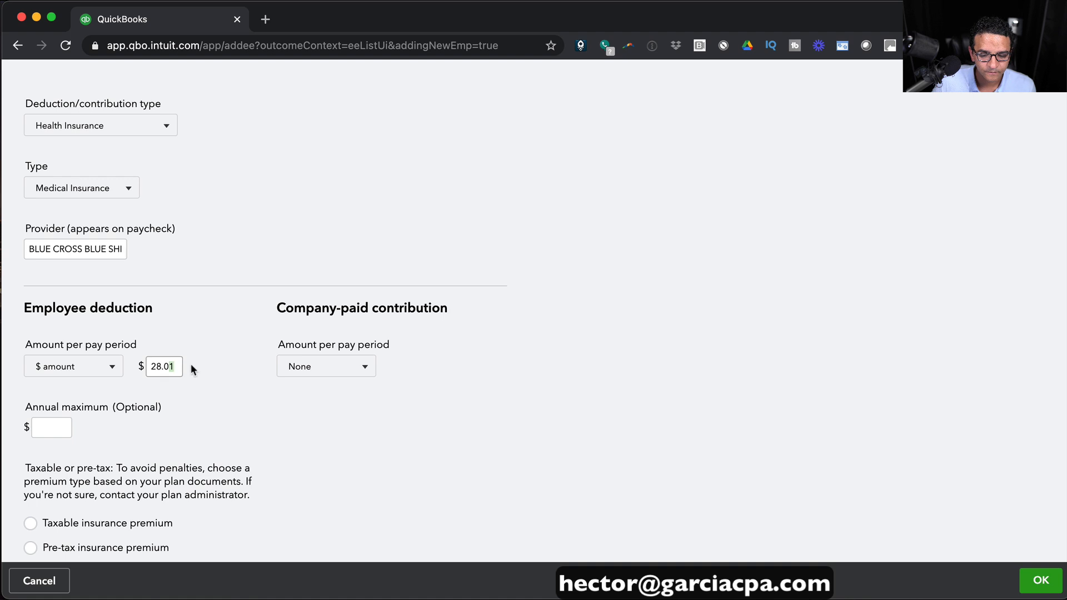
pyautogui.write('8')
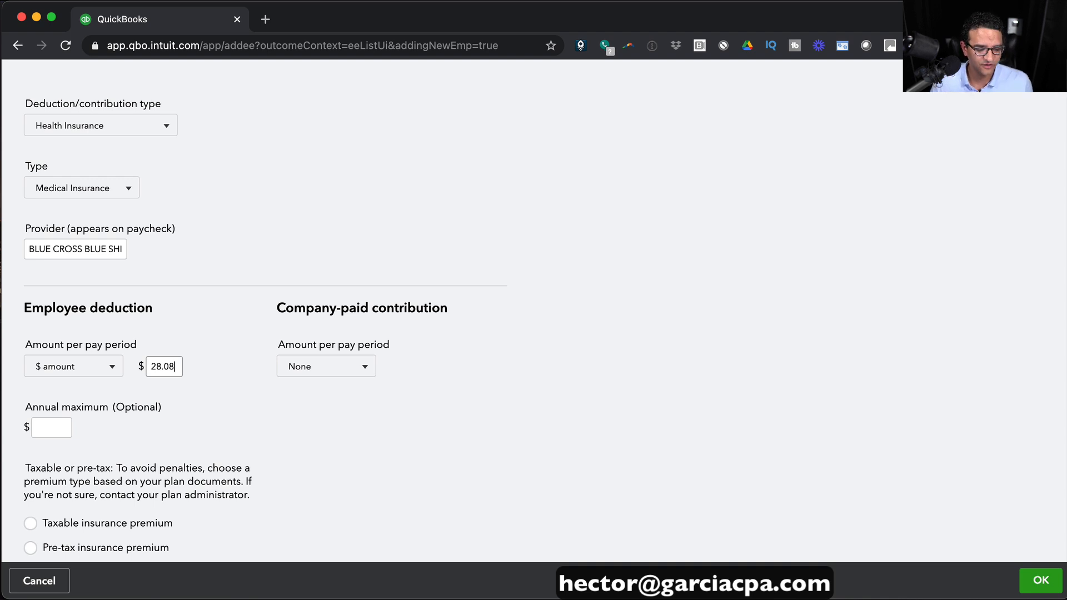
# Compute 12000/26 and set a $461.54 dollar-amount company-paid contribution.
pyautogui.press('super+Tab')
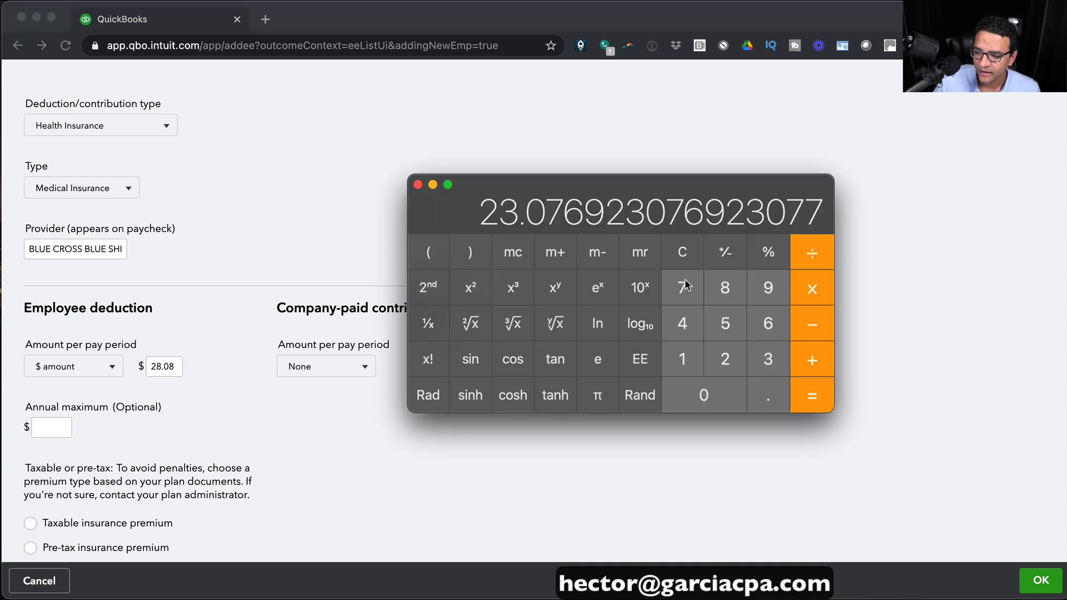
pyautogui.click(693, 252)
pyautogui.write('1200')
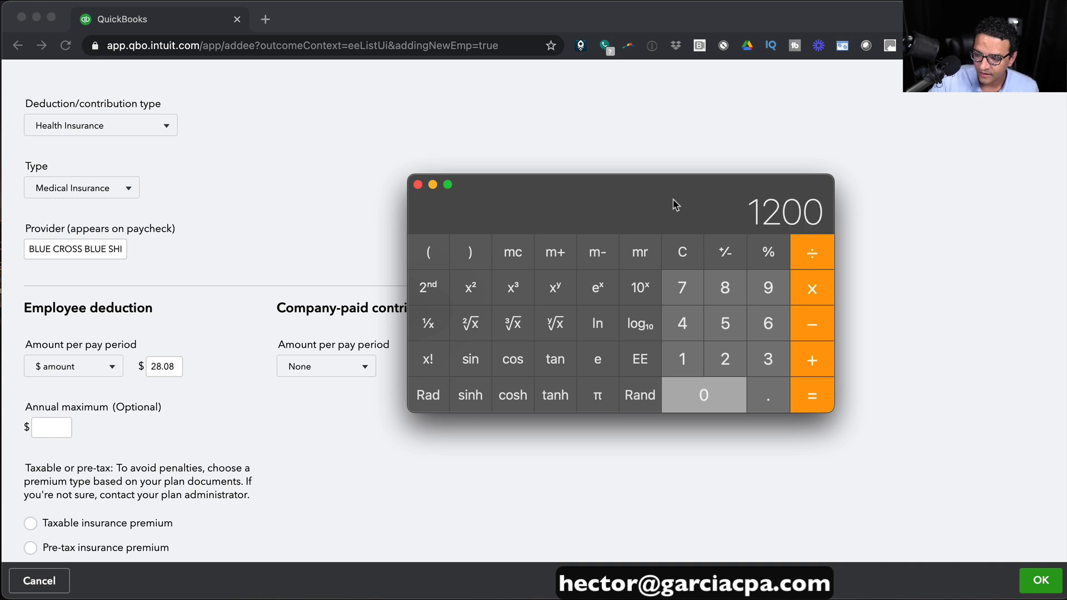
pyautogui.write('0/26')
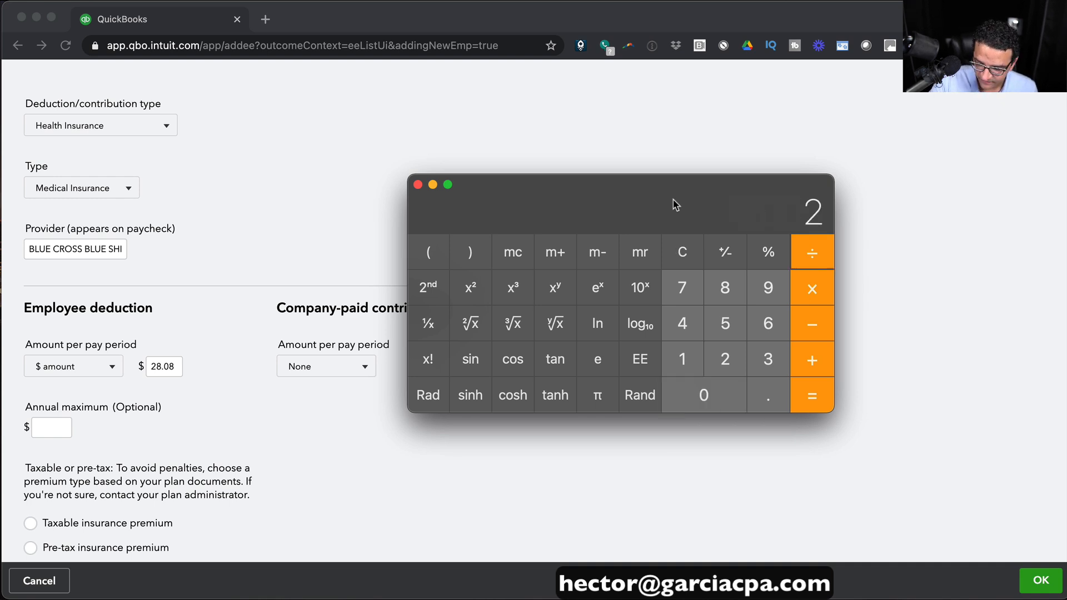
pyautogui.press('Return')
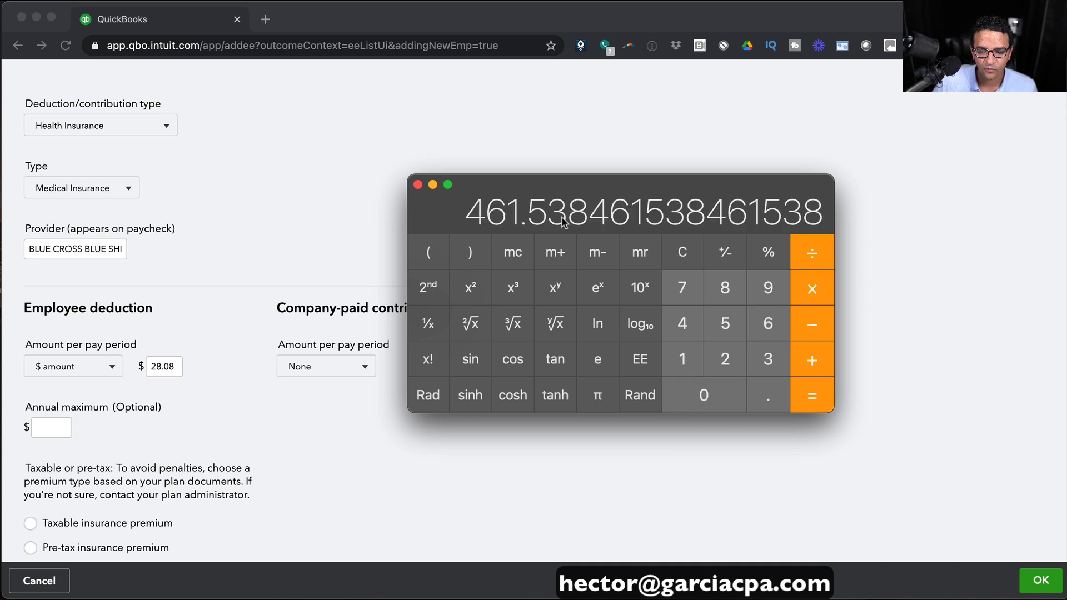
pyautogui.click(567, 138)
pyautogui.click(334, 366)
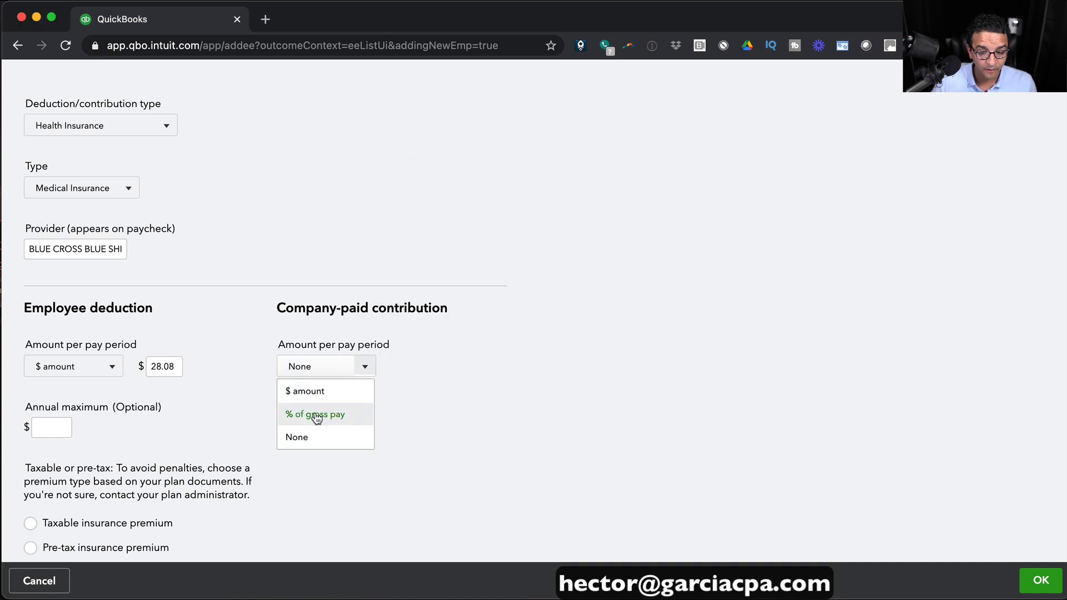
pyautogui.click(326, 396)
pyautogui.click(419, 369)
pyautogui.write('461.54')
pyautogui.click(462, 409)
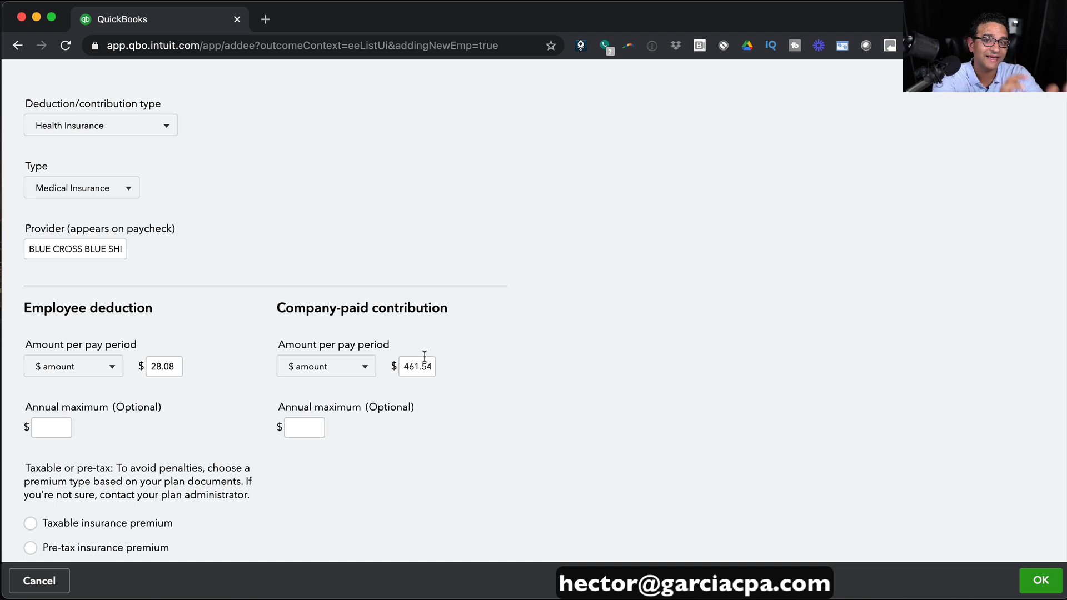
# Mark the Blue Cross Blue Shield deduction as a pre-tax insurance premium and save it.
pyautogui.click(160, 365)
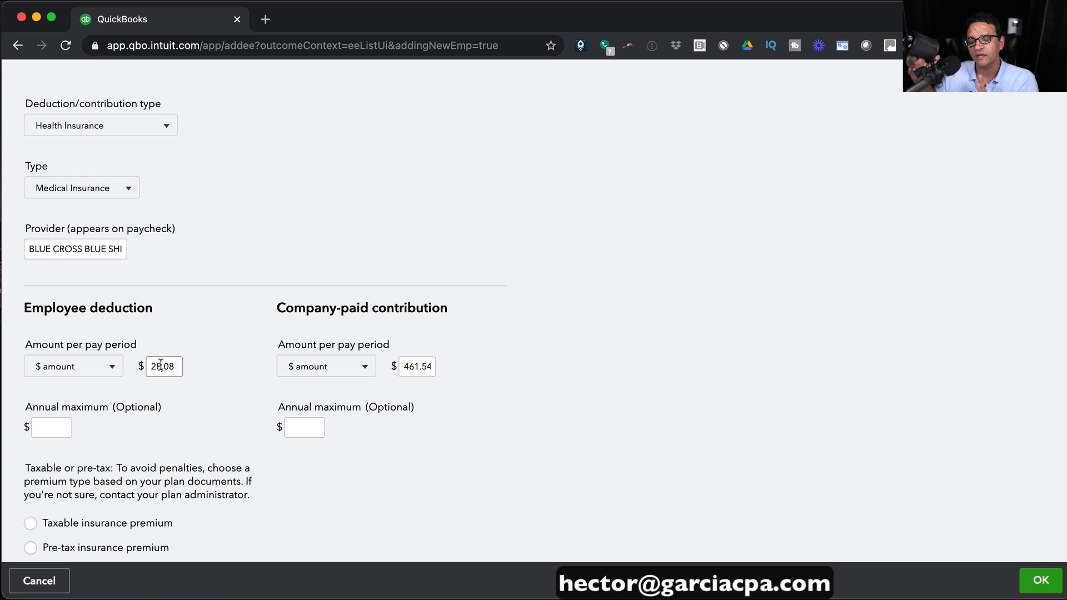
pyautogui.click(408, 366)
pyautogui.scroll(-1, 439, 396)
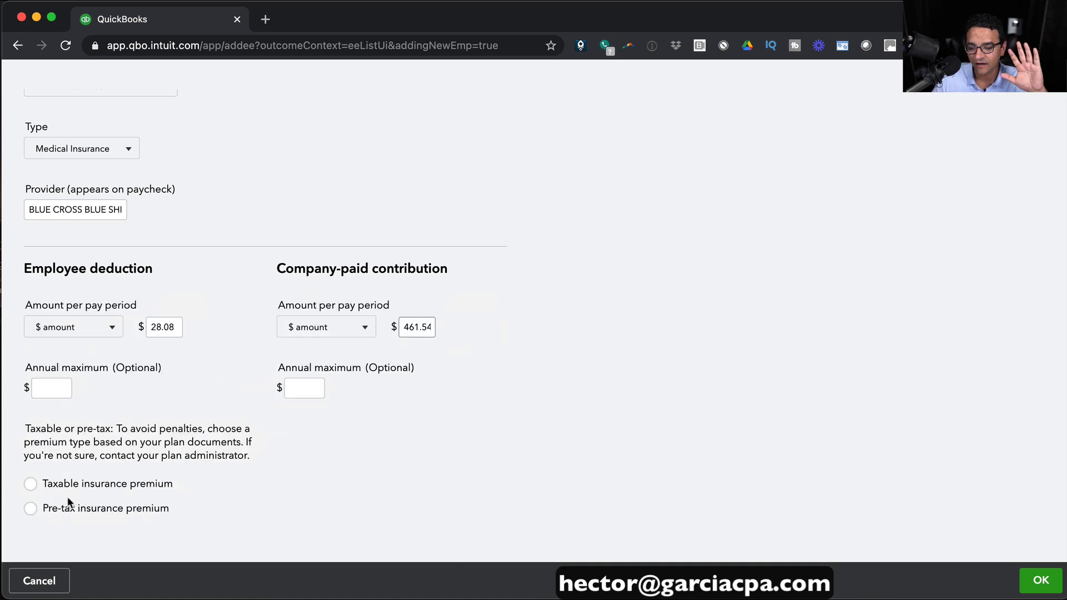
pyautogui.click(32, 508)
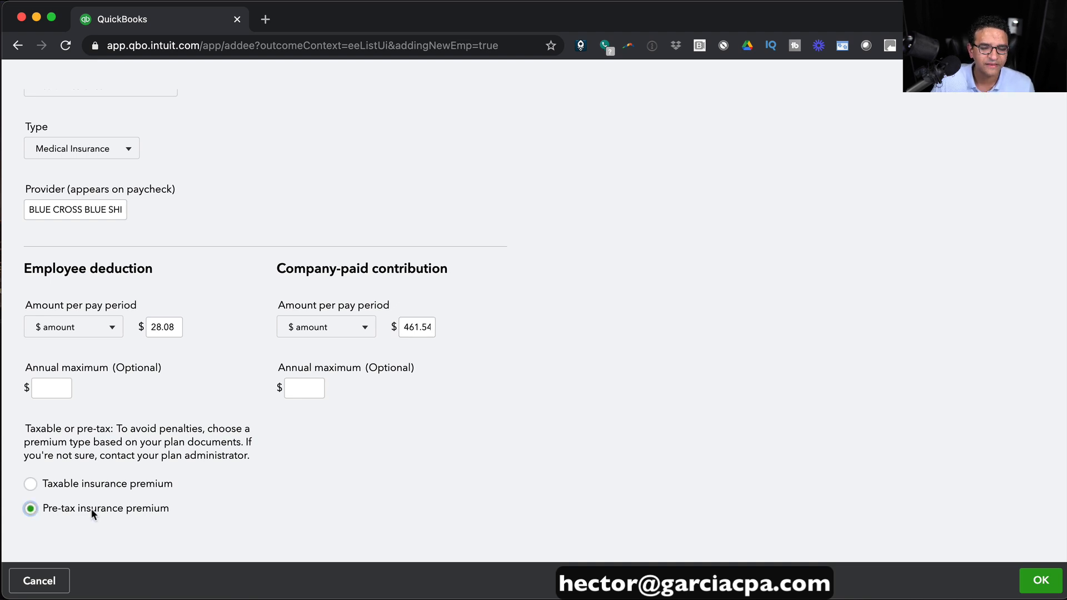
pyautogui.click(1031, 582)
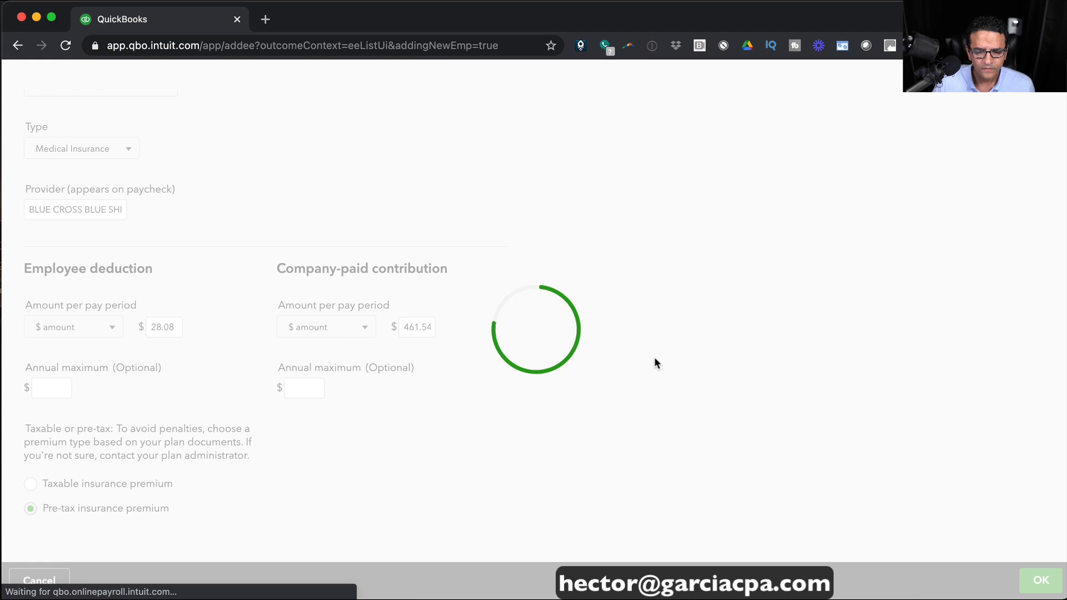
pyautogui.scroll(-7, 515, 345)
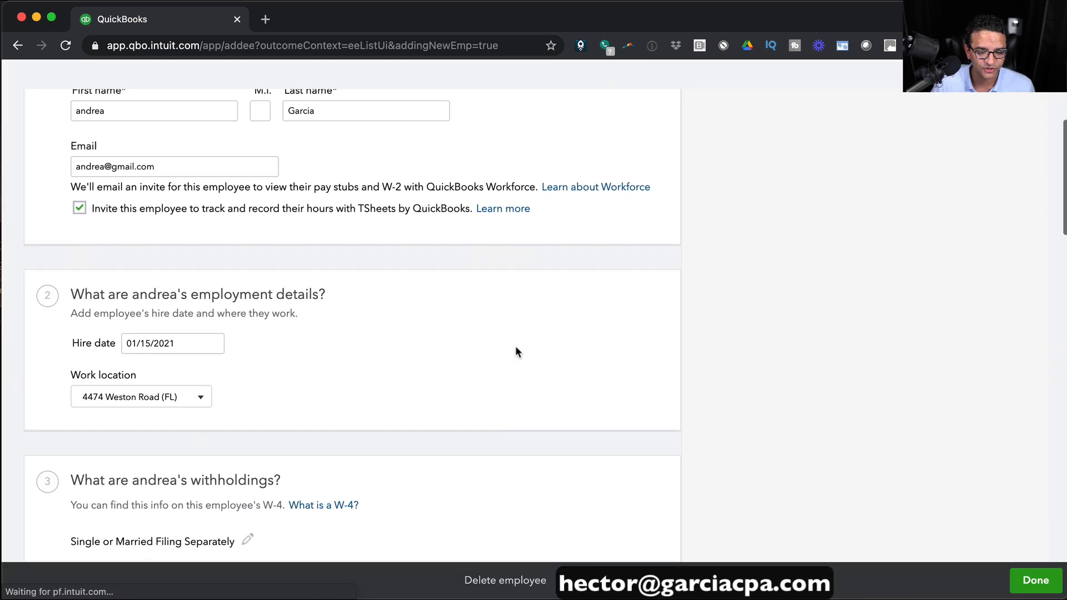
pyautogui.scroll(-6, 572, 346)
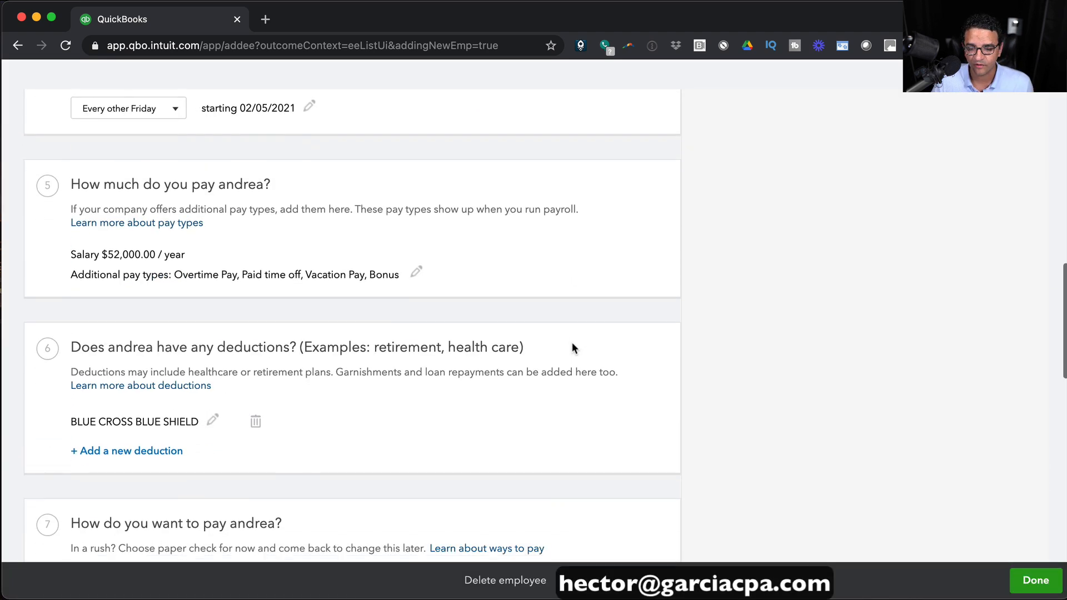
# Start a Retirement Plans 401(k) deduction with provider FIDELITY.
pyautogui.click(157, 418)
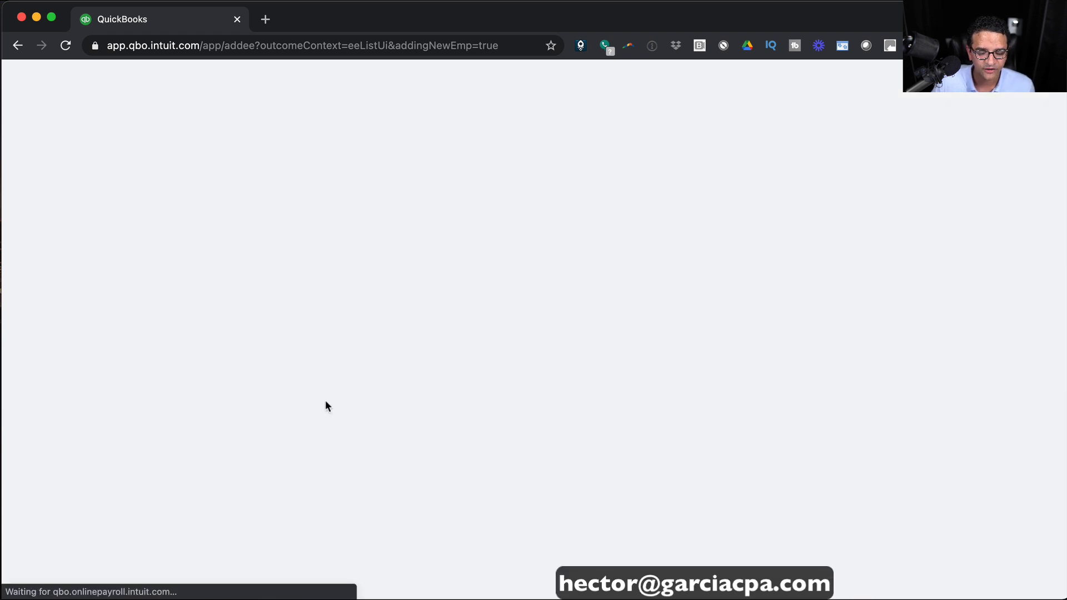
pyautogui.click(90, 193)
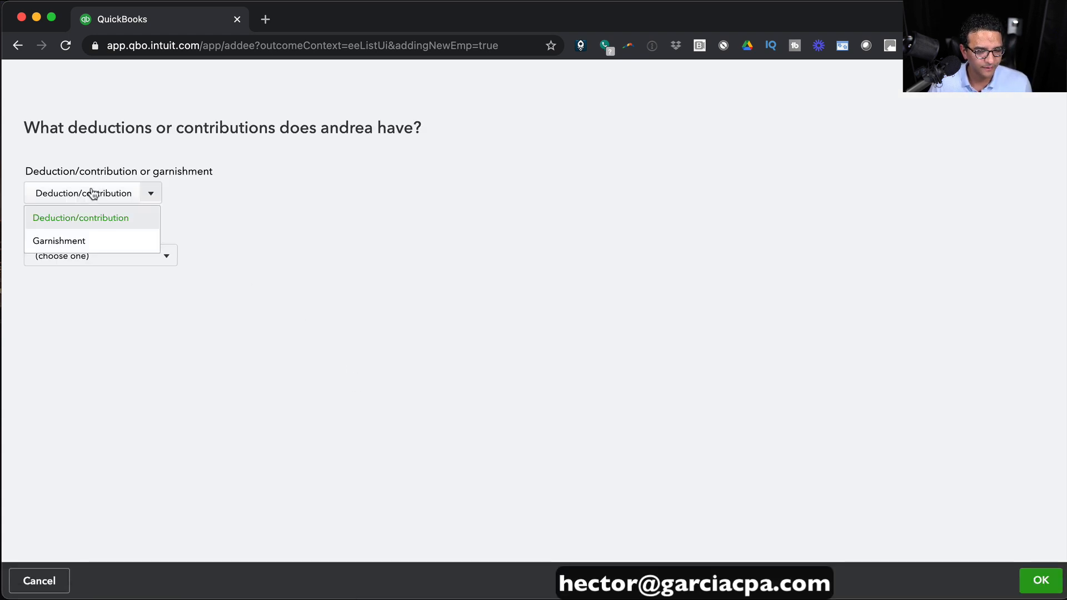
pyautogui.click(93, 223)
pyautogui.click(103, 262)
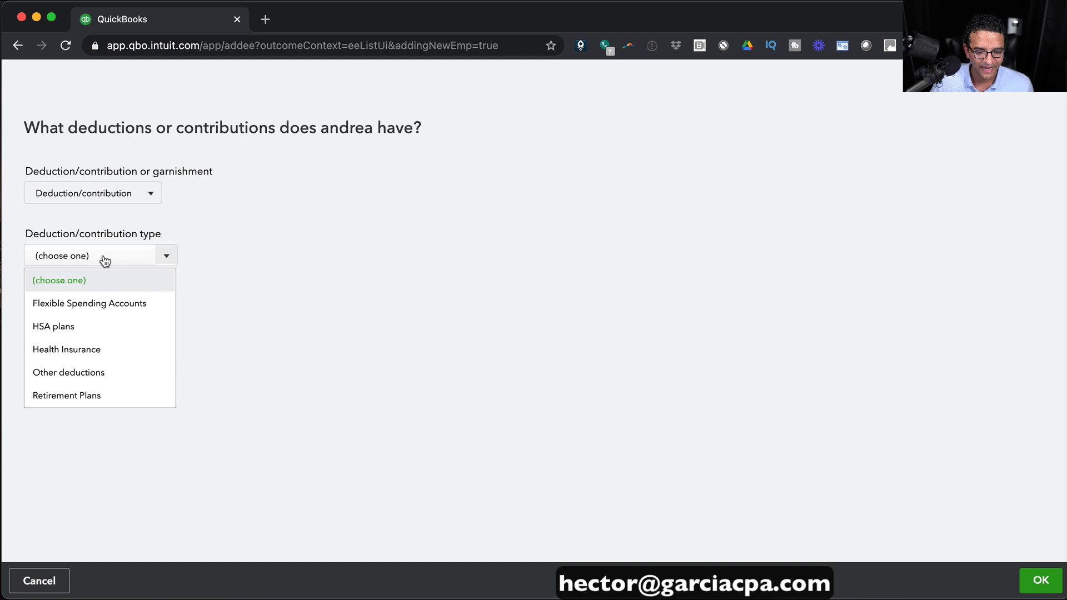
pyautogui.click(86, 396)
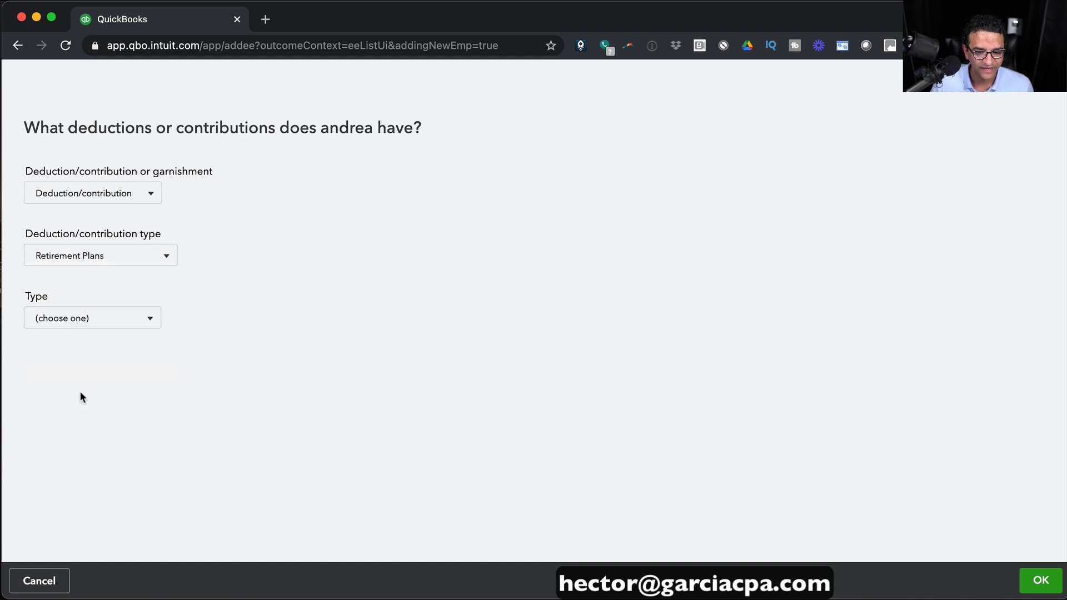
pyautogui.click(99, 319)
pyautogui.click(61, 367)
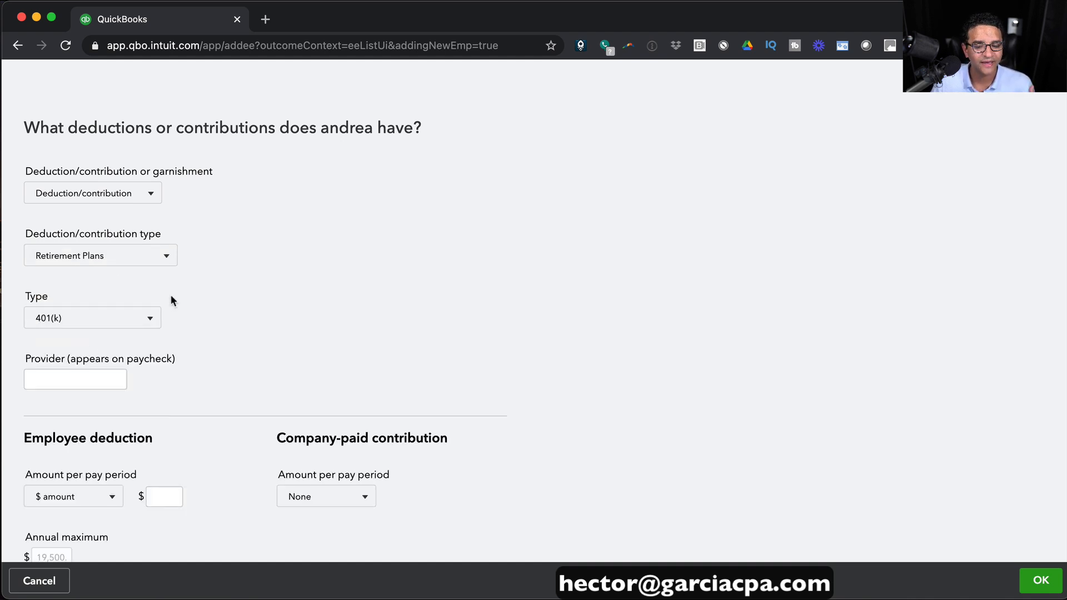
pyautogui.scroll(-2, 278, 302)
pyautogui.click(99, 322)
pyautogui.write('FI')
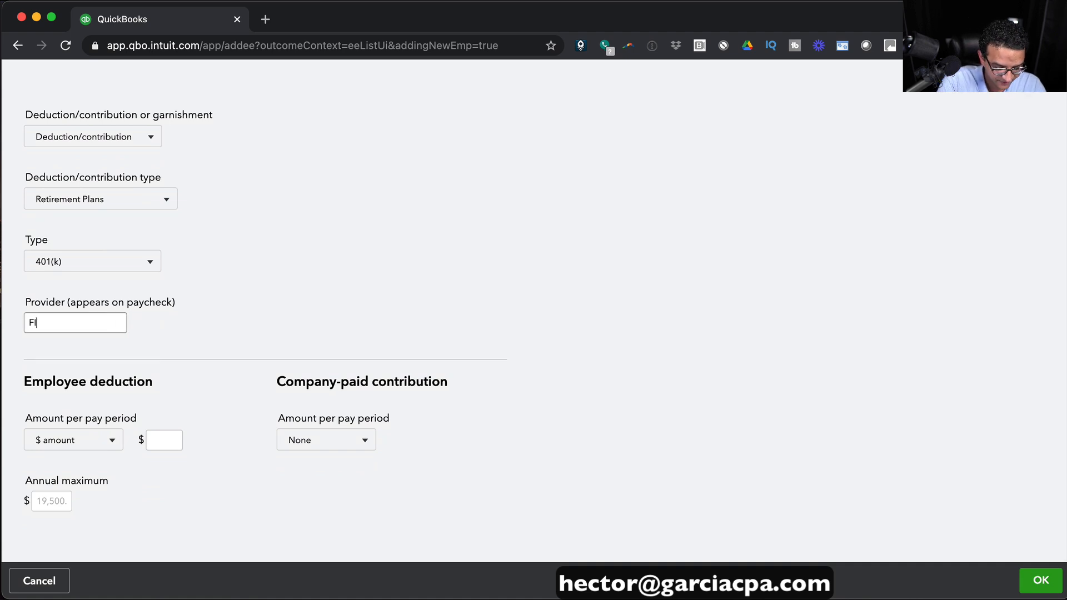
pyautogui.write('DELITY')
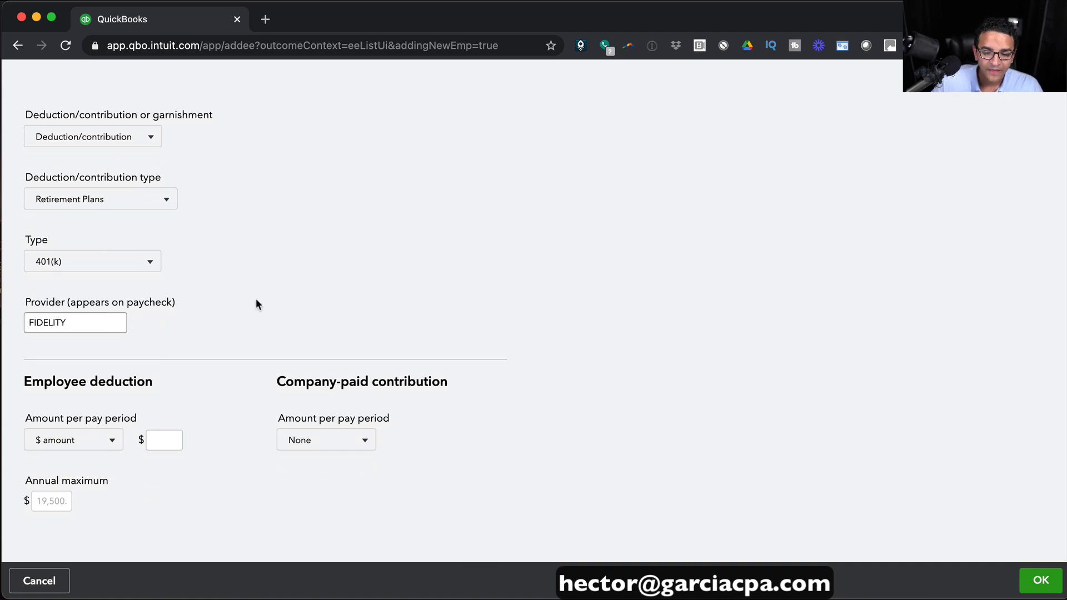
# Withhold 5% of gross pay from the employee, add a 3% company contribution, and save the 401(k).
pyautogui.click(65, 440)
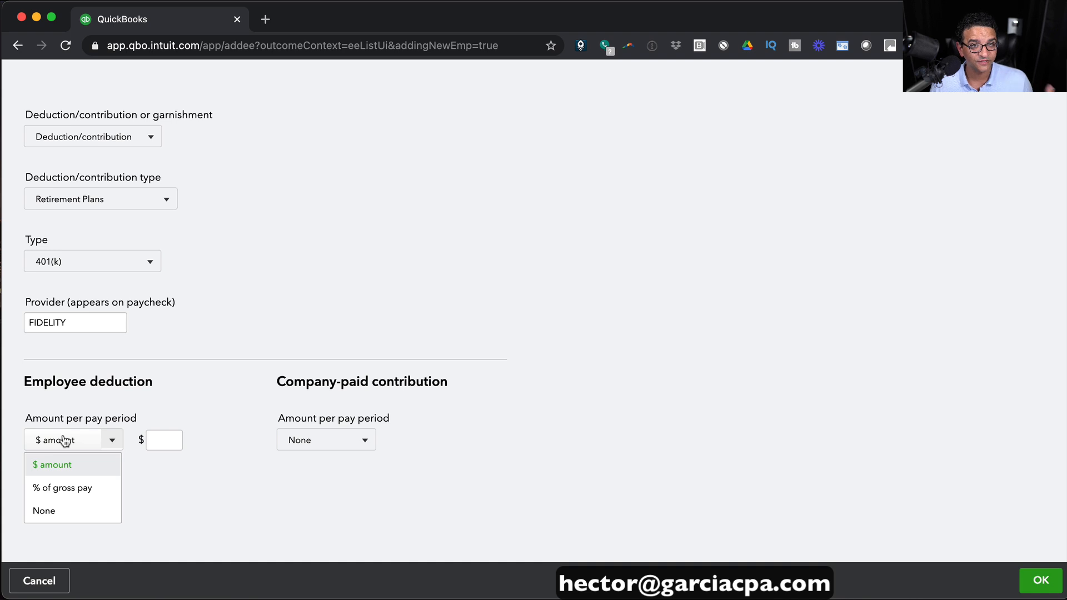
pyautogui.click(78, 488)
pyautogui.click(162, 440)
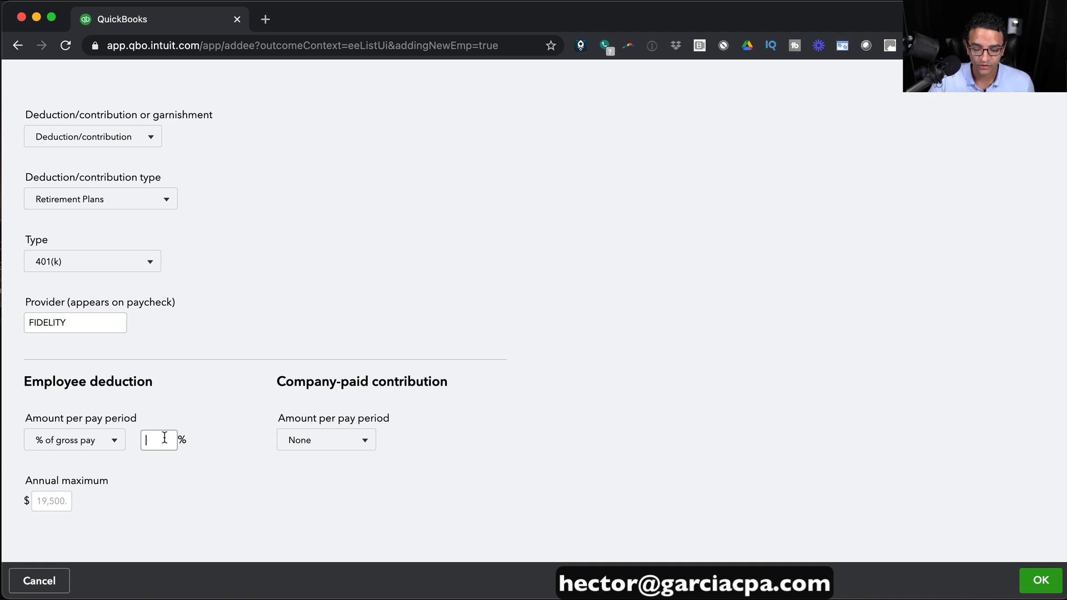
pyautogui.write('5')
pyautogui.click(241, 385)
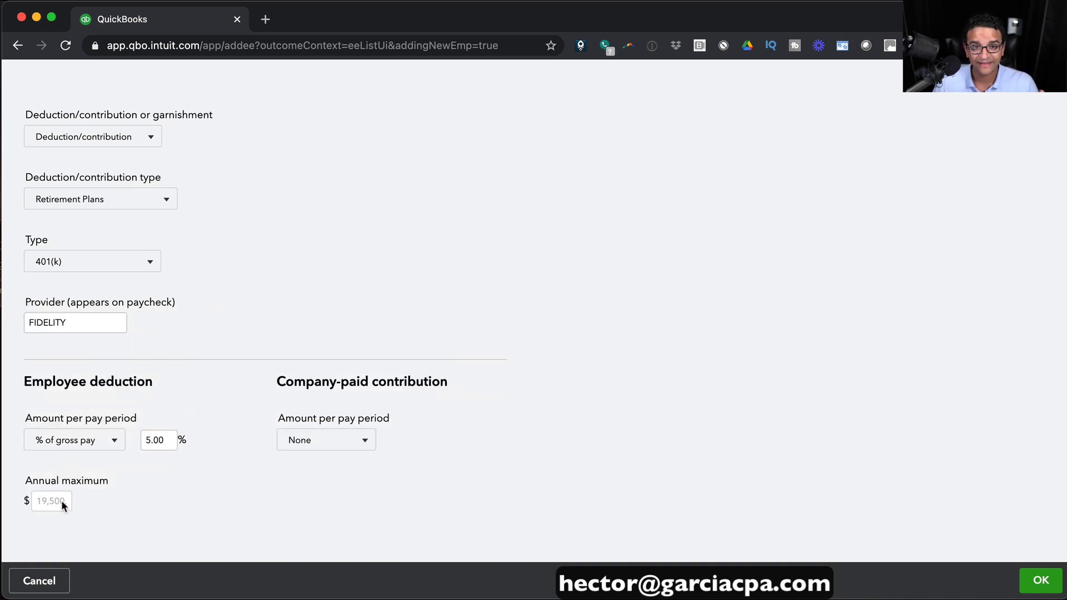
pyautogui.click(337, 439)
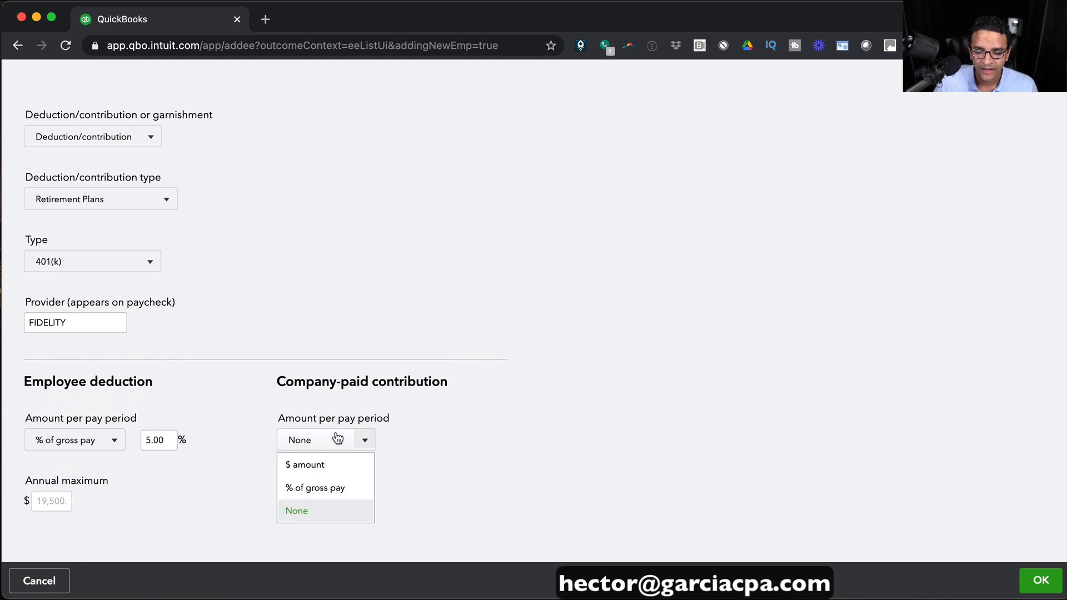
pyautogui.click(328, 492)
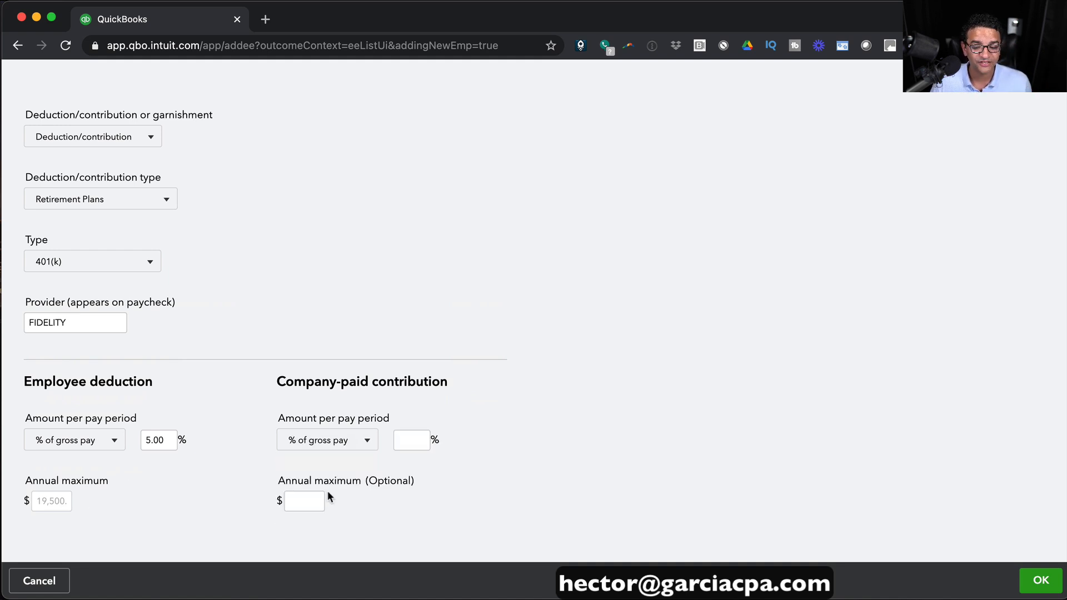
pyautogui.click(399, 439)
pyautogui.write('3')
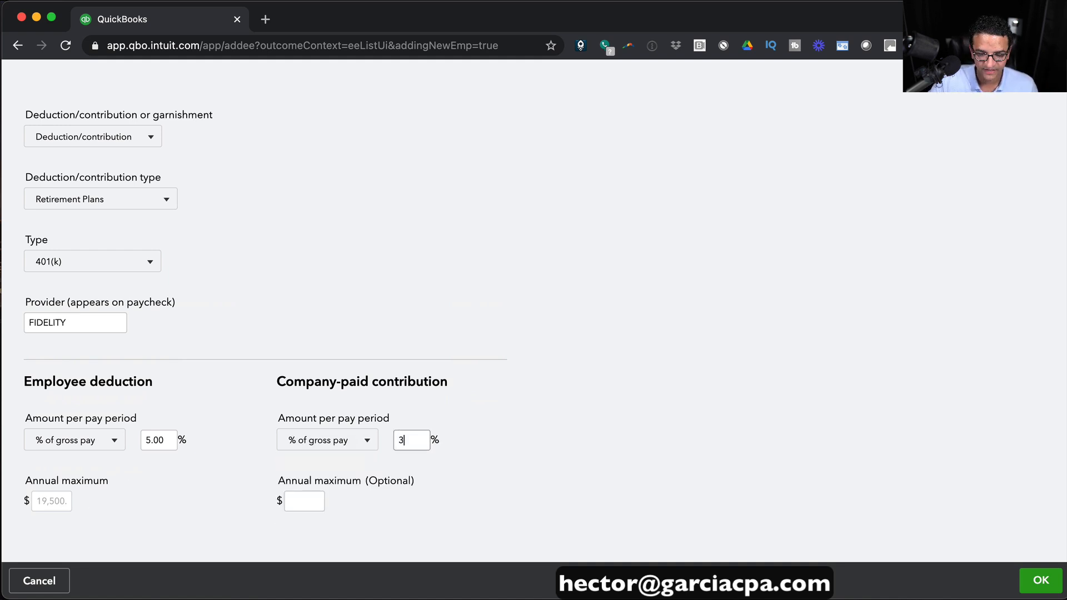
pyautogui.press('Tab')
pyautogui.click(473, 439)
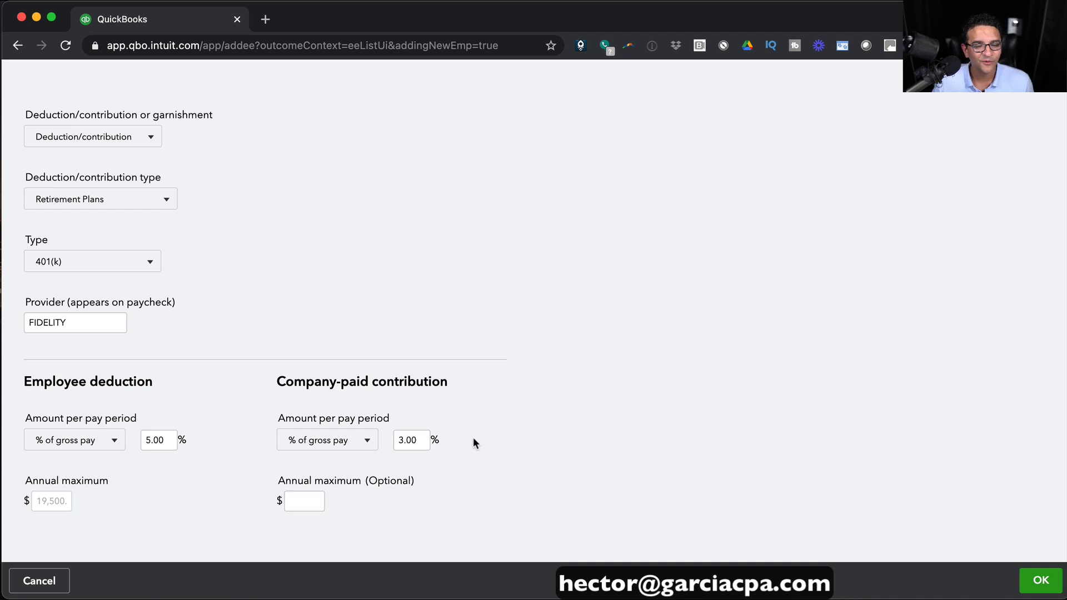
pyautogui.moveTo(170, 440); pyautogui.dragTo(133, 440)
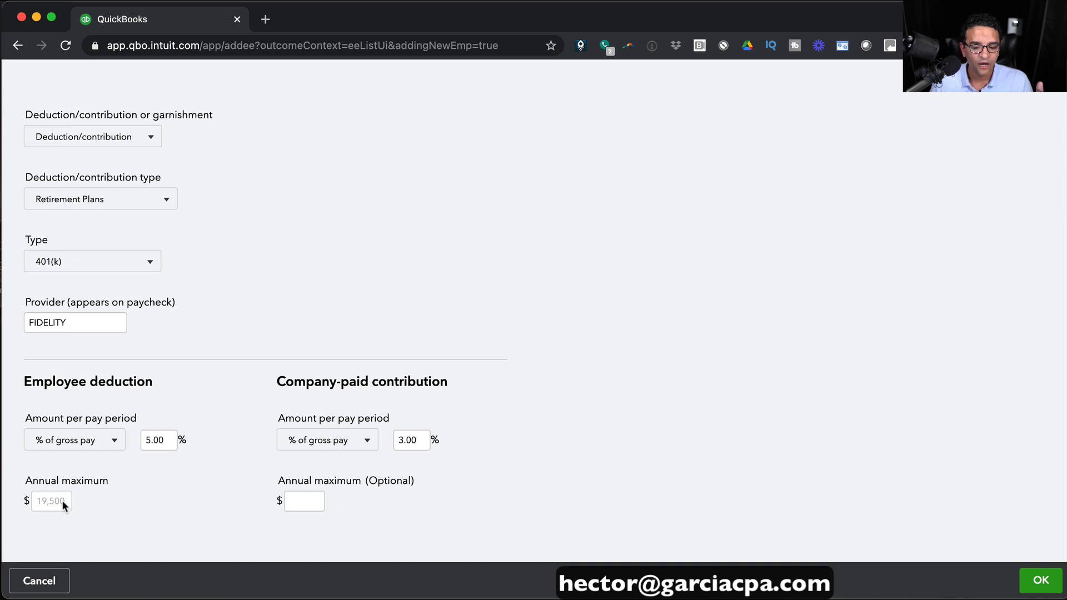
pyautogui.moveTo(419, 439); pyautogui.dragTo(398, 440)
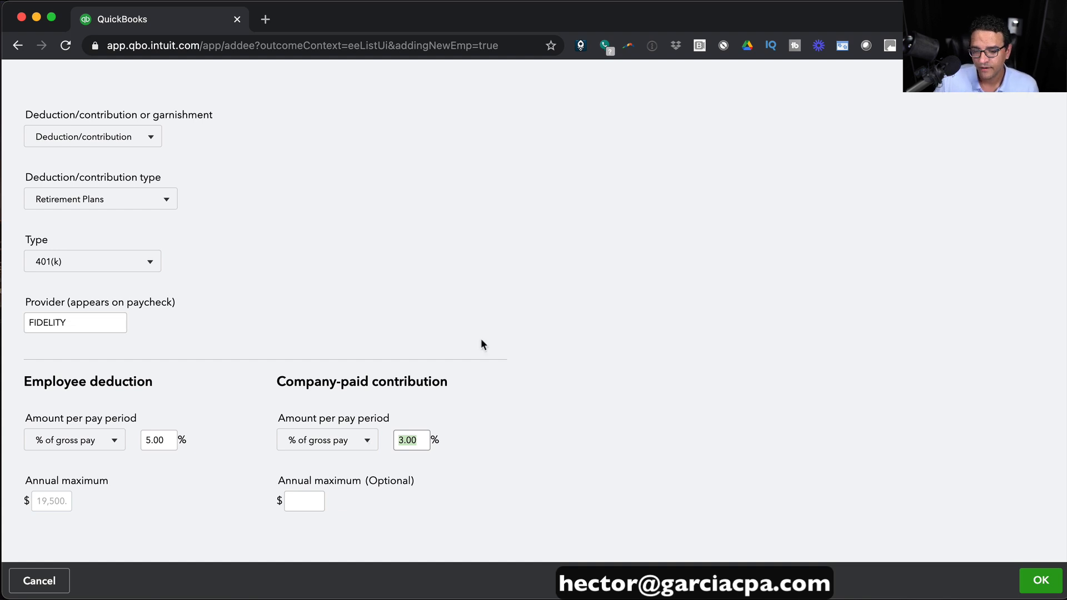
pyautogui.click(1041, 580)
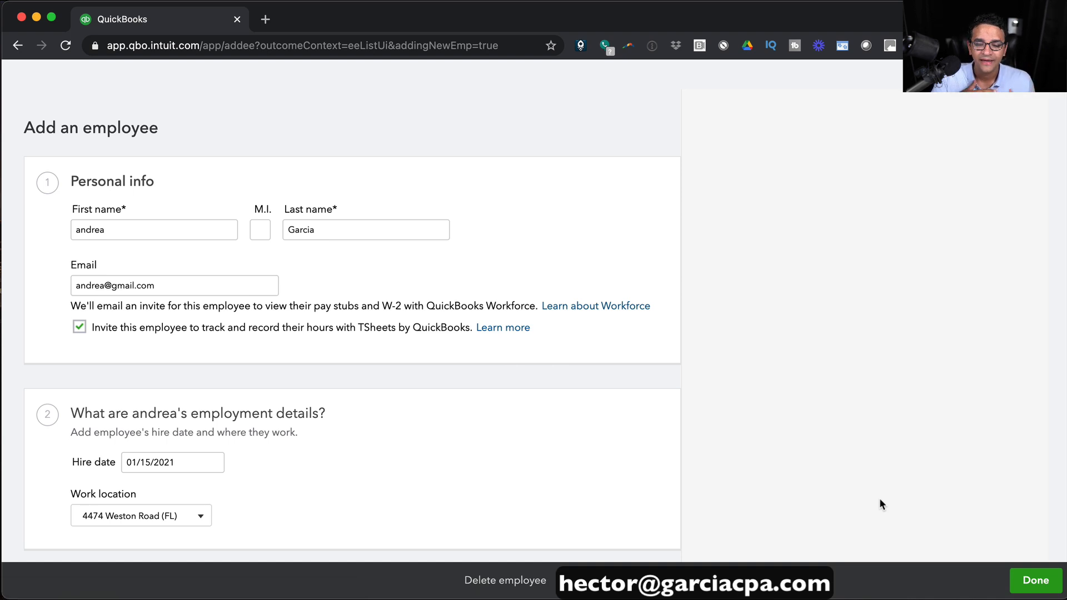
# Choose Paper check as the payment method and enter birth date 01/01/1975.
pyautogui.scroll(-13, 612, 409)
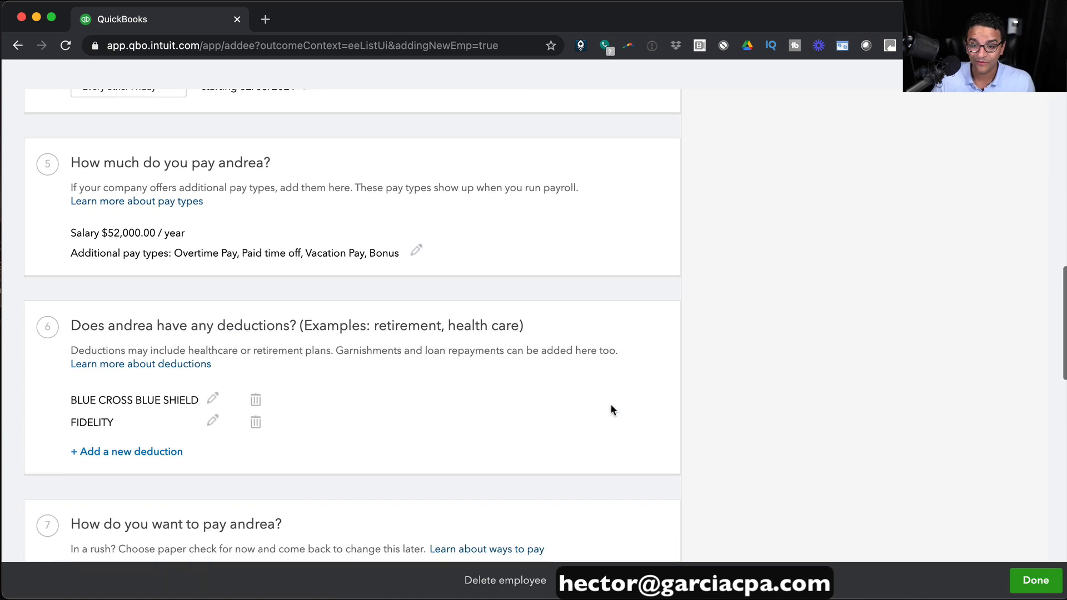
pyautogui.scroll(-3, 611, 410)
pyautogui.scroll(-7, 610, 404)
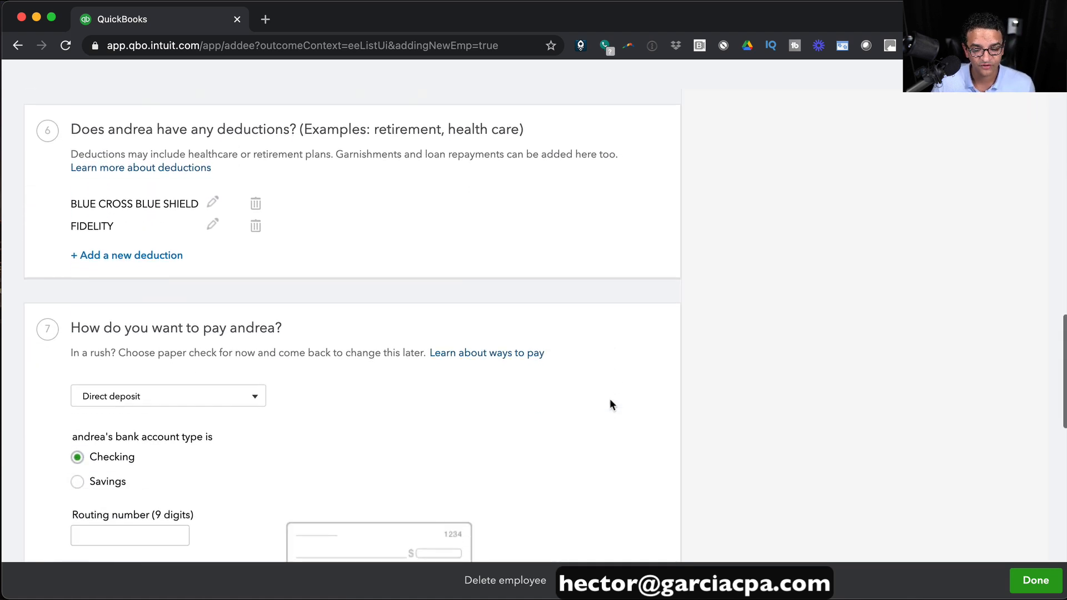
pyautogui.click(189, 293)
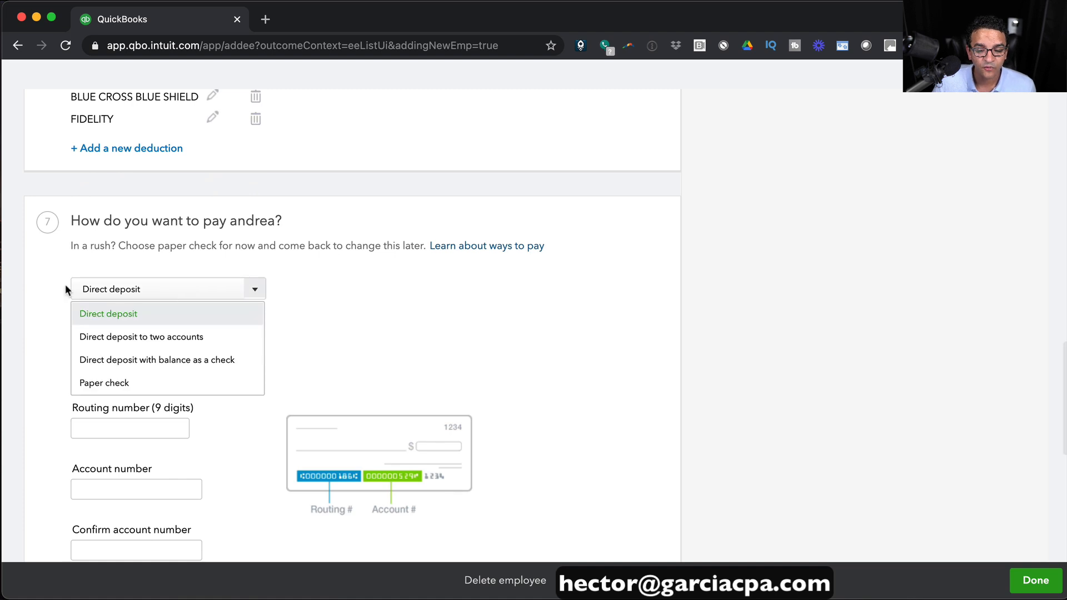
pyautogui.click(131, 383)
pyautogui.scroll(-2, 374, 321)
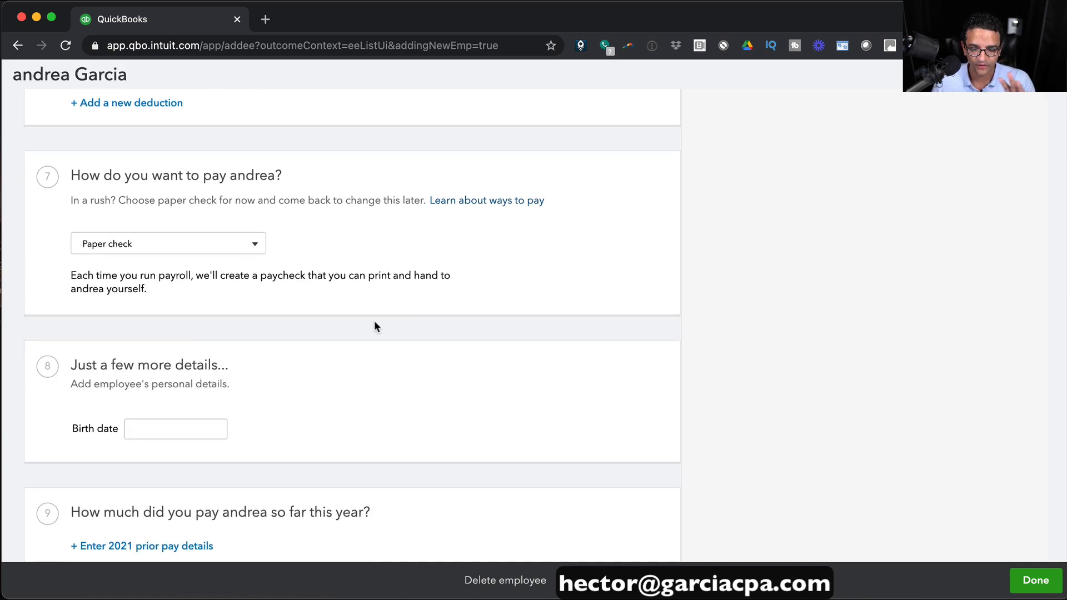
pyautogui.click(164, 431)
pyautogui.write('01/')
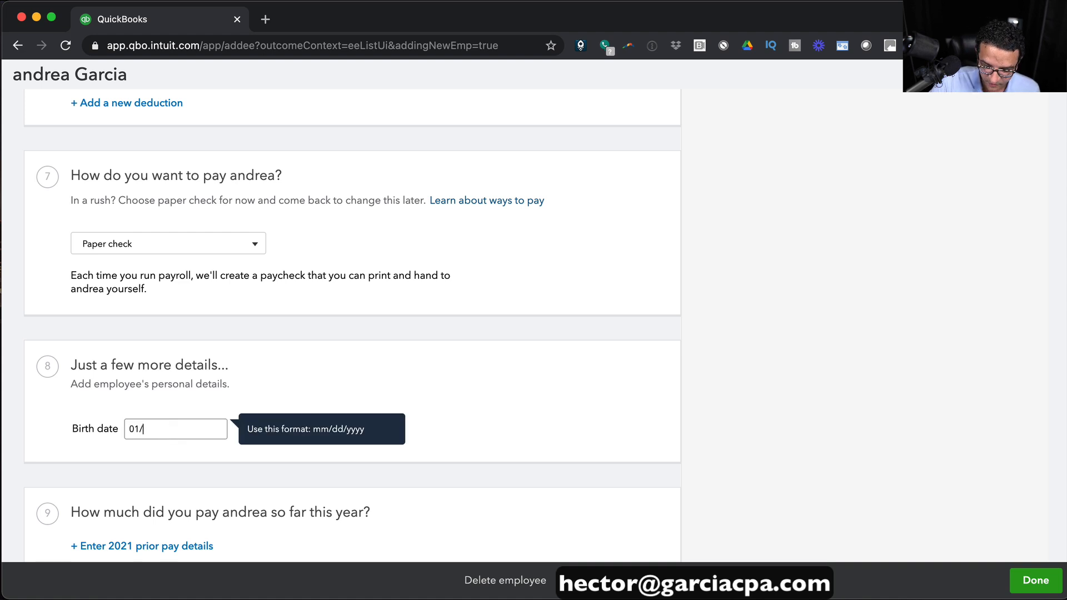
pyautogui.write('01/1975')
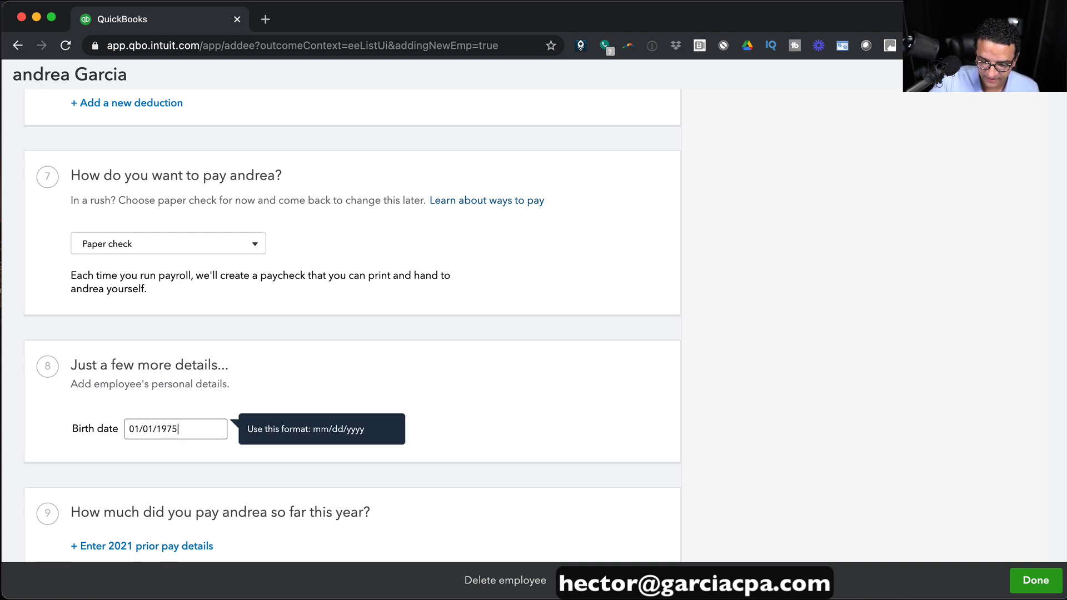
pyautogui.click(539, 423)
pyautogui.scroll(-3, 209, 397)
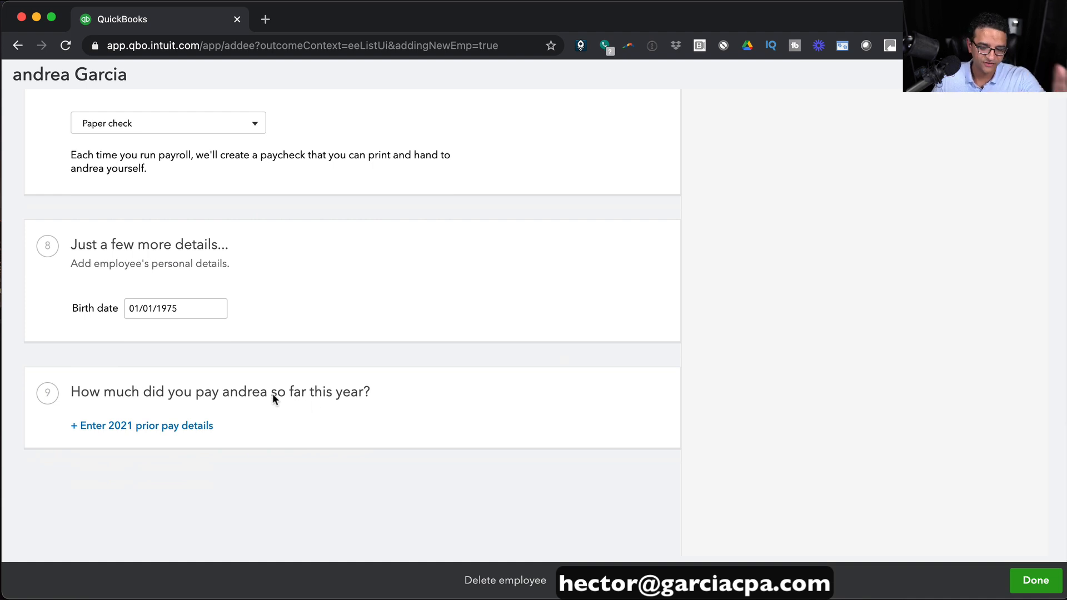
# Save the employee, choosing to finish the prior pay details later.
pyautogui.click(1036, 580)
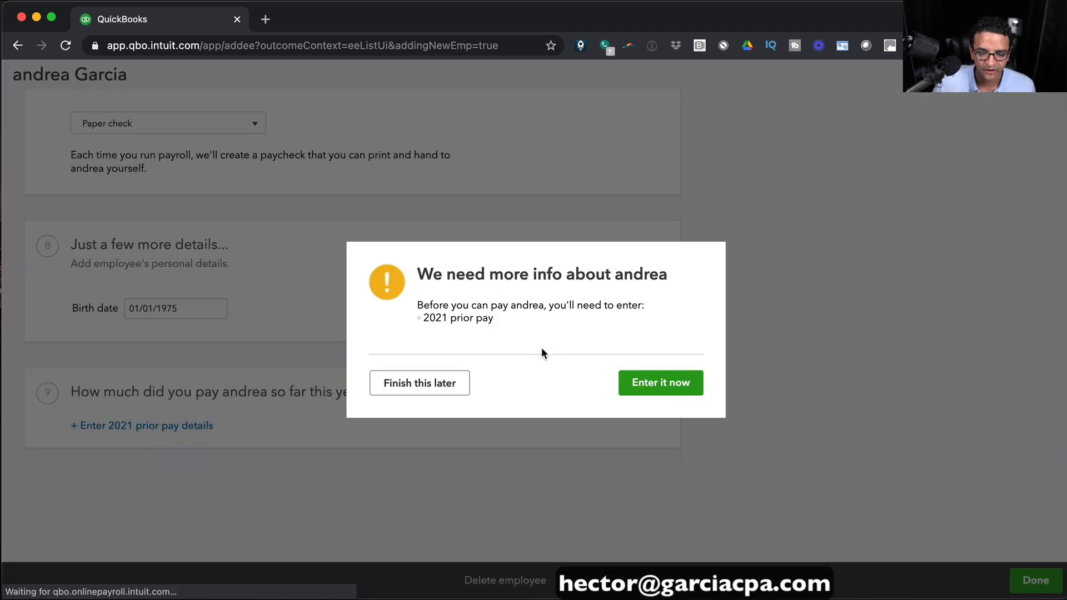
pyautogui.click(669, 382)
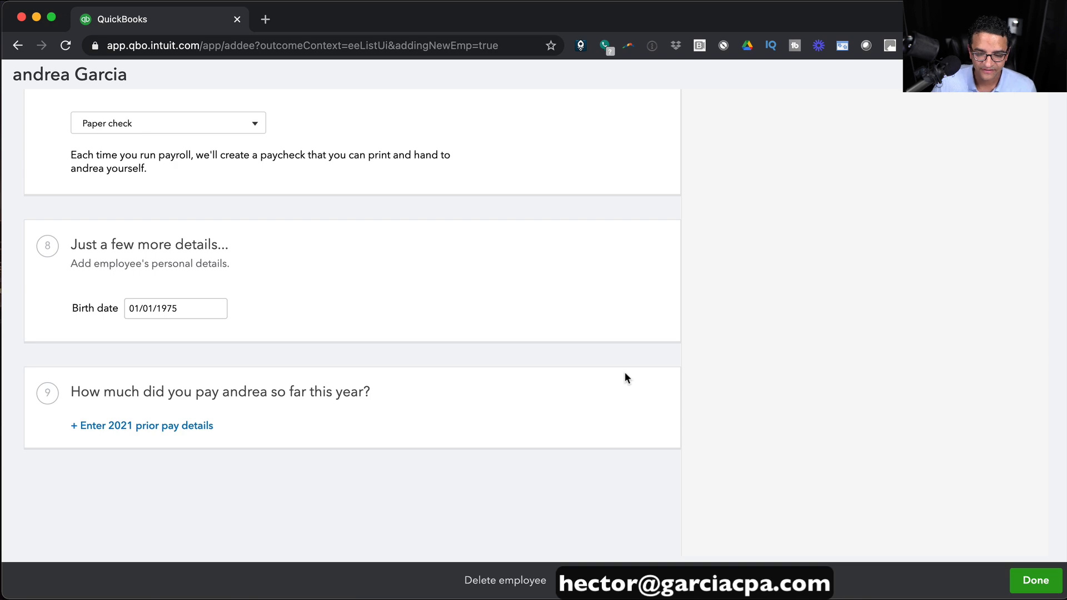
pyautogui.scroll(20, 627, 378)
pyautogui.click(1044, 582)
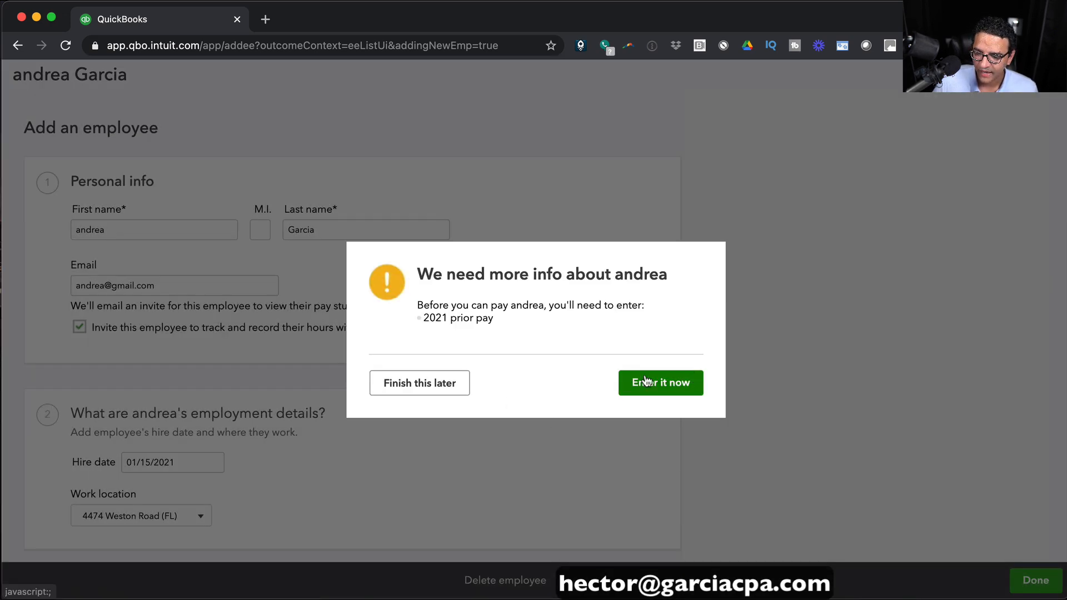
pyautogui.click(425, 380)
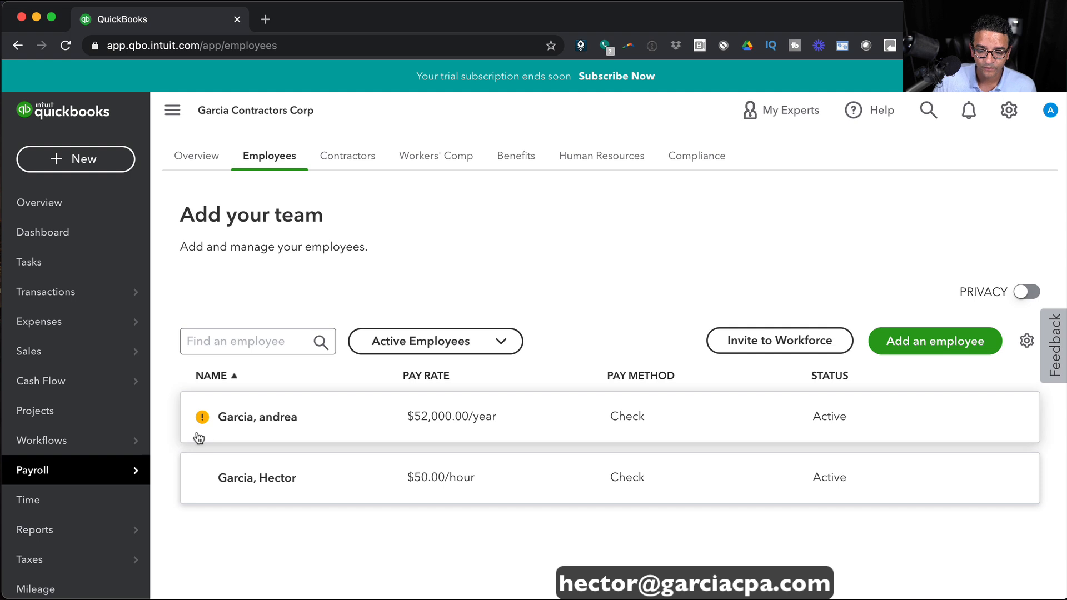
# Answer the 2021 prior pay question from the employee's record and save her again.
pyautogui.moveTo(205, 426)
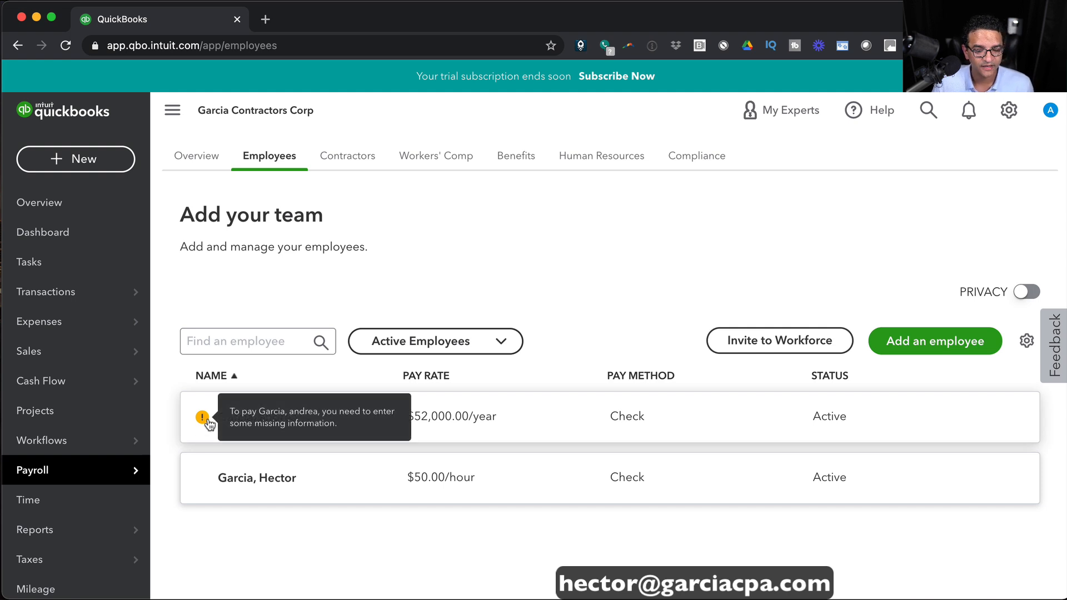
pyautogui.click(203, 420)
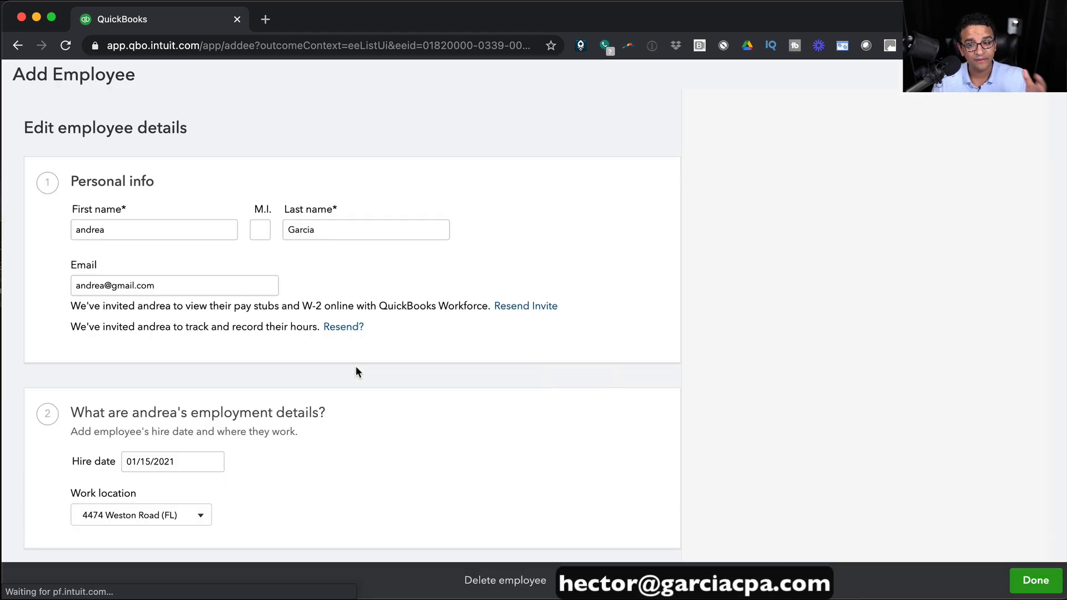
pyautogui.scroll(-20, 376, 365)
pyautogui.click(133, 427)
pyautogui.click(66, 246)
pyautogui.click(1027, 580)
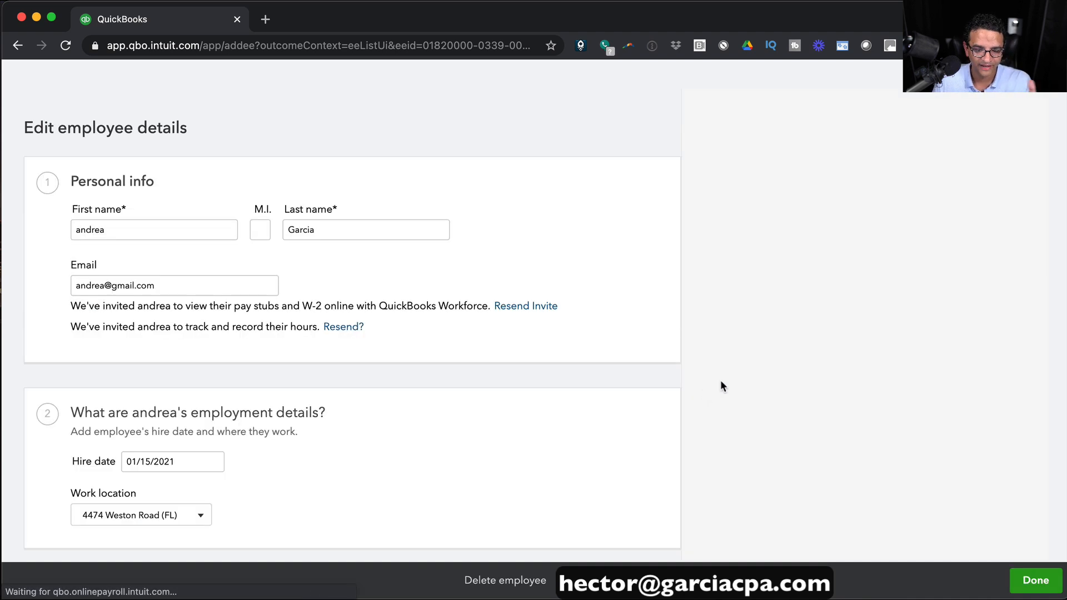
pyautogui.scroll(-15, 721, 386)
pyautogui.scroll(4, 986, 487)
pyautogui.click(1035, 581)
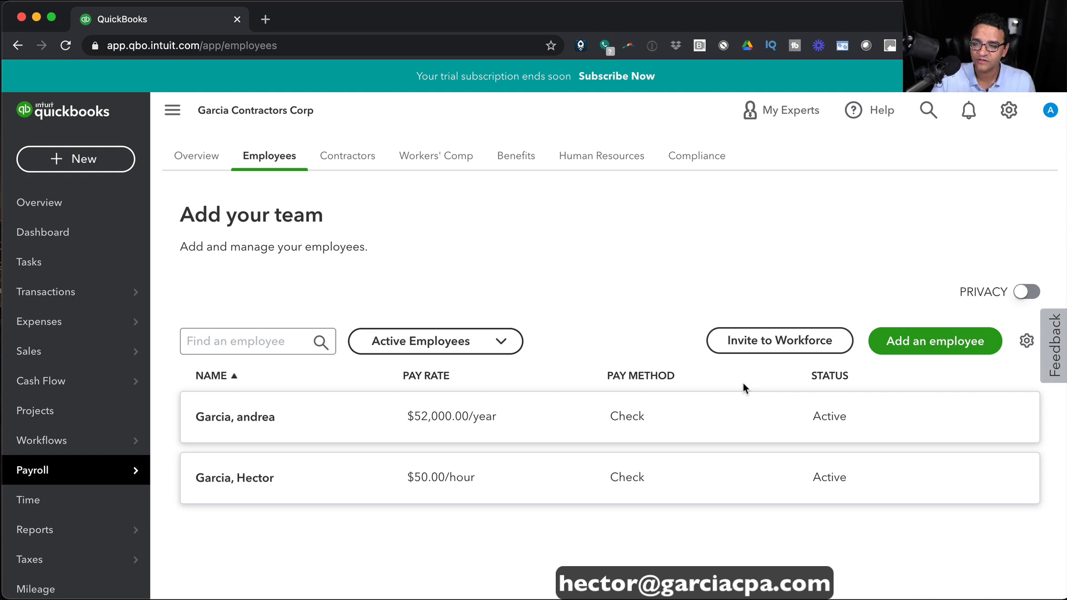
# In Payroll settings, confirm the general tax information with company type Other.
pyautogui.click(1010, 110)
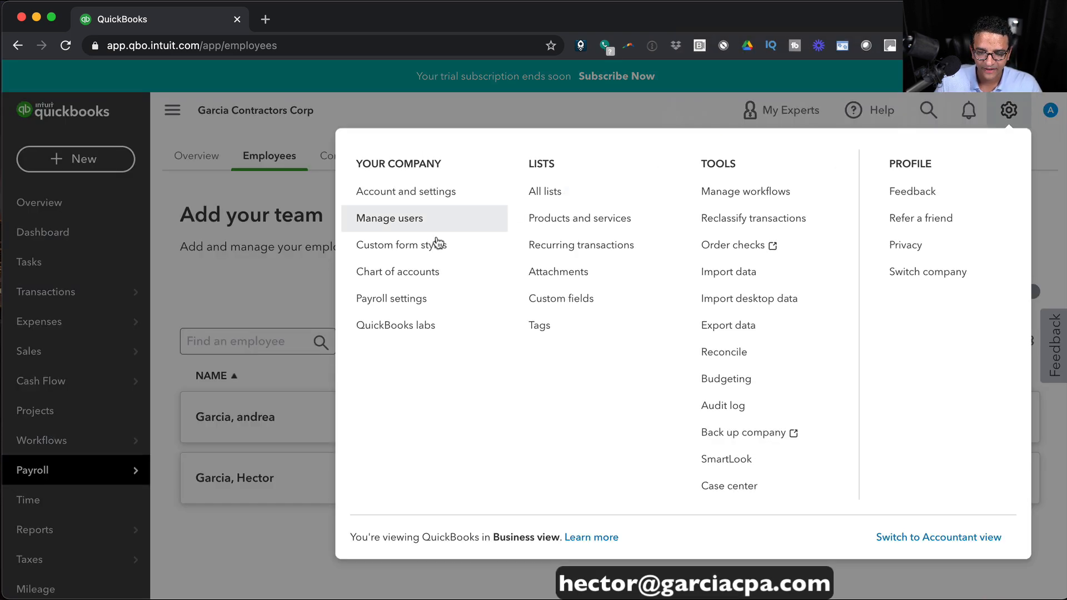
pyautogui.click(393, 299)
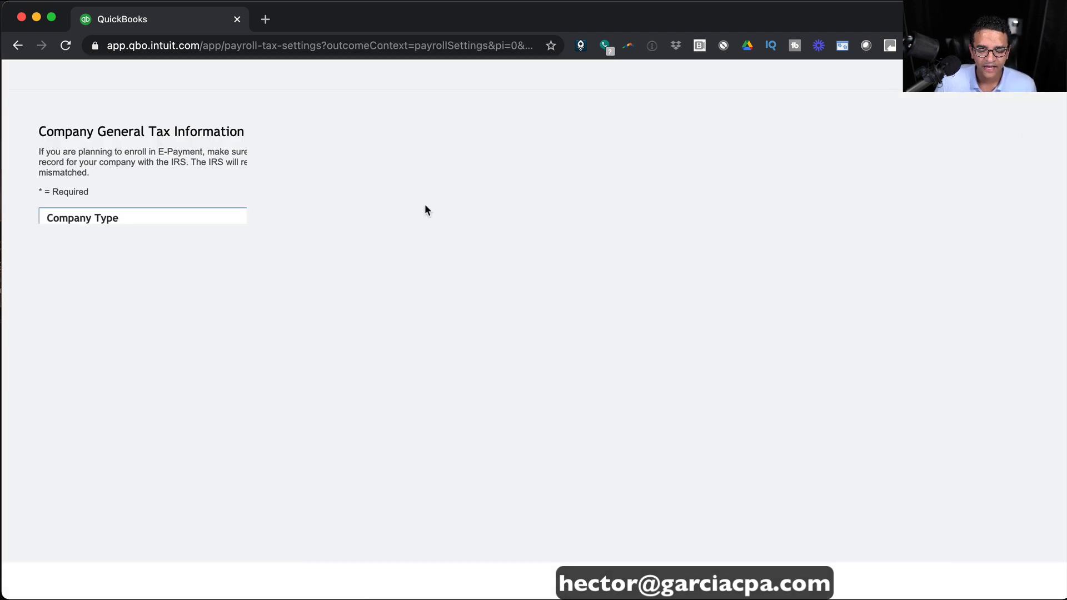
pyautogui.click(247, 300)
pyautogui.click(185, 243)
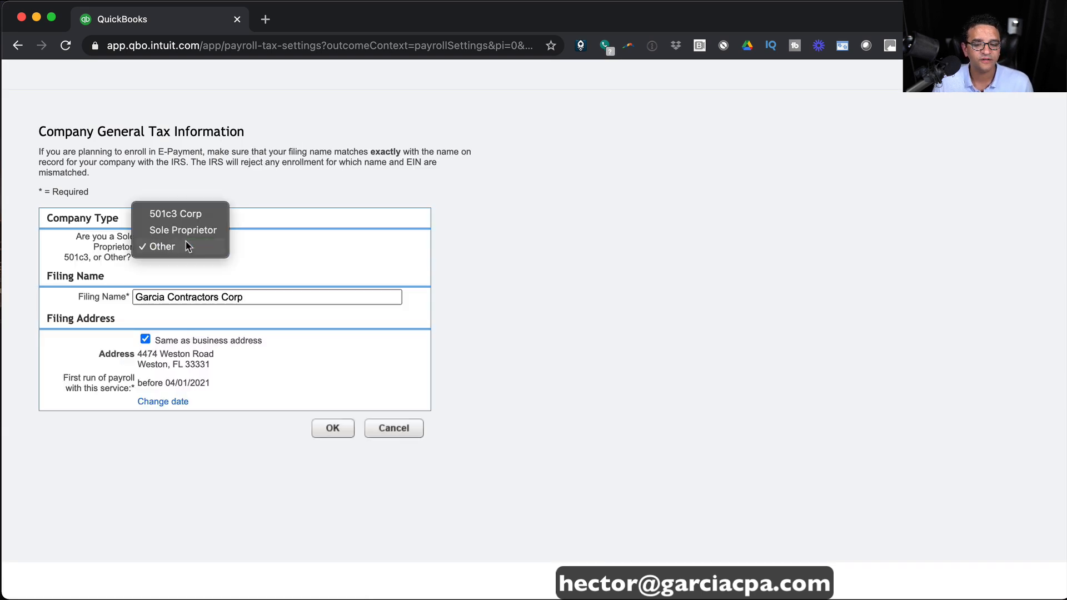
pyautogui.click(310, 247)
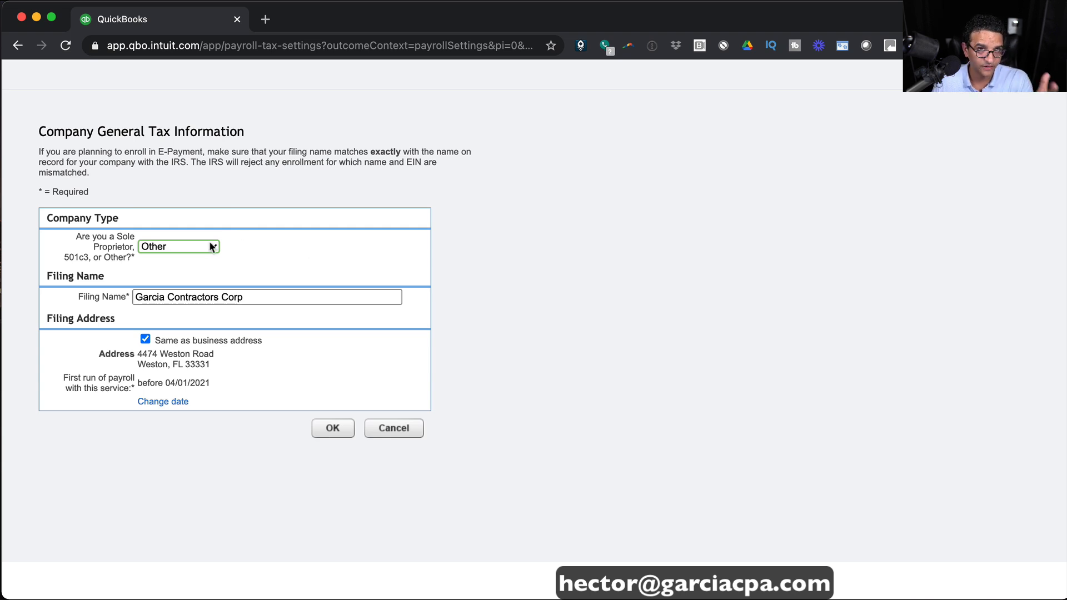
pyautogui.click(334, 428)
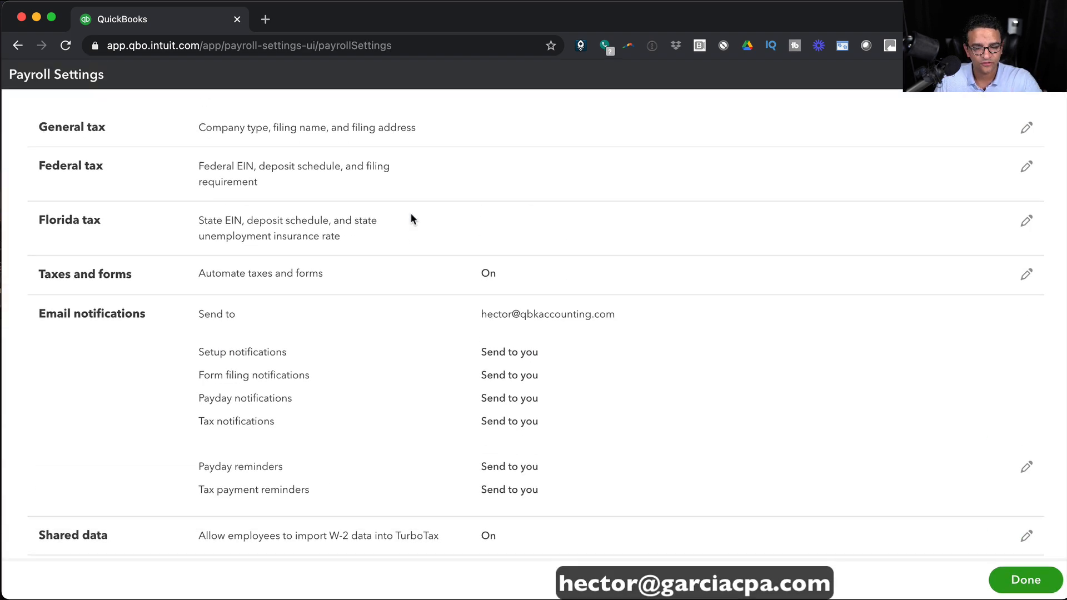
# Review the federal EIN and bring up the filing requirement and deposit schedule choices.
pyautogui.click(1026, 167)
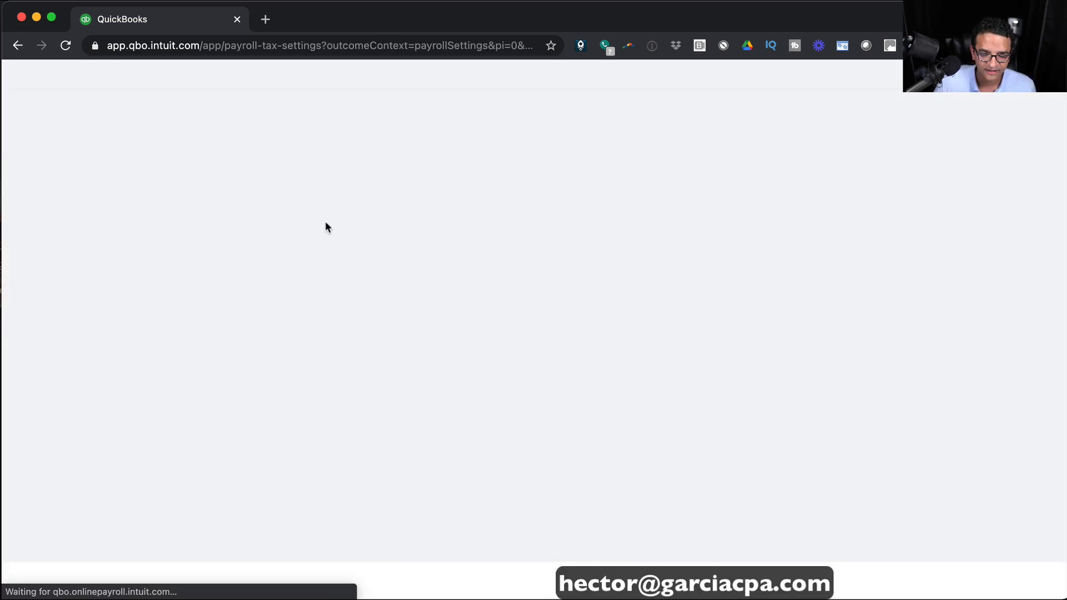
pyautogui.click(151, 200)
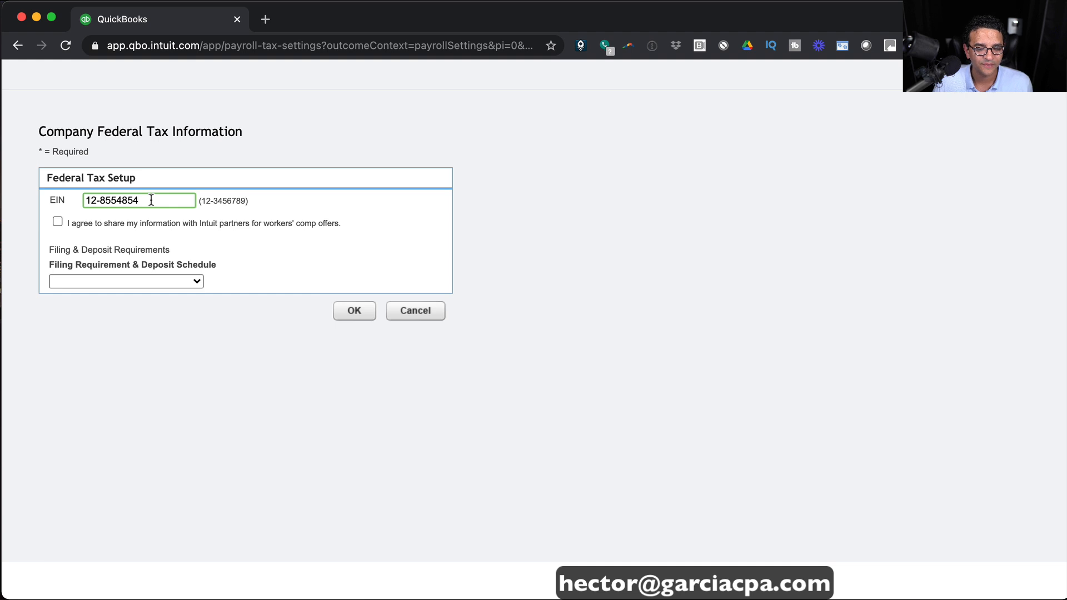
pyautogui.click(195, 281)
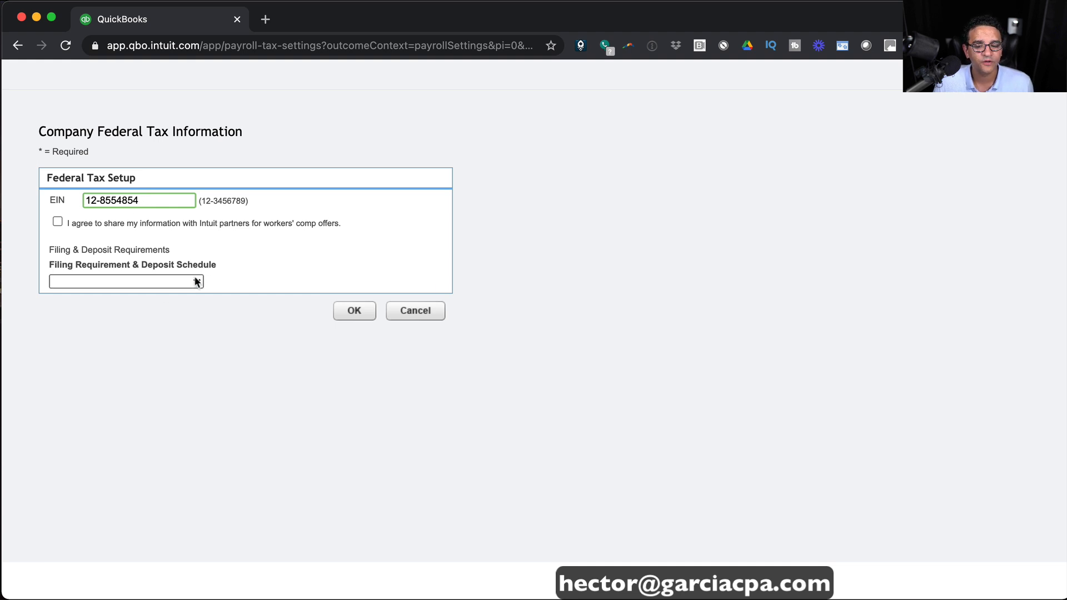
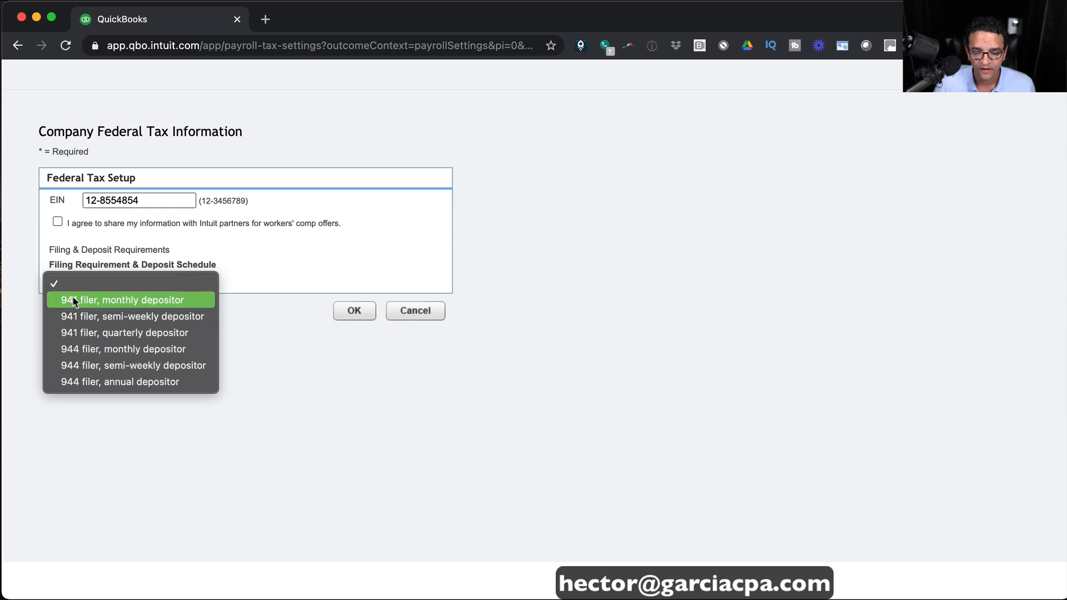
# Choose the '941 filer, monthly depositor' schedule, submit, and accept the monthly deposit warning.
pyautogui.click(156, 300)
pyautogui.click(356, 311)
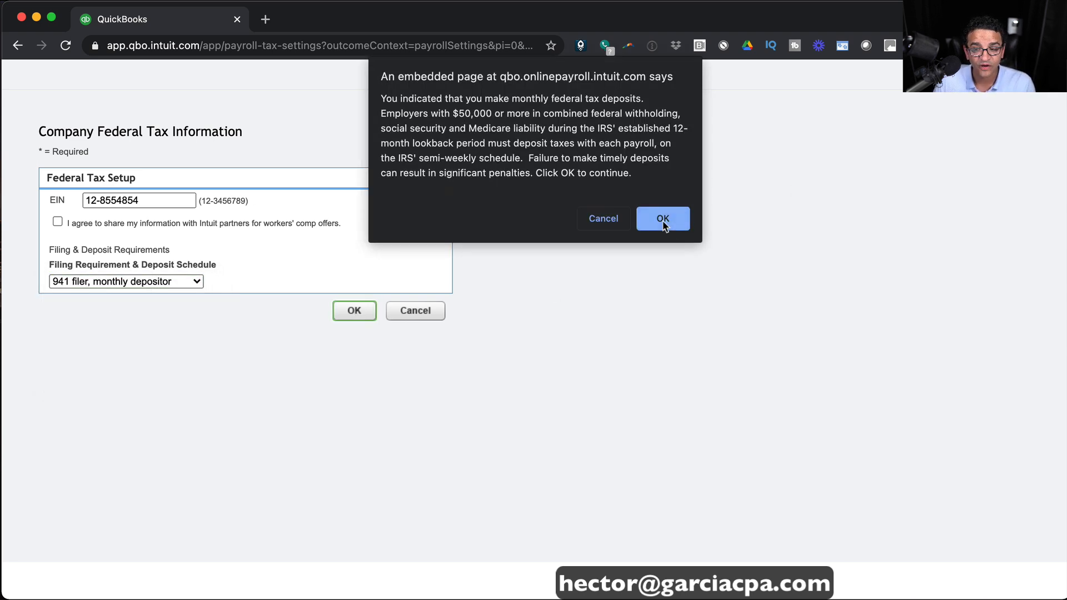
pyautogui.moveTo(407, 99); pyautogui.dragTo(651, 184)
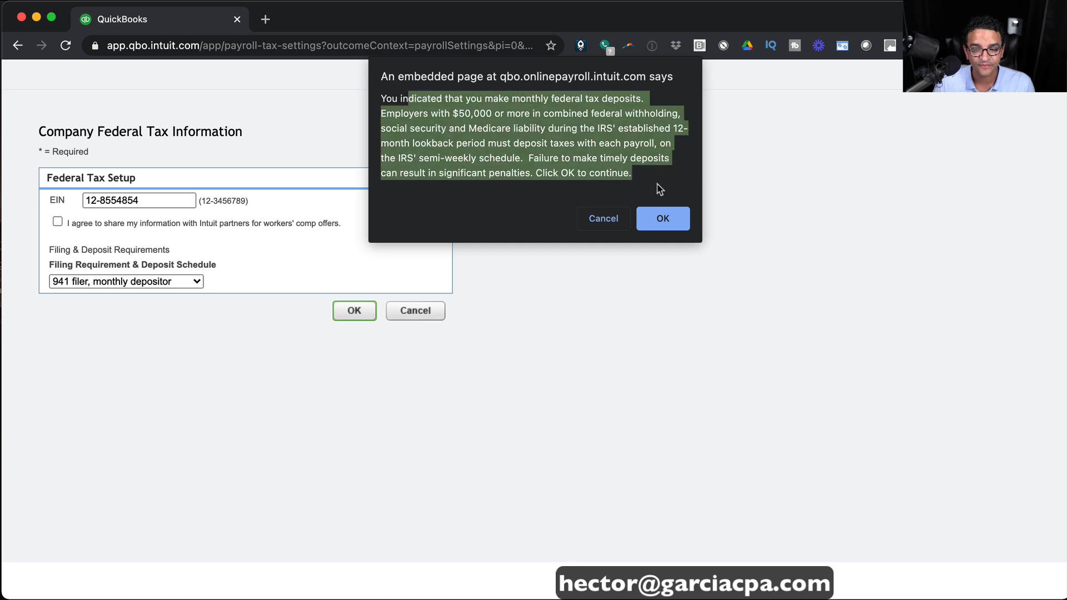
pyautogui.click(676, 224)
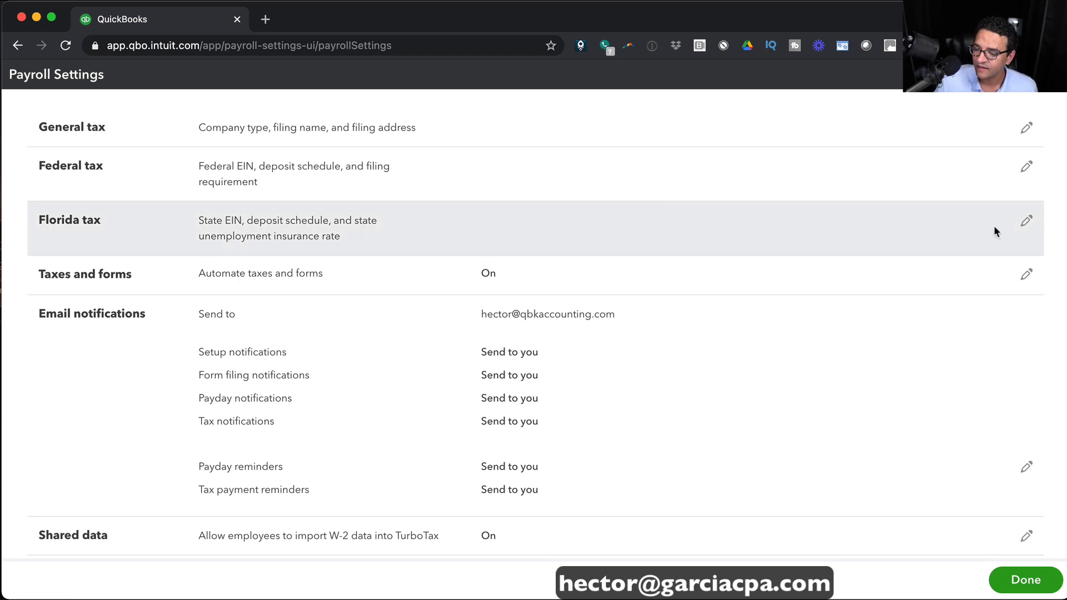
# Enter the Florida account number, corrected to seven digits, and a 2.7% SUI rate, then save.
pyautogui.click(1026, 220)
pyautogui.click(182, 214)
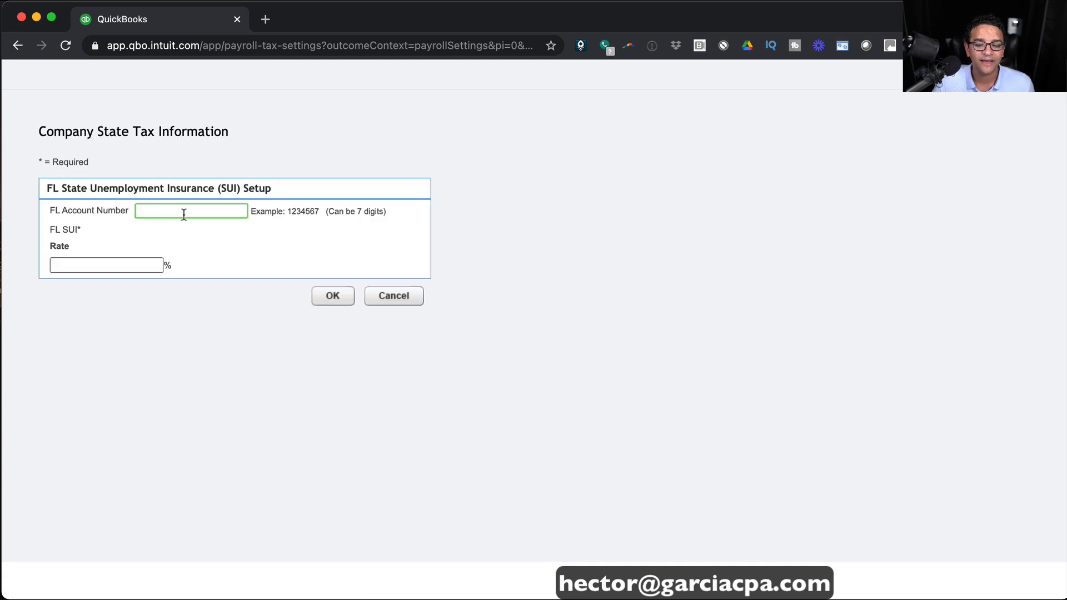
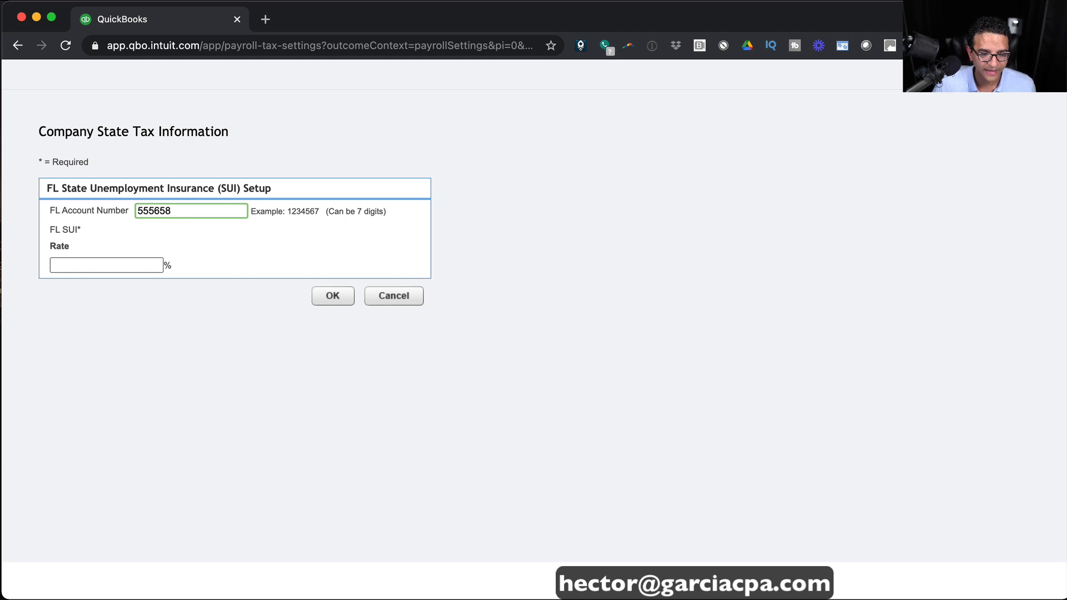
pyautogui.click(117, 259)
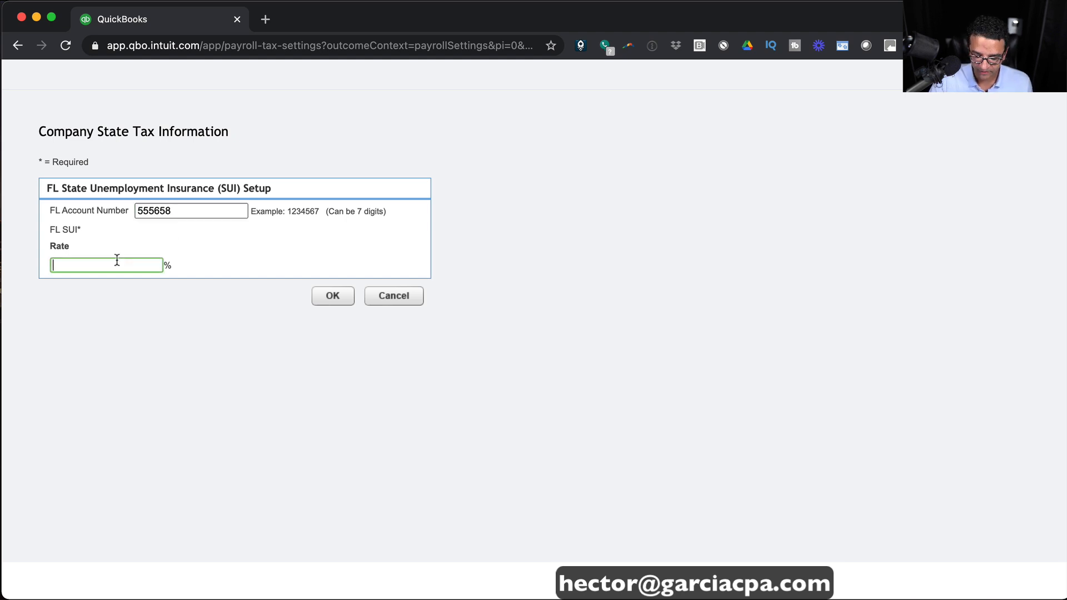
pyautogui.write('2.7')
pyautogui.press('Tab')
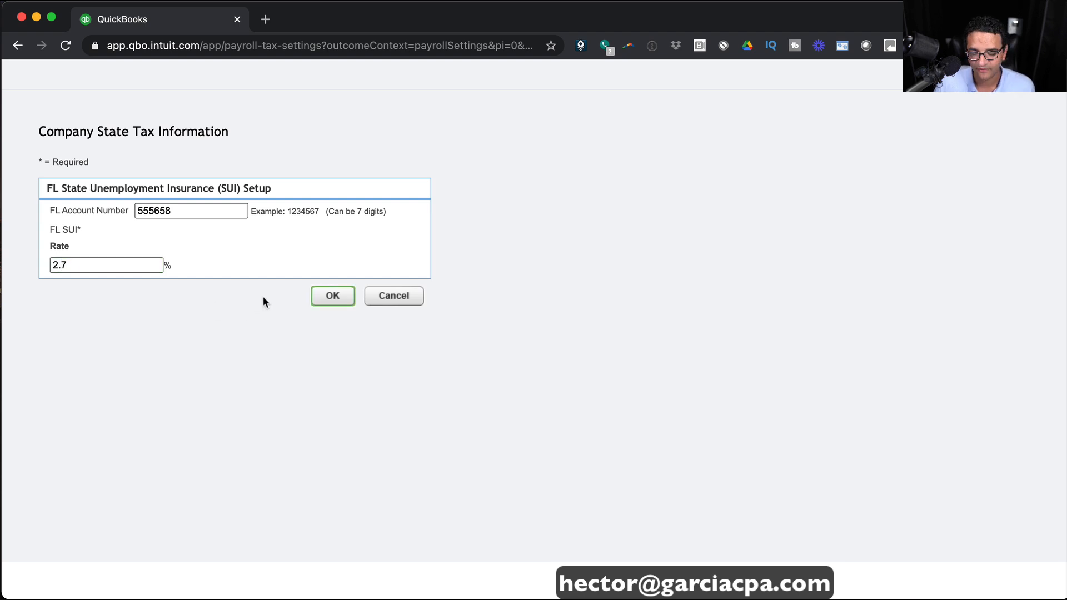
pyautogui.click(336, 296)
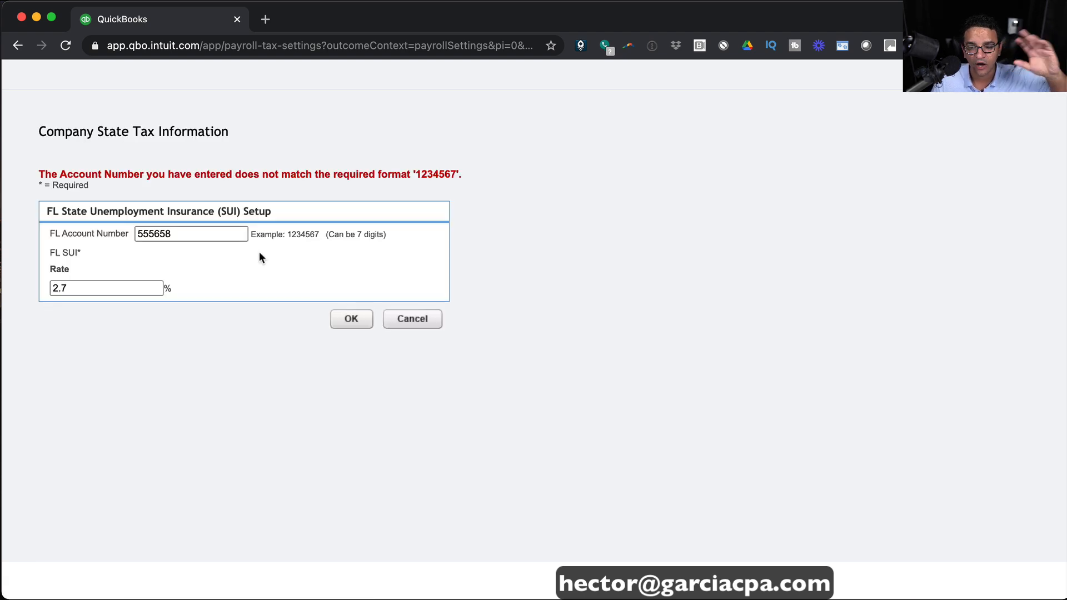
pyautogui.click(225, 233)
pyautogui.write('2')
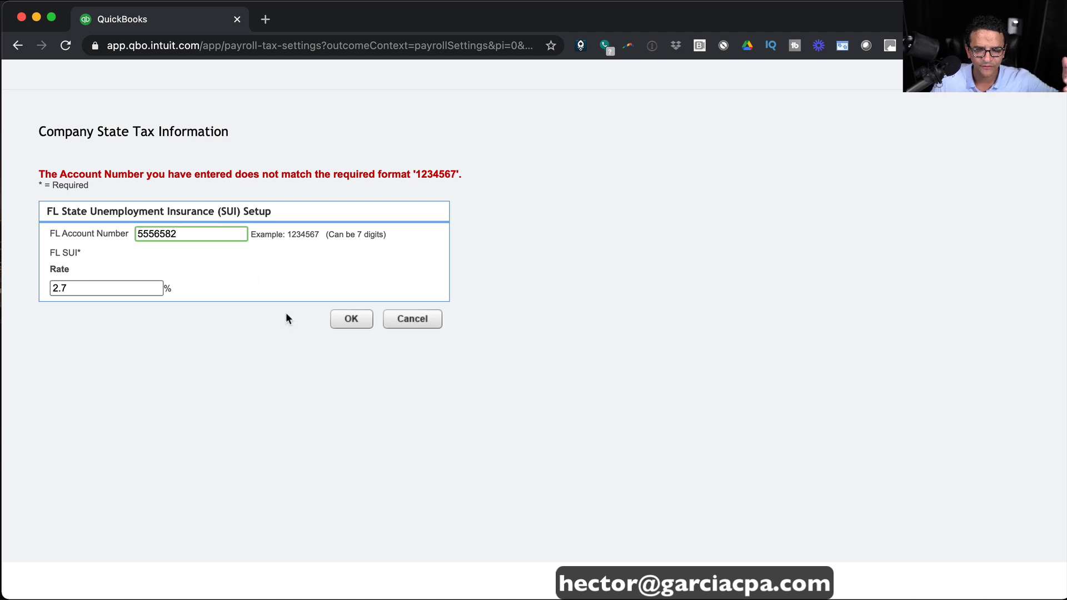
pyautogui.click(367, 318)
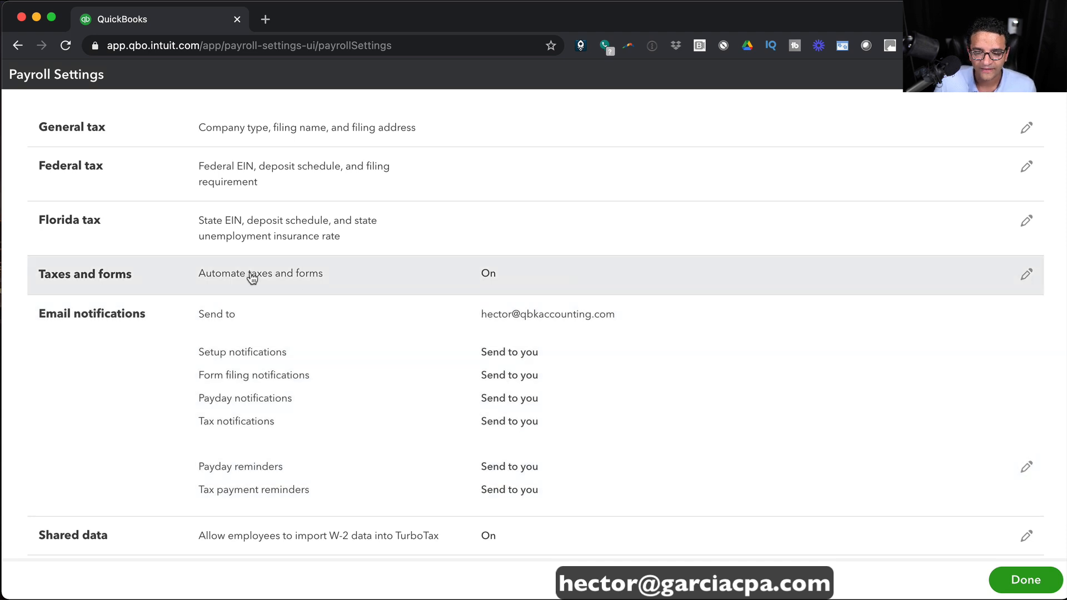
# Keep taxes and forms automated with taxes paid Later, save it, then edit W-2 data sharing.
pyautogui.click(252, 278)
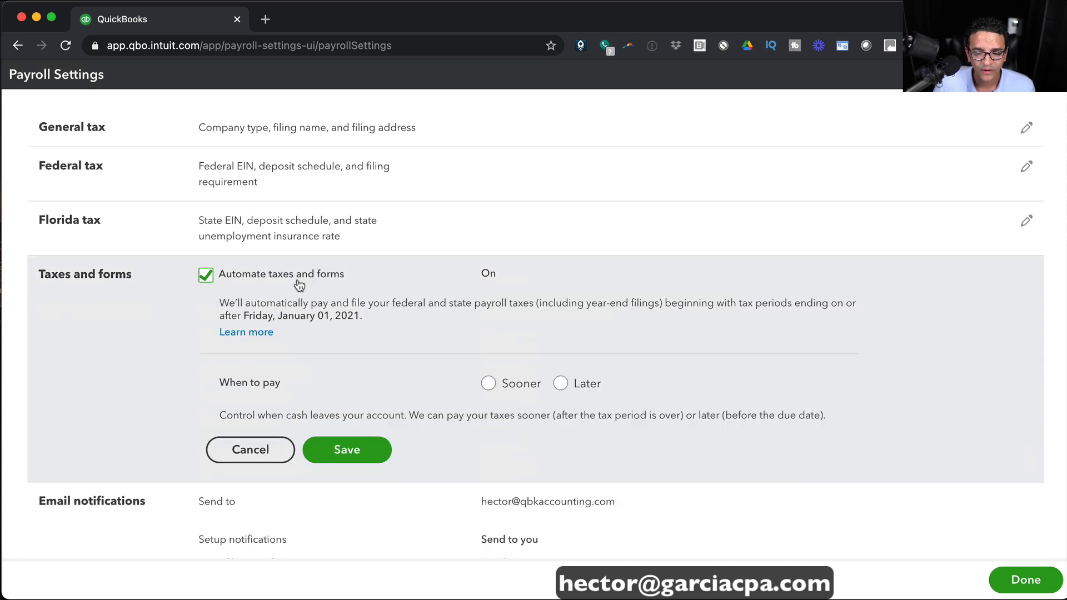
pyautogui.click(207, 276)
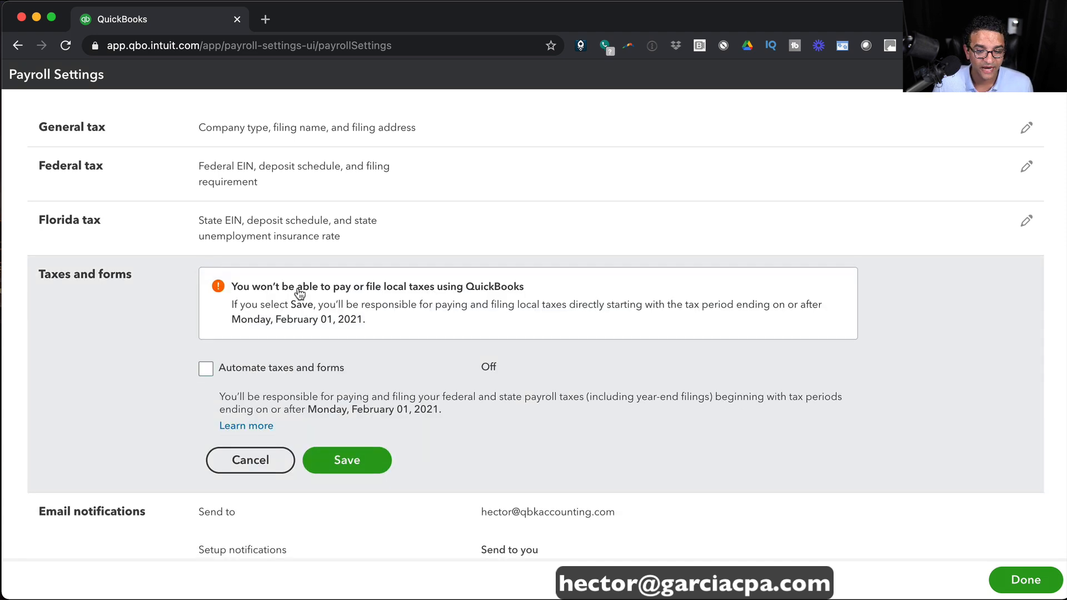
pyautogui.click(206, 369)
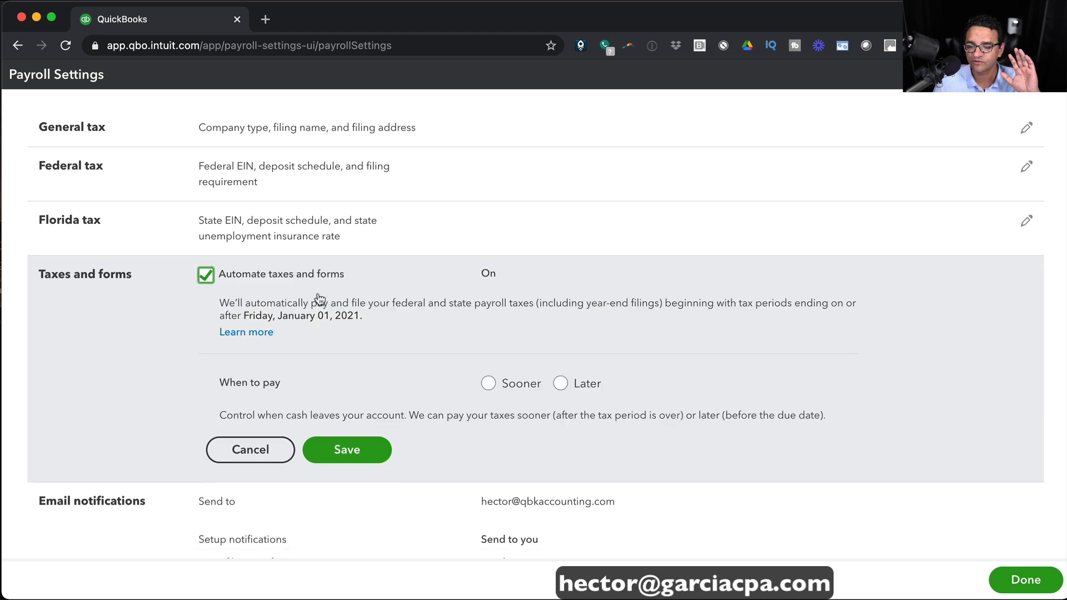
pyautogui.click(560, 384)
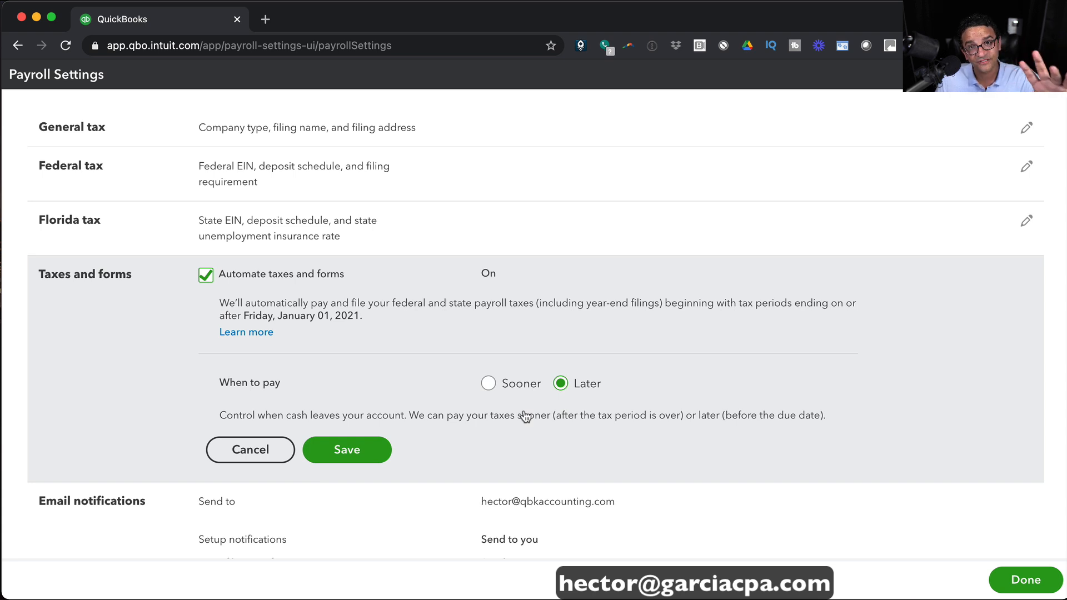
pyautogui.click(344, 449)
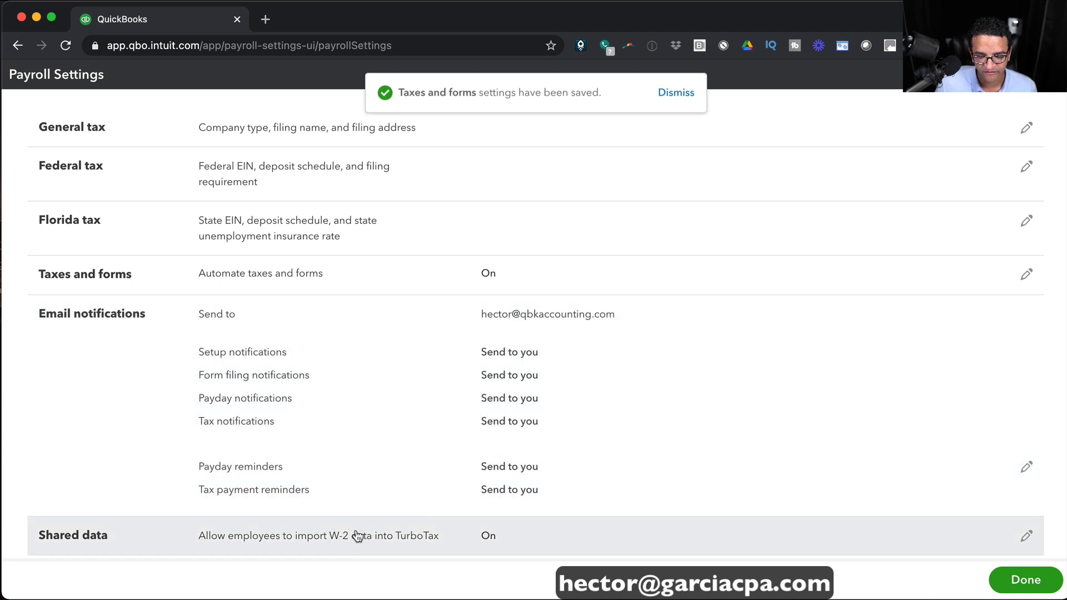
pyautogui.click(357, 536)
pyautogui.scroll(-4, 415, 480)
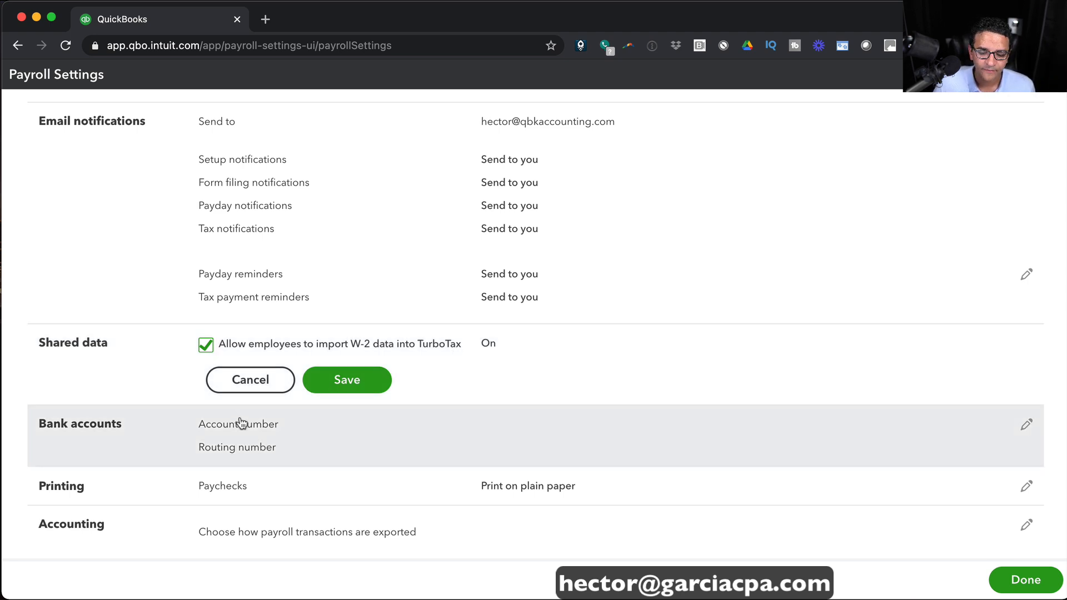
# Look at the payroll bank account Get started page, then finish Payroll Settings and return to the dashboard.
pyautogui.click(1025, 427)
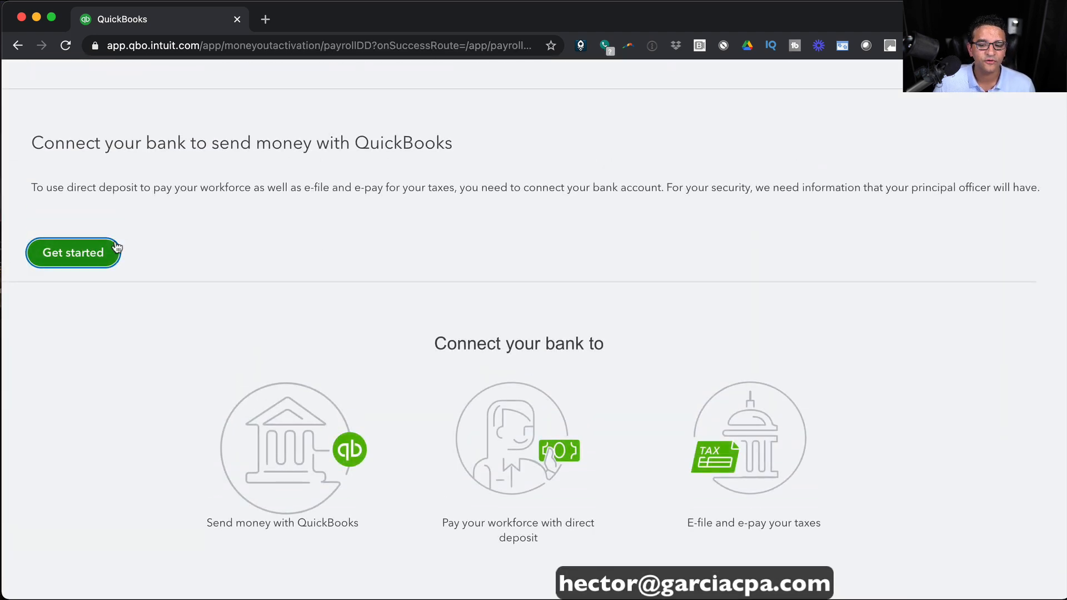
pyautogui.click(97, 245)
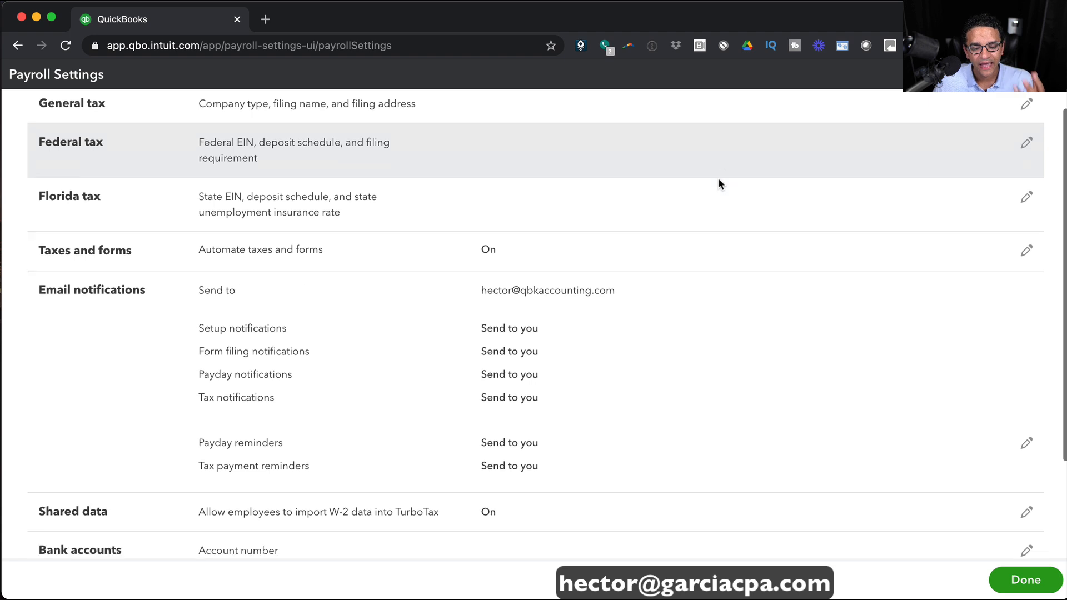
pyautogui.scroll(-3, 719, 181)
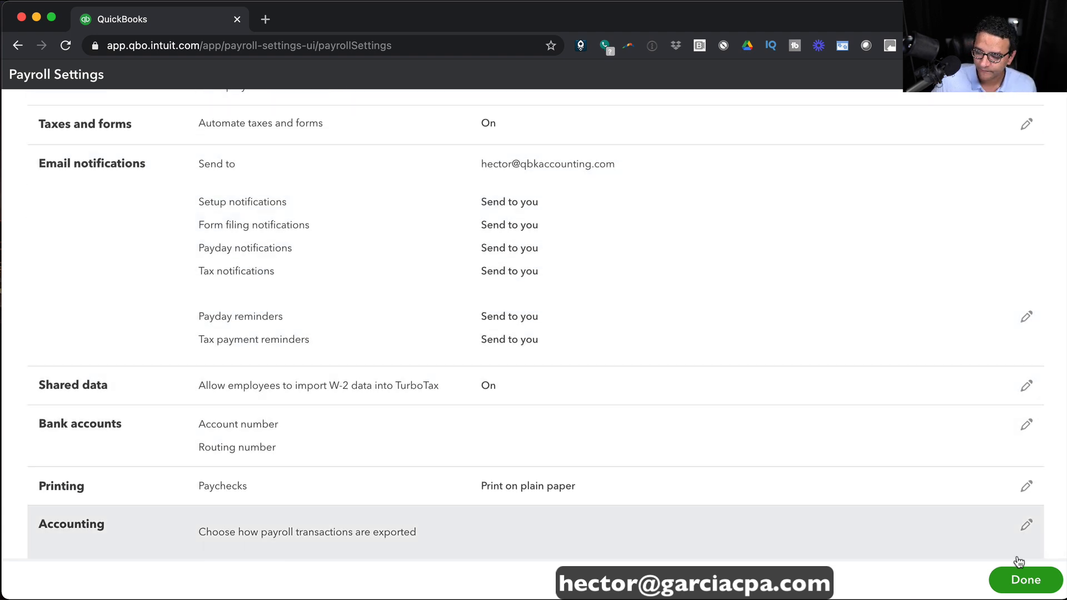
pyautogui.click(1028, 580)
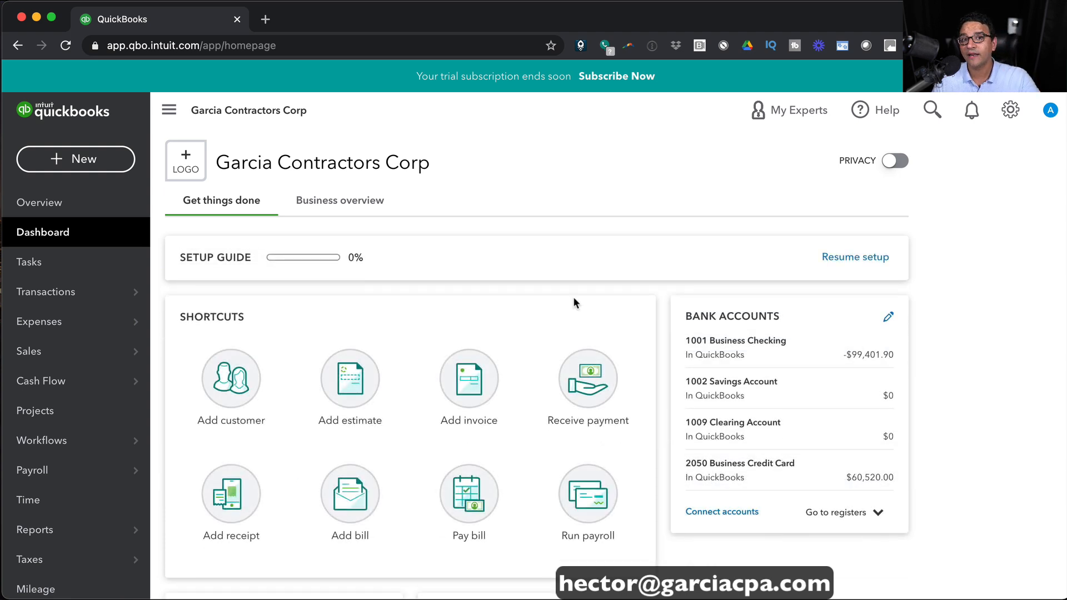
# Start a new Weekly timesheet from the + New menu under Employees.
pyautogui.moveTo(96, 439)
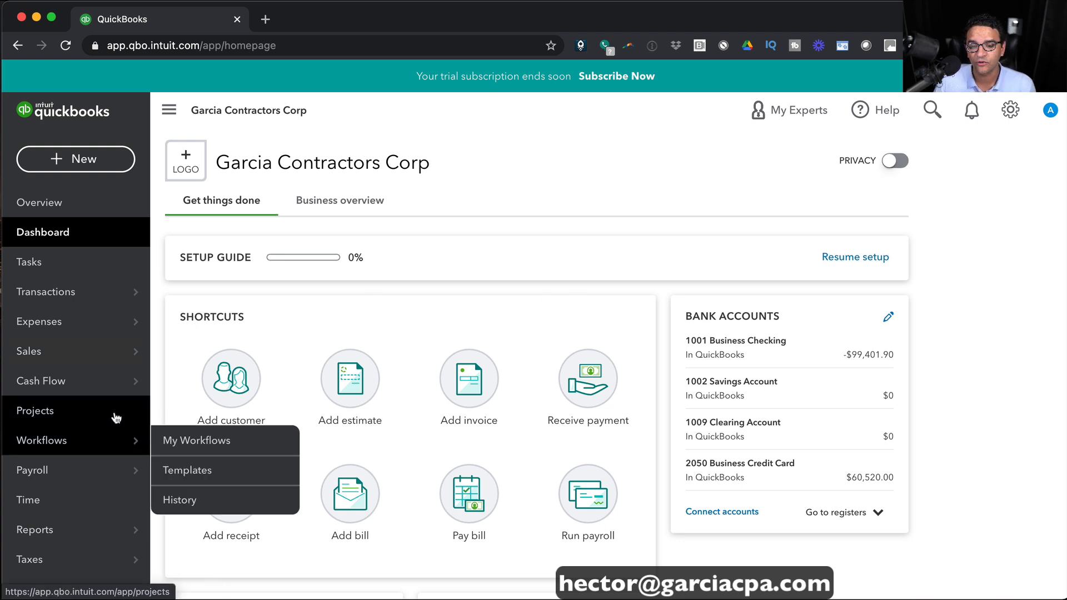
pyautogui.click(1012, 111)
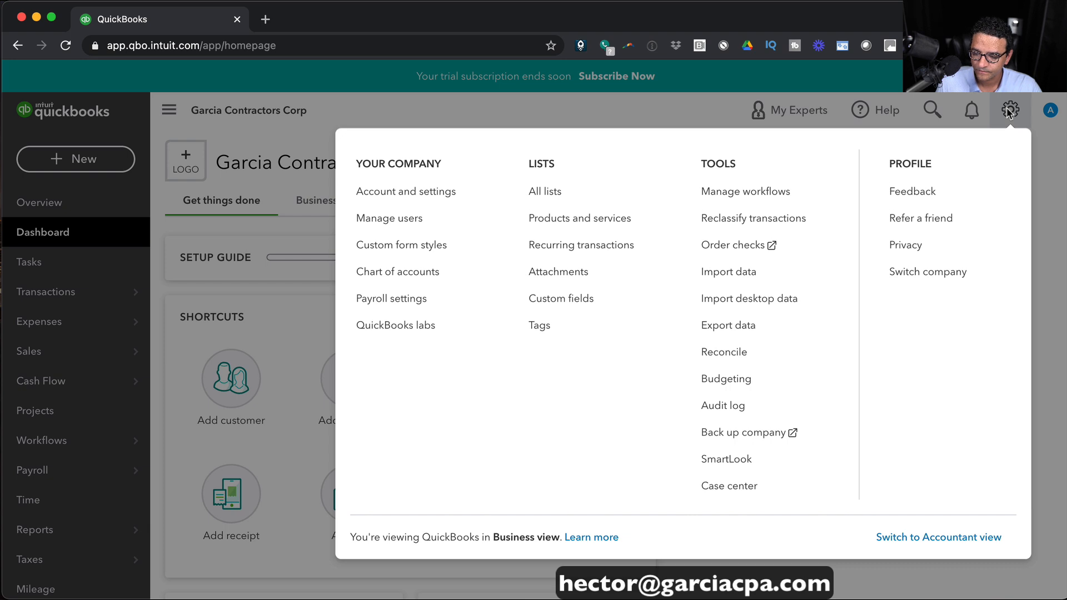
pyautogui.click(1009, 111)
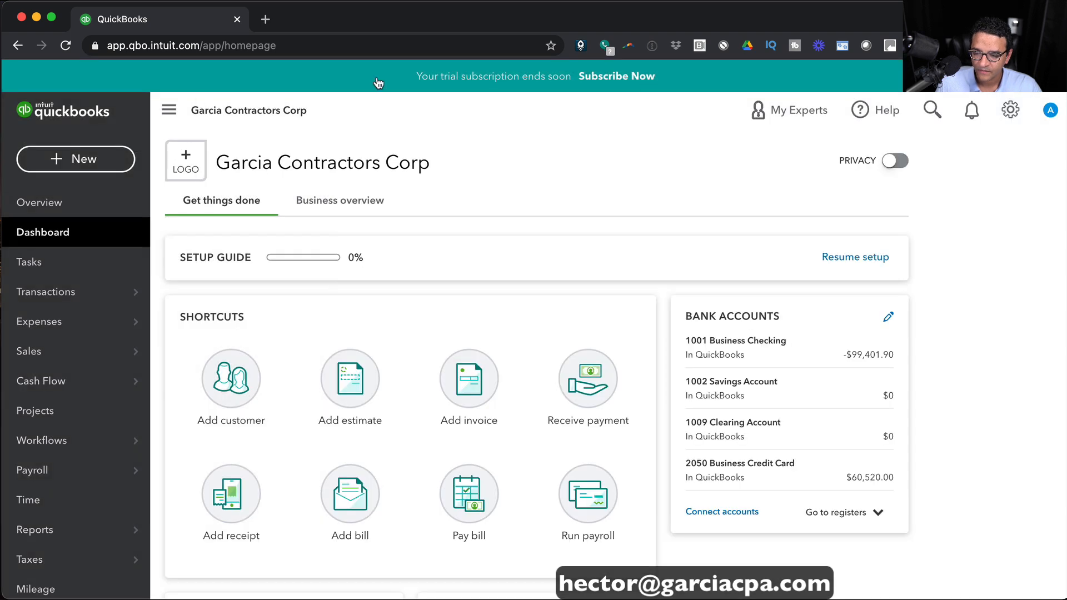
pyautogui.click(78, 159)
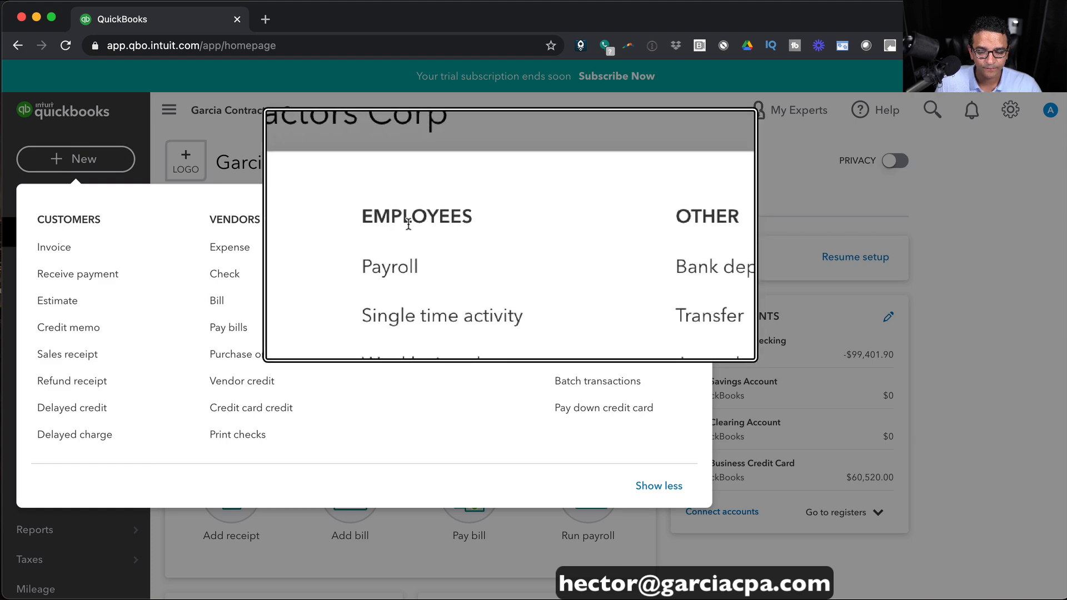
pyautogui.click(411, 303)
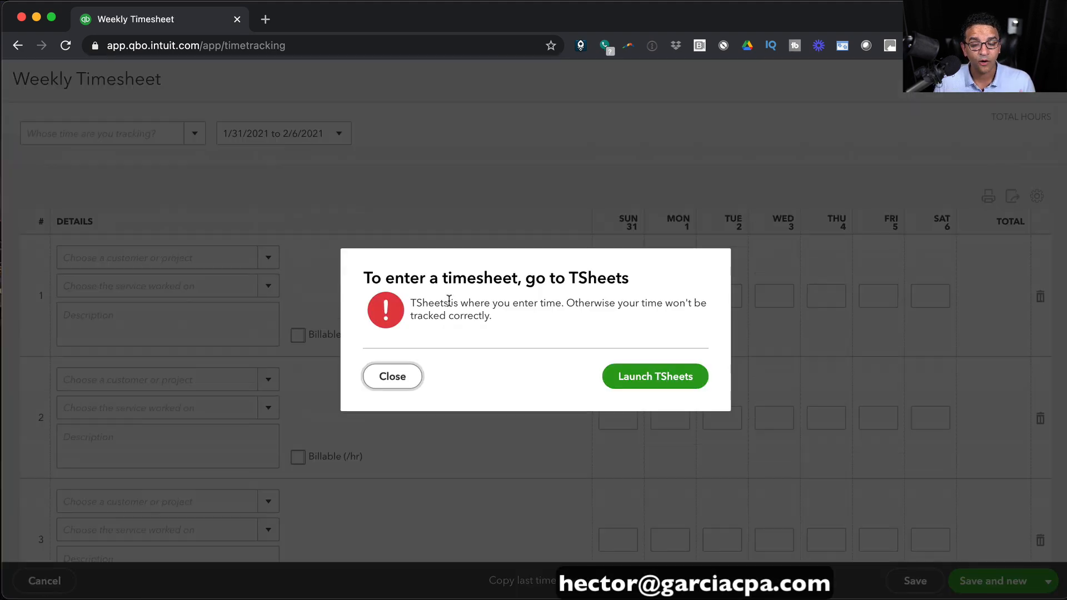
# Dismiss the 'To enter a timesheet, go to TSheets' notice.
pyautogui.click(573, 281)
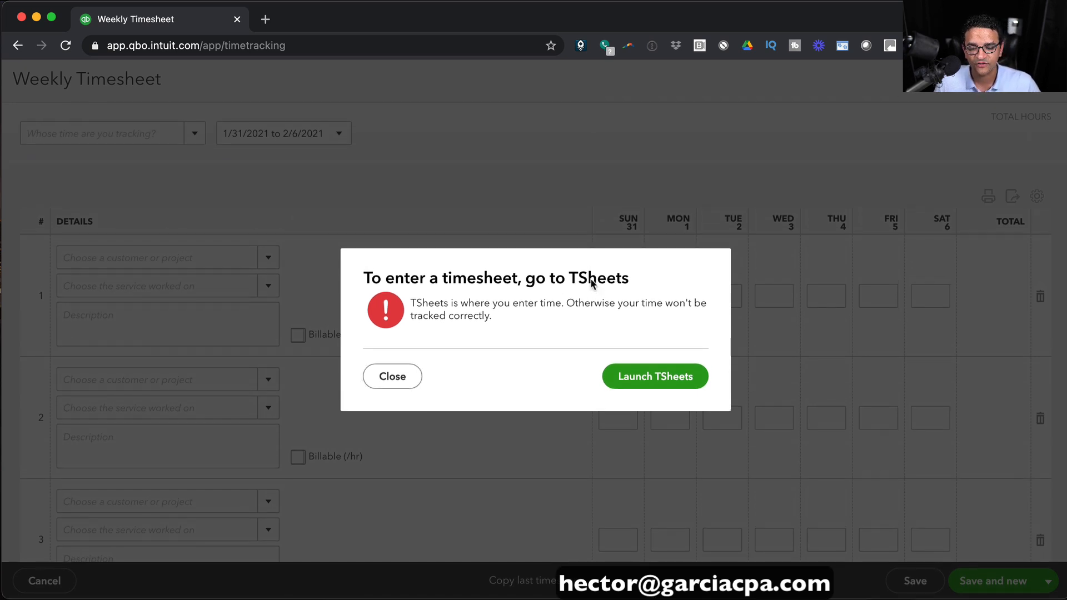
pyautogui.click(393, 378)
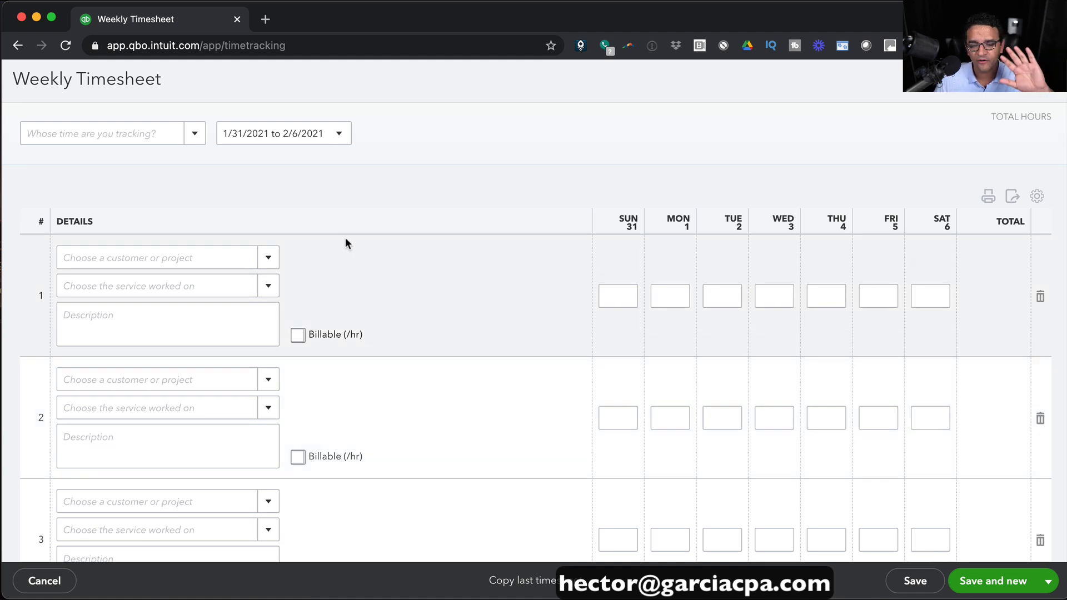
# Select the first employee, the week 1/24/2021 to 1/30/2021, and the Salary pay item.
pyautogui.click(195, 133)
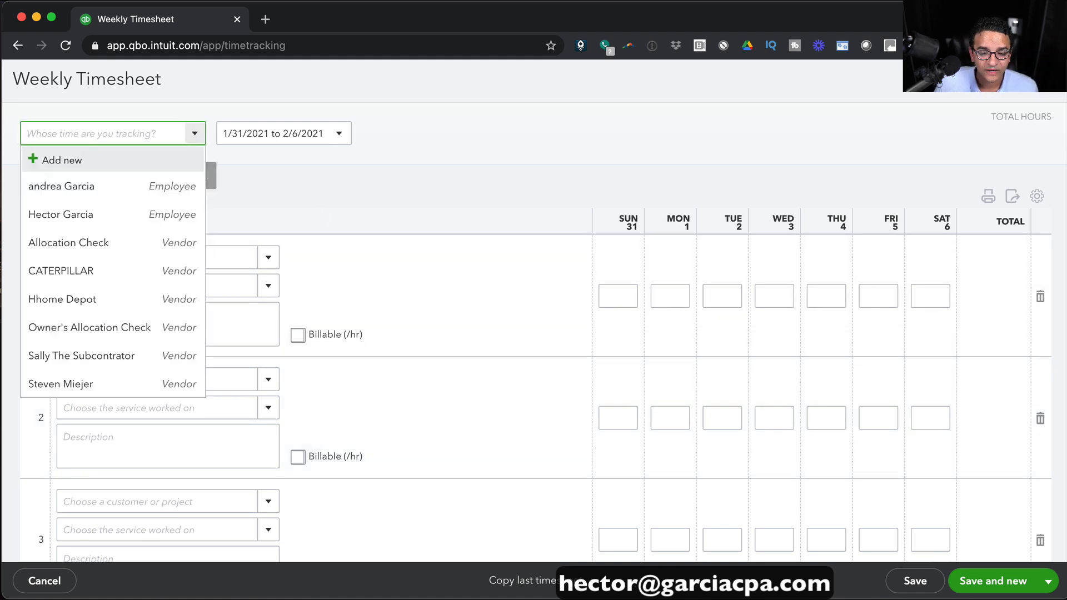
pyautogui.click(95, 186)
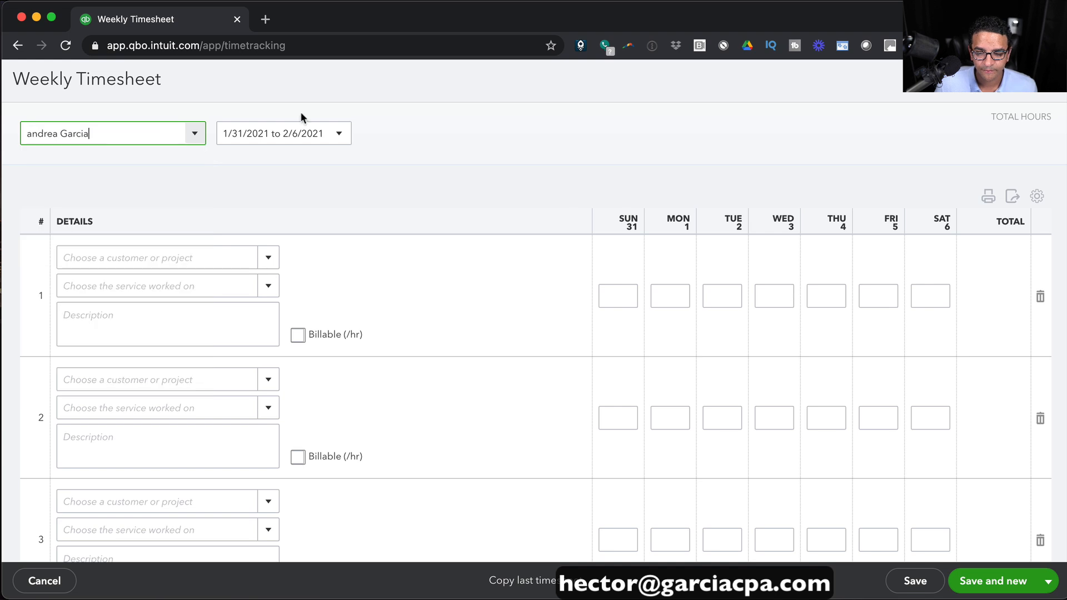
pyautogui.click(340, 135)
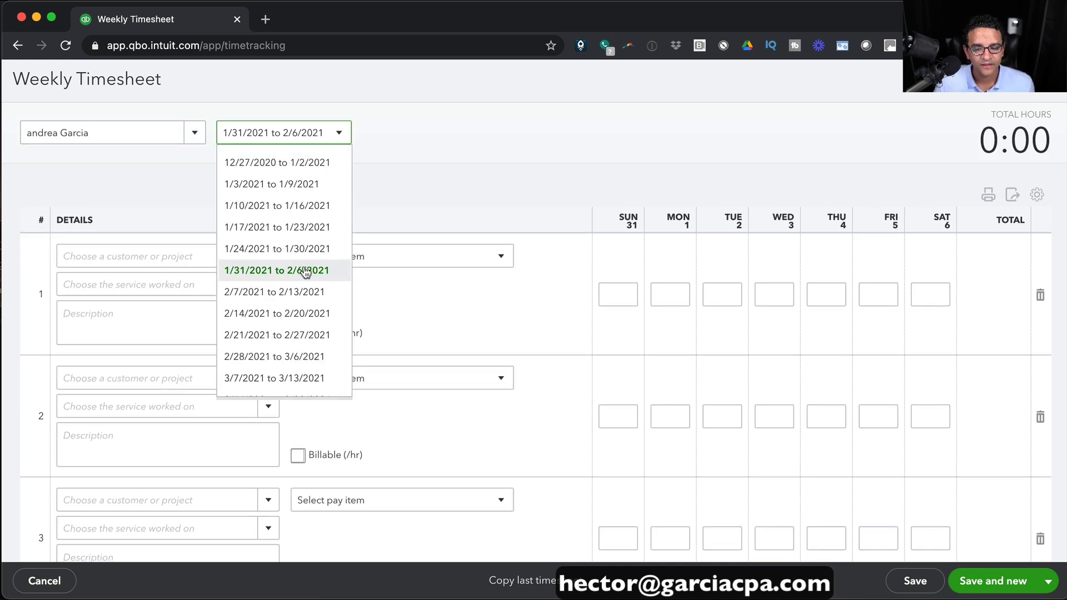
pyautogui.click(305, 250)
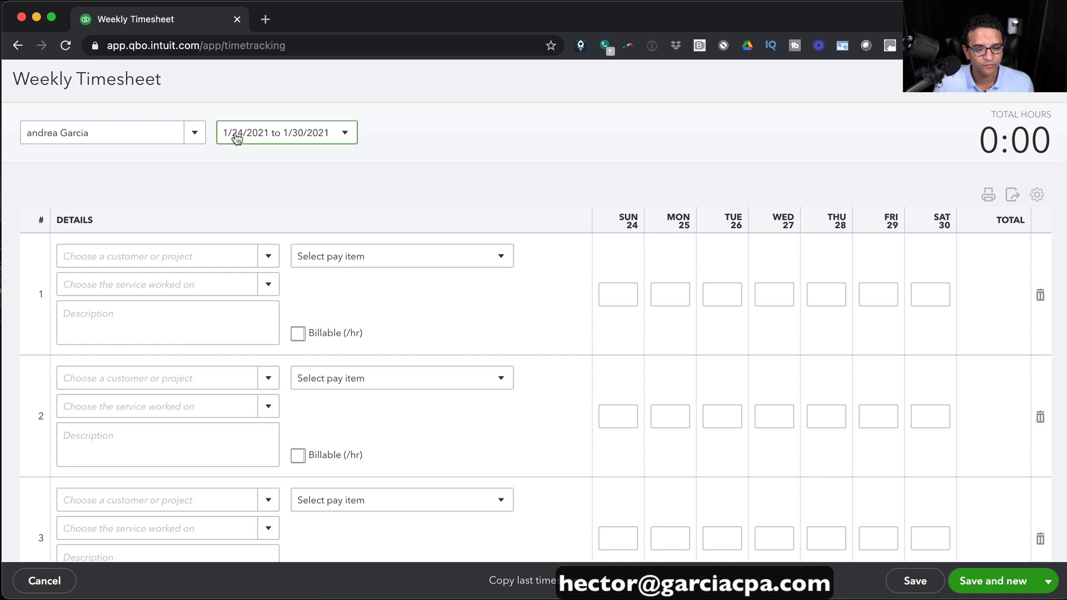
pyautogui.click(288, 140)
pyautogui.click(286, 139)
pyautogui.click(275, 259)
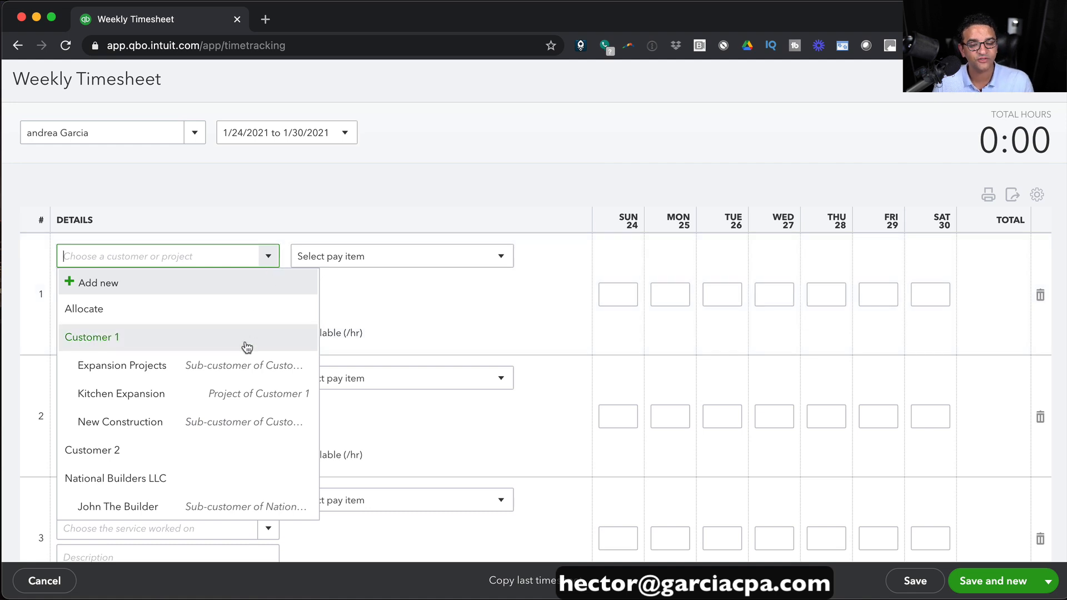
pyautogui.click(418, 175)
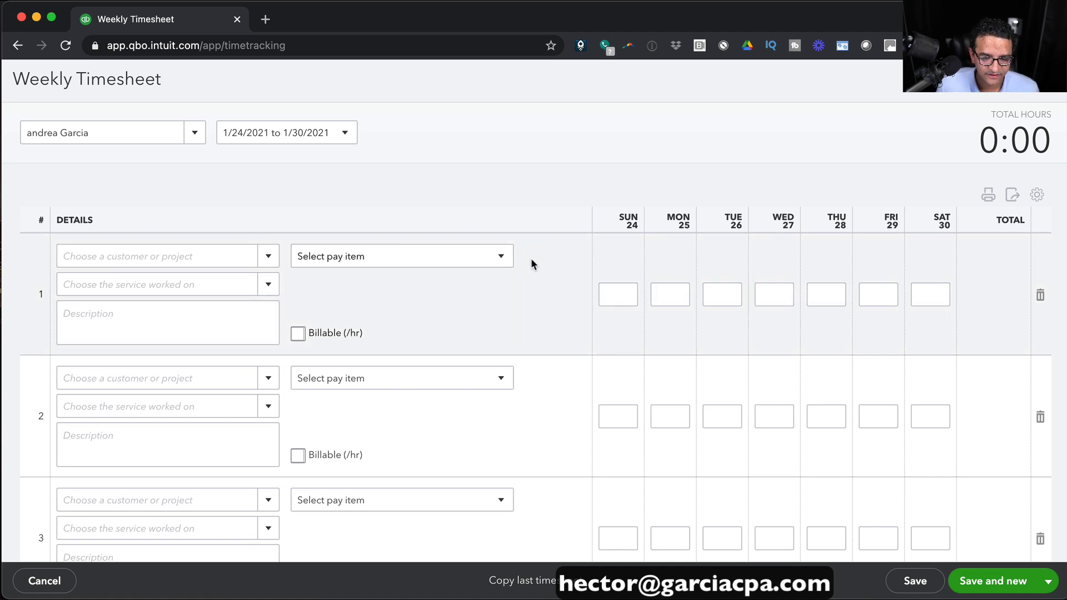
pyautogui.click(503, 257)
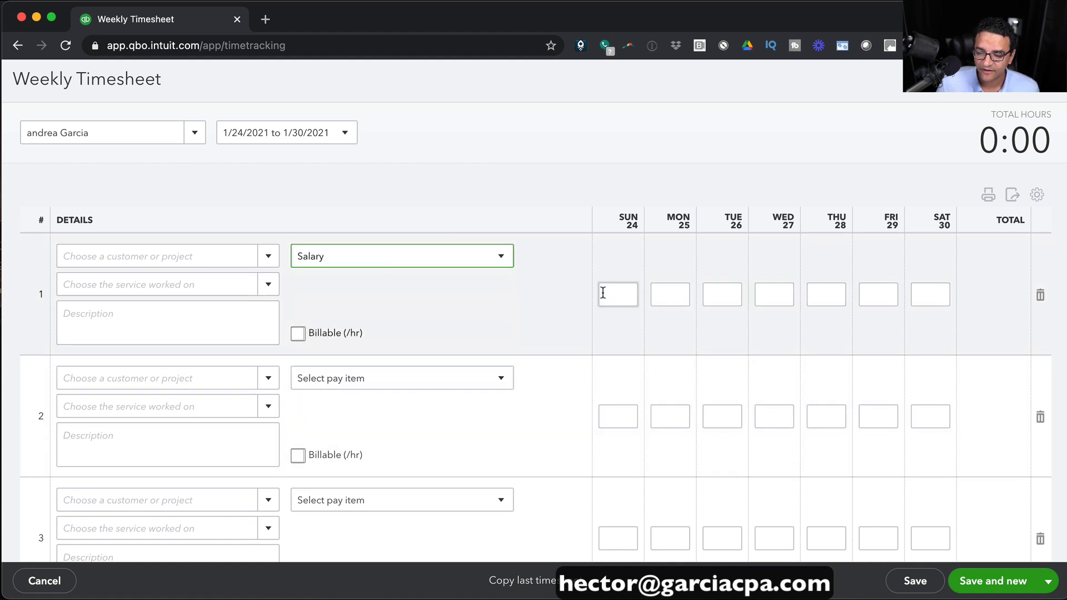
# Enter Monday–Friday Salary hours of 8, 6, 7, 8 and 9 (38:00) and Save and new.
pyautogui.click(662, 294)
pyautogui.write('8')
pyautogui.click(728, 293)
pyautogui.write('8')
pyautogui.click(786, 291)
pyautogui.write('7')
pyautogui.click(825, 295)
pyautogui.write('8')
pyautogui.click(867, 293)
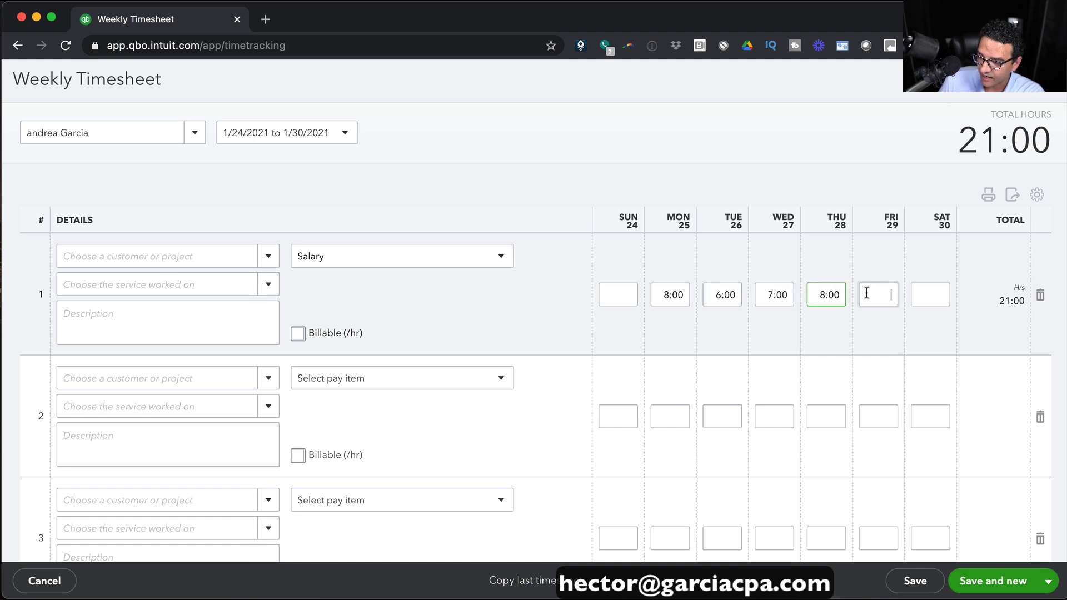
pyautogui.write('9')
pyautogui.click(578, 153)
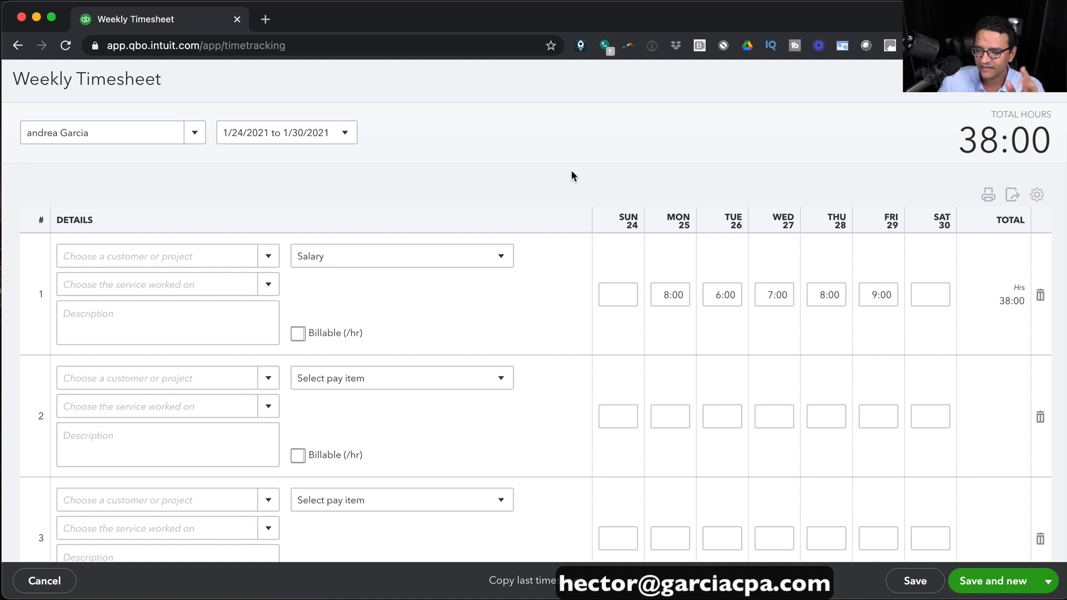
pyautogui.click(999, 580)
# Select the second employee, week 1/24–1/30, and Customer 1:Expansion Projects on row 1.
pyautogui.click(392, 377)
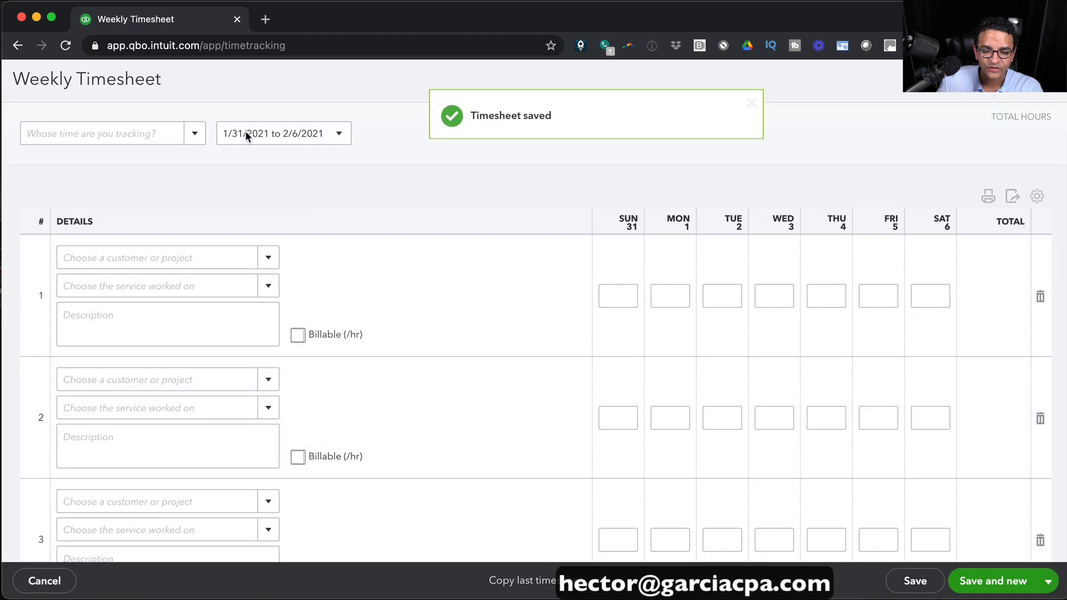
pyautogui.click(197, 139)
pyautogui.click(78, 215)
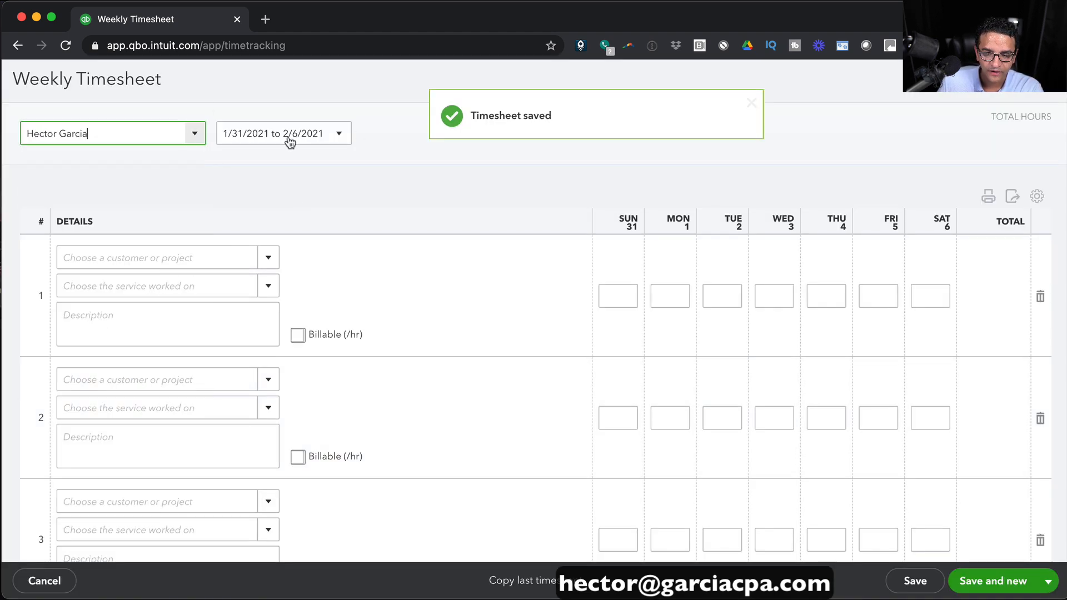
pyautogui.click(340, 134)
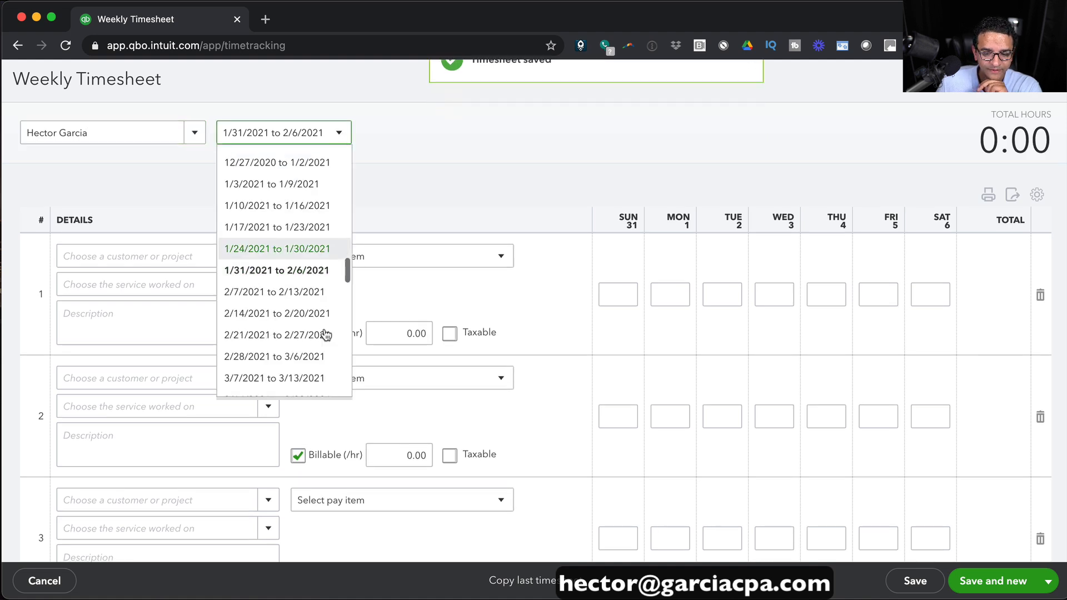
pyautogui.click(274, 248)
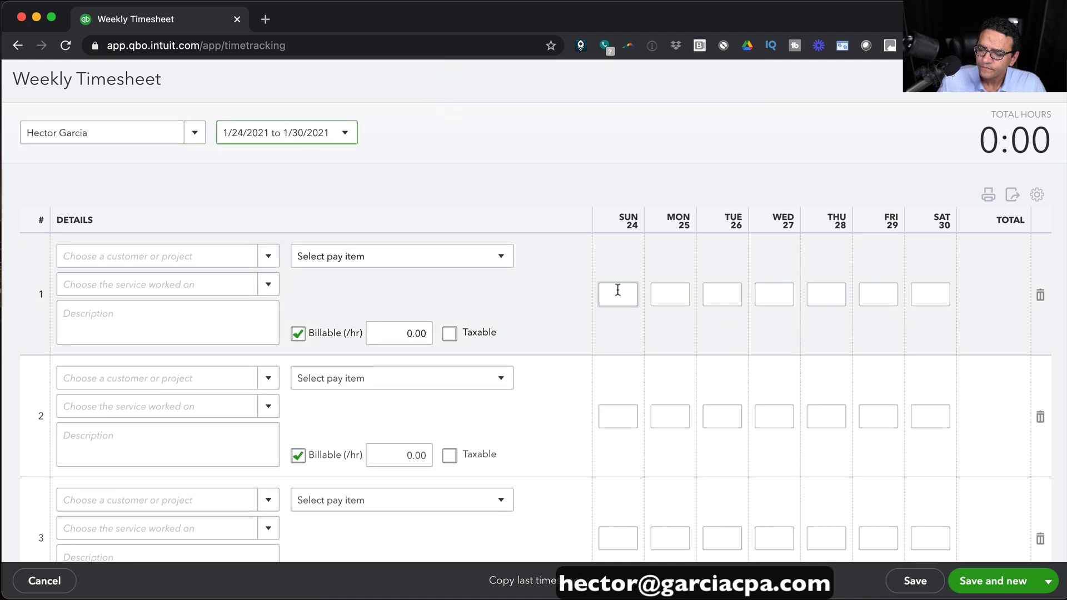
pyautogui.click(245, 257)
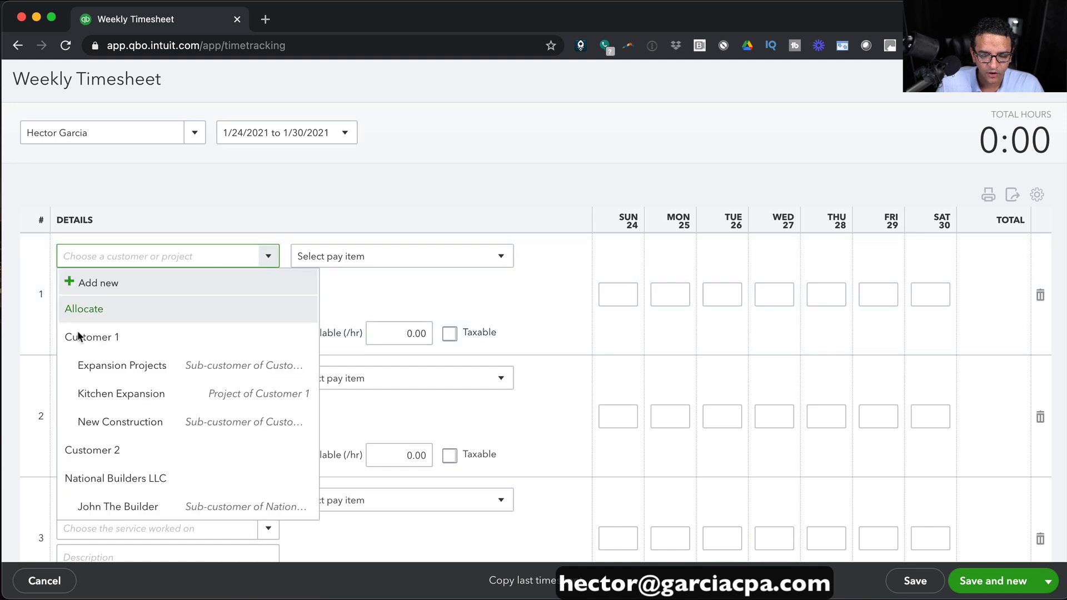
pyautogui.click(158, 371)
# Enter row 1 hours of 8, 7, 6 and 8 for Monday through Thursday.
pyautogui.click(676, 291)
pyautogui.write('8')
pyautogui.press('Tab')
pyautogui.write('7')
pyautogui.press('Tab')
pyautogui.write('6')
pyautogui.press('Tab')
pyautogui.write('8')
pyautogui.press('Tab')
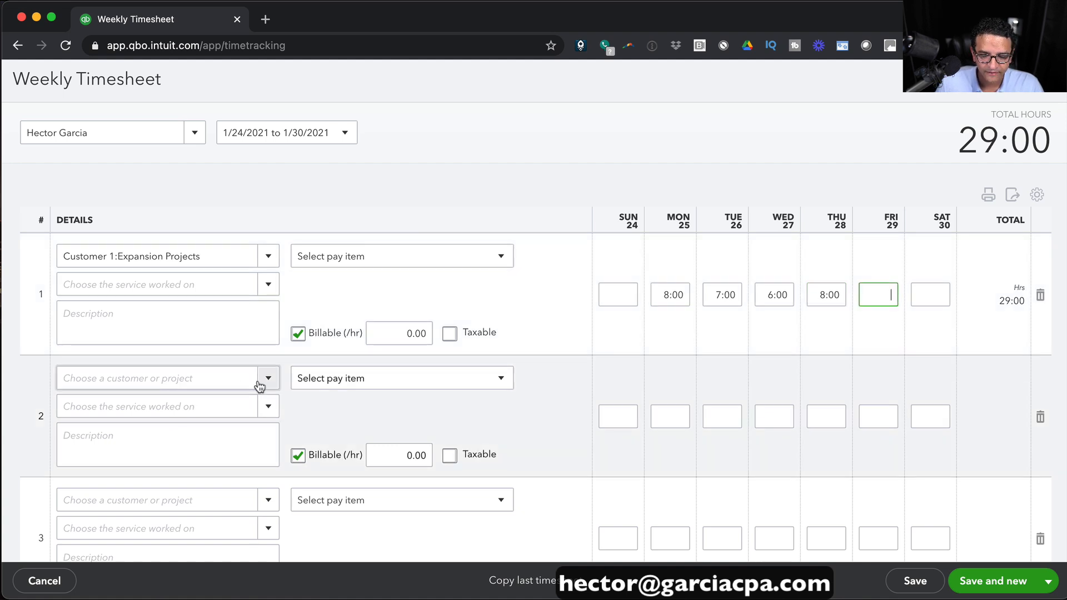
# Enter row 2 hours of 2 on Wednesday and 8 on Friday, then select row 1's customer text.
pyautogui.click(879, 414)
pyautogui.click(778, 413)
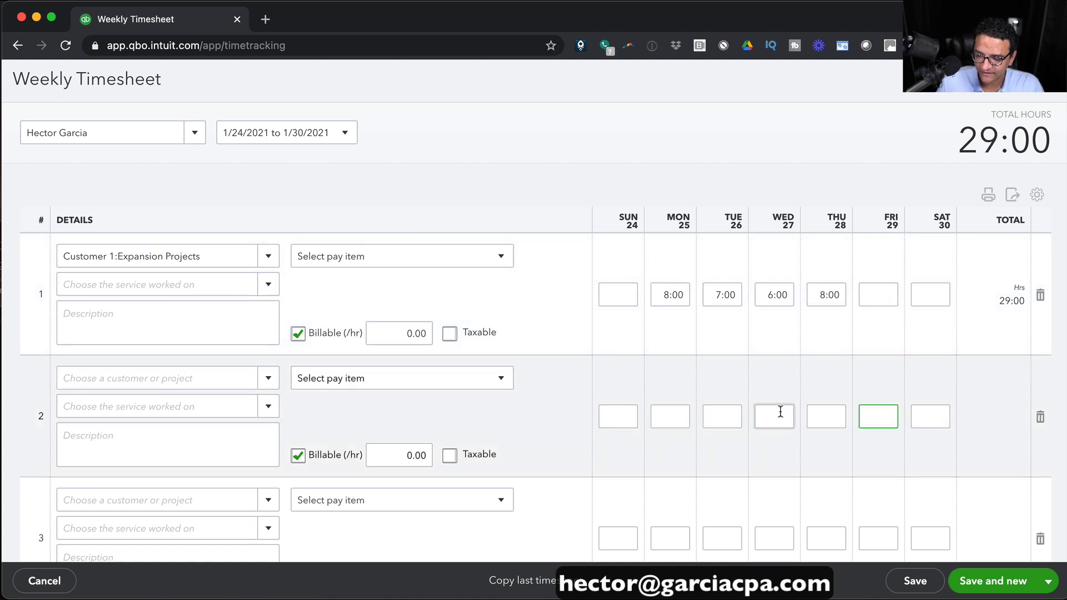
pyautogui.write('2')
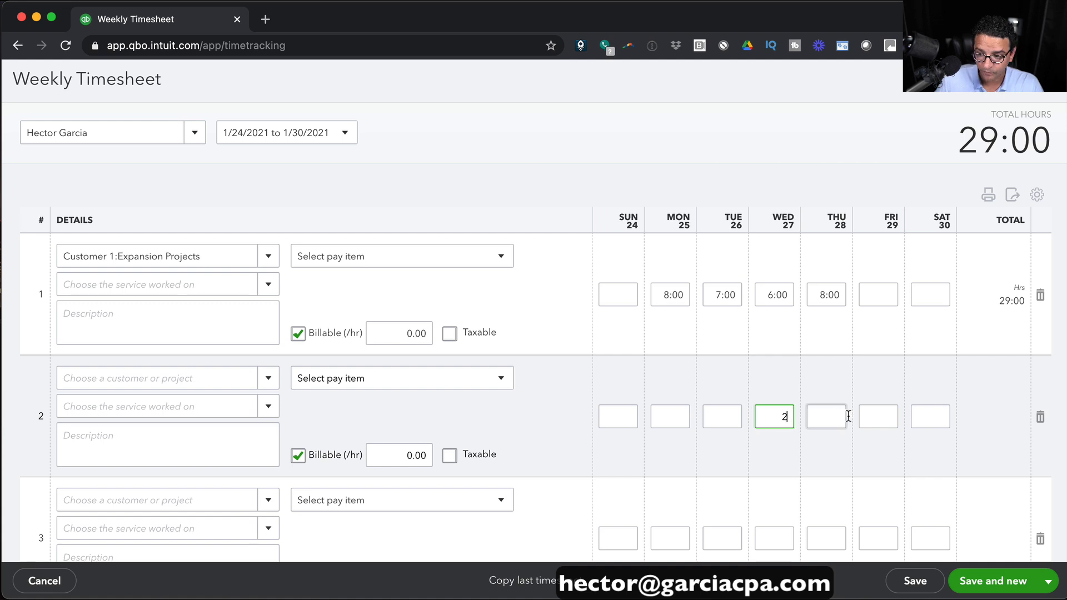
pyautogui.click(883, 415)
pyautogui.write('8')
pyautogui.press('Tab')
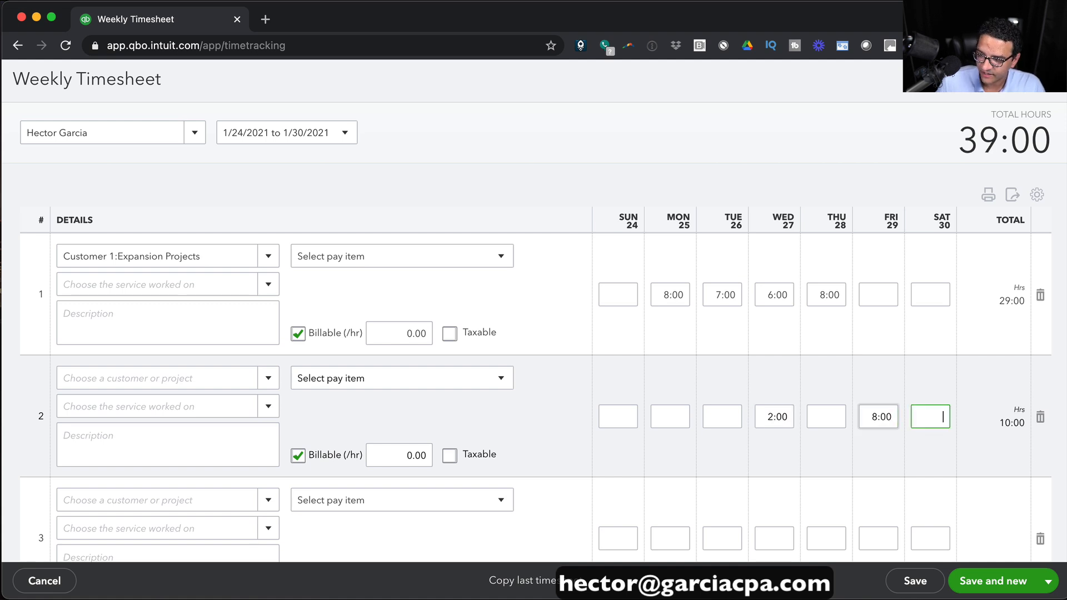
pyautogui.click(105, 245)
pyautogui.moveTo(225, 258); pyautogui.dragTo(12, 255)
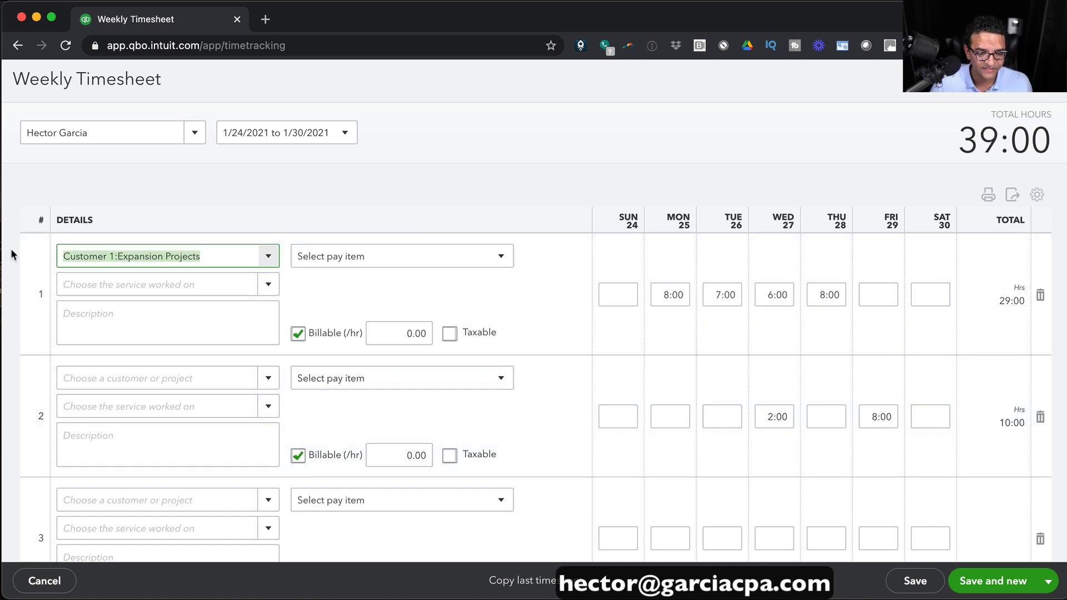
# Make row 2 non-billable and set both rows' pay item to Regular Pay.
pyautogui.click(298, 456)
pyautogui.click(475, 266)
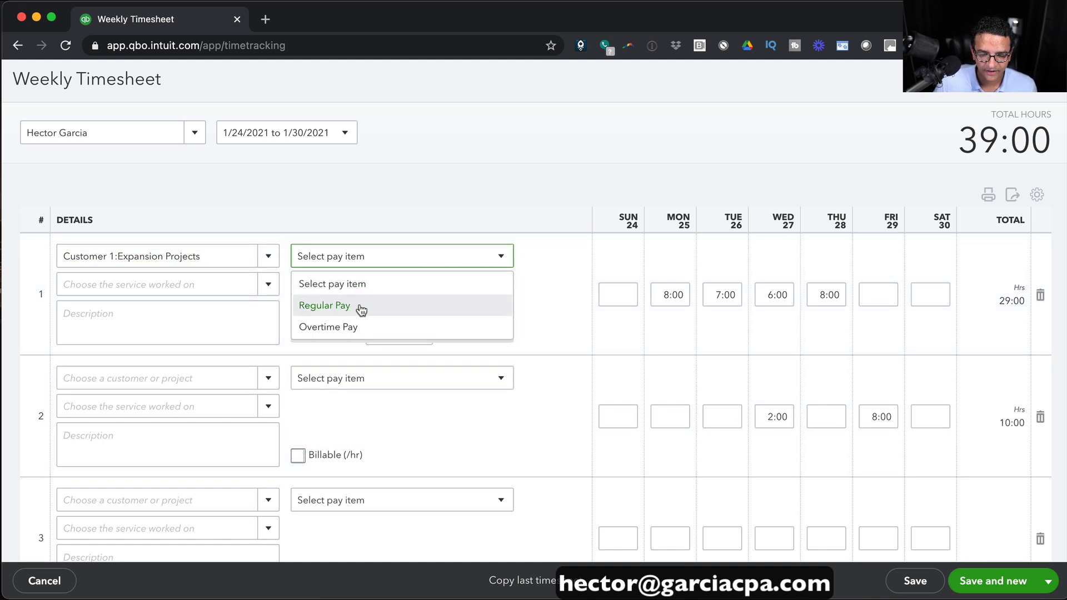
pyautogui.click(339, 308)
pyautogui.click(502, 376)
pyautogui.click(350, 426)
pyautogui.scroll(-2, 927, 243)
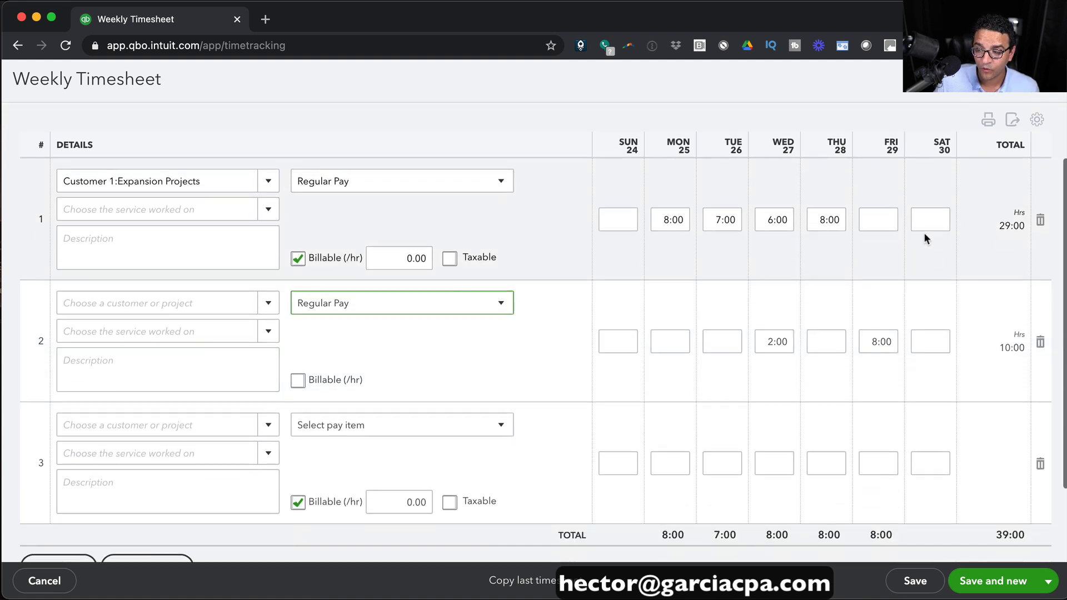
pyautogui.scroll(2, 926, 269)
pyautogui.scroll(-2, 925, 483)
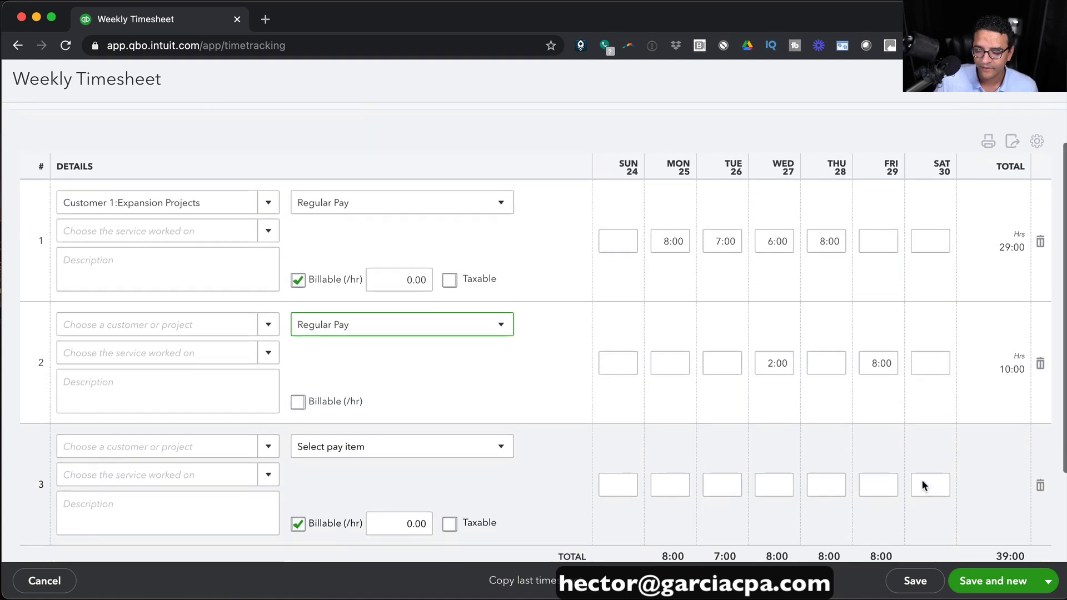
pyautogui.scroll(1, 934, 400)
# Add Saturday hours: 1 on row 2 and 4 Overtime Pay hours on a new row 3.
pyautogui.click(939, 389)
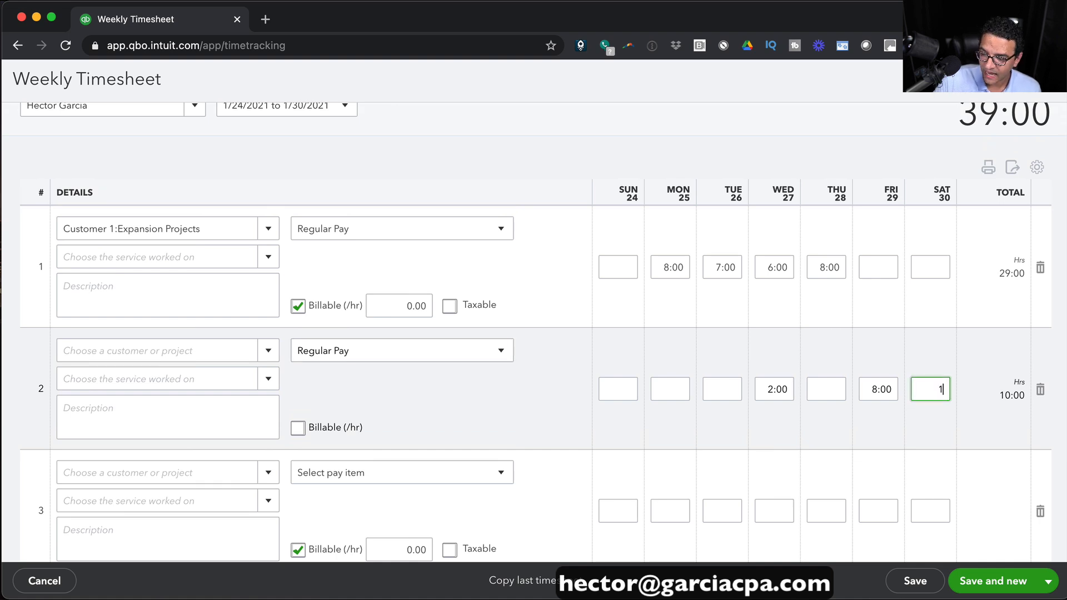
pyautogui.write('1')
pyautogui.click(931, 506)
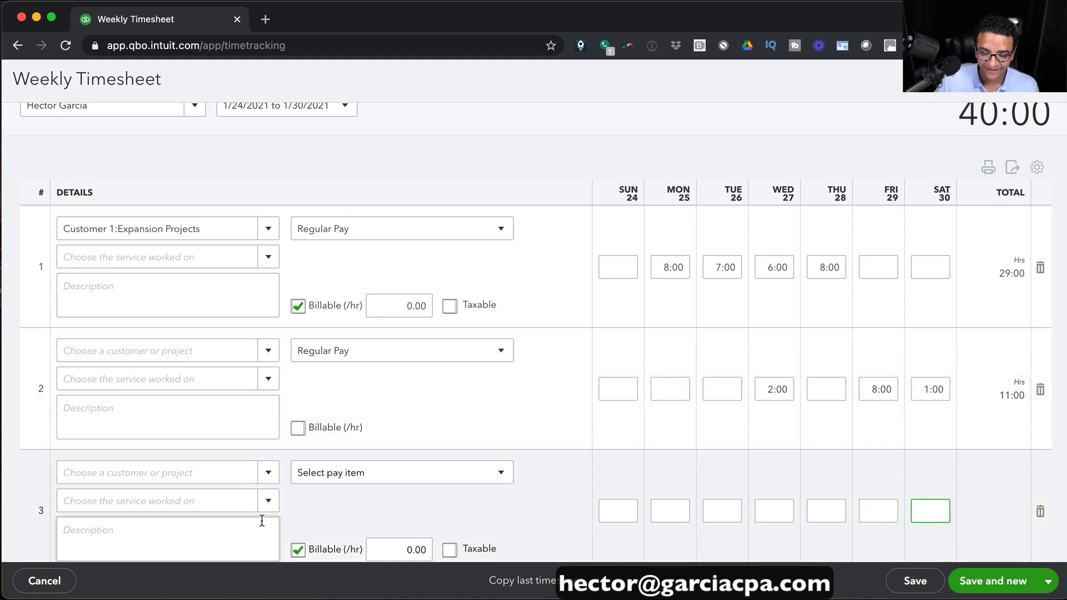
pyautogui.click(486, 479)
pyautogui.click(366, 543)
pyautogui.click(925, 514)
pyautogui.write('4')
pyautogui.click(725, 452)
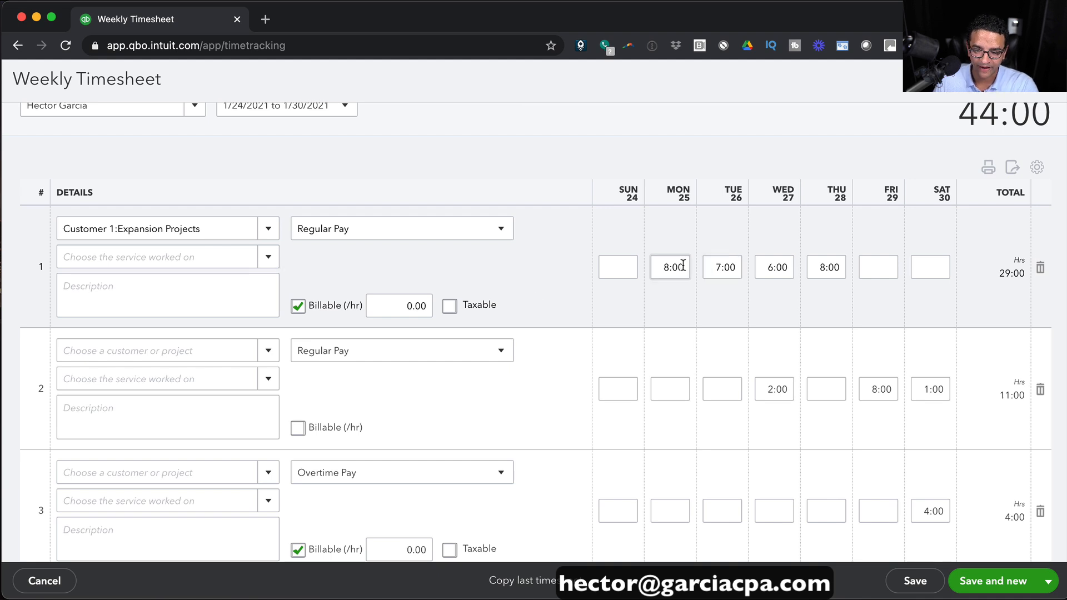
# Leave row 1's customer unchanged, uncheck Billable on the overtime line, and Save and close.
pyautogui.click(232, 229)
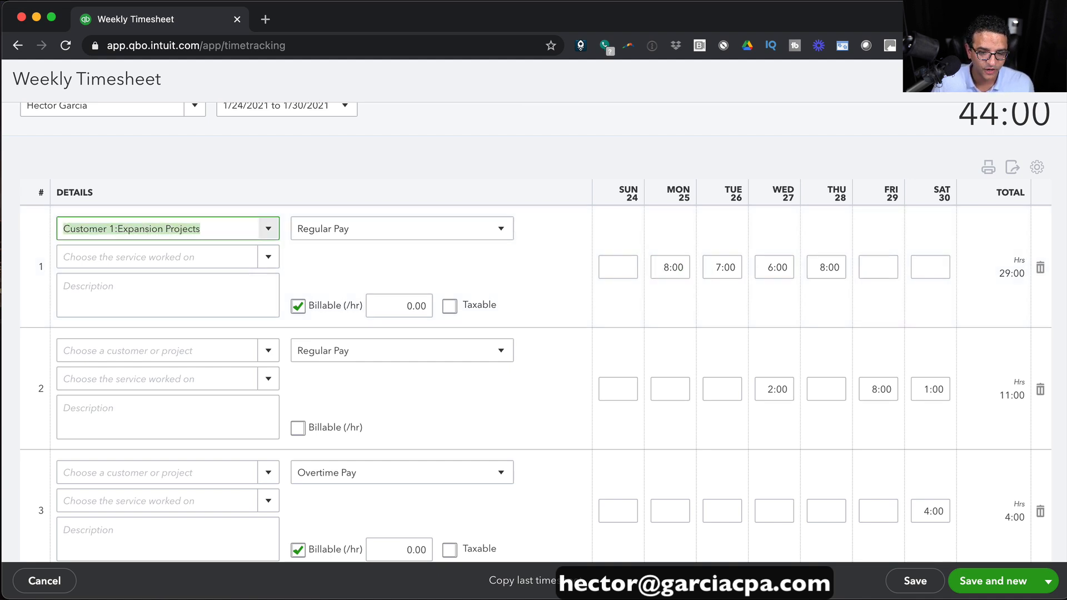
pyautogui.click(399, 366)
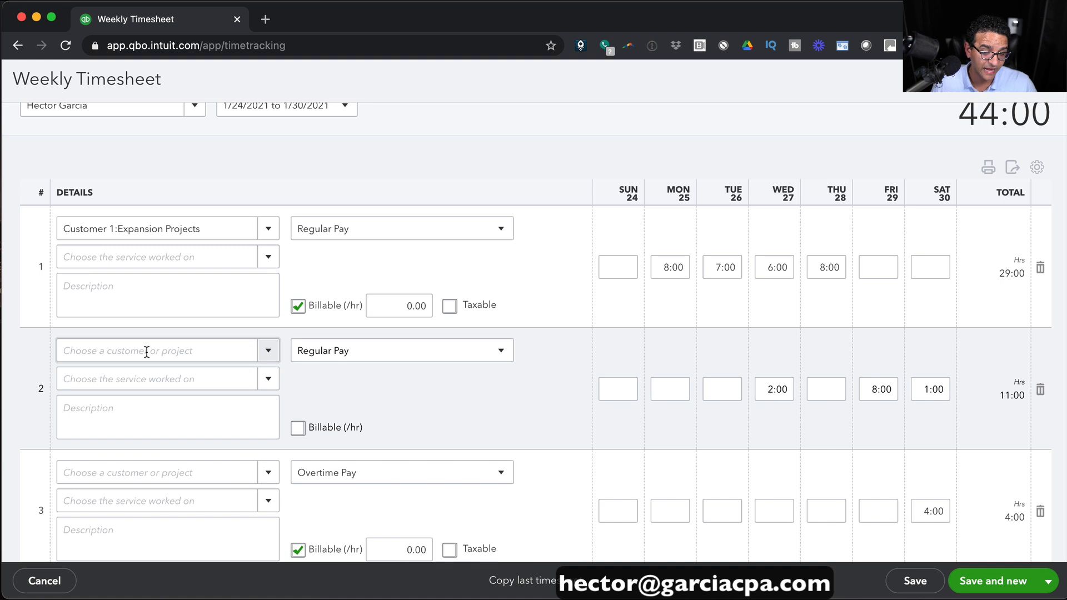
pyautogui.scroll(-2, 147, 352)
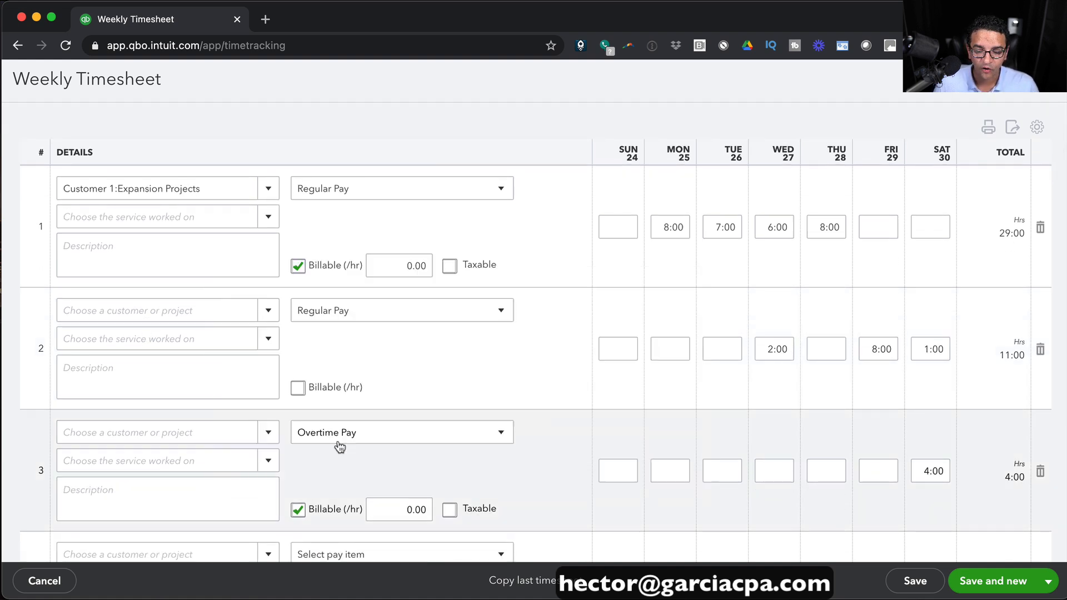
pyautogui.click(299, 505)
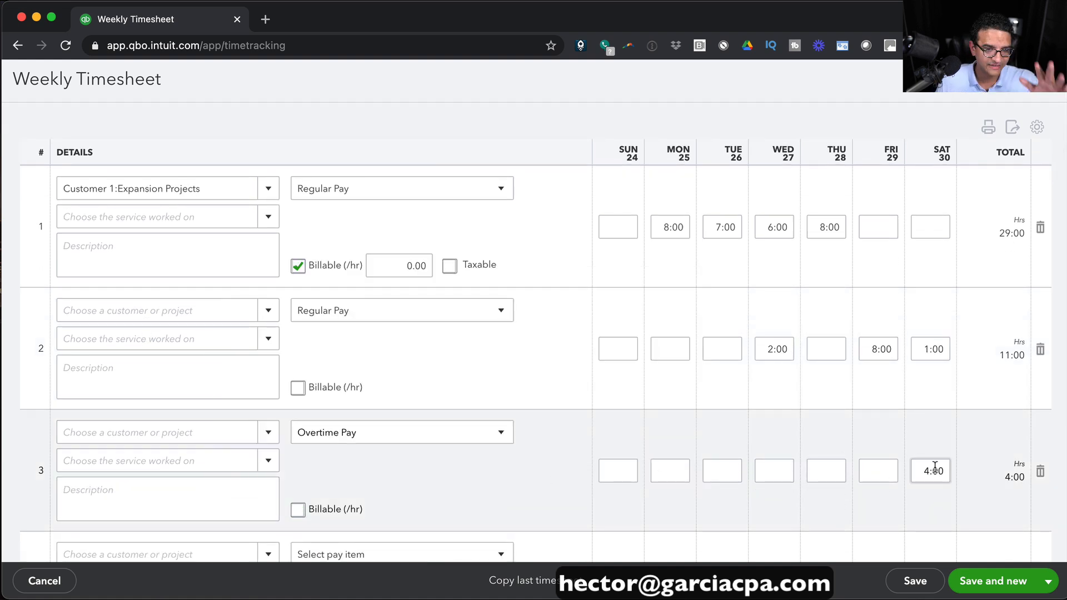
pyautogui.click(1056, 586)
pyautogui.click(984, 557)
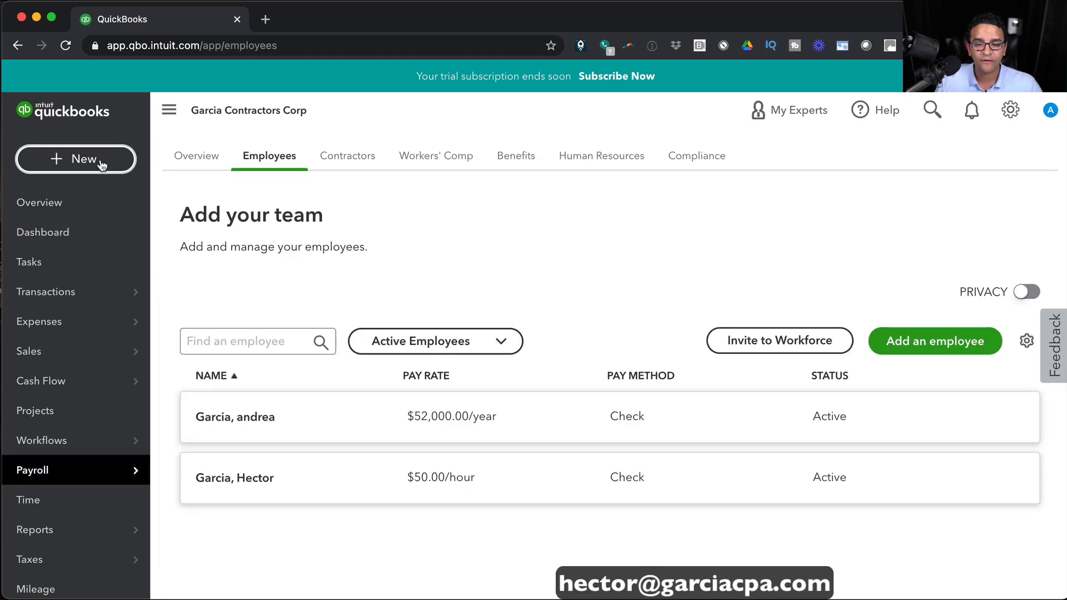
# Start Payroll from + New and continue to Finish adding your team, listing both employees.
pyautogui.click(102, 165)
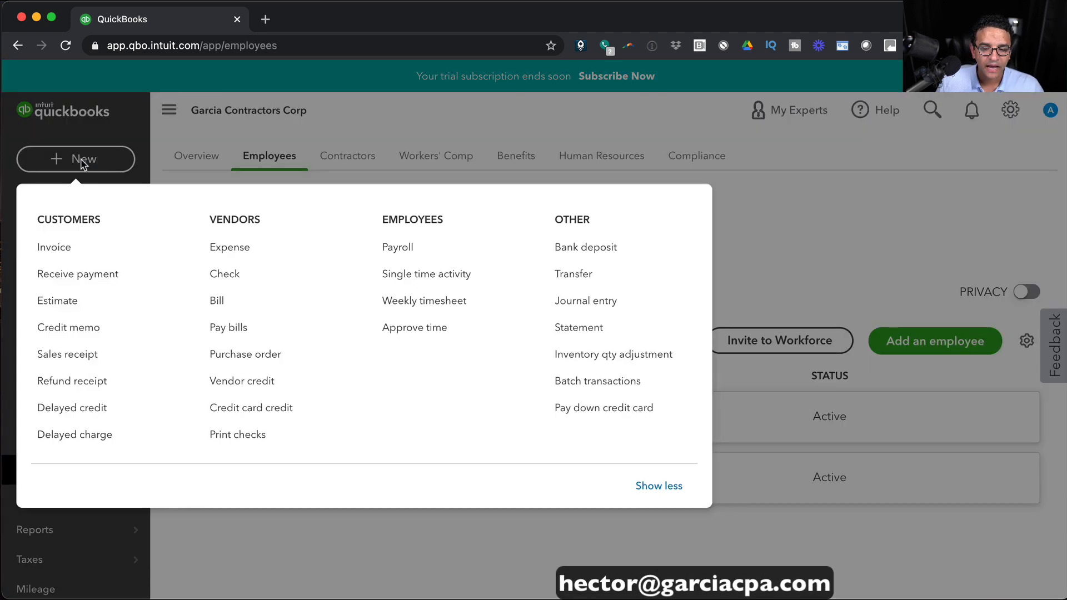
pyautogui.click(405, 245)
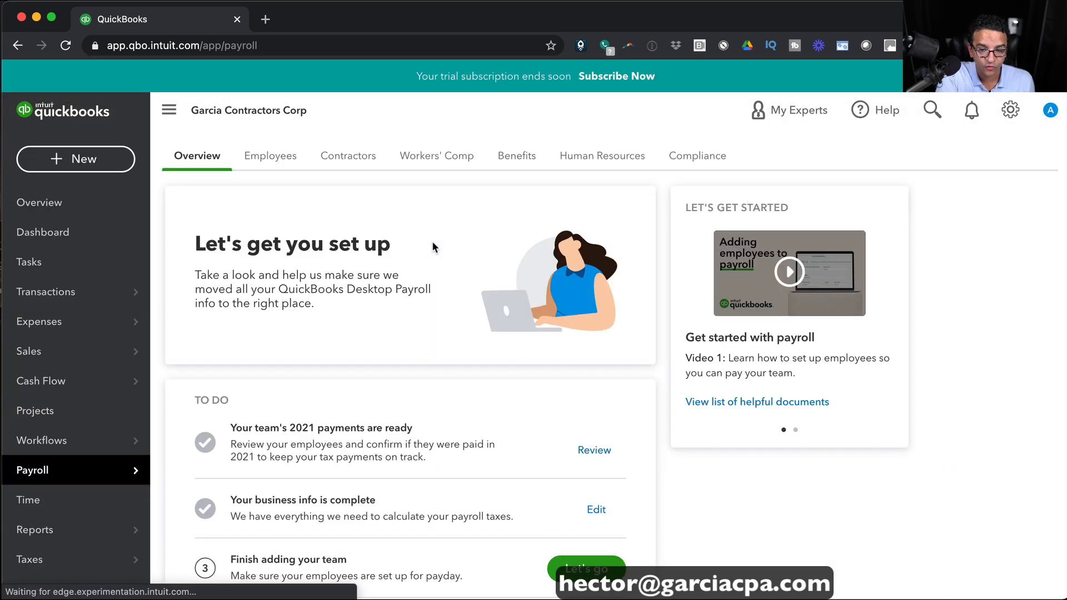
pyautogui.scroll(-5, 544, 323)
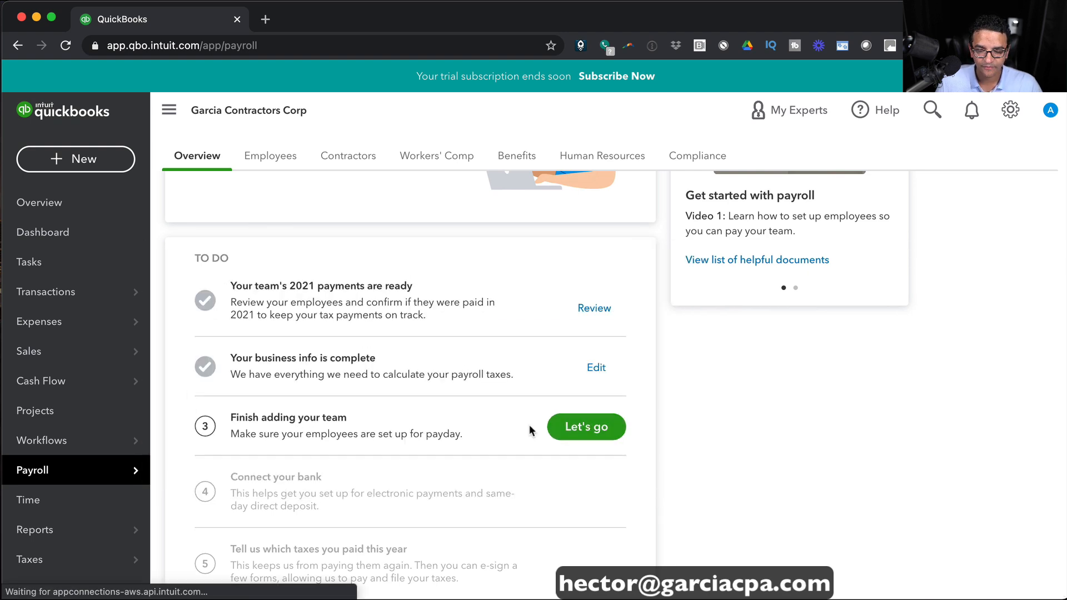
pyautogui.click(585, 427)
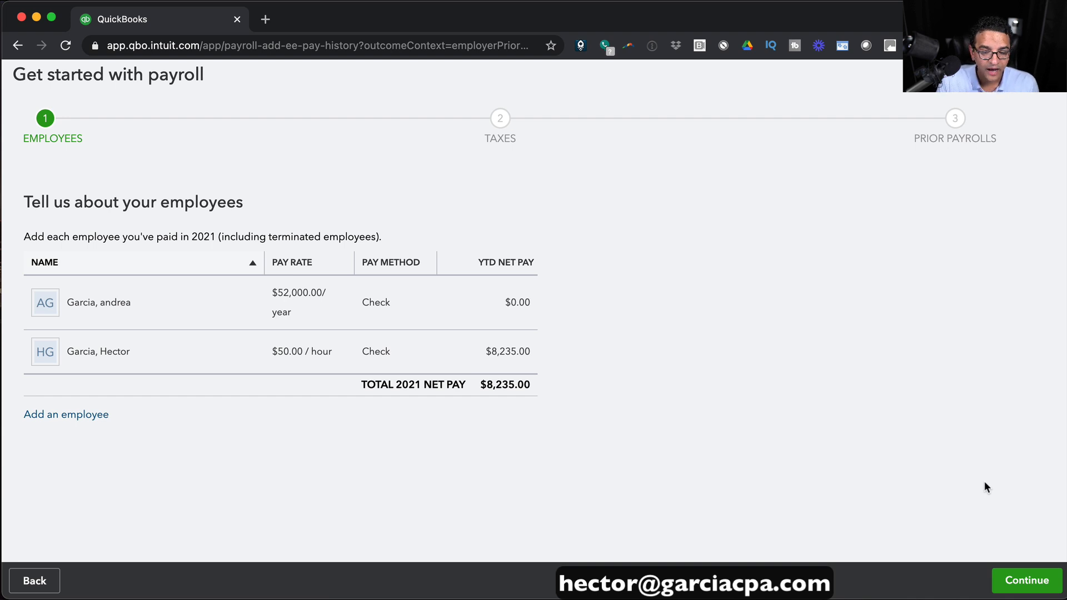
# Answer No to a recent first hire, and set company type Corporation with officer title President.
pyautogui.click(1027, 580)
pyautogui.click(1027, 580)
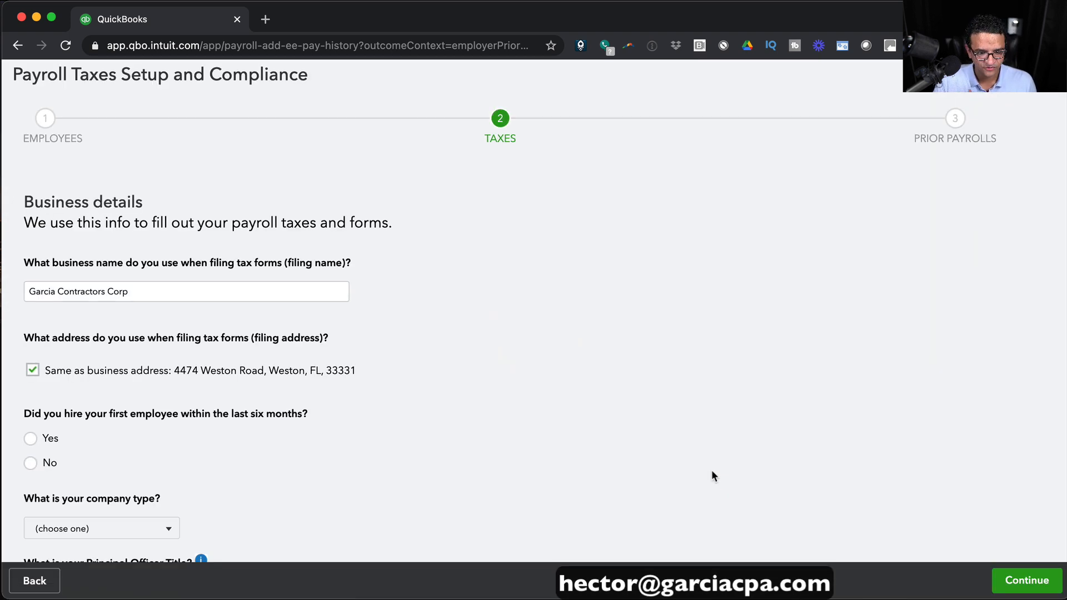
pyautogui.scroll(-3, 712, 472)
pyautogui.click(30, 323)
pyautogui.click(162, 388)
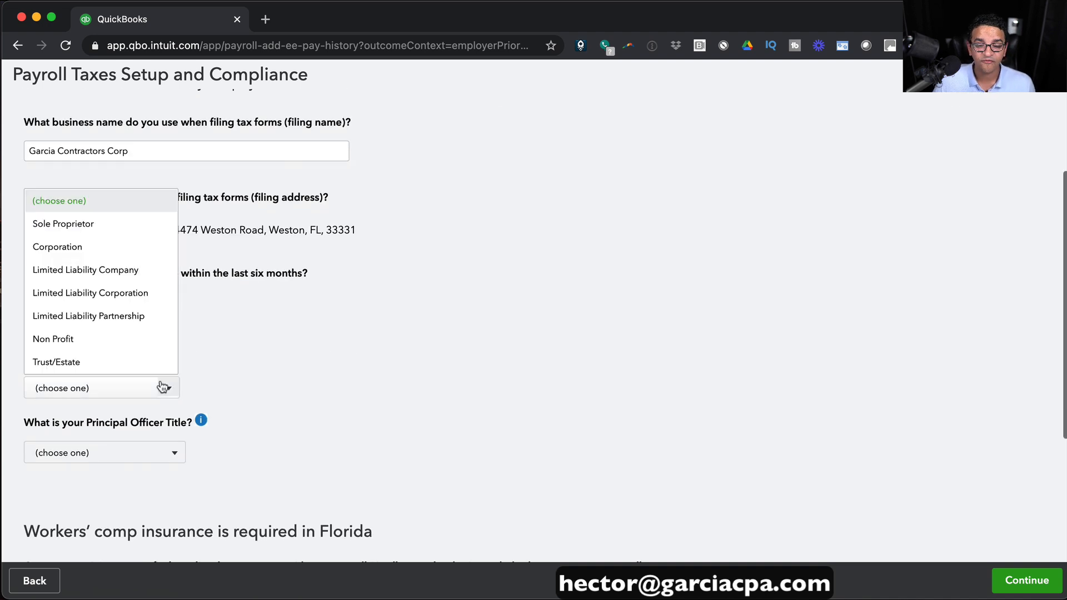
pyautogui.click(67, 246)
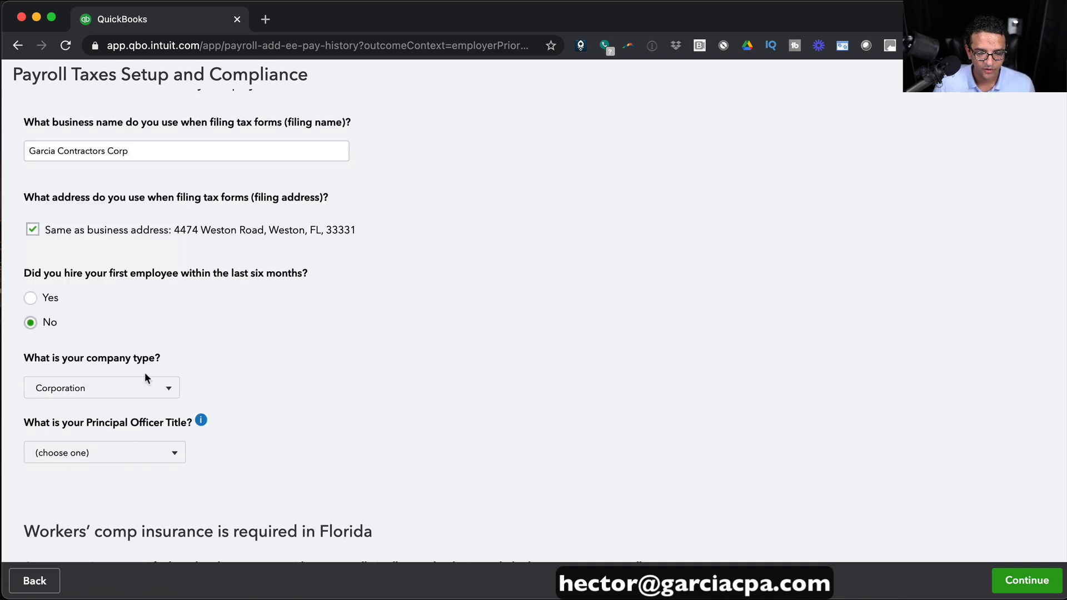
pyautogui.click(174, 455)
pyautogui.click(66, 272)
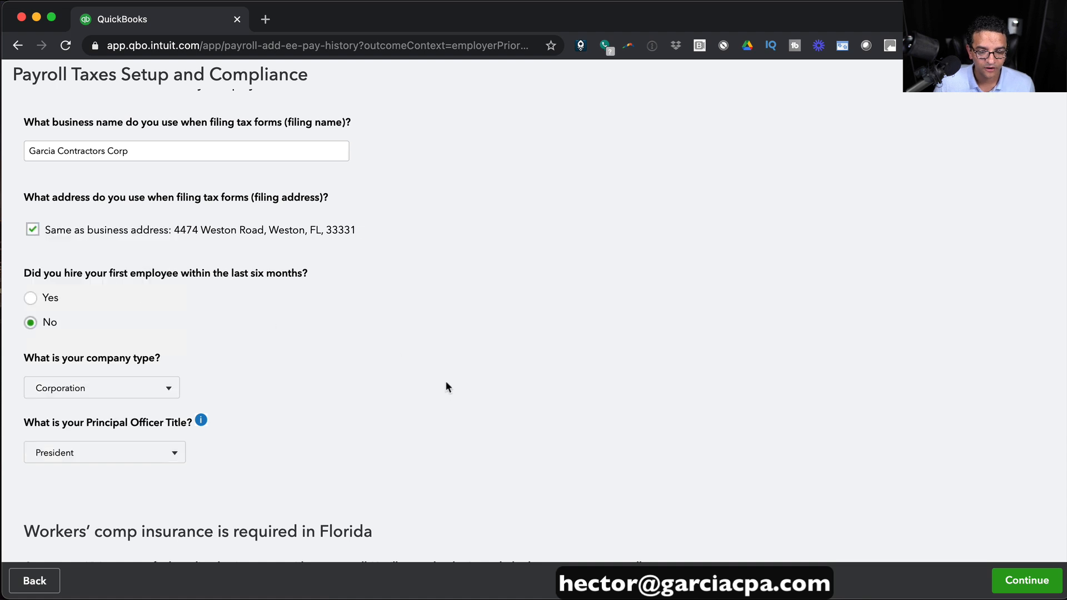
# Decline a workers' comp quote, confirm federal tax details, and accept the 2.7% Florida SUI rate.
pyautogui.scroll(-5, 445, 383)
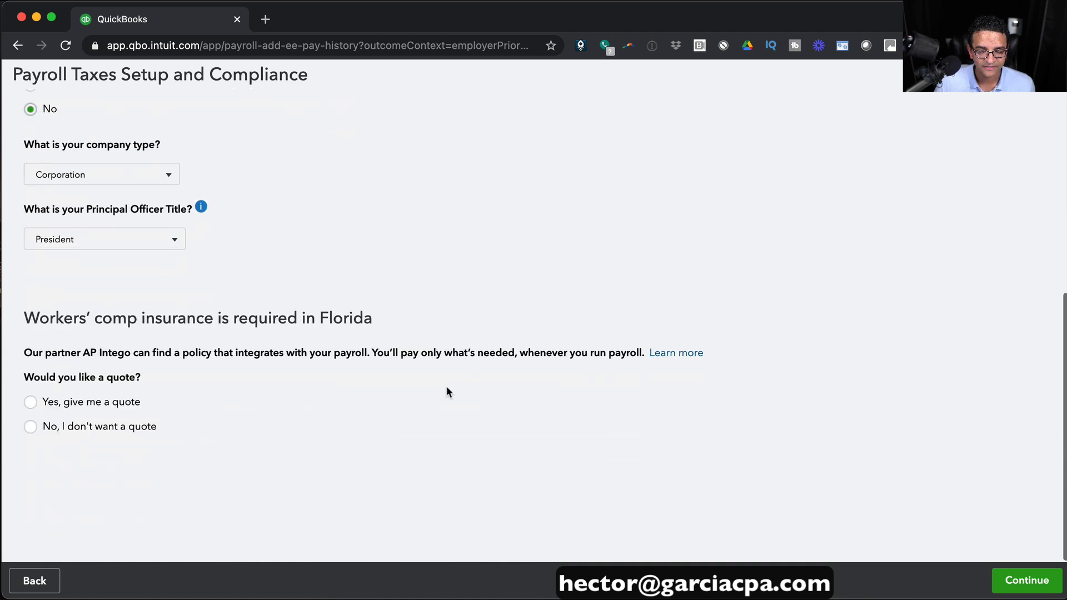
pyautogui.click(32, 427)
pyautogui.scroll(6, 591, 382)
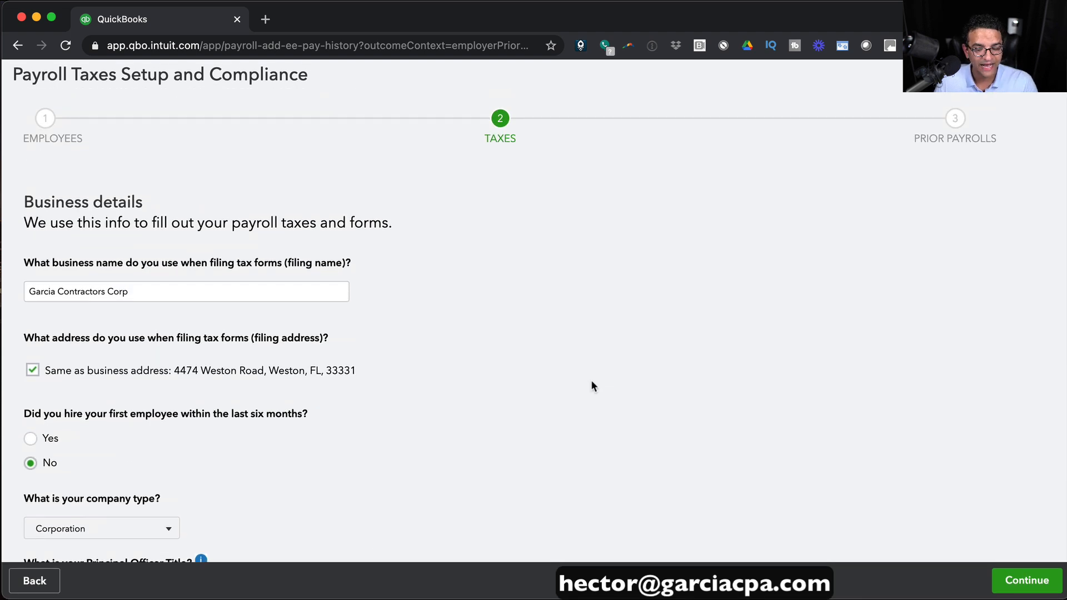
pyautogui.scroll(-5, 591, 379)
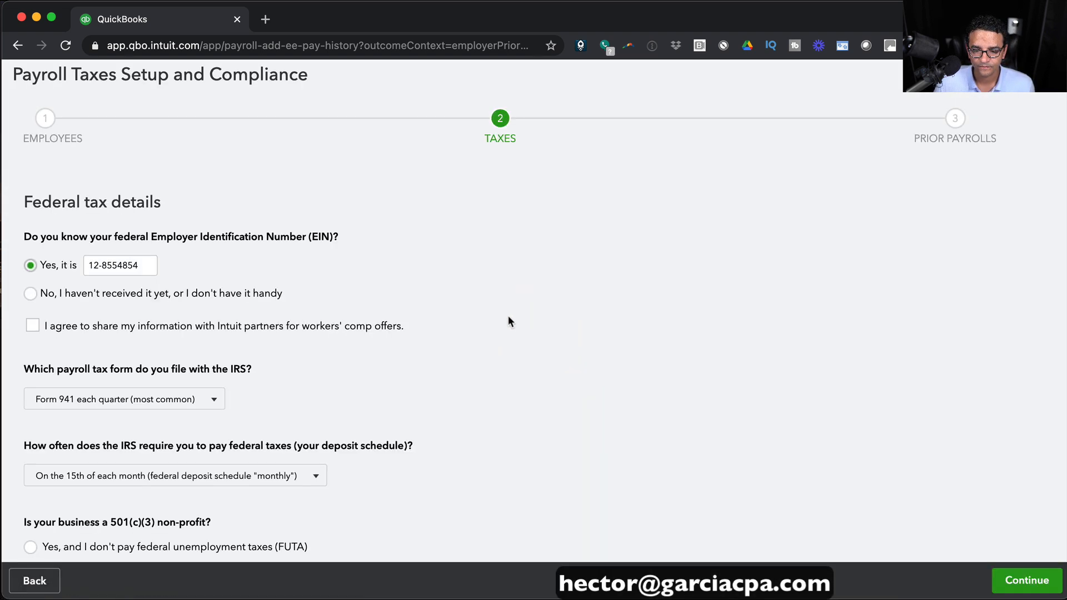
pyautogui.scroll(-1, 508, 316)
pyautogui.moveTo(147, 230); pyautogui.dragTo(68, 230)
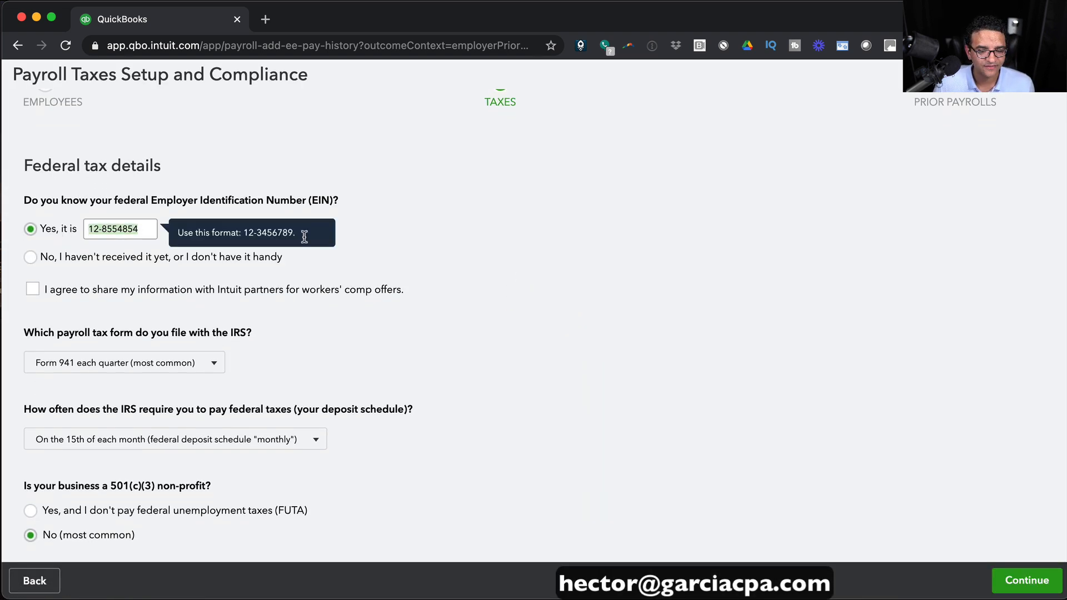
pyautogui.click(452, 271)
pyautogui.scroll(-1, 138, 218)
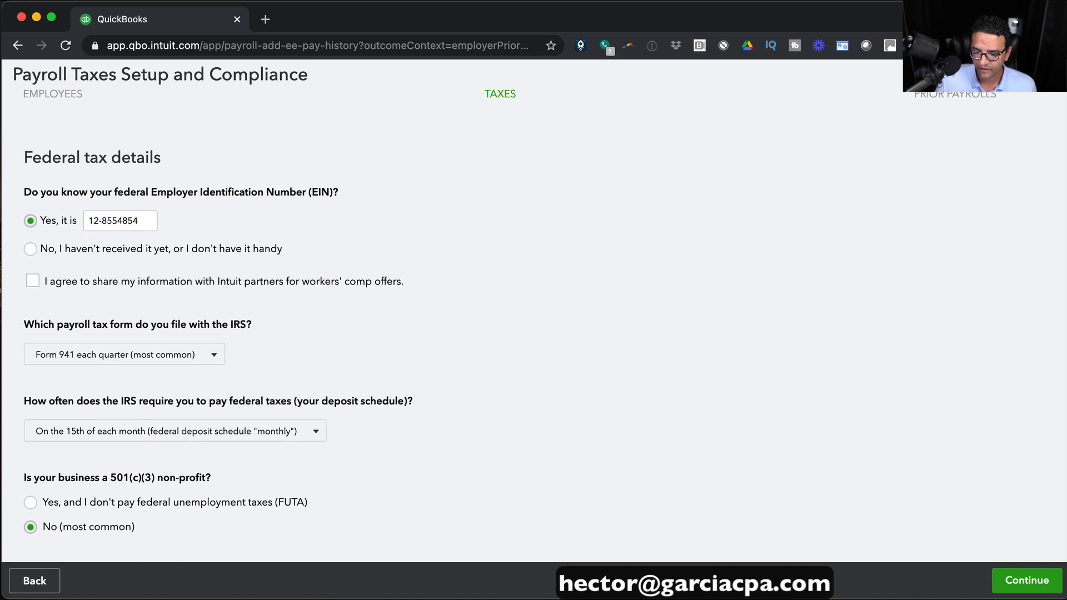
pyautogui.click(1052, 587)
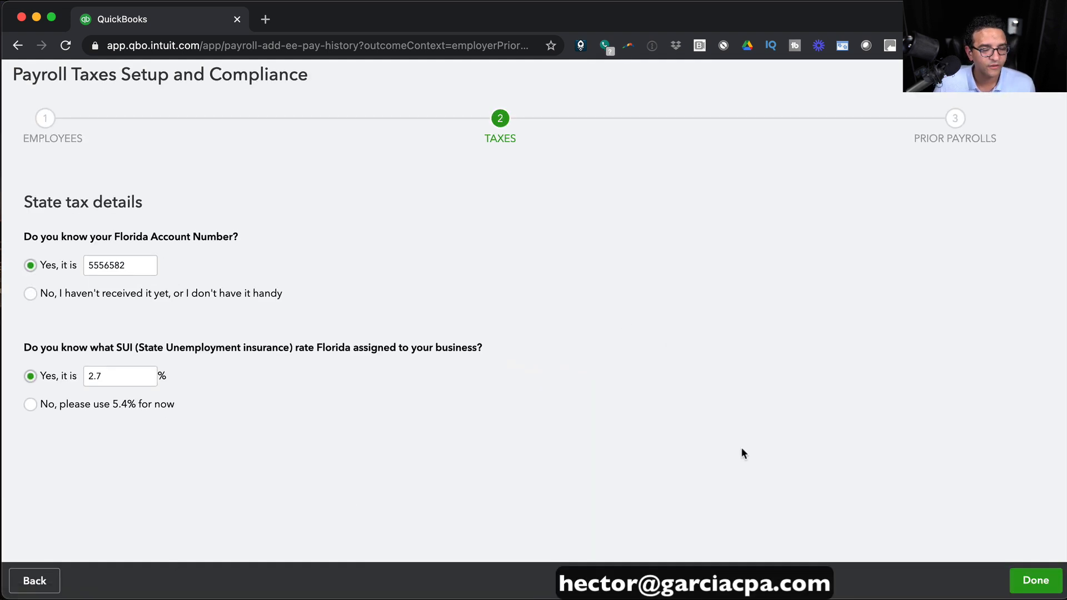
pyautogui.click(1039, 582)
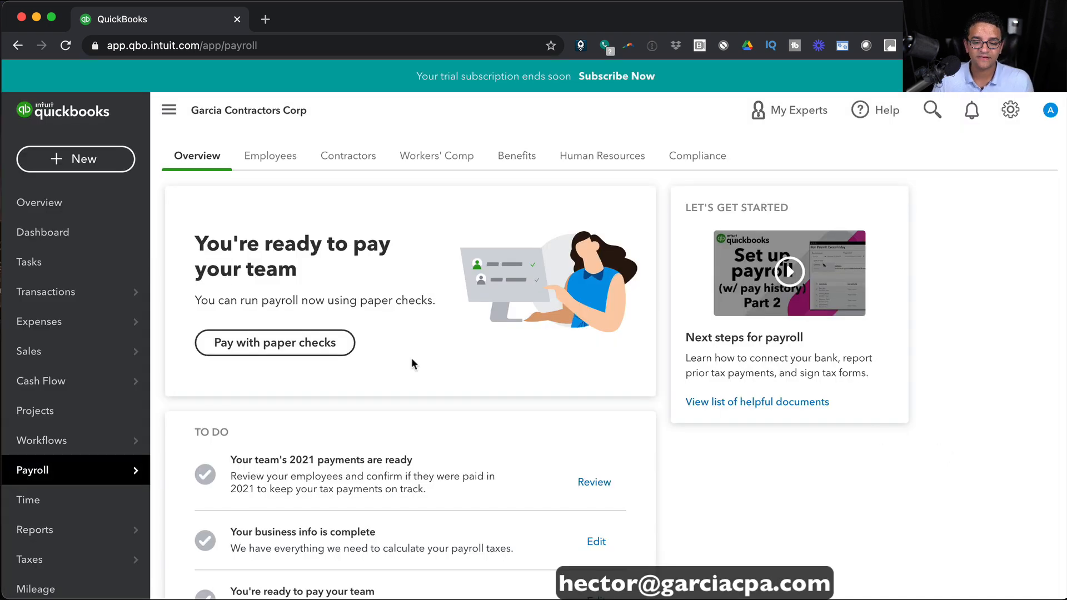
# Start a new payroll run from the + New menu under Employees.
pyautogui.click(52, 150)
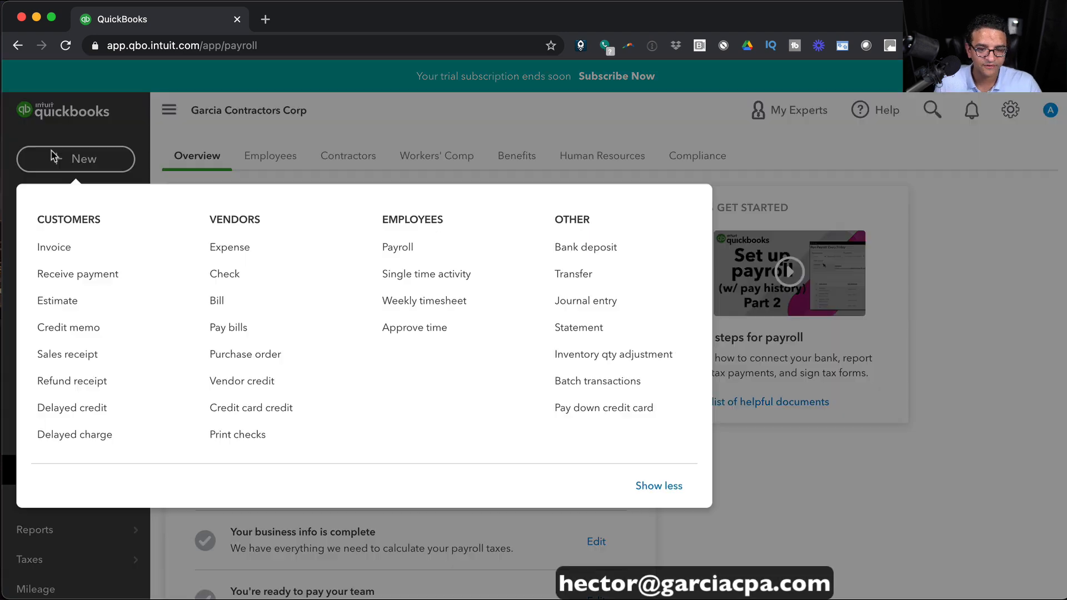
pyautogui.click(395, 246)
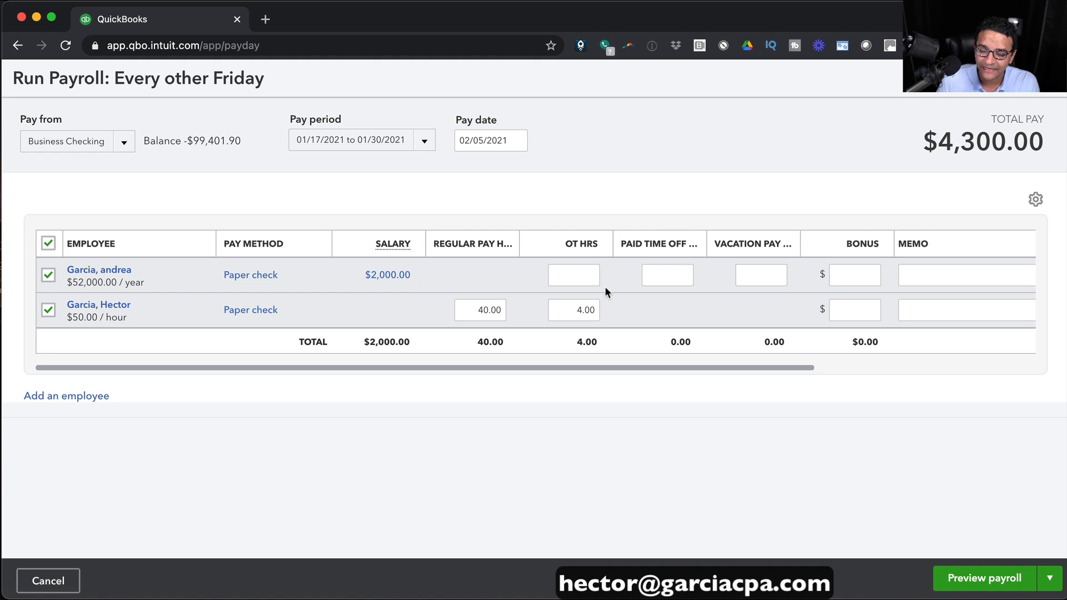
# Give the salaried employee a 1,000.00 bonus, replacing the initial 2,000.00, and preview payroll.
pyautogui.click(860, 272)
pyautogui.write('2000')
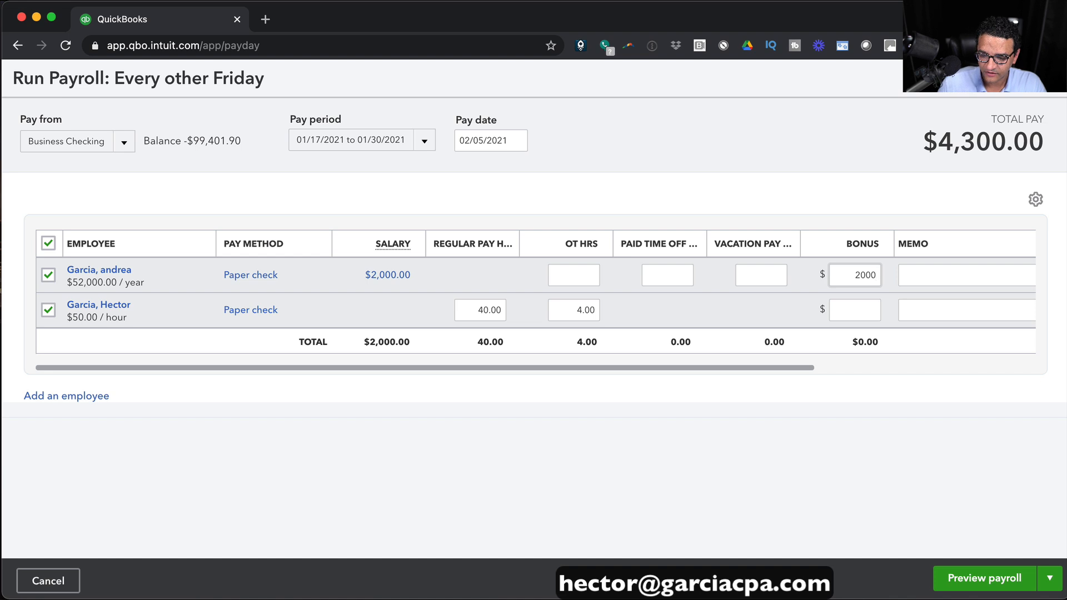
pyautogui.press('Tab')
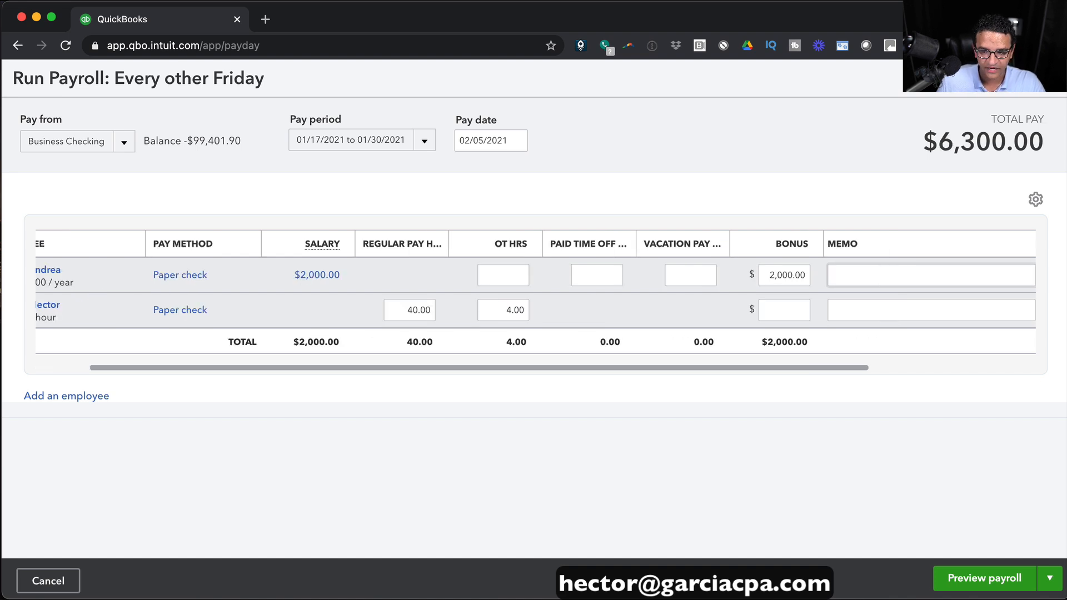
pyautogui.moveTo(767, 274); pyautogui.dragTo(829, 274)
pyautogui.write('1,000')
pyautogui.press('Tab')
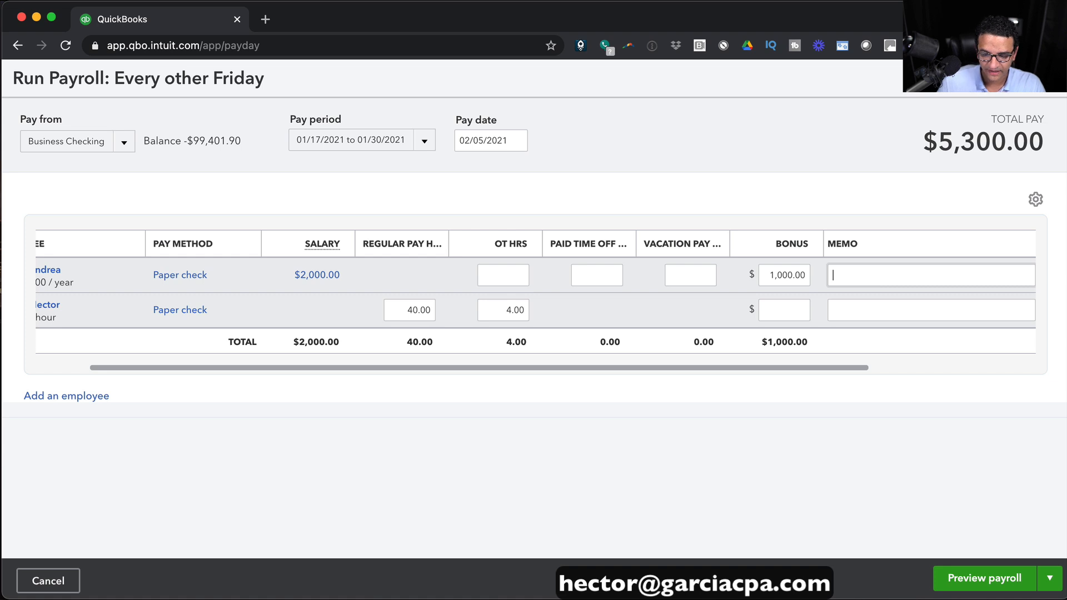
pyautogui.click(982, 580)
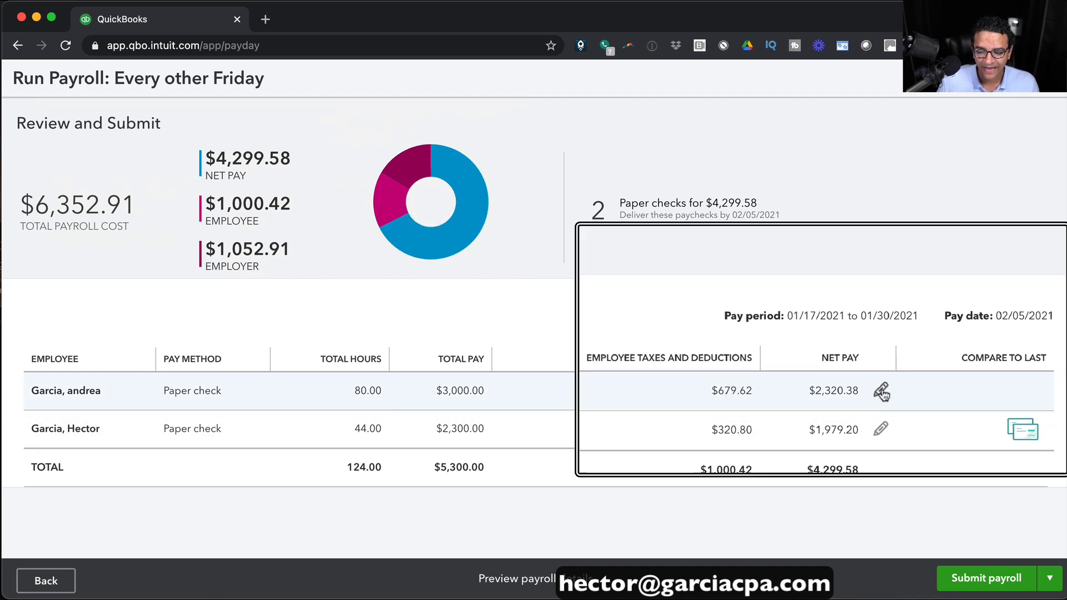
pyautogui.click(881, 392)
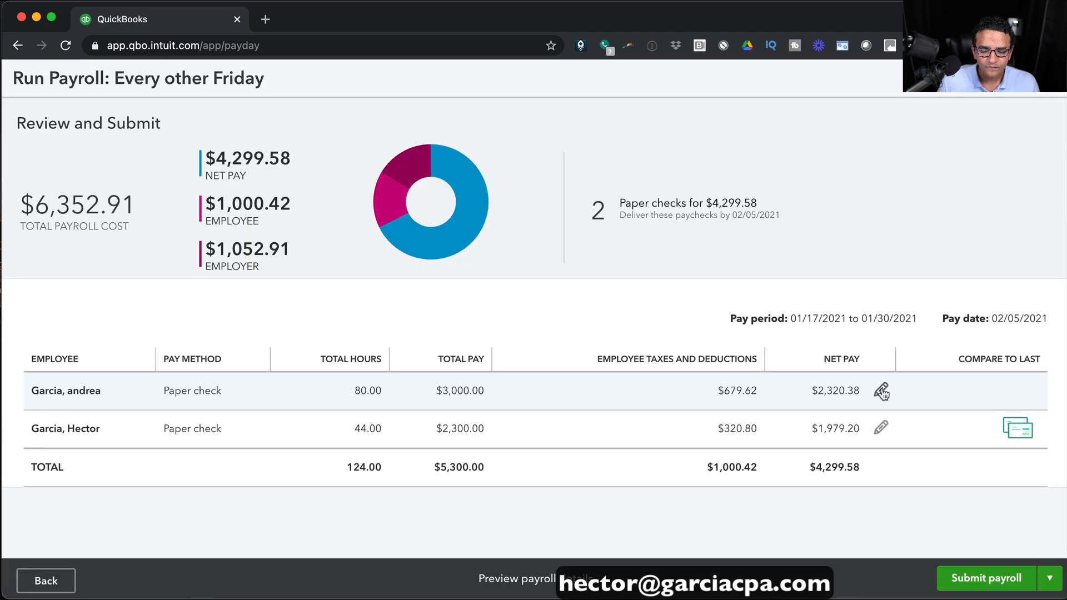
pyautogui.scroll(-5, 882, 388)
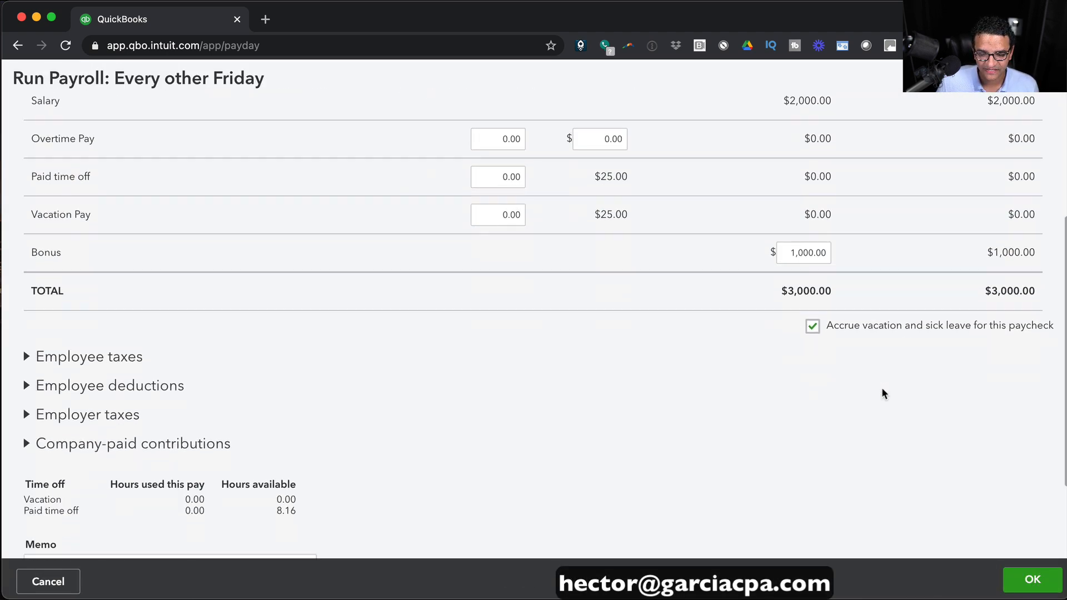
pyautogui.scroll(3, 881, 388)
pyautogui.scroll(2, 879, 384)
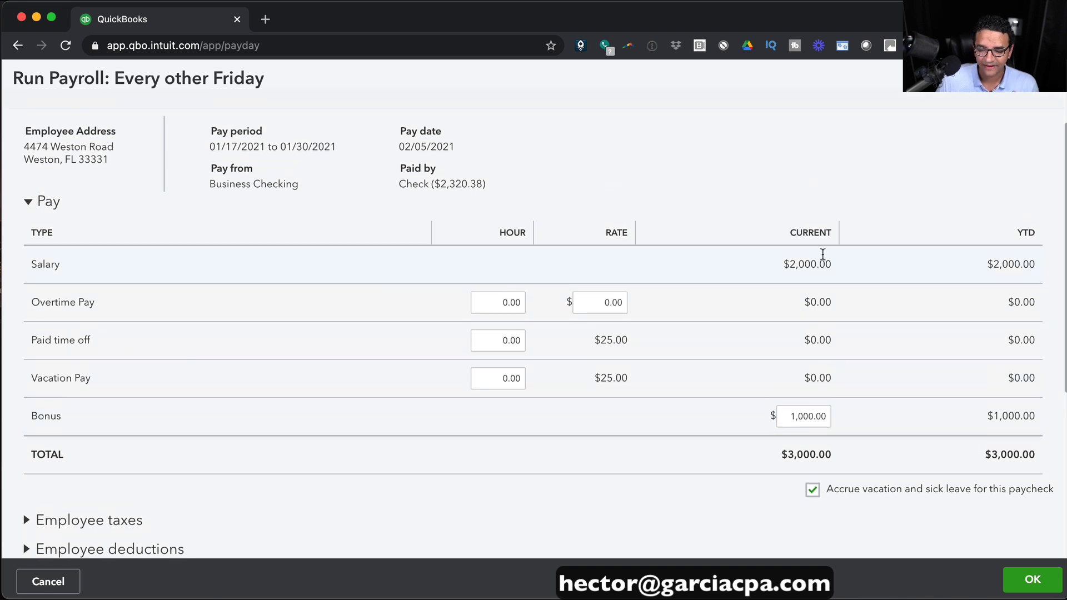
pyautogui.scroll(-5, 800, 416)
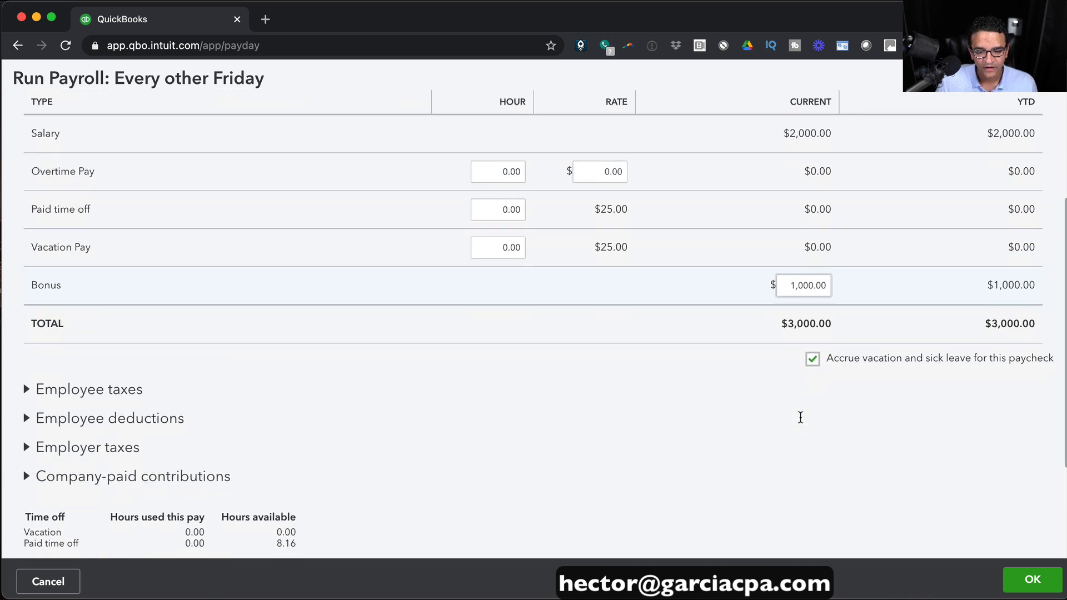
pyautogui.click(27, 293)
pyautogui.scroll(-2, 666, 334)
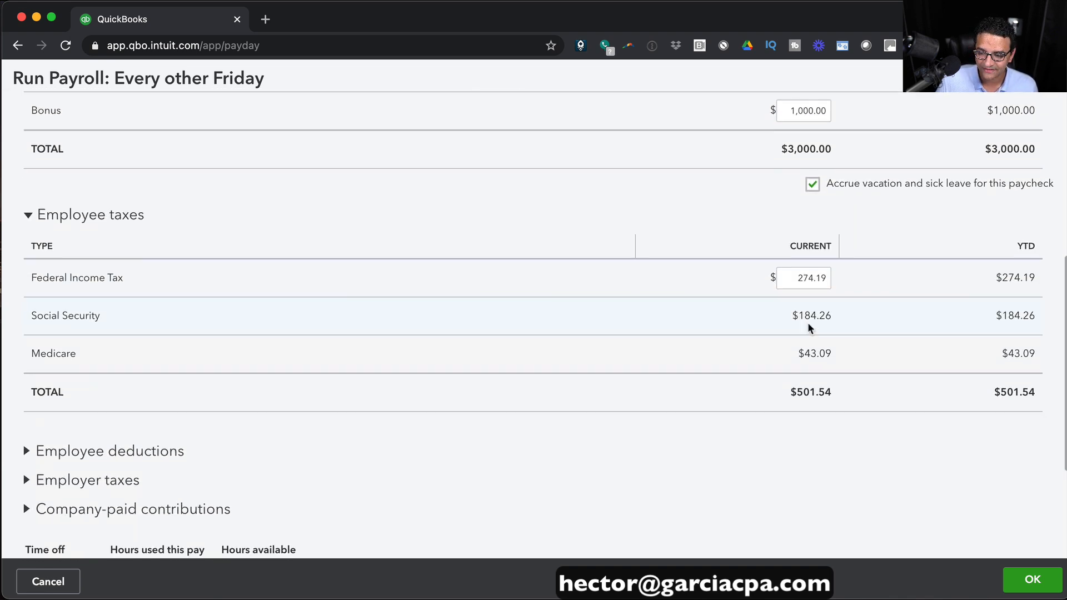
pyautogui.click(789, 278)
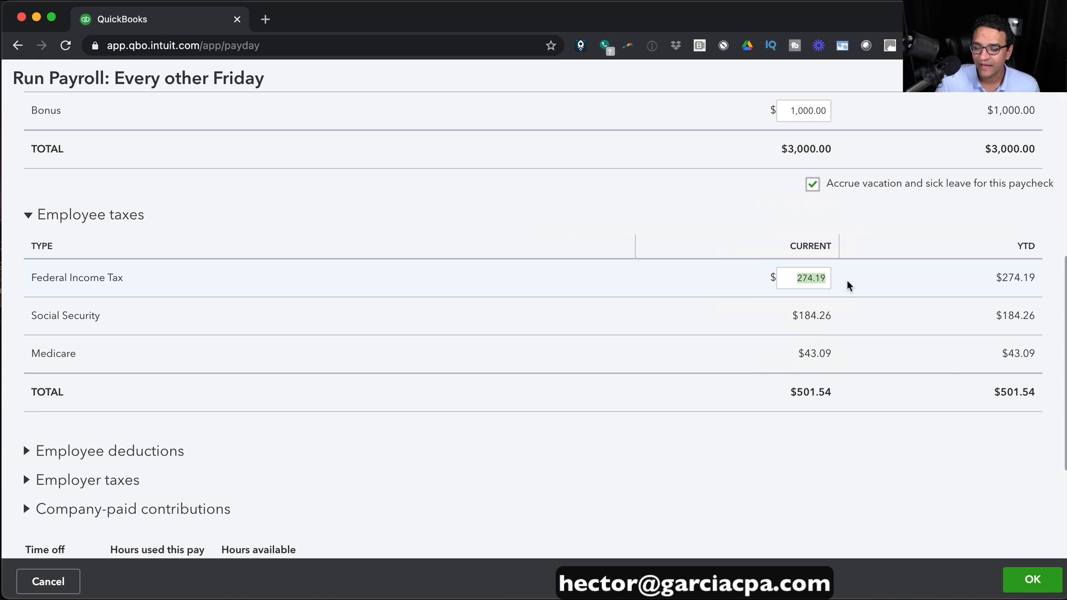
pyautogui.click(28, 215)
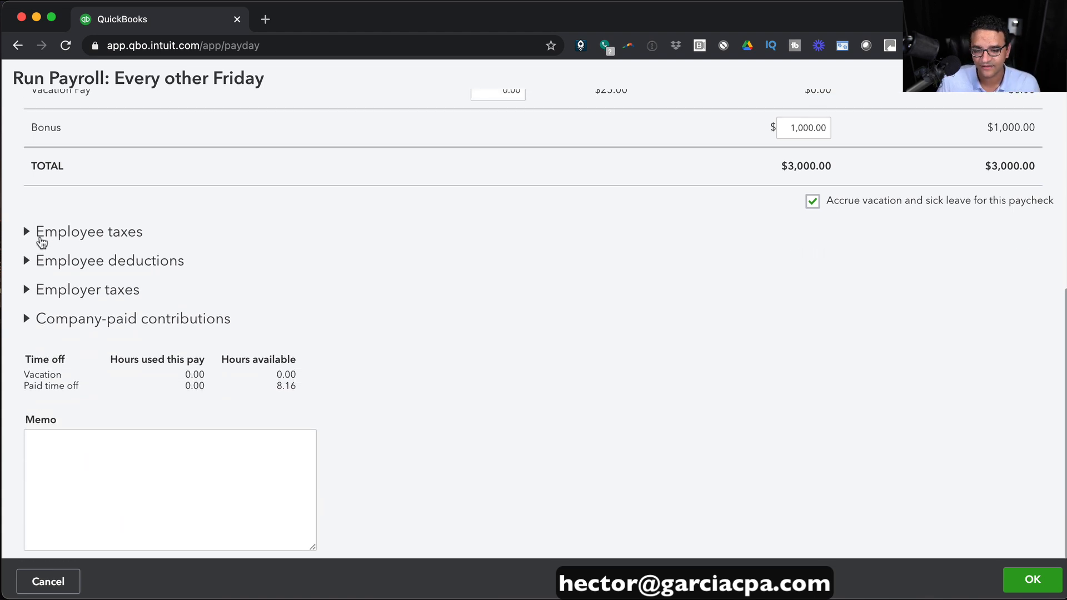
pyautogui.click(51, 267)
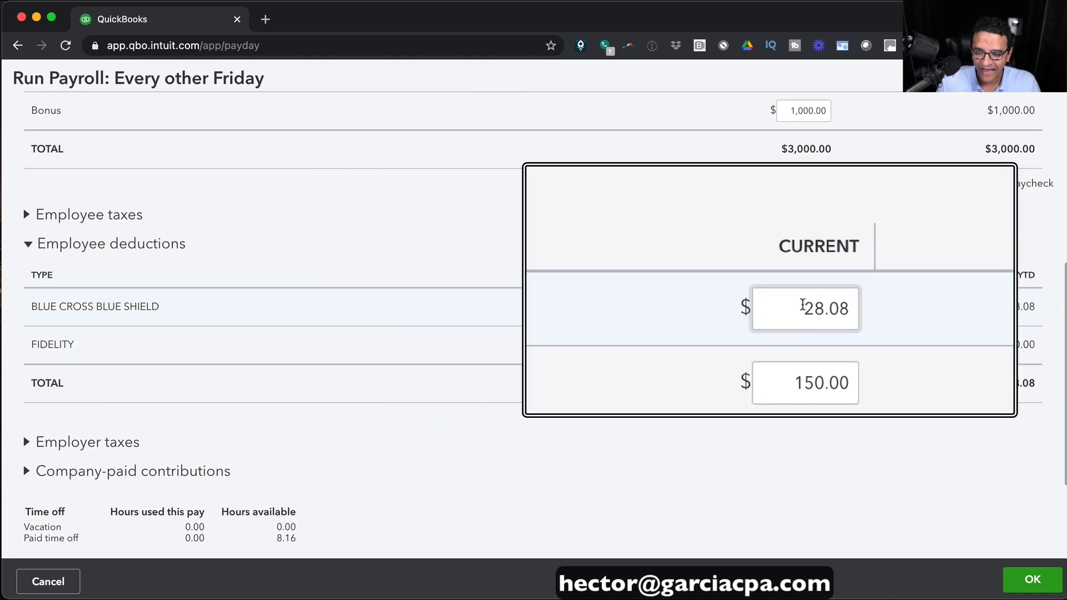
pyautogui.click(28, 246)
pyautogui.click(29, 285)
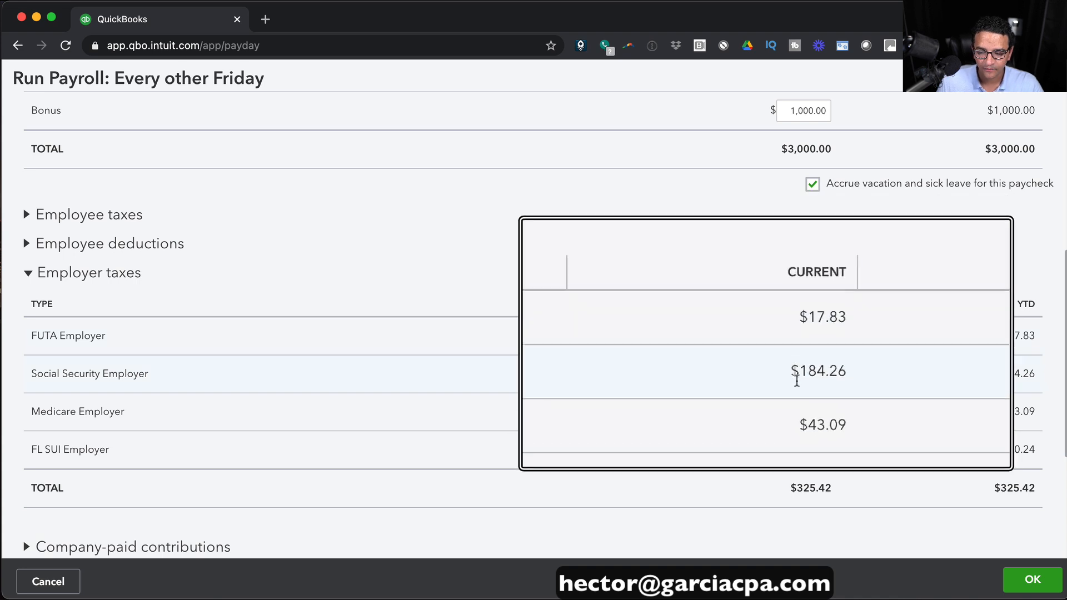
pyautogui.click(27, 274)
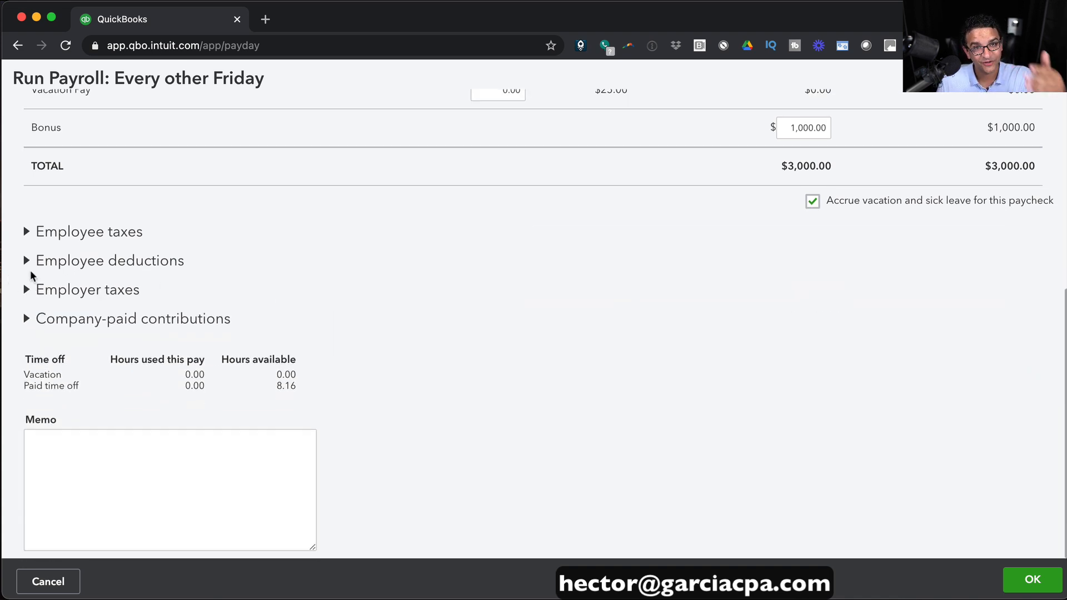
pyautogui.click(26, 319)
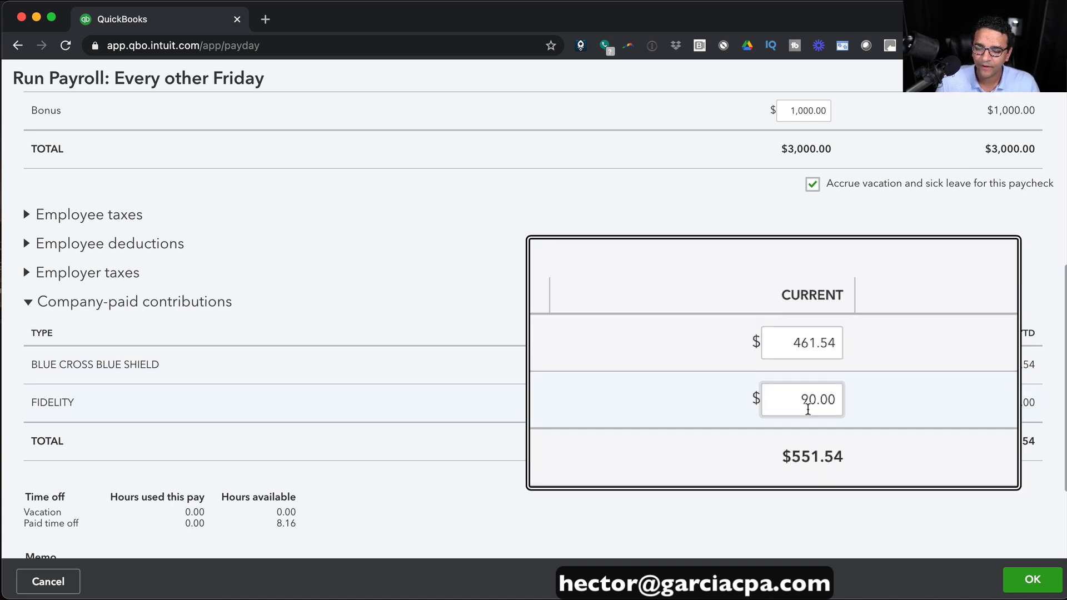
pyautogui.click(27, 302)
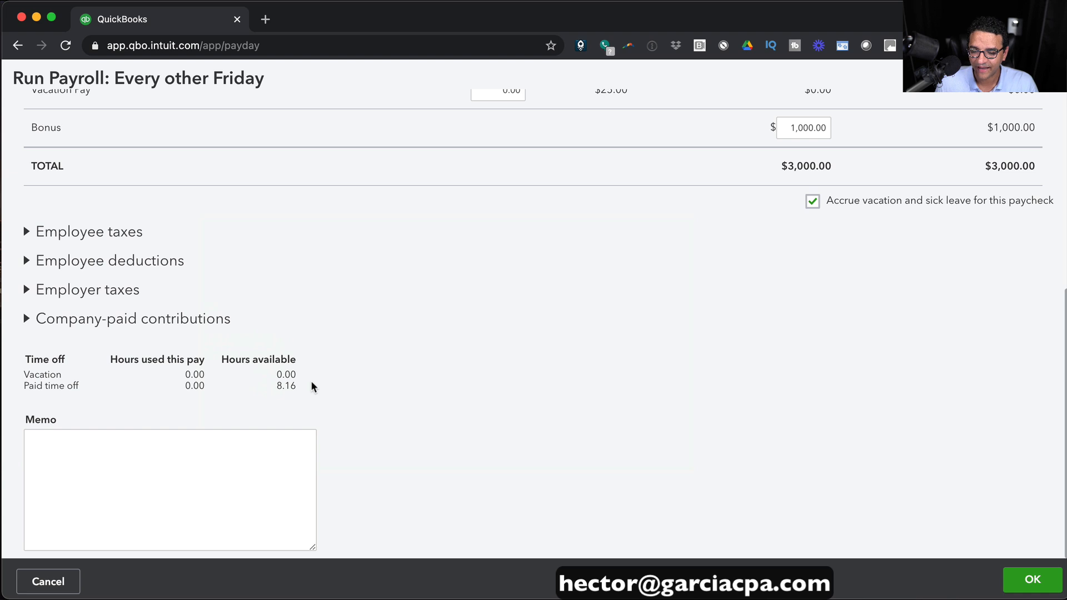
pyautogui.scroll(6, 494, 389)
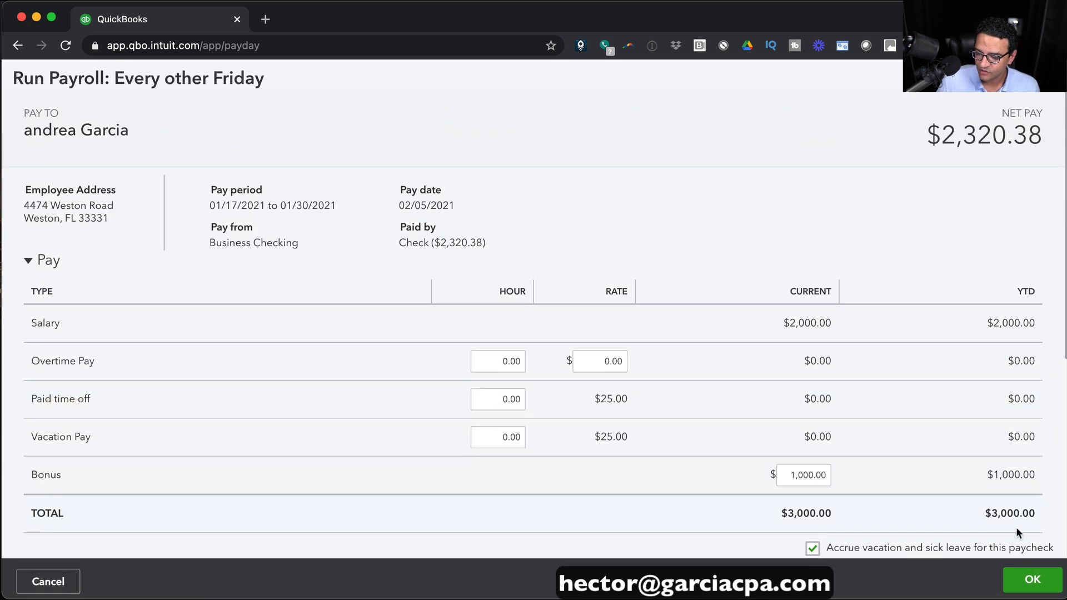
pyautogui.click(1032, 581)
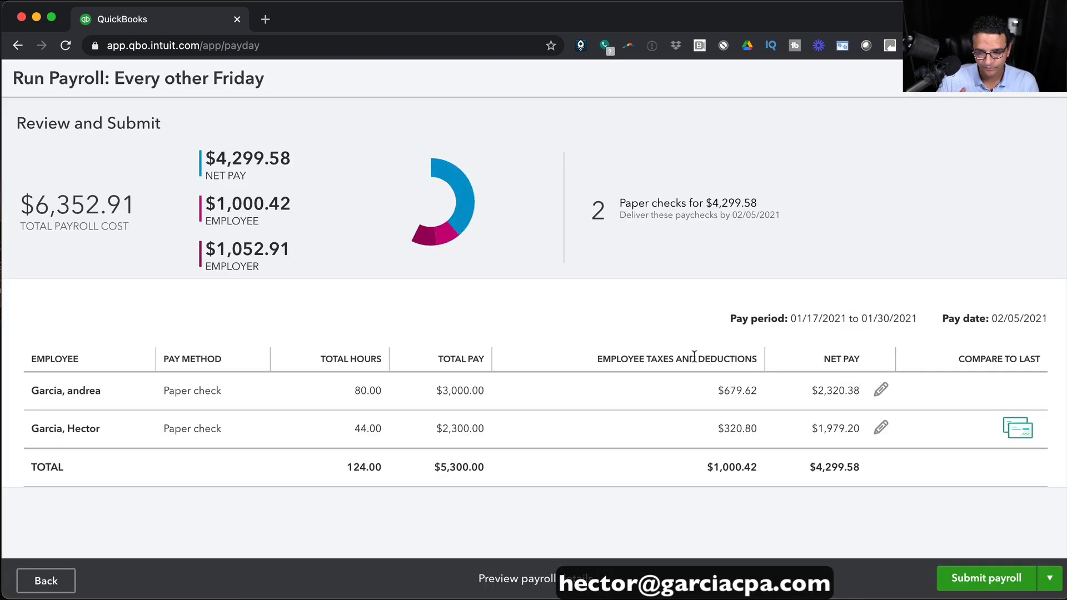
pyautogui.click(881, 426)
pyautogui.scroll(-2, 600, 255)
pyautogui.click(506, 254)
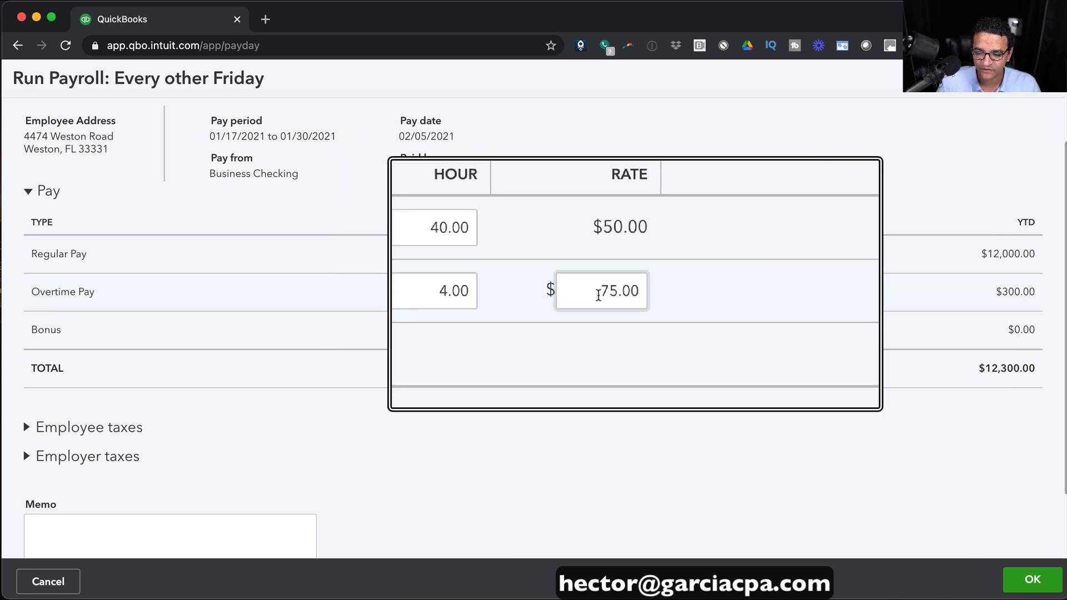
pyautogui.scroll(-2, 167, 376)
pyautogui.click(95, 376)
pyautogui.scroll(-3, 744, 383)
pyautogui.scroll(-2, 391, 353)
pyautogui.click(95, 238)
pyautogui.scroll(1, 319, 277)
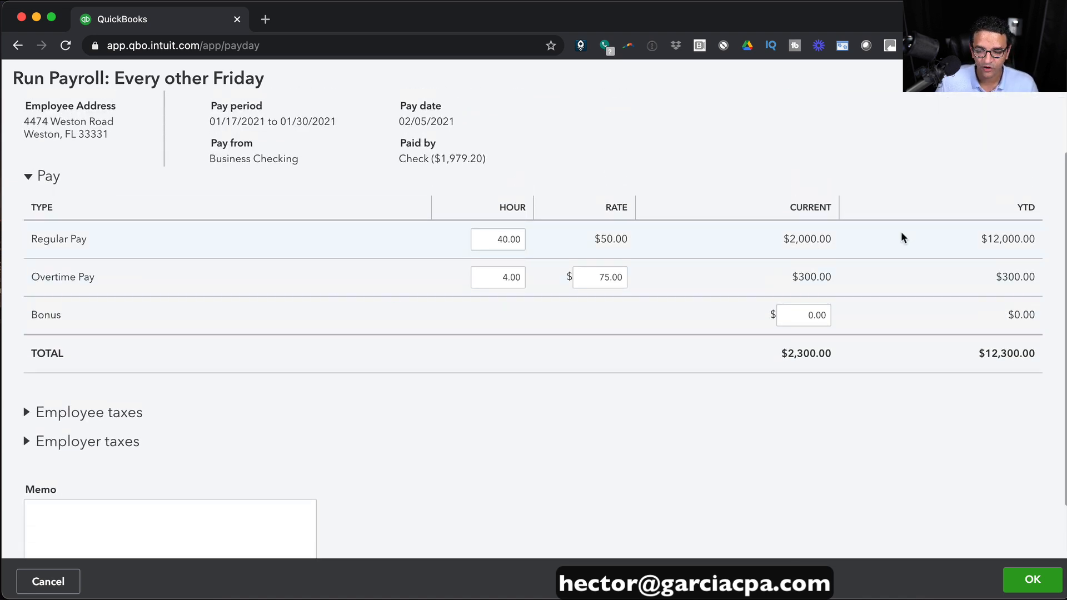
pyautogui.scroll(-2, 816, 233)
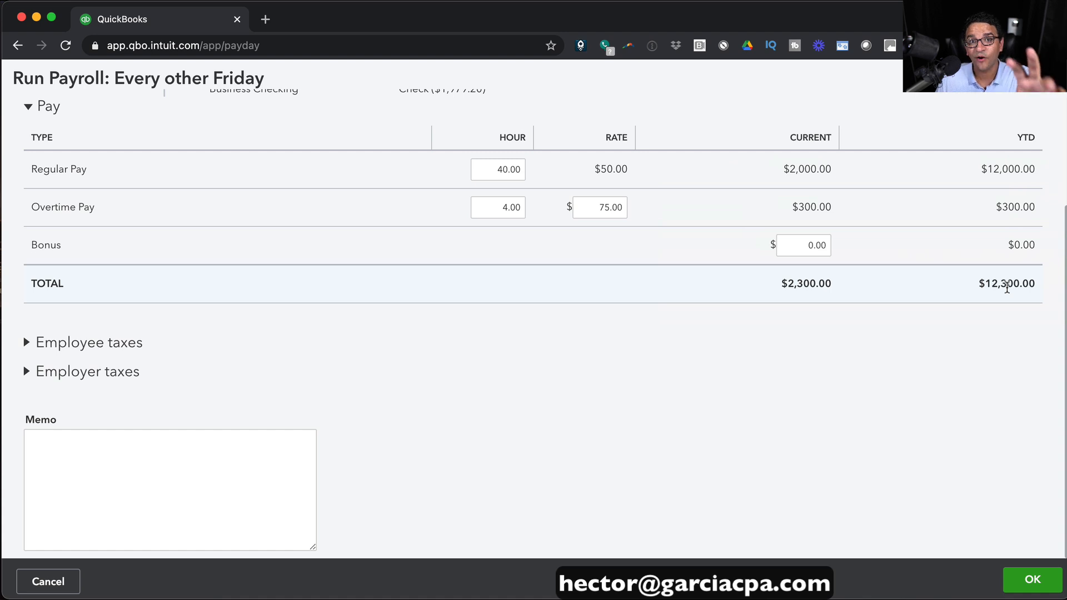
pyautogui.scroll(3, 950, 278)
pyautogui.click(1029, 579)
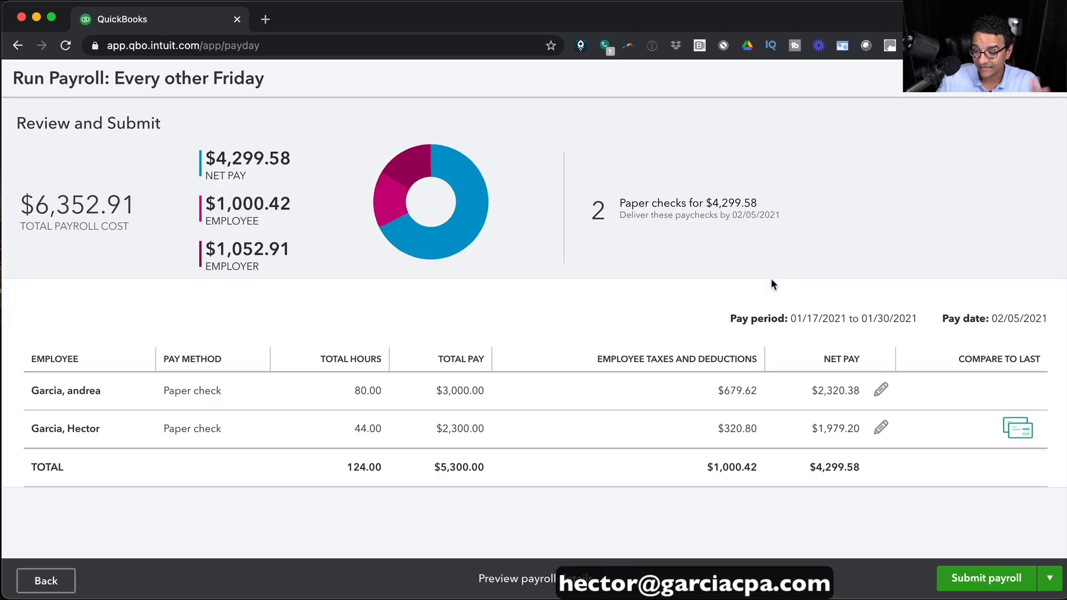
# Save the reviewed payroll run for later using the Submit payroll menu.
pyautogui.click(1049, 578)
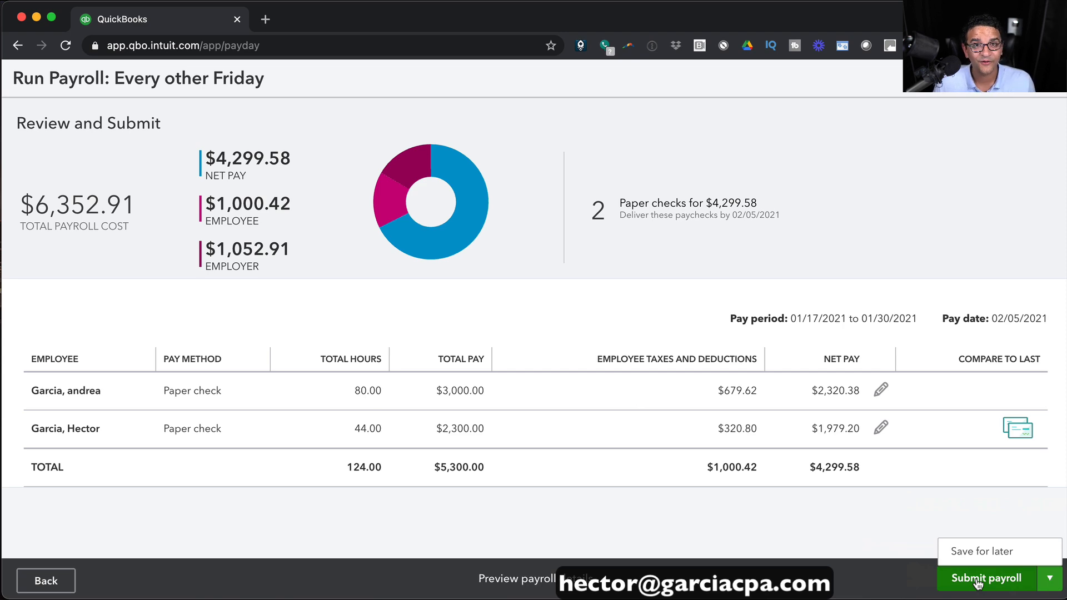
pyautogui.click(987, 550)
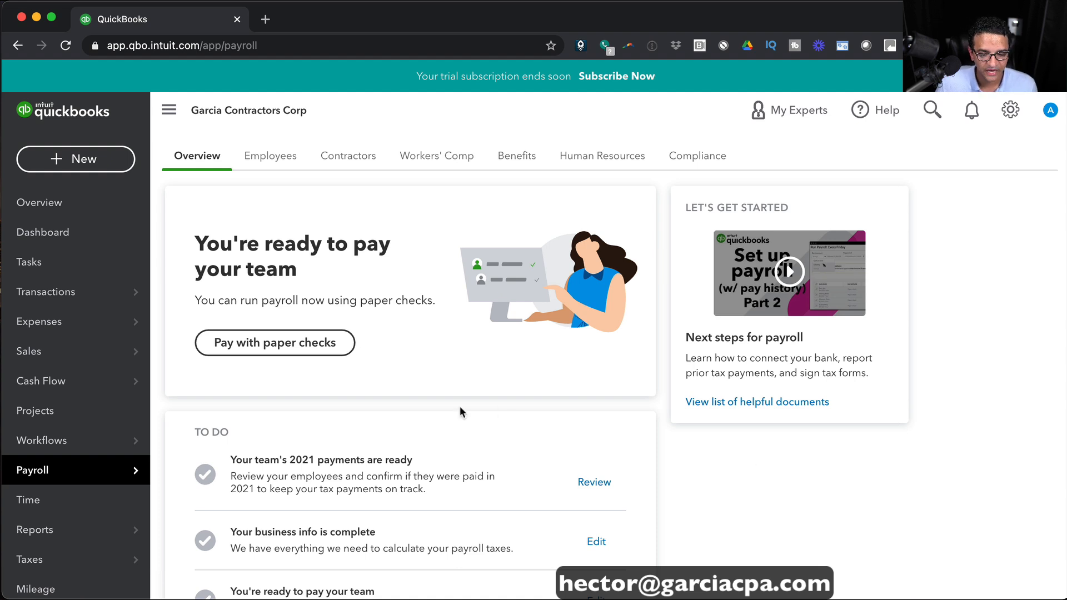
# Go to Payroll > Employees and view, then close, the salaried employee's details.
pyautogui.moveTo(41, 472)
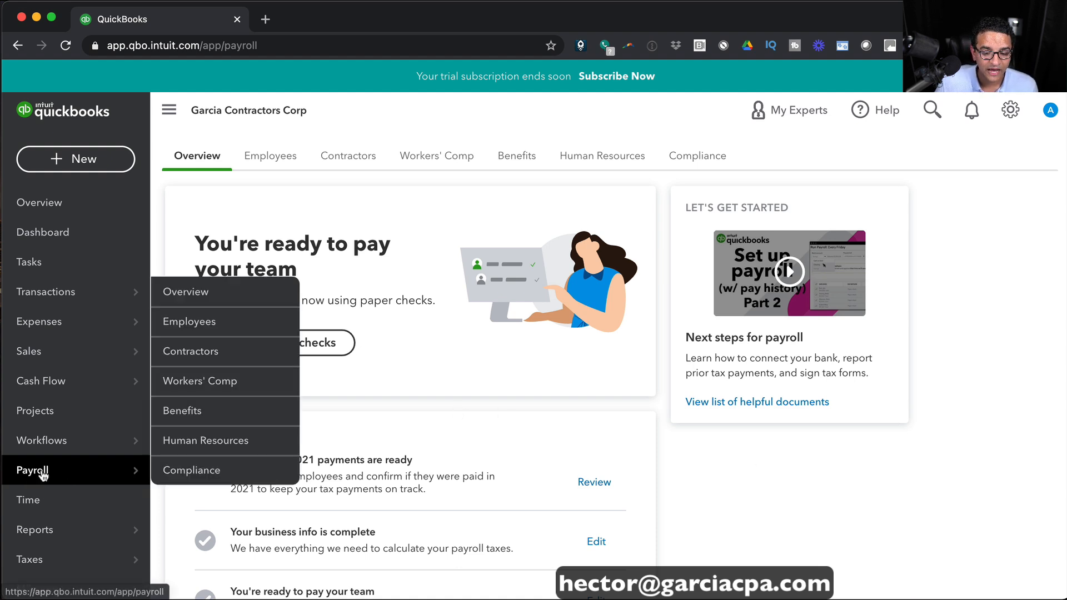
pyautogui.click(215, 323)
pyautogui.scroll(-3, 722, 367)
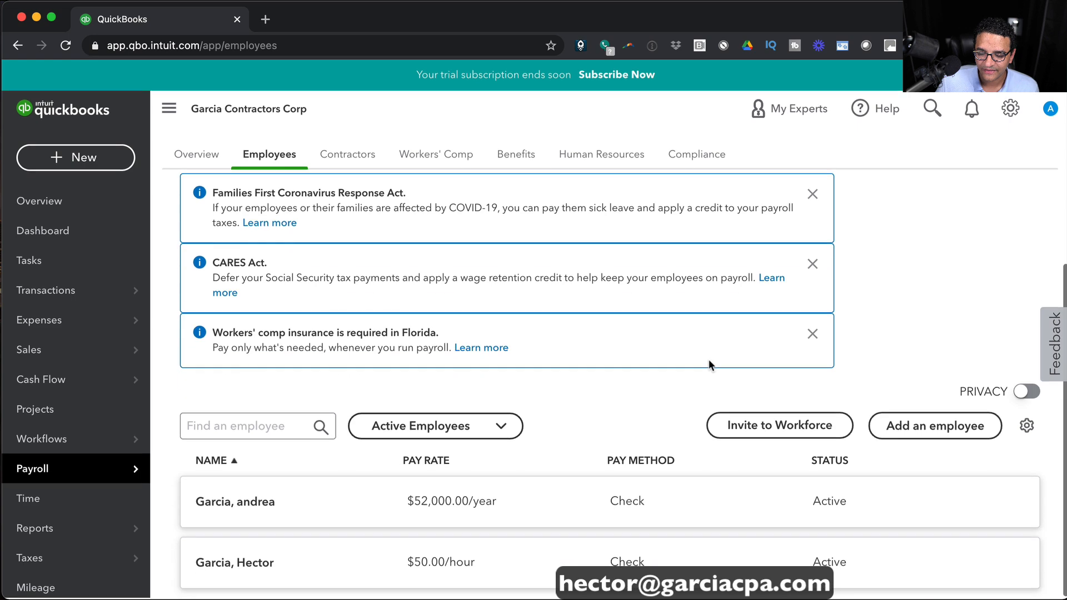
pyautogui.click(556, 500)
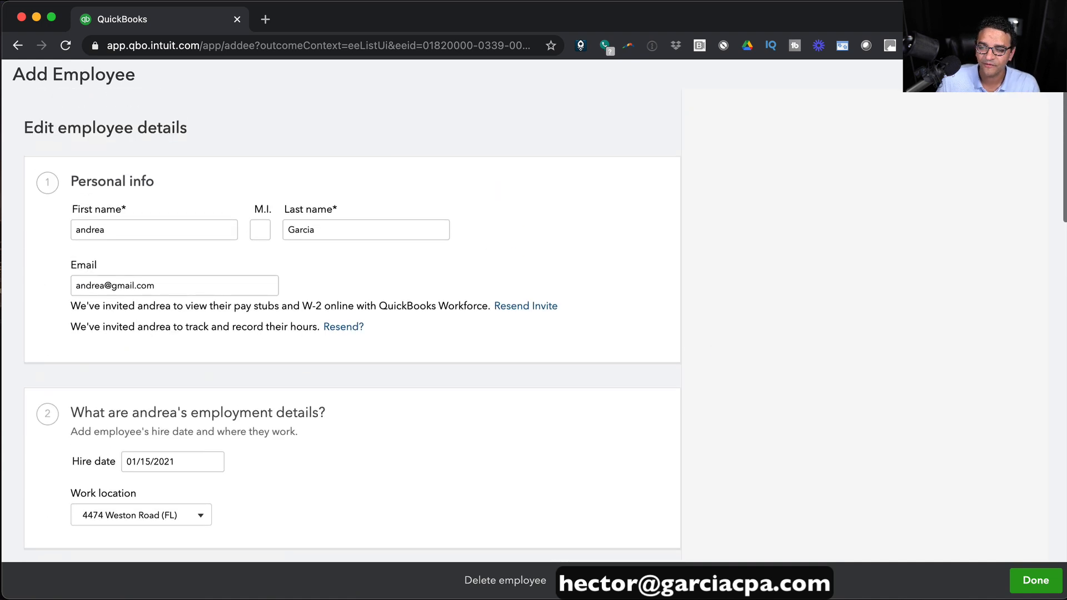
pyautogui.click(1047, 75)
# Dismiss the Families First and CARES Act notices above the employee list.
pyautogui.scroll(-1, 806, 257)
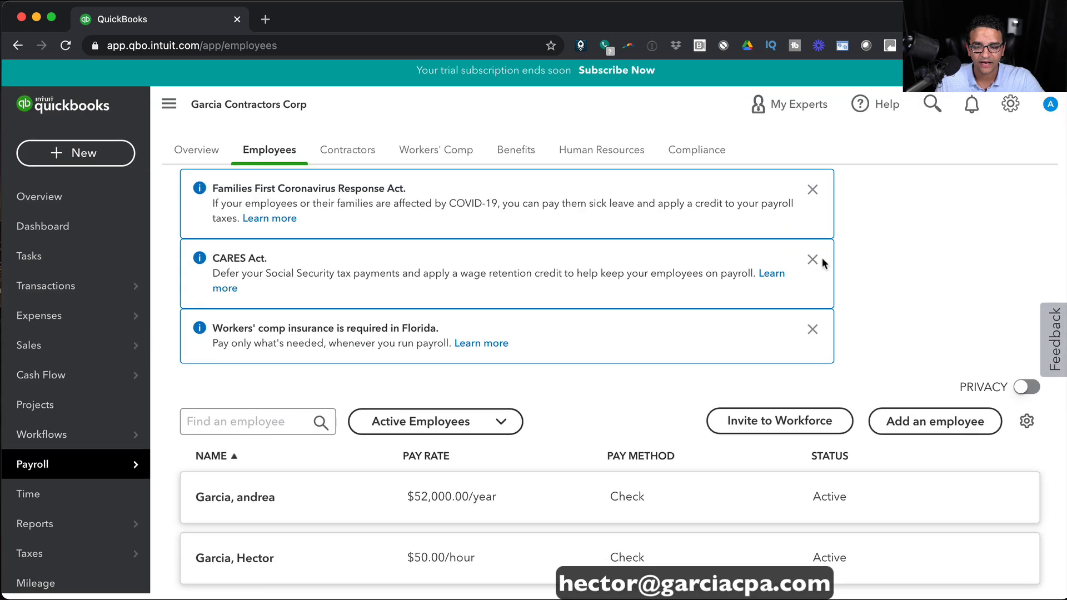
pyautogui.click(813, 191)
pyautogui.click(813, 265)
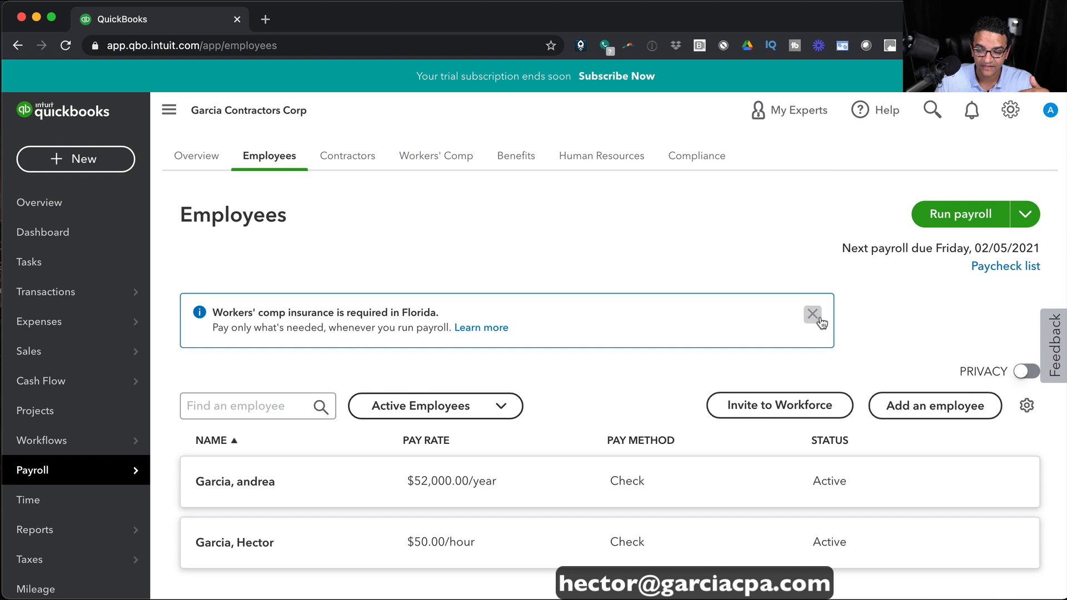